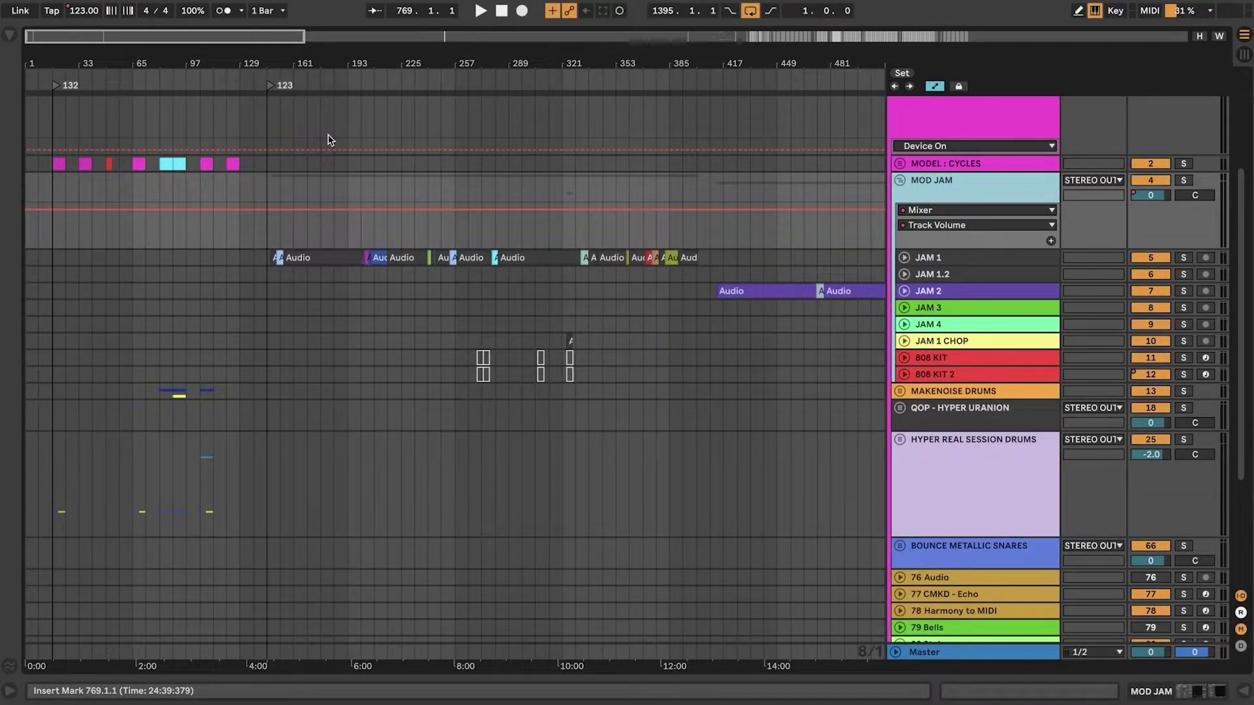
- Audition the long audio jam recordings on the JAM 1 and JAM 3 tracks at several positions
scroll(478, 196, "right", 3)
scroll(479, 196, "down", 1)
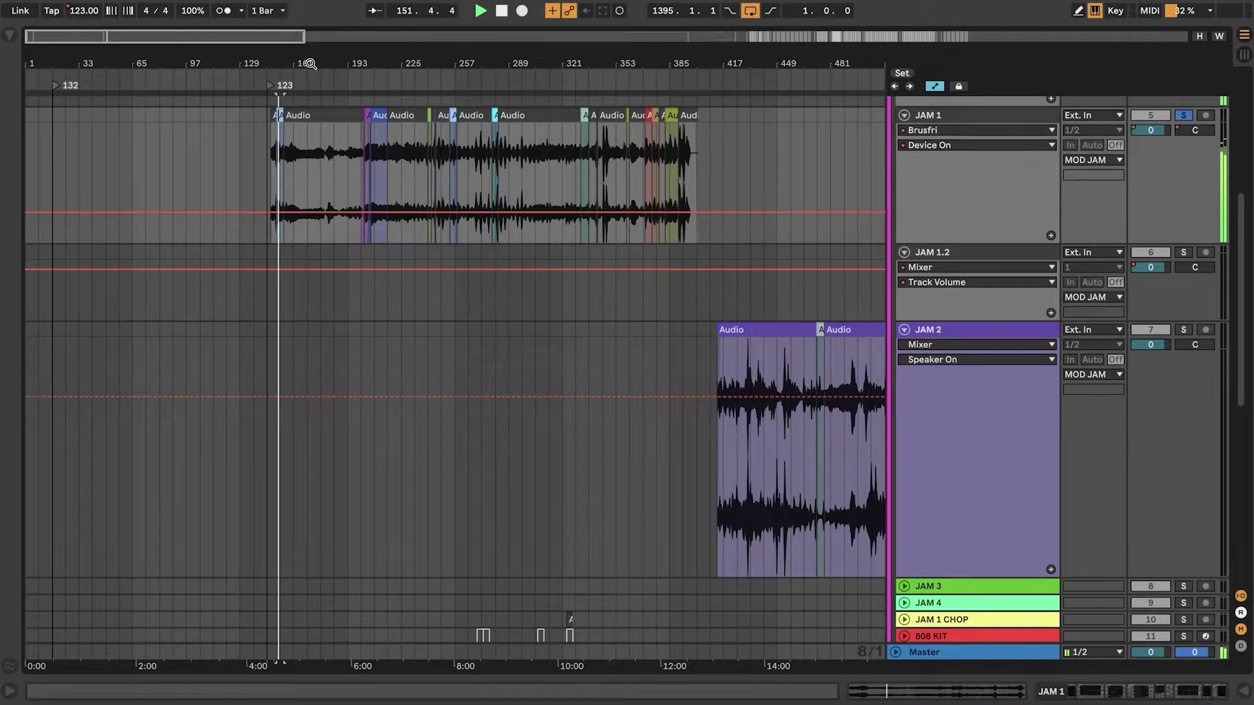
left_click_drag(311, 64, 310, 73)
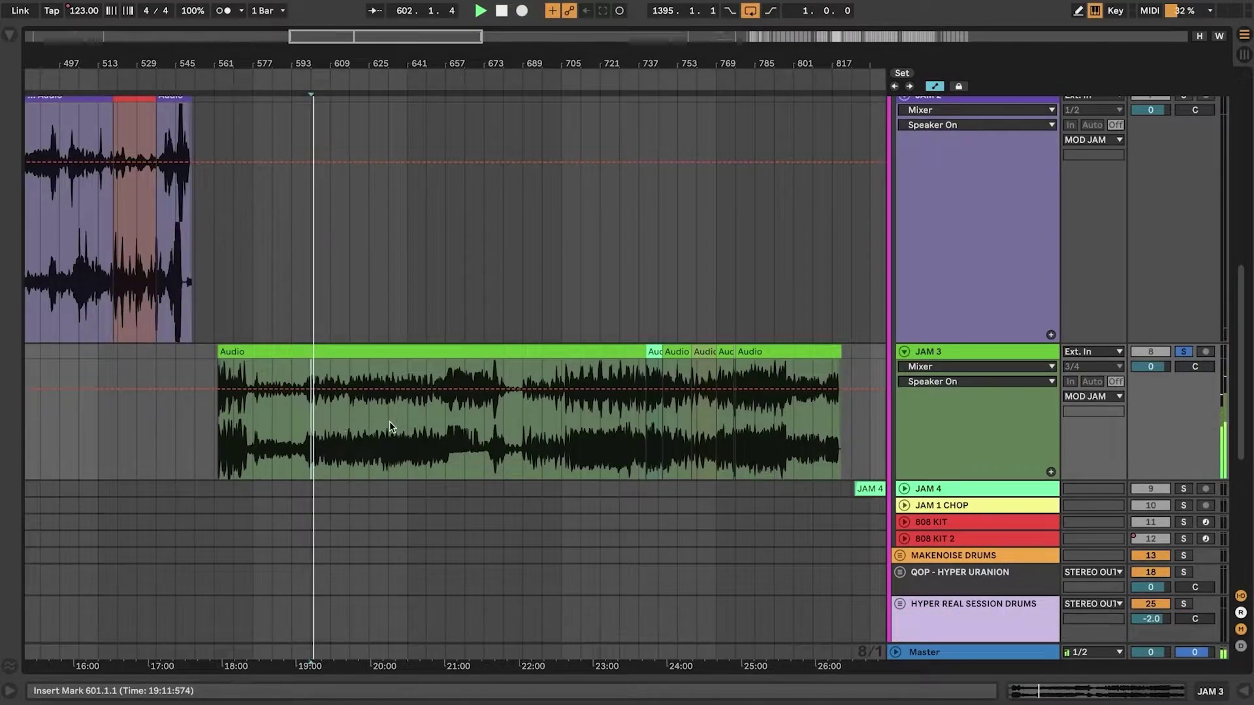
left_click(506, 428)
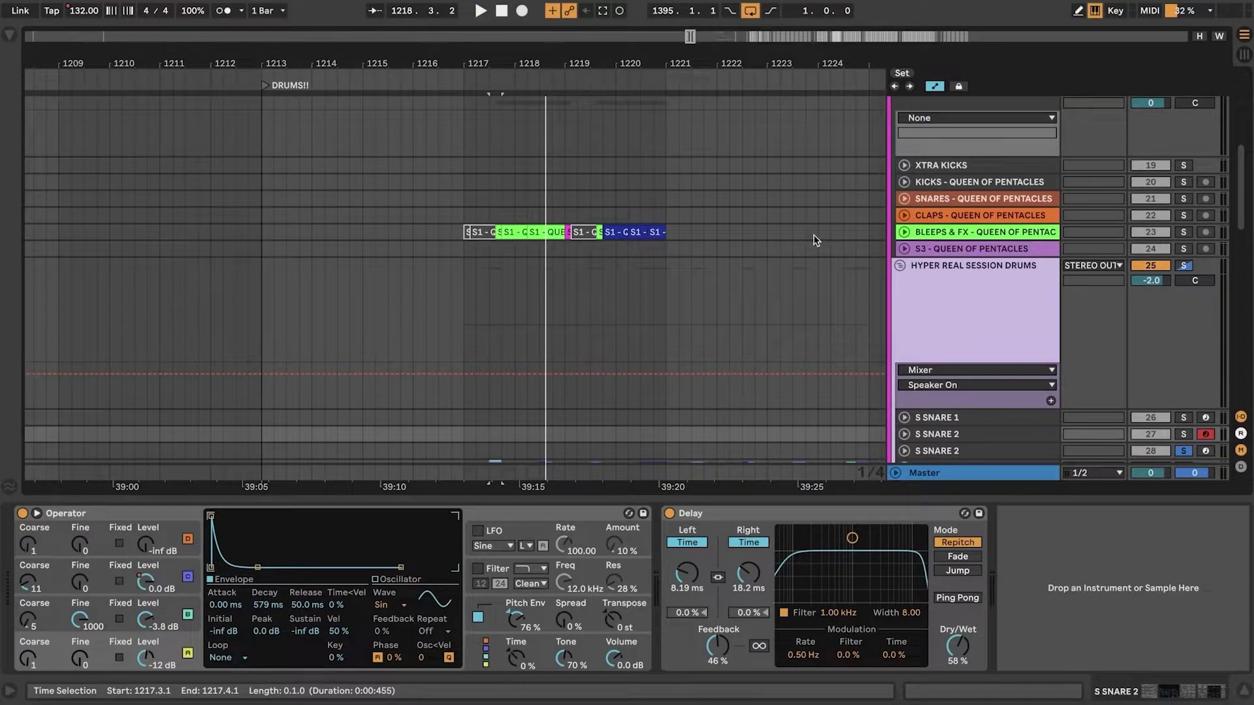
- Play the METALLIC SNARES BOUNCE section from bar 1327 on the QOP - HYPER URANION group
scroll(784, 255, "up", 8)
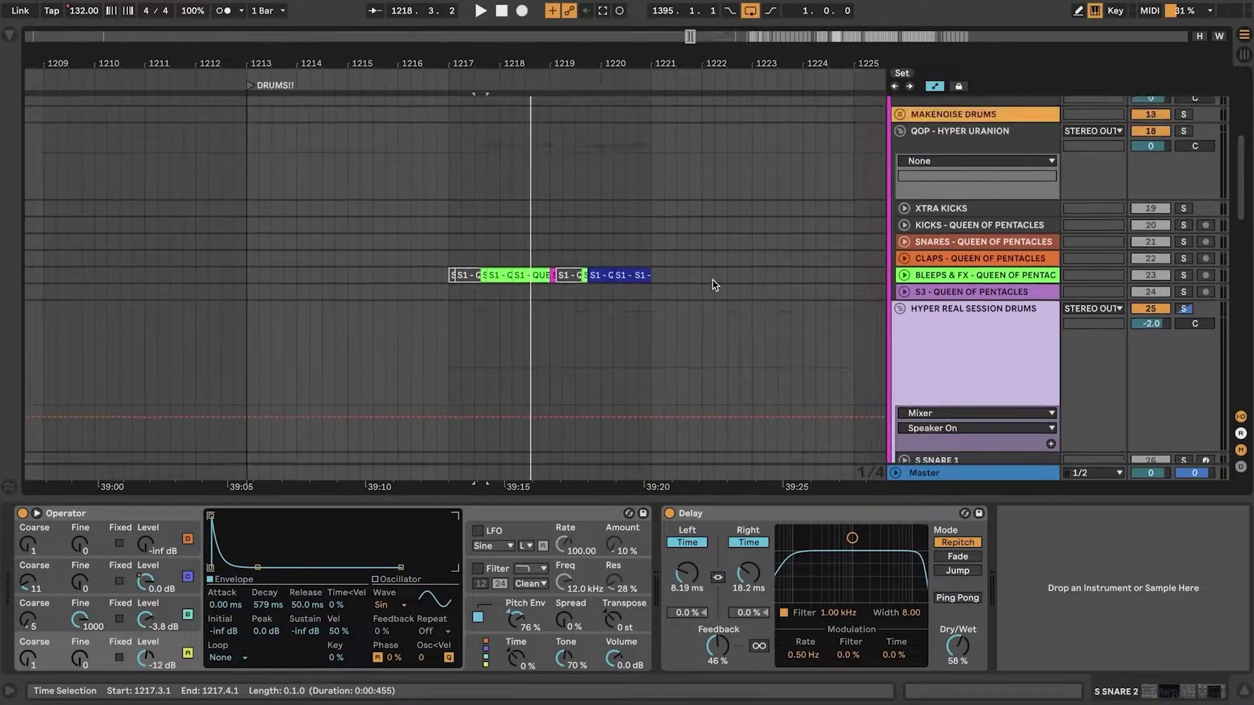
scroll(719, 281, "right", 5)
scroll(715, 285, "down", 10)
scroll(715, 285, "left", 5)
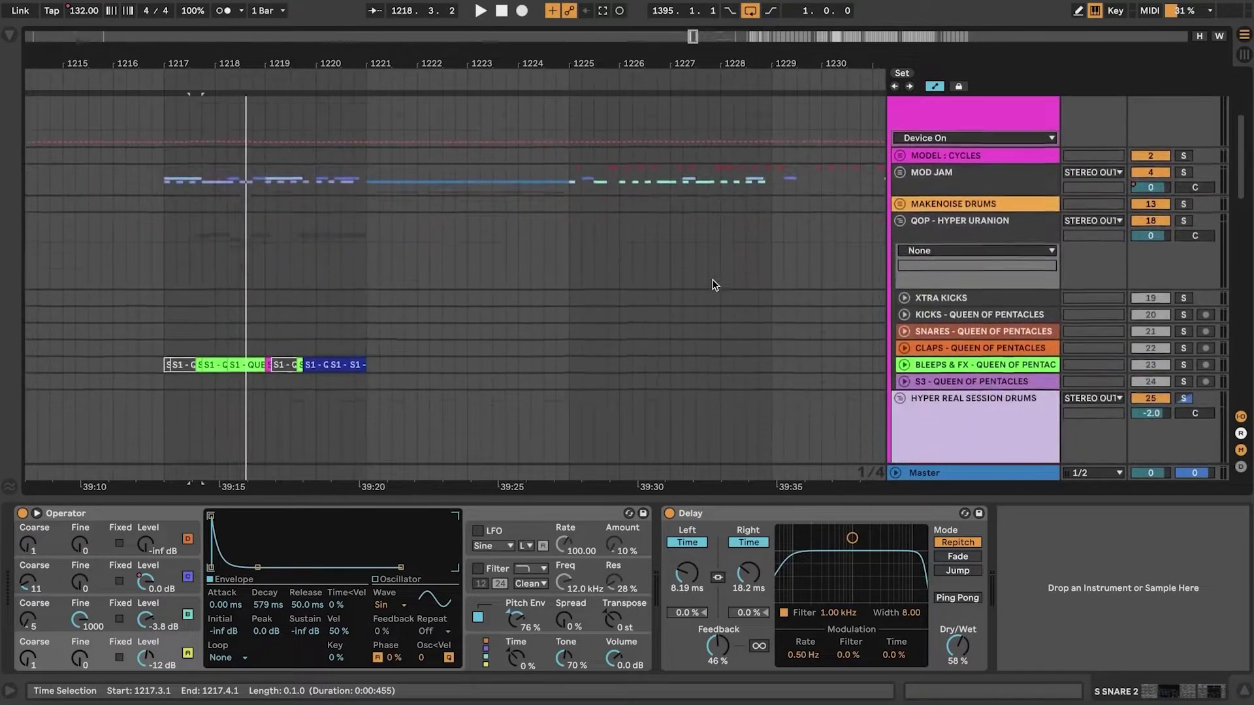
scroll(716, 284, "up", 6)
scroll(715, 285, "up", 1)
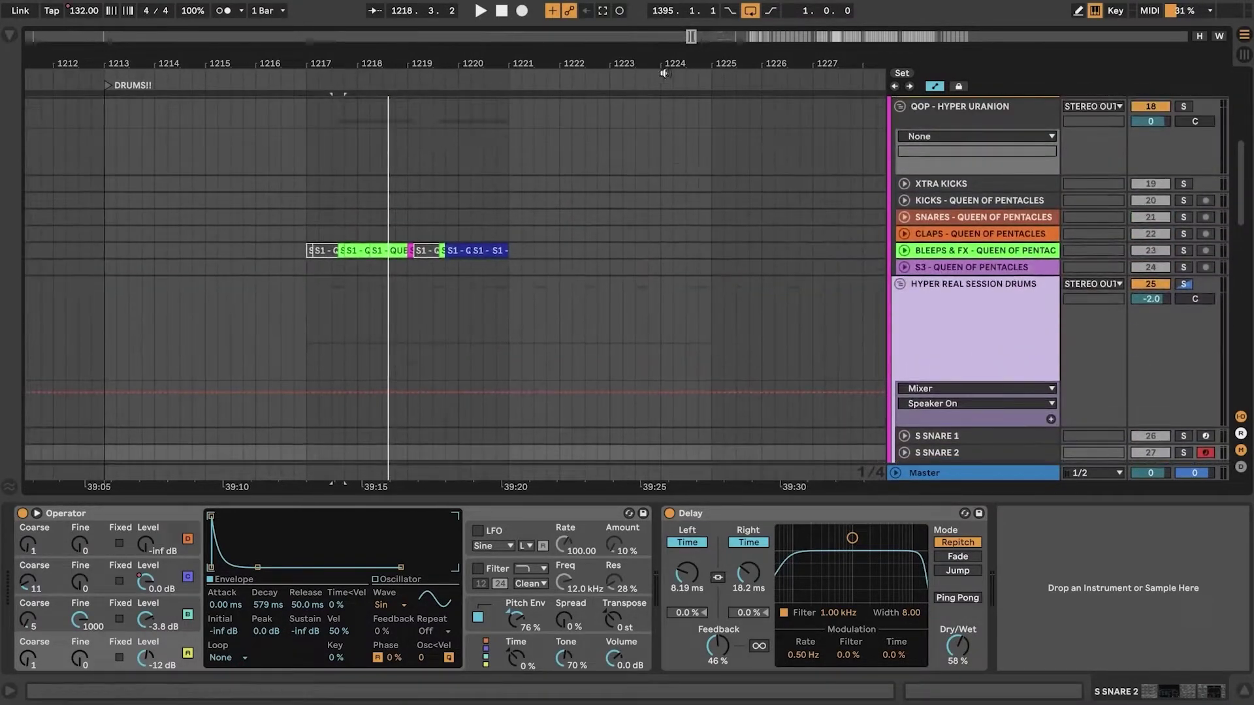
left_click_drag(703, 59, 703, 32)
scroll(702, 57, "right", 15)
left_click_drag(448, 64, 477, 73)
left_click(465, 161)
key("space")
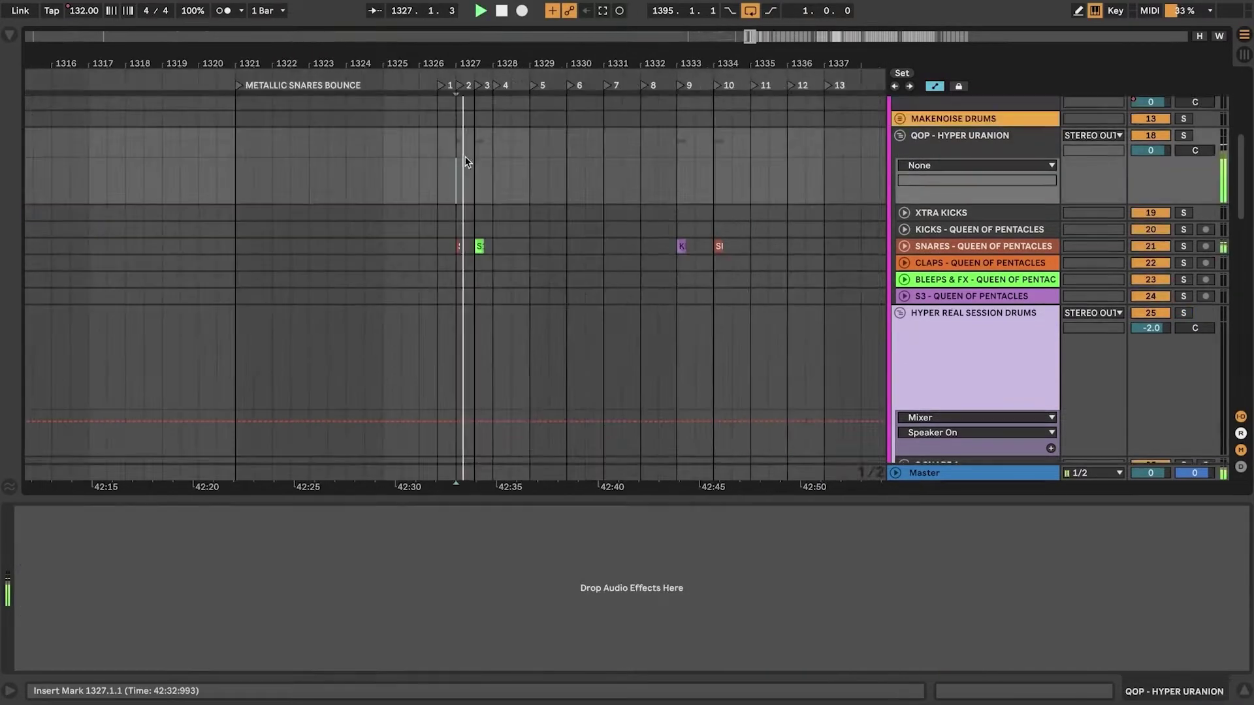
- Audition the BIG KICK 2 clips on tracks 38 and 41 in the KICKS section, starting at bar 1381
scroll(651, 198, "down", 20)
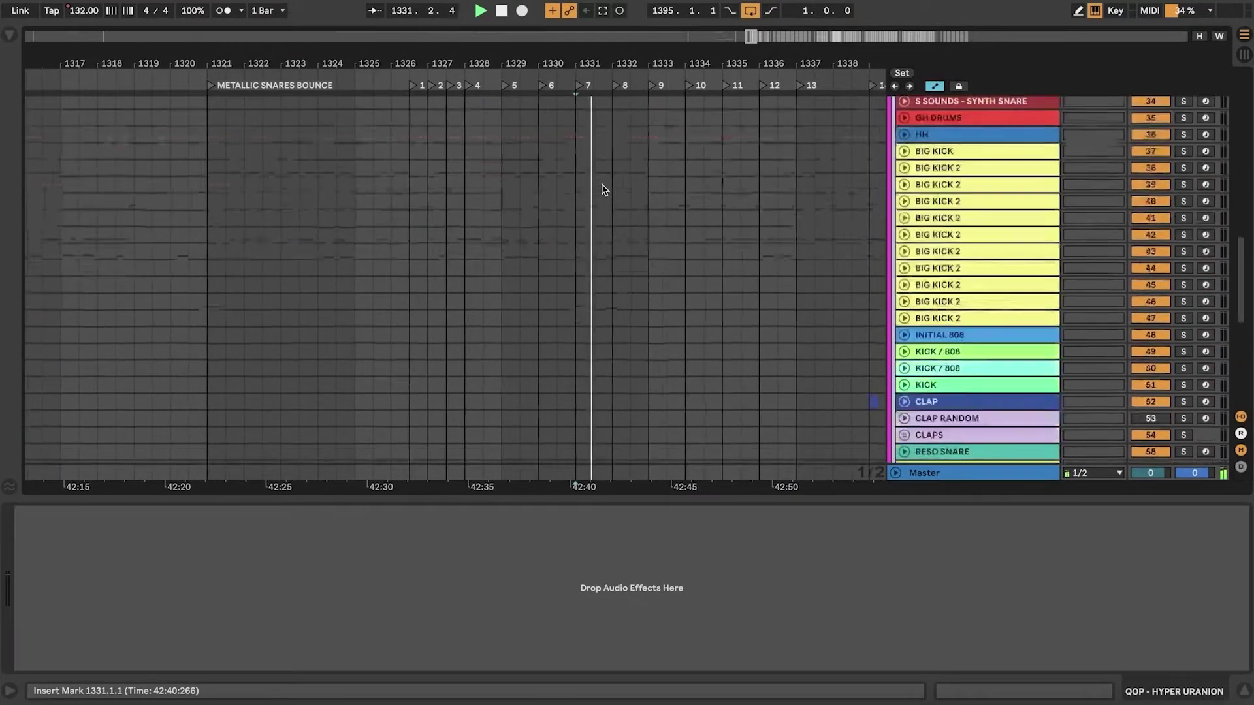
left_click(712, 205)
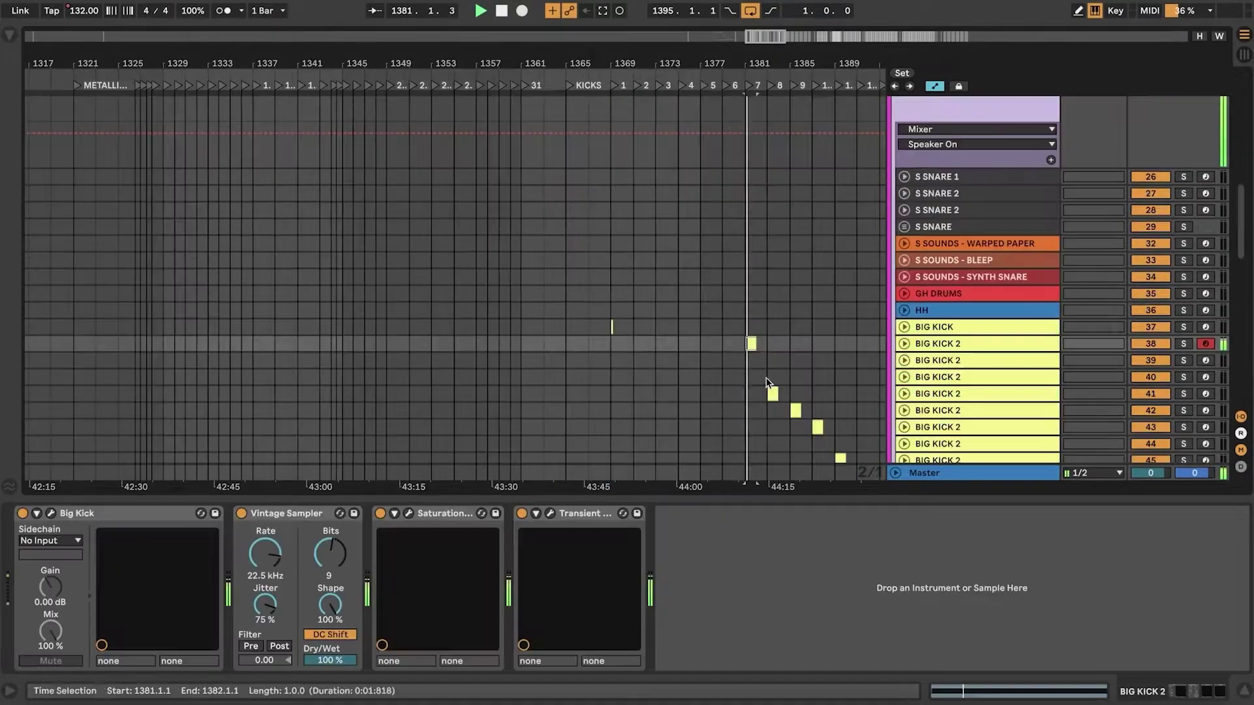
left_click(773, 394)
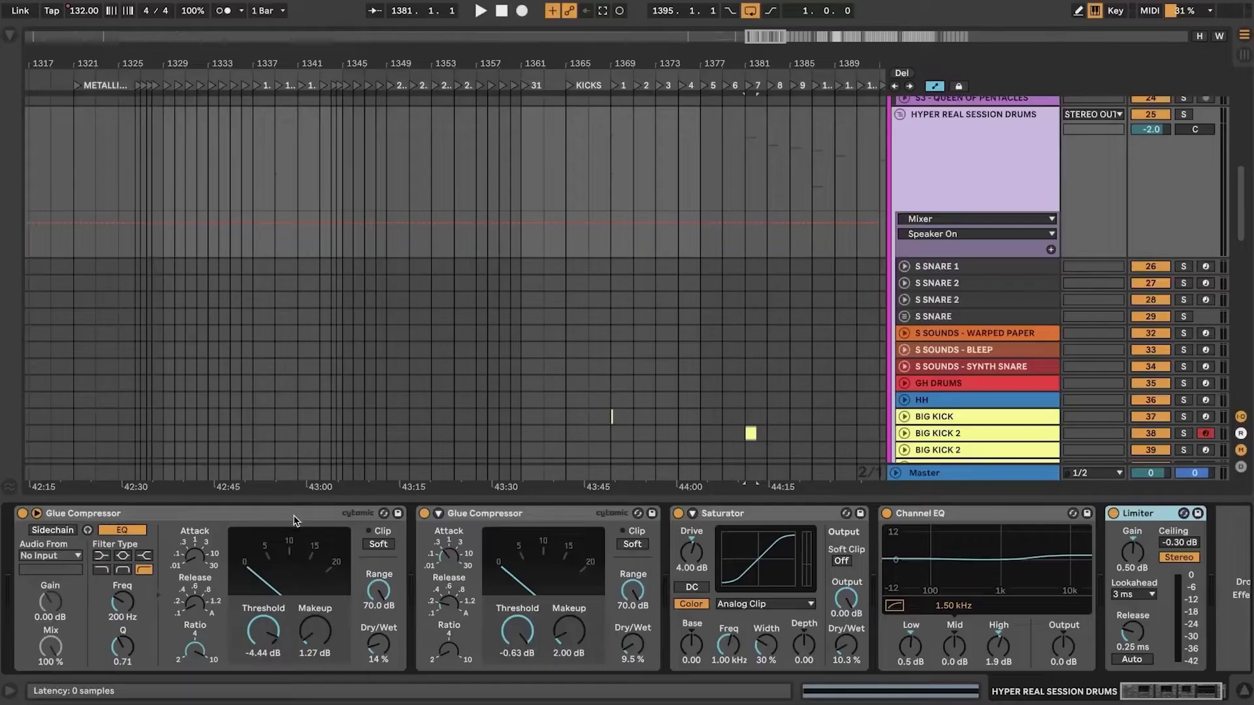
- Examine the HYPER REAL SESSION DRUMS group's Glue Compressors, Saturator, Channel EQ and Limiter
left_click(297, 521)
left_click(487, 516)
left_click(755, 517)
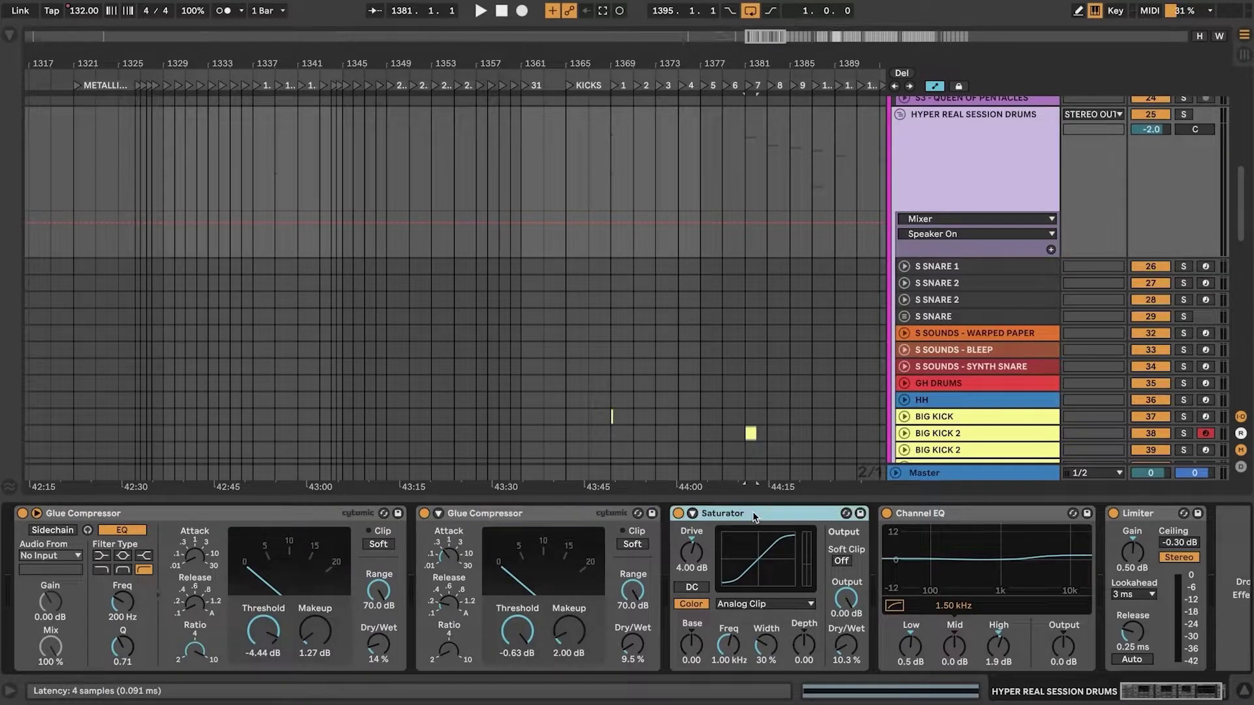
left_click(927, 516)
left_click(1147, 520)
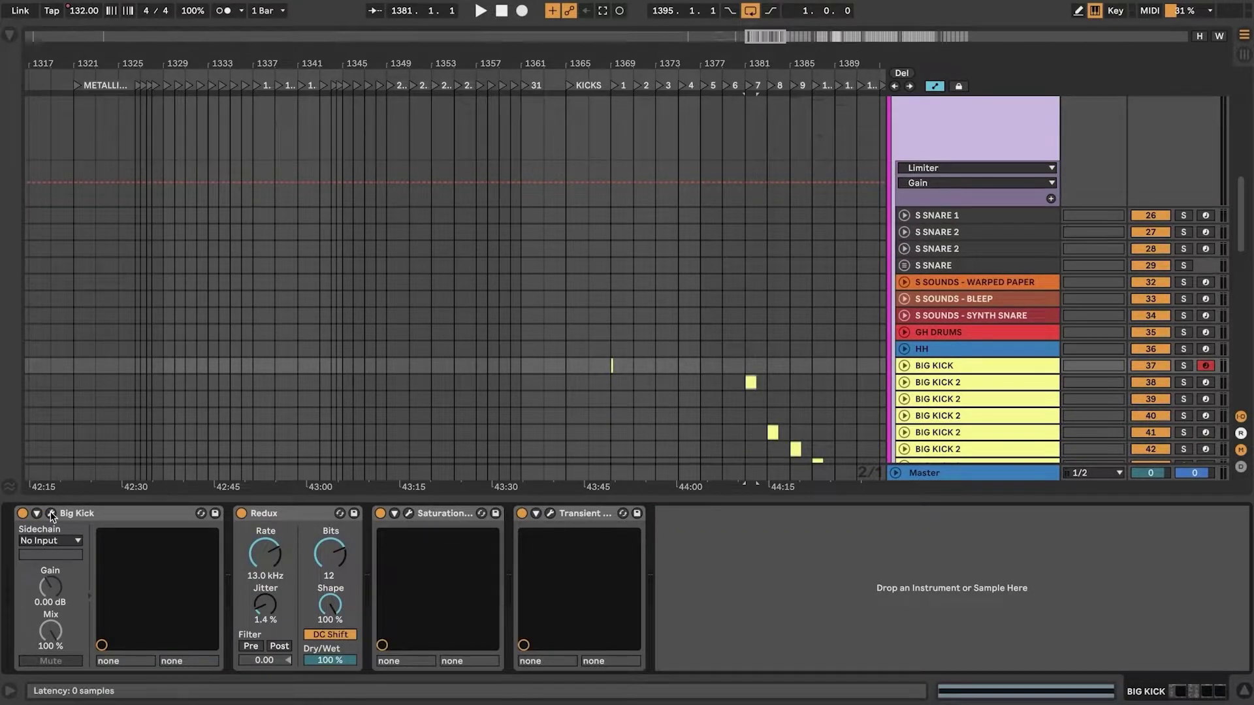
- Inspect Redux on the BIG KICK track and open its Saturation Knob and Transient Master plugin windows
scroll(570, 351, "down", 5)
scroll(572, 353, "right", 3)
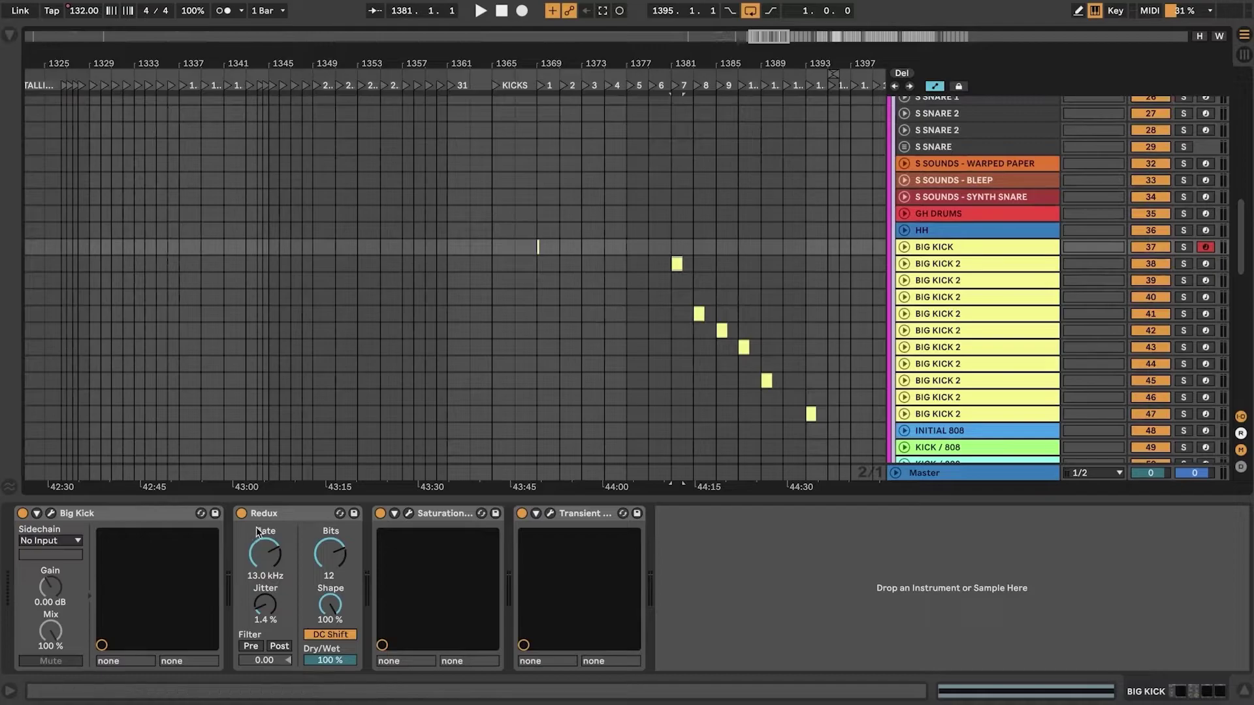
left_click(281, 516)
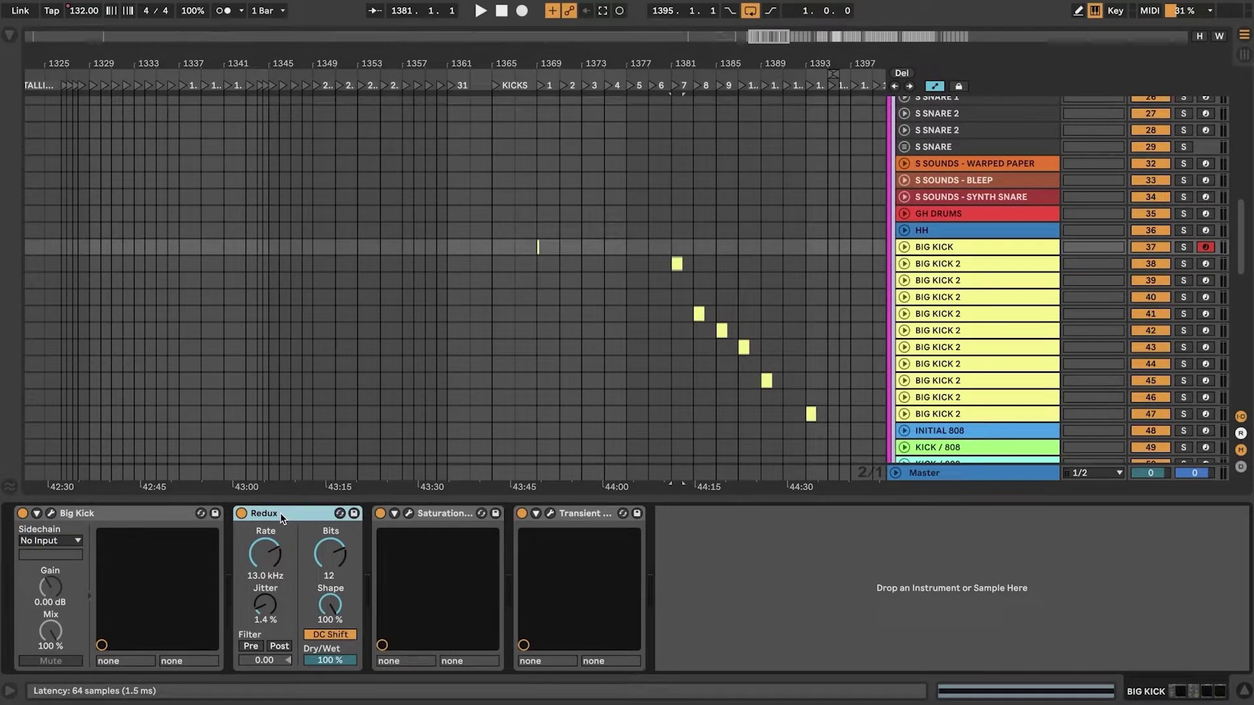
left_click(410, 515)
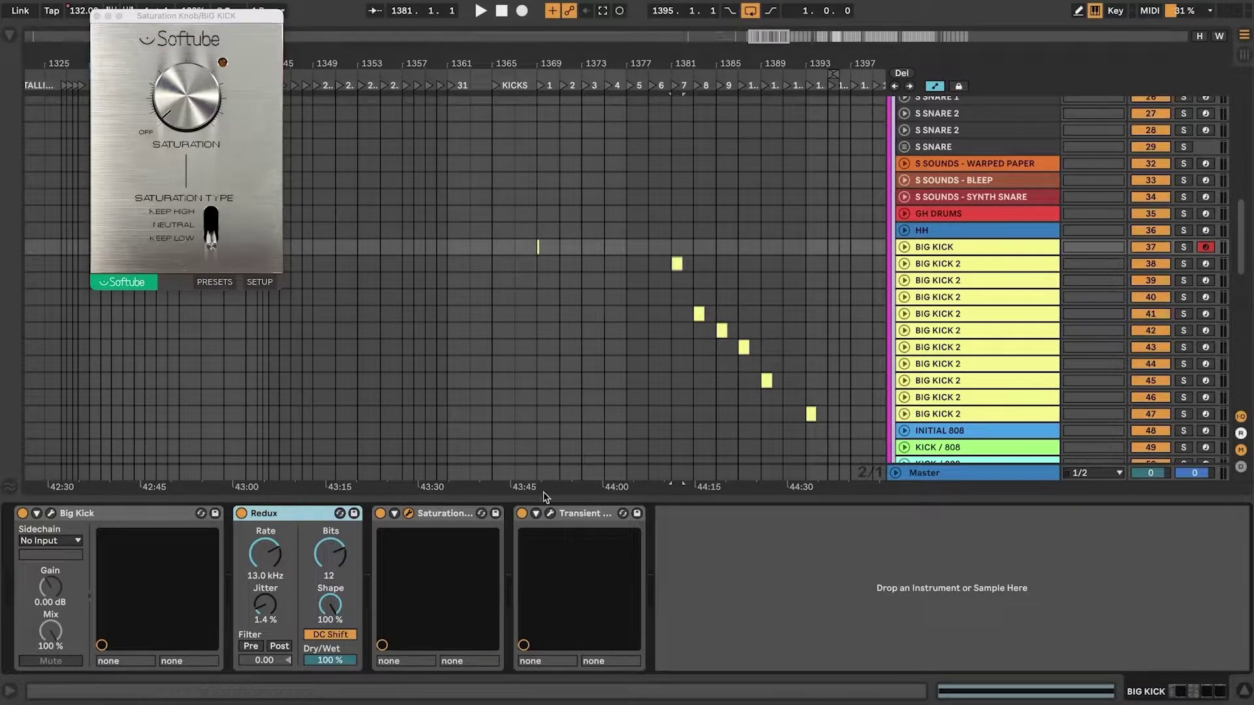
left_click(551, 516)
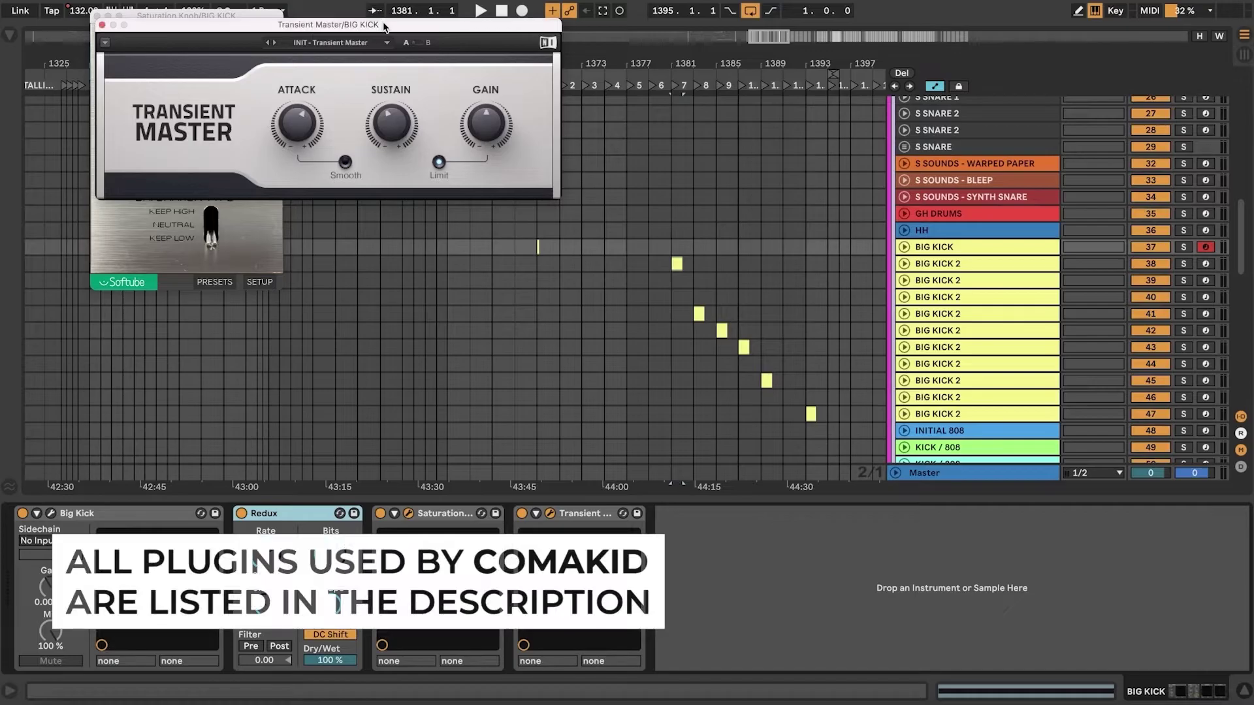
left_click_drag(377, 29, 457, 168)
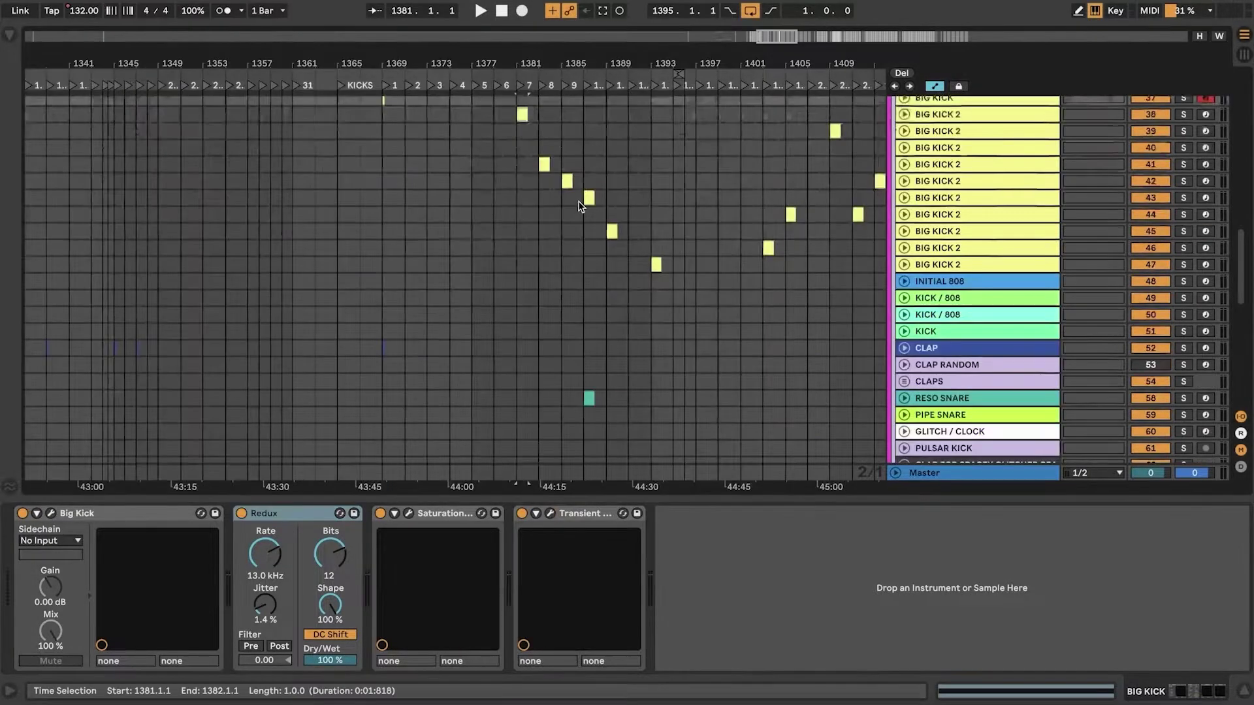
- Hide the device view and play the RESO SNARE clip at bar 1387
scroll(579, 202, "down", 5)
scroll(797, 233, "up", 4)
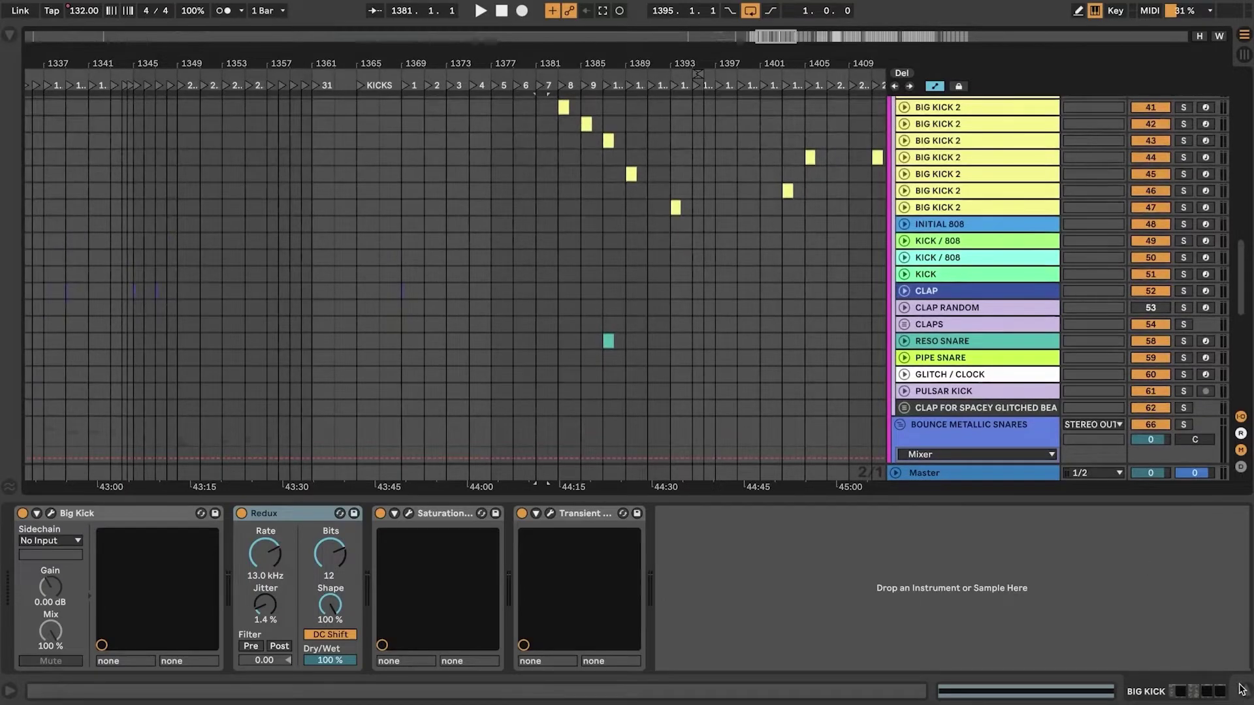
left_click(1239, 689)
left_click(608, 341)
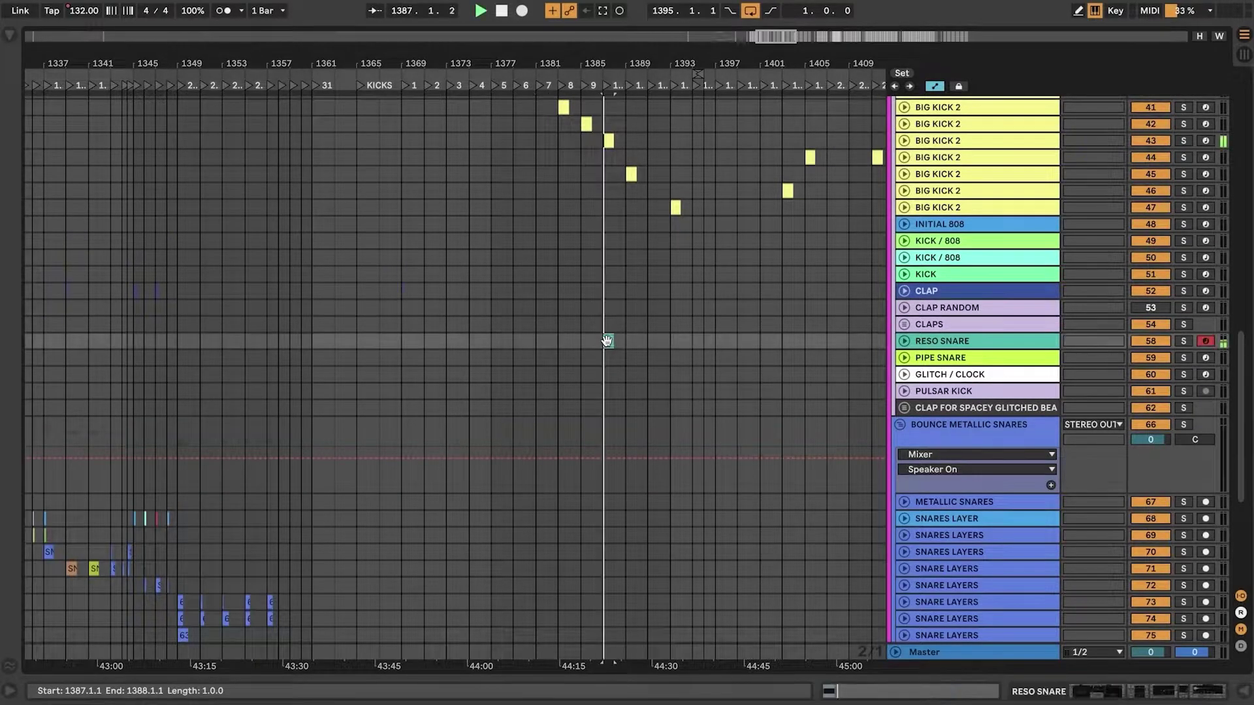
- Solo BIG KICK 2 on track 43, switch the solo to RESO SNARE, and show the RESO SNARE devices
left_click(1123, 138)
left_click(1183, 142)
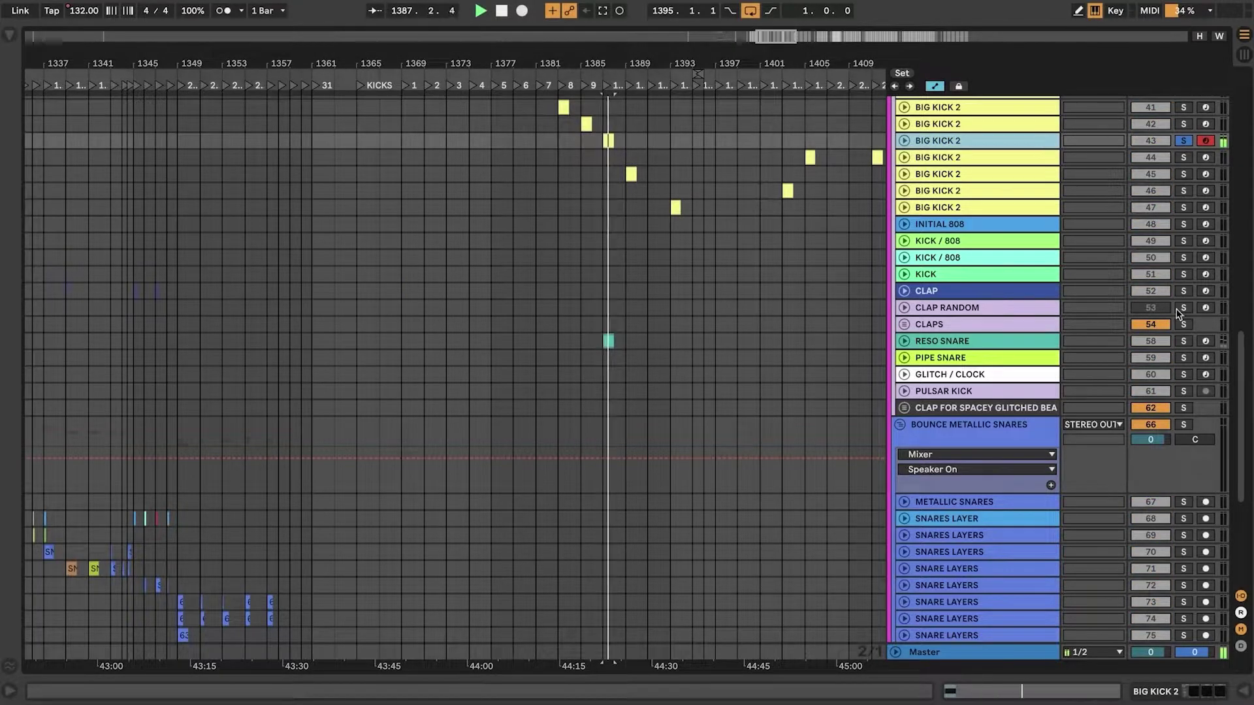
left_click(978, 341)
left_click(1182, 341)
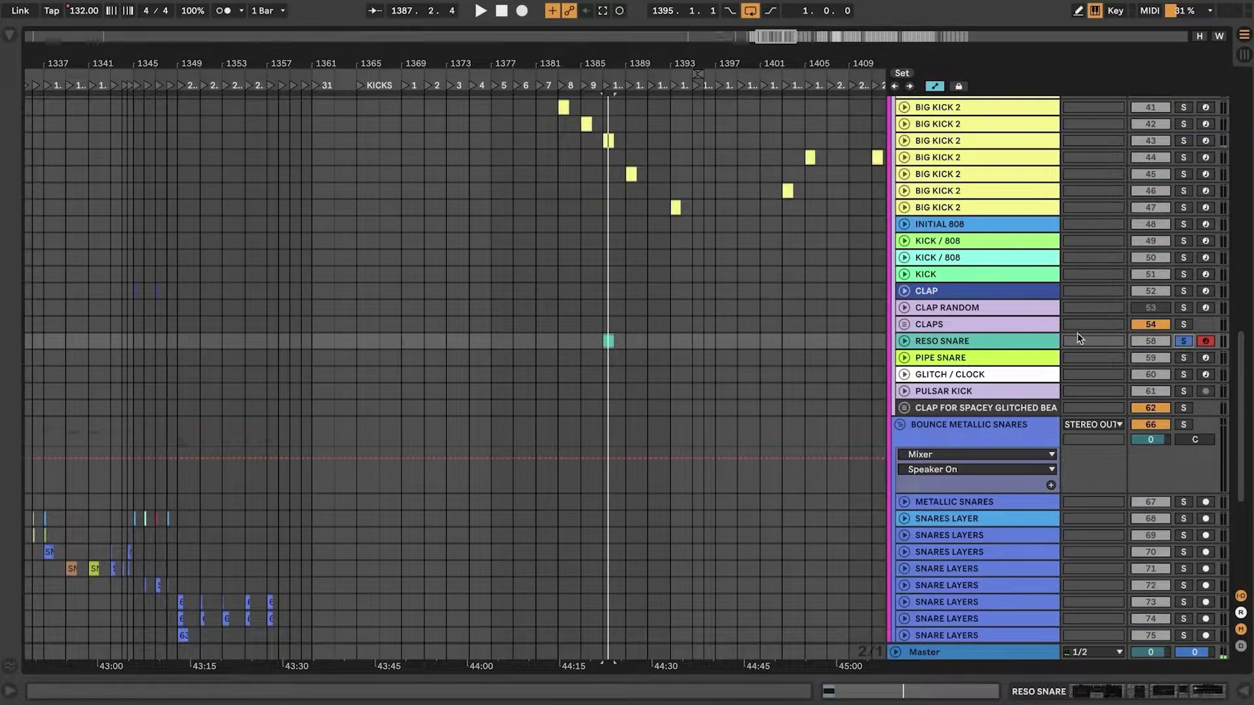
double_click(1014, 345)
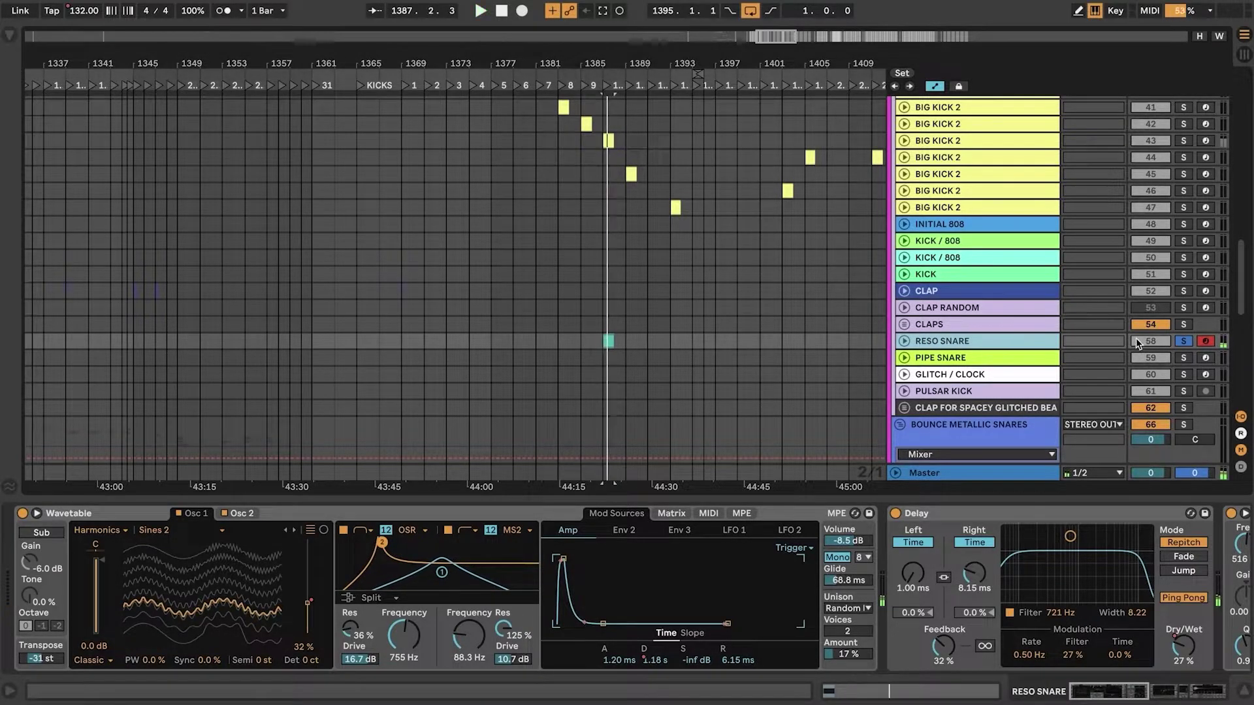
- Audition the KICKS - QUEEN OF PENTACLES track in solo around bar 1379
key("space")
key("plus")
left_click(1184, 157)
left_click(1183, 157)
key("space")
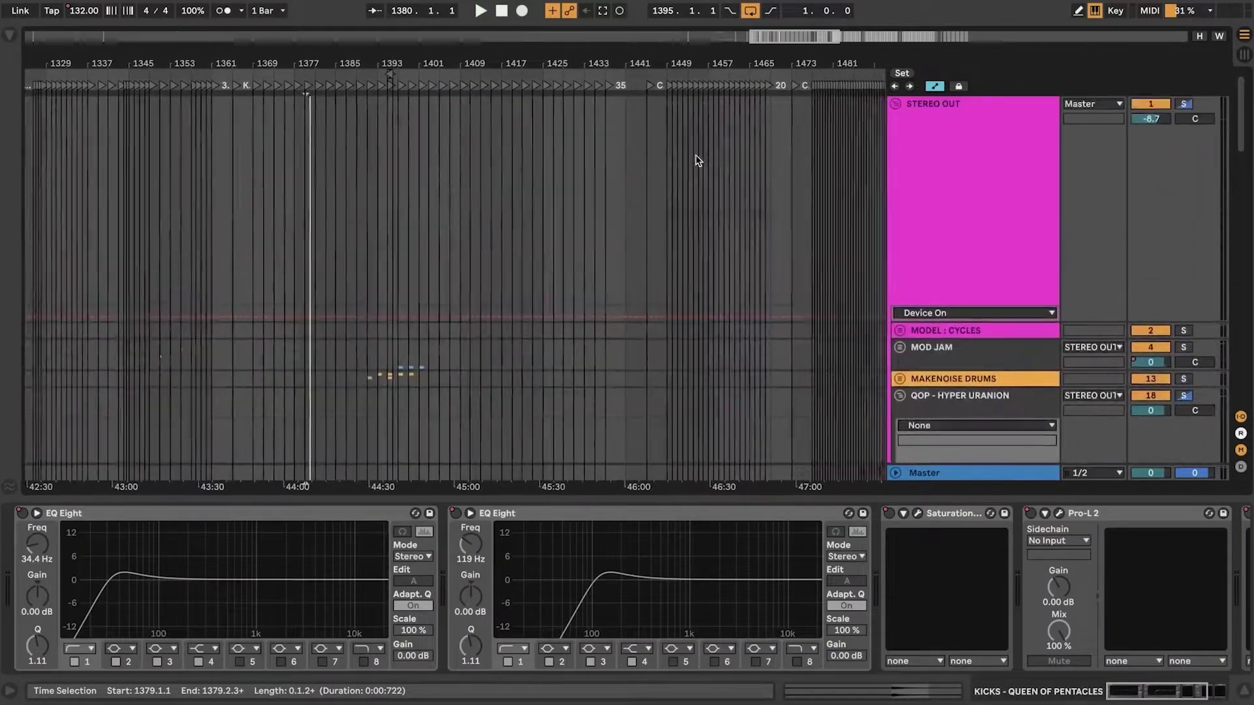
- Play the start of the CLAPS section from bar 1449, then stop playback
key("plus")
key("plus")
key("plus")
scroll(992, 295, "down", 5)
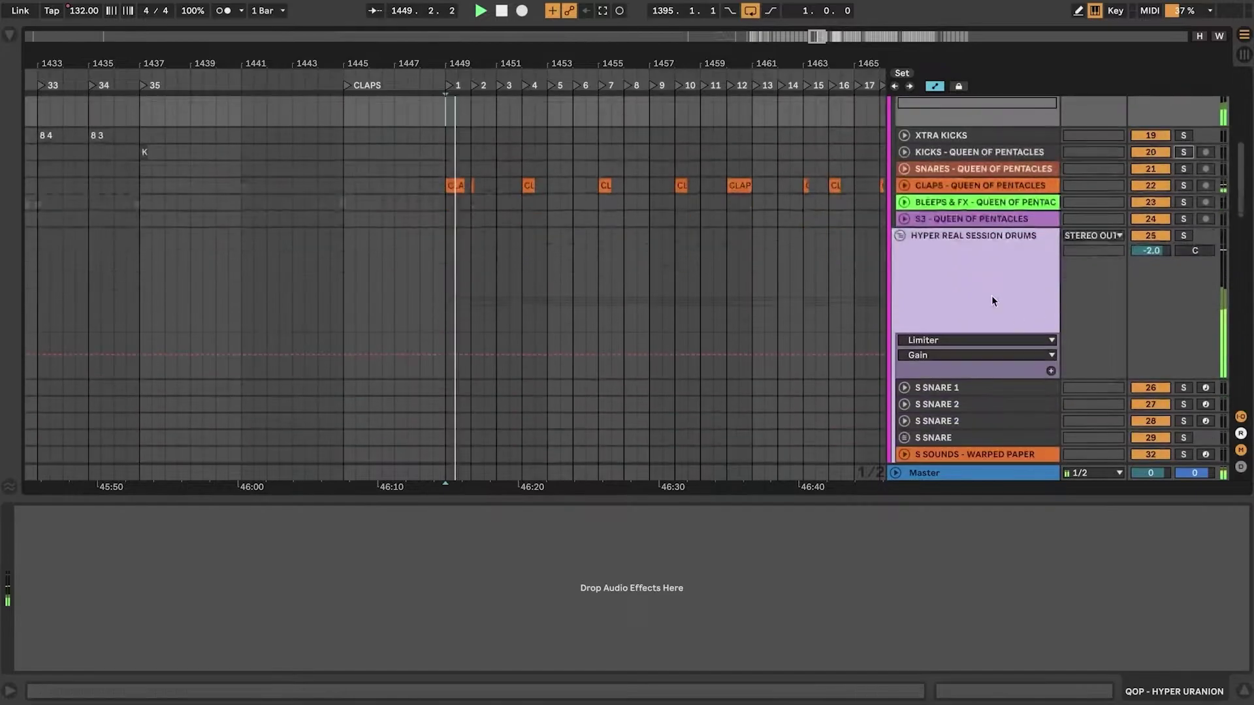
key("space")
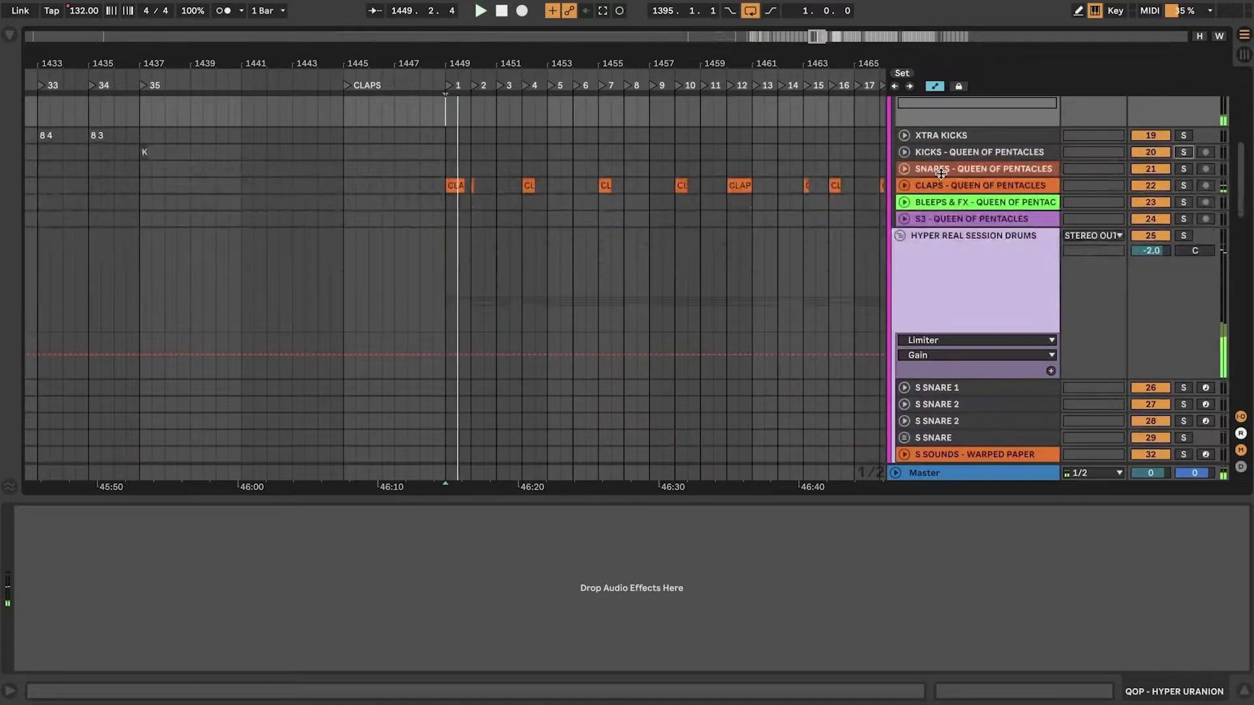
- Unfold the CLAPS - QUEEN OF PENTACLES track and play its clip at bar 1449
left_click(904, 184)
scroll(562, 182, "right", 3)
left_click_drag(403, 64, 405, 109)
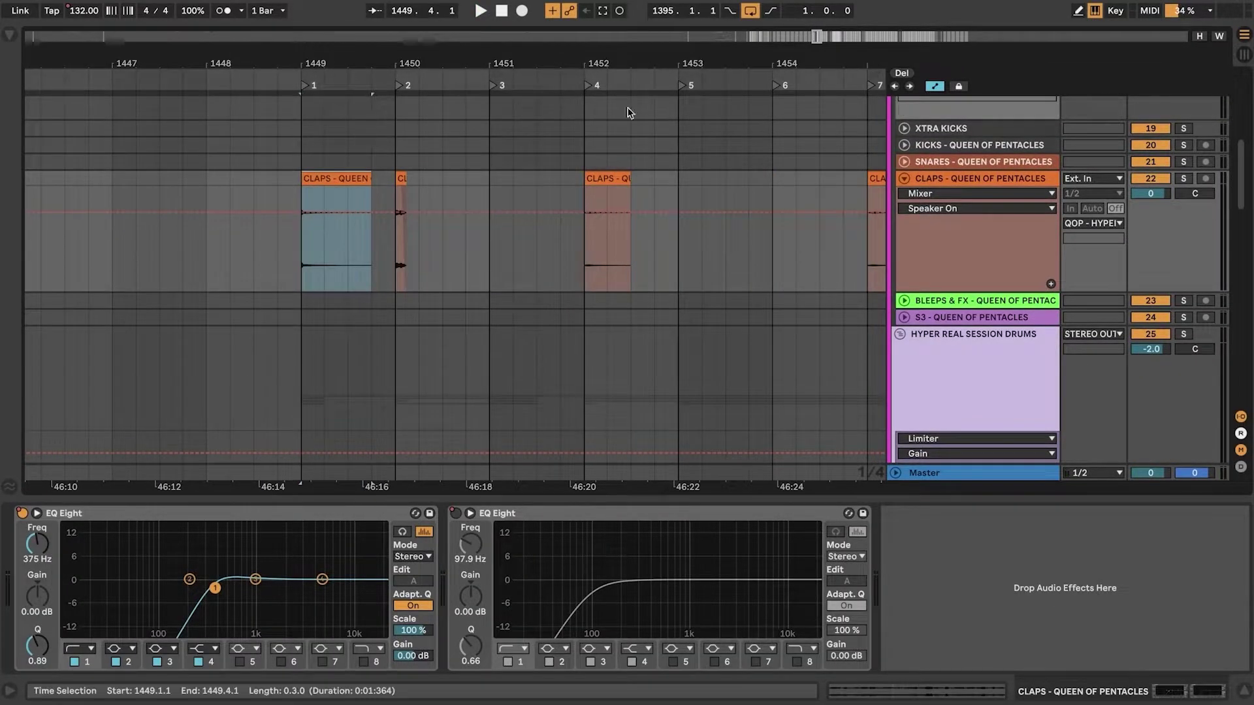
key("space")
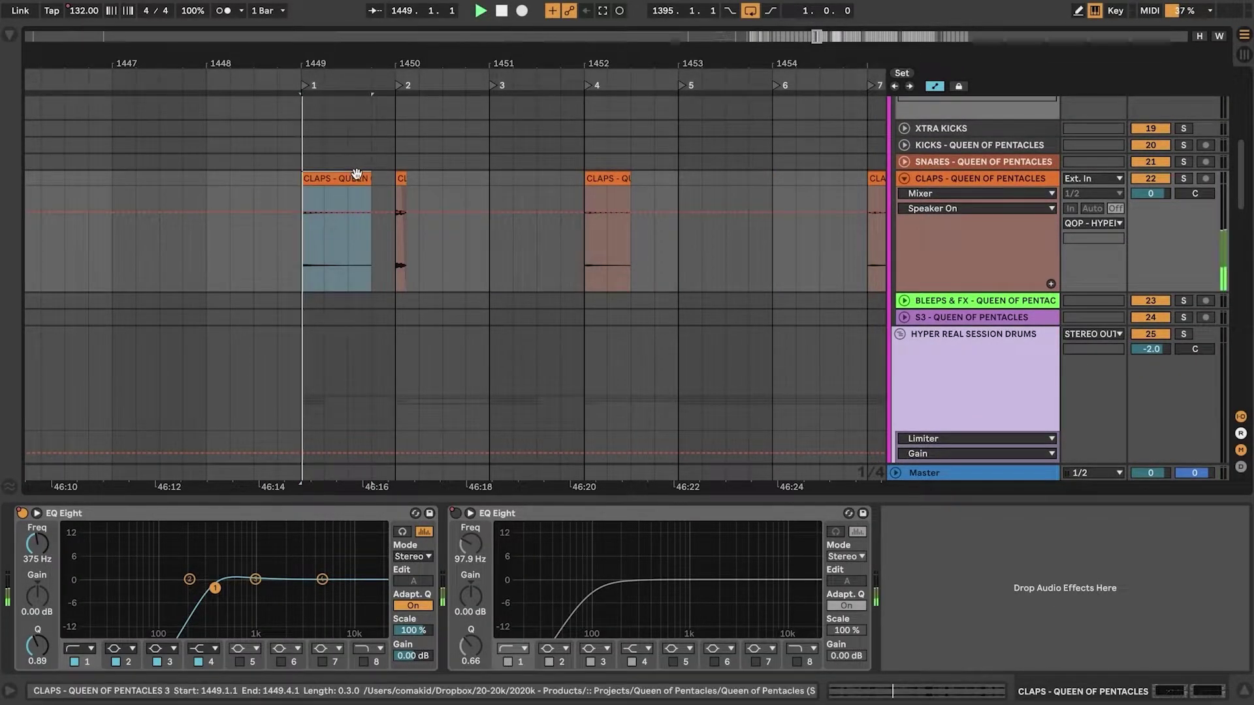
- Audition the following CLAPS - QUEEN OF PENTACLES clips one by one through bar 1460, then stop playback and unsolo the track
left_click(402, 178)
left_click(602, 180)
scroll(603, 181, "right", 4)
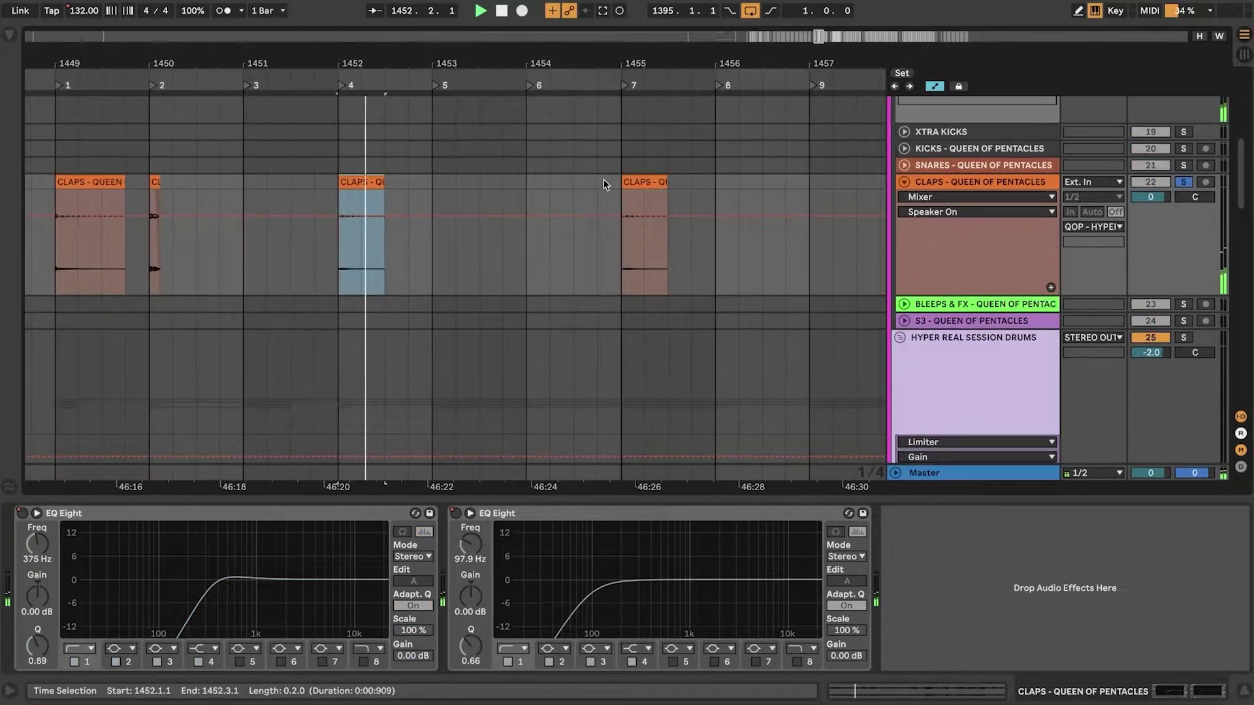
left_click(635, 176)
scroll(635, 175, "right", 4)
left_click(691, 175)
left_click(869, 175)
scroll(580, 178, "left", 1)
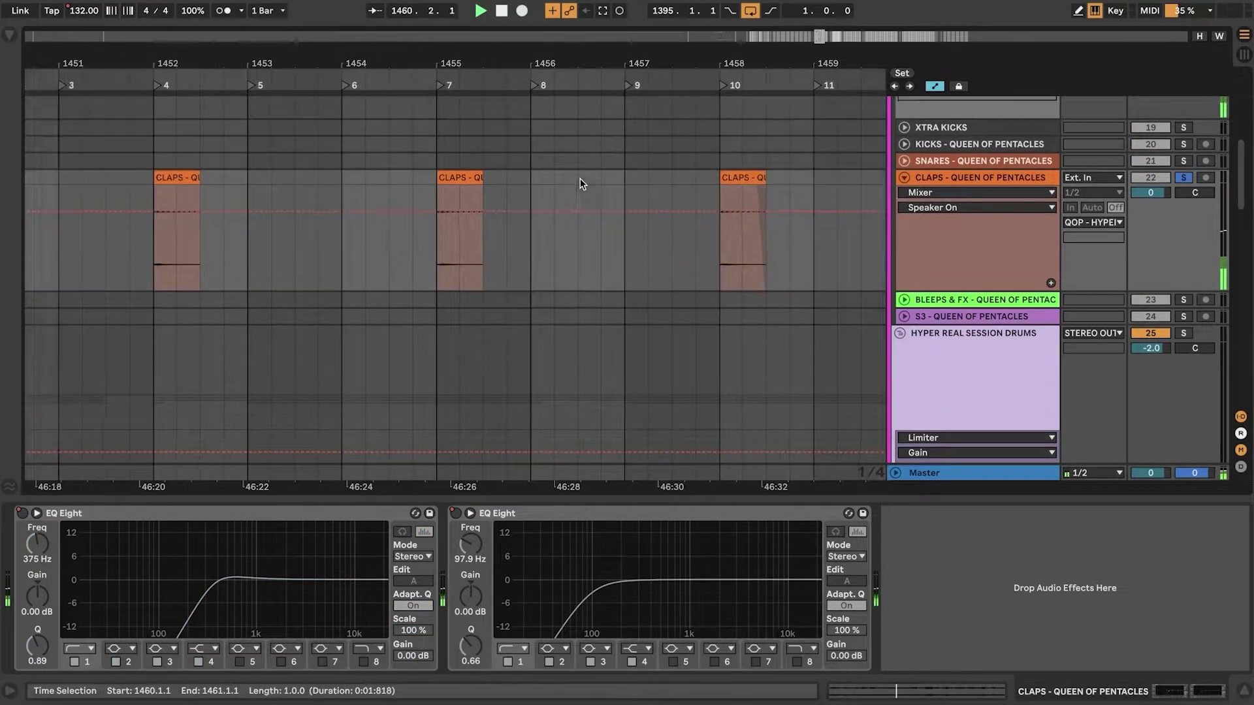
scroll(580, 178, "left", 3)
key("space")
left_click(1183, 179)
- Unfold the CLAPS group and examine the devices and clips of its CLAP C, CLAP R and CLAP L tracks
left_click_drag(681, 69, 681, 26)
scroll(628, 209, "down", 15)
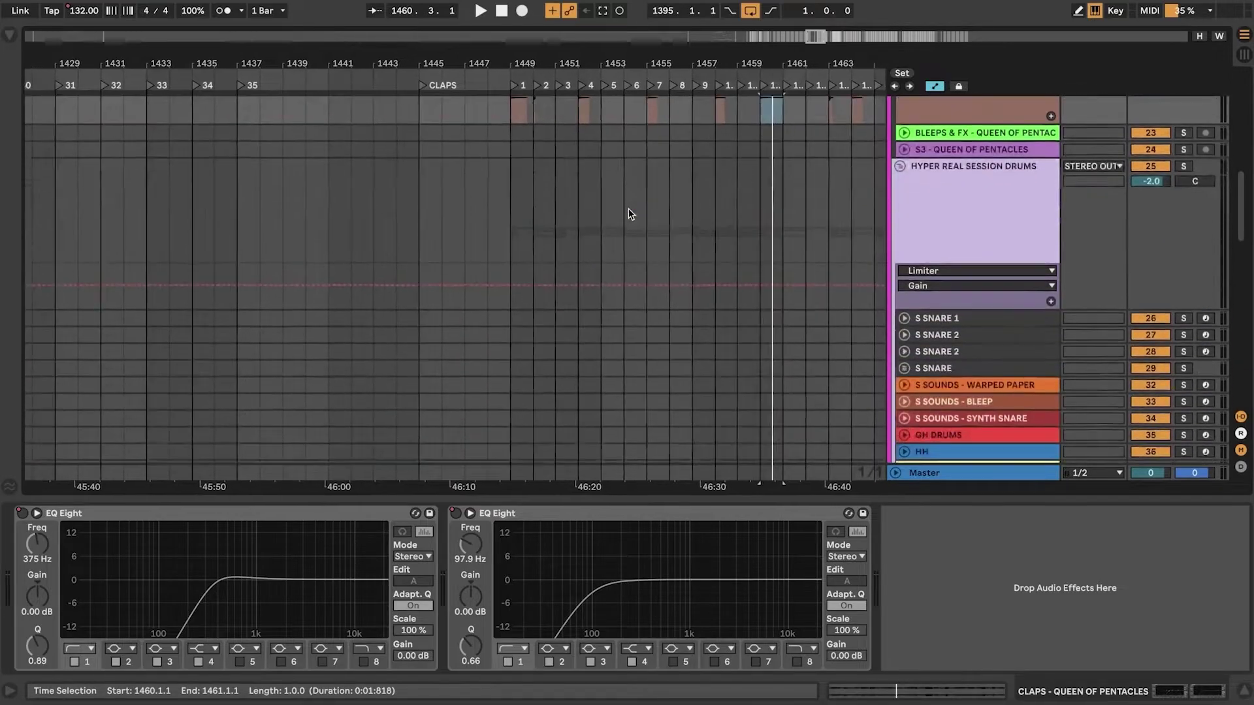
left_click(905, 286)
scroll(934, 261, "down", 4)
left_click(934, 245)
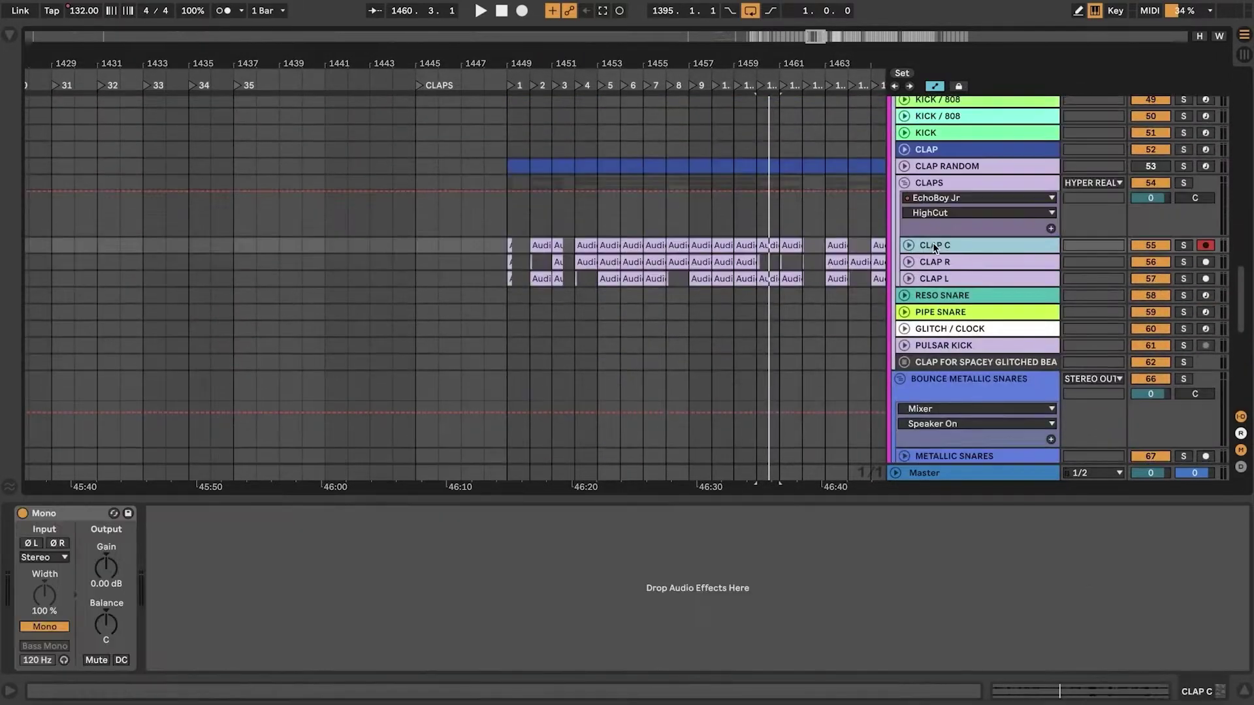
key("Down")
key("Down")
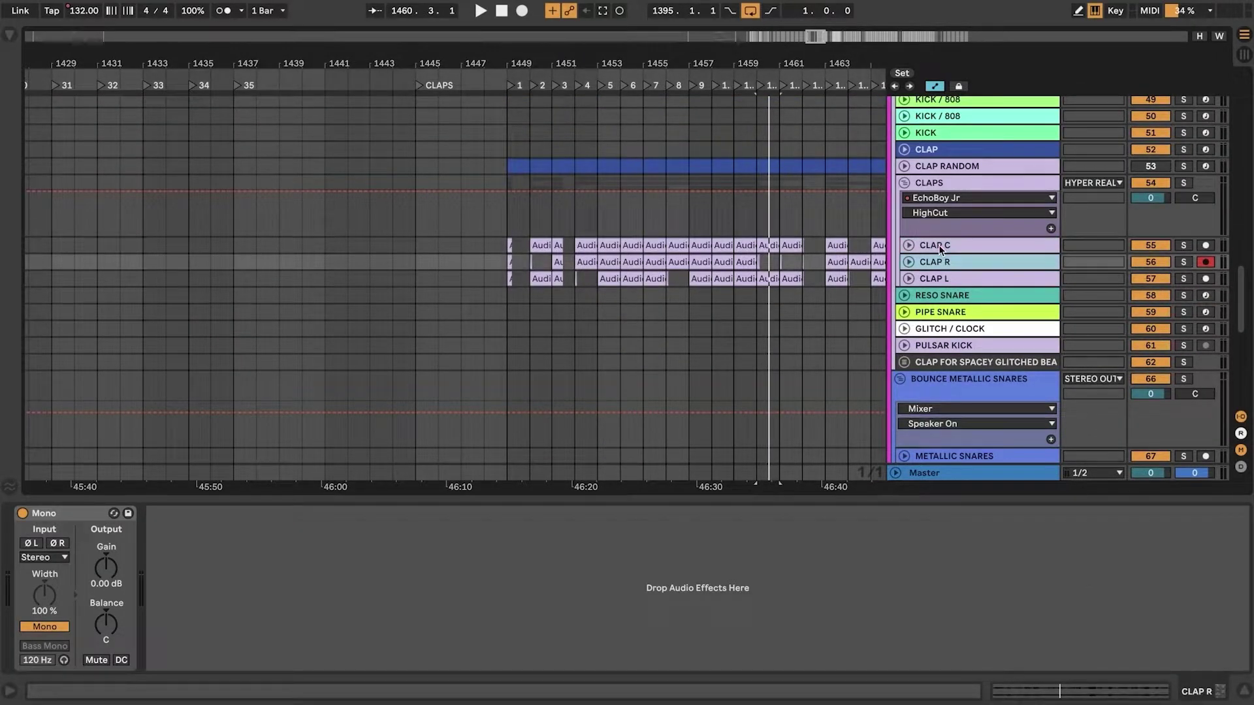
left_click(536, 245)
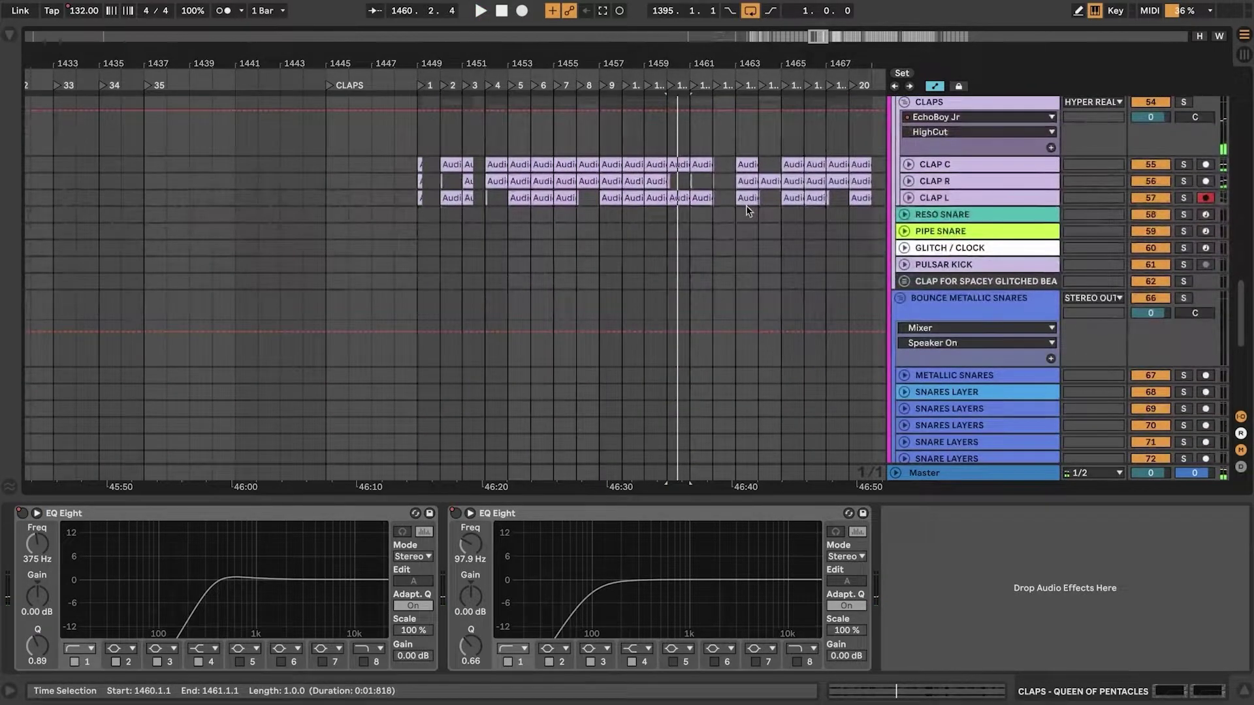
- Select the CLAP RANDOM track and inspect its devices
scroll(981, 155, "up", 3)
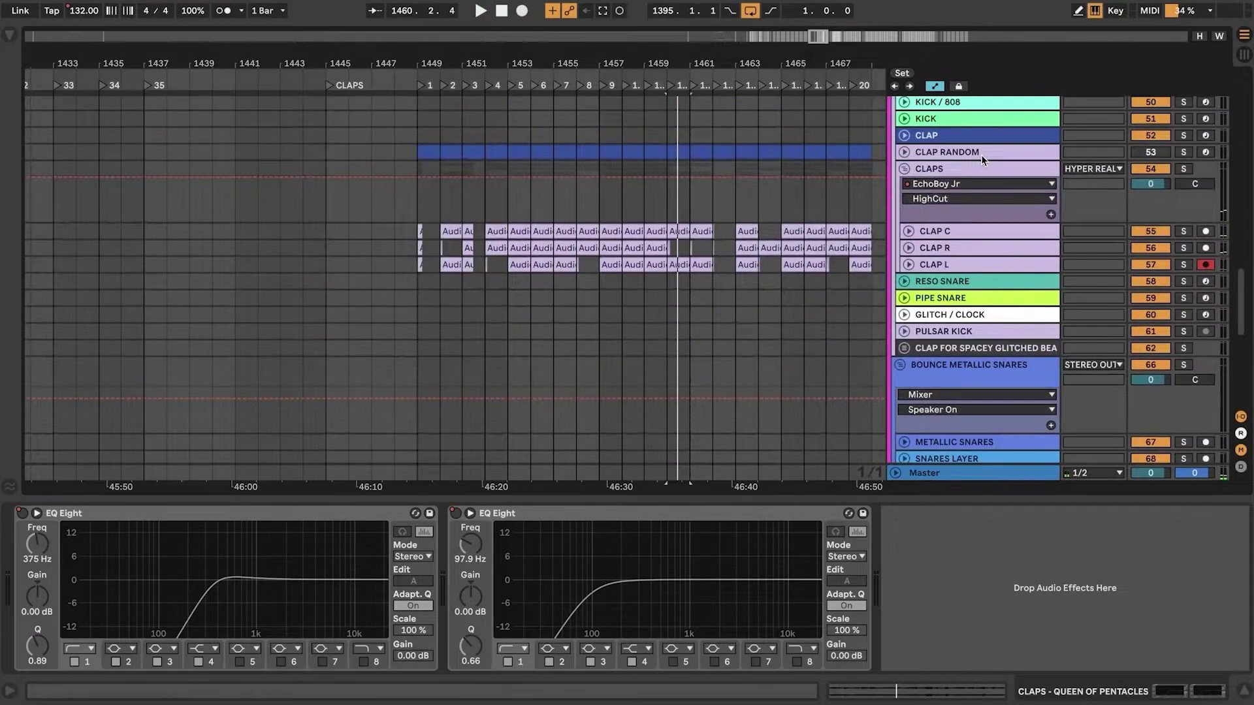
left_click(937, 157)
left_click(477, 515)
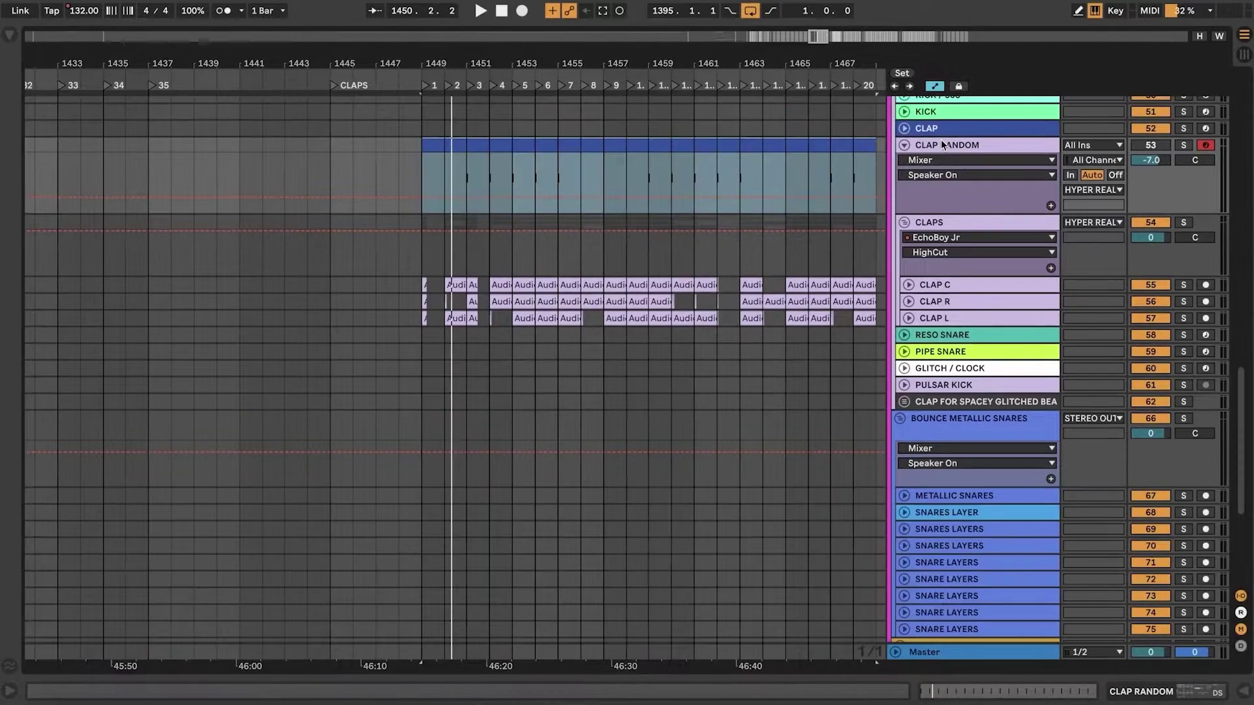
- Inspect the CLAP RANDOM track's DS Clap rack and its MIDI clip, playing the clip briefly from bar 1449, then hide the detail view
double_click(941, 145)
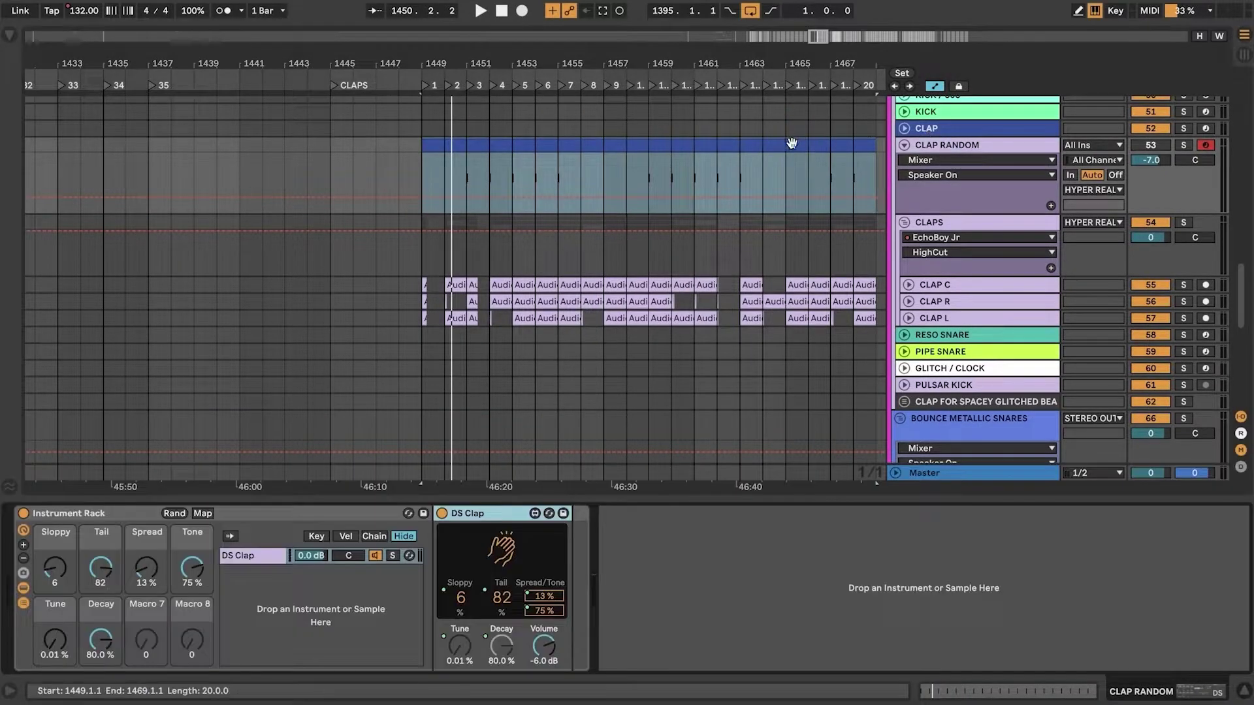
double_click(798, 143)
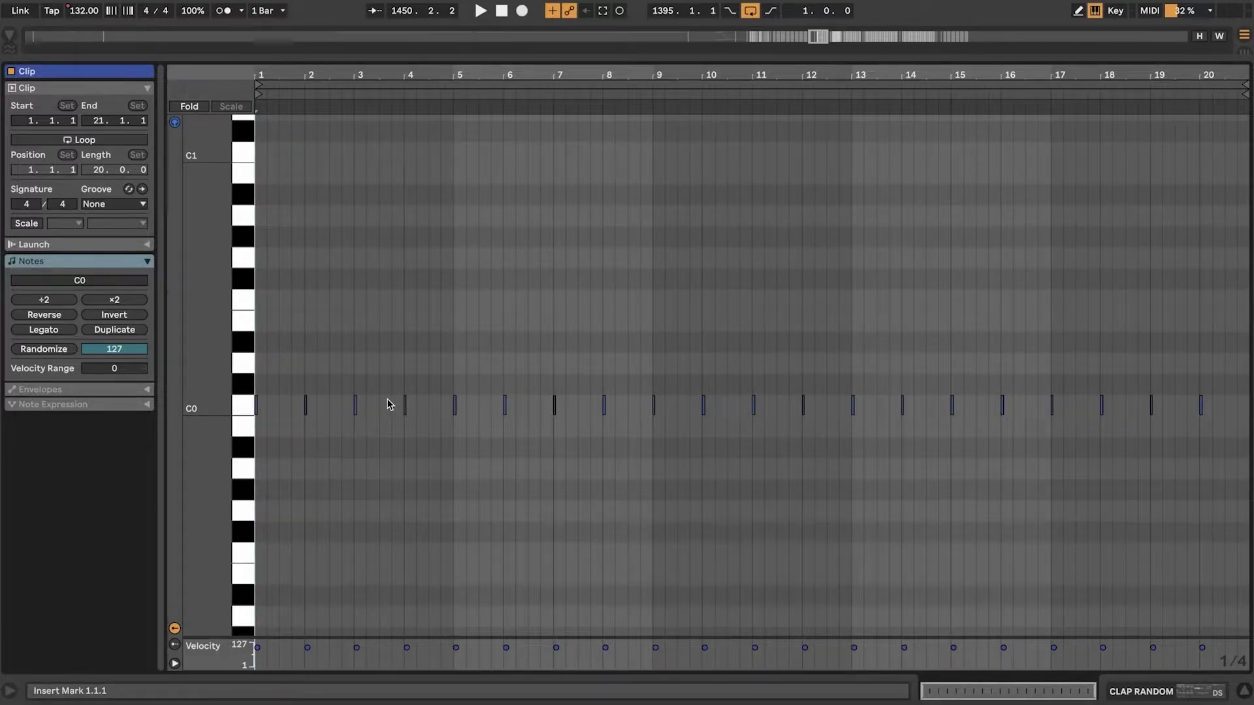
key("space")
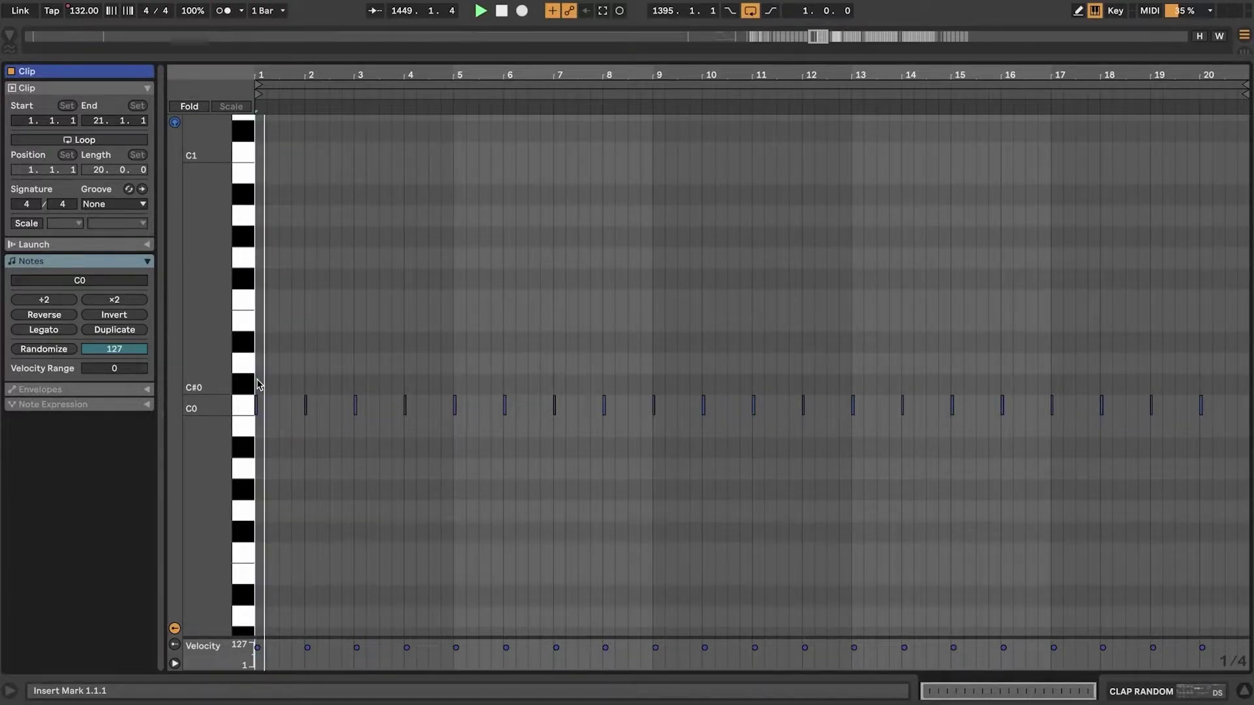
key("space")
left_click(1243, 693)
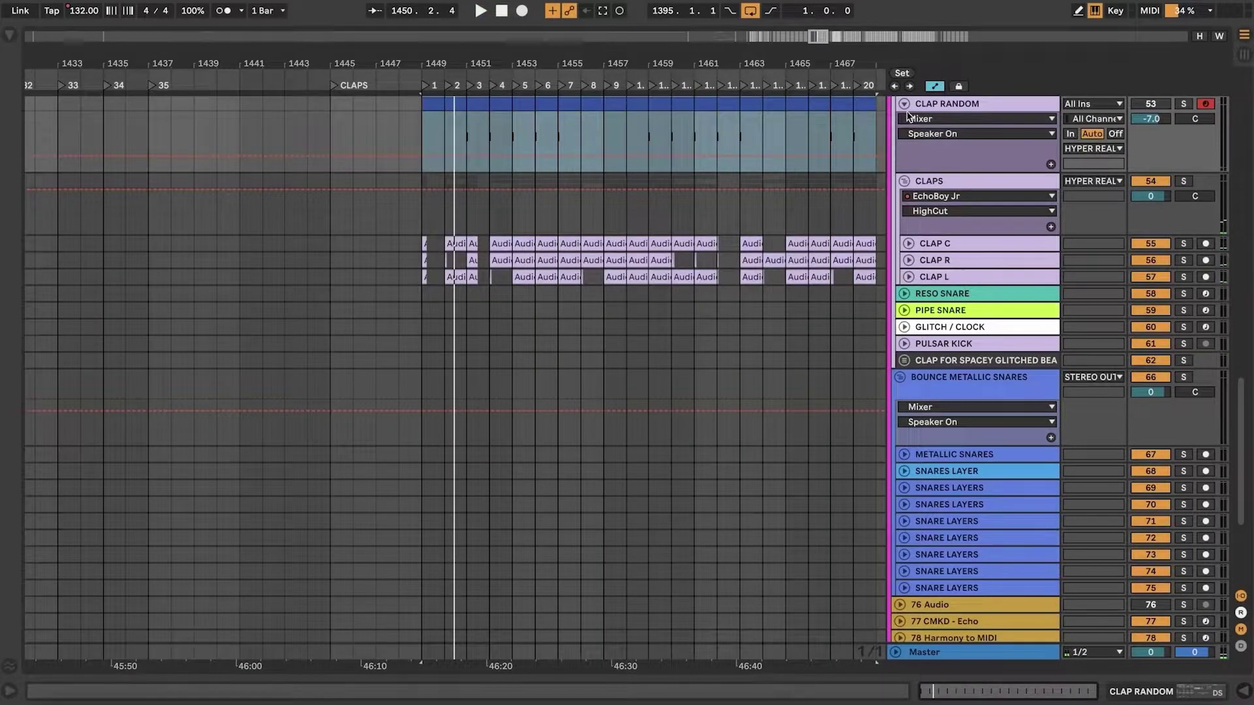
double_click(934, 129)
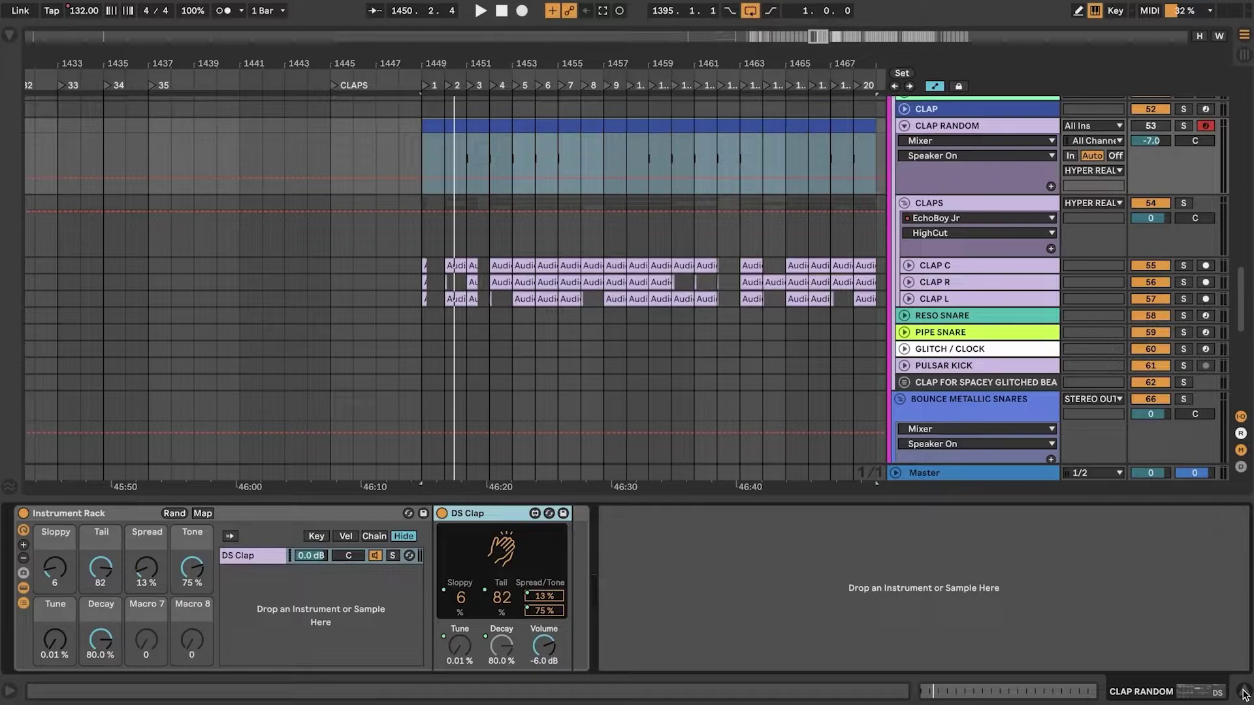
left_click(1243, 692)
- Unfold the CLAP C, CLAP R and CLAP L tracks to view their waveforms
left_click(956, 262)
key("Right")
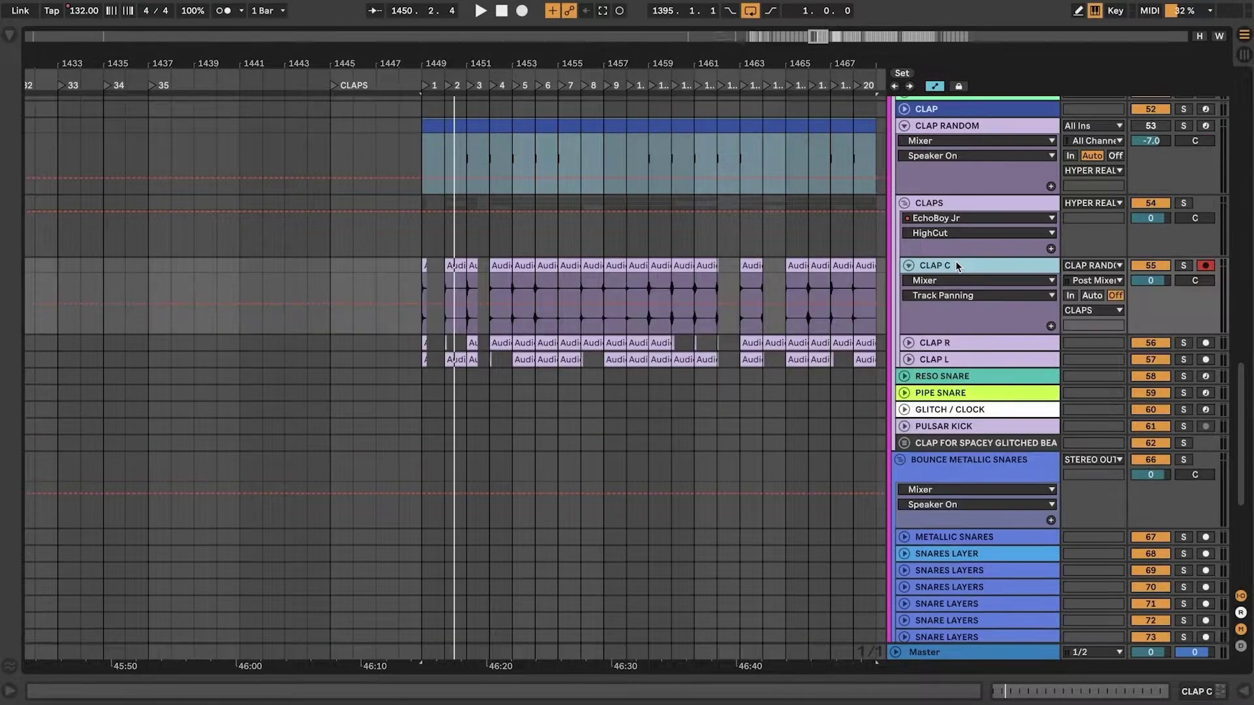
key("Down")
key("Right")
key("Down")
key("Right")
- Solo the OH track in the open hats section and audition its clips at bars 1499, 1500 and 1501, then stop playback
mouse_move(625, 64)
left_mouse_down()
mouse_move(625, 124)
mouse_move(625, 85)
left_mouse_up()
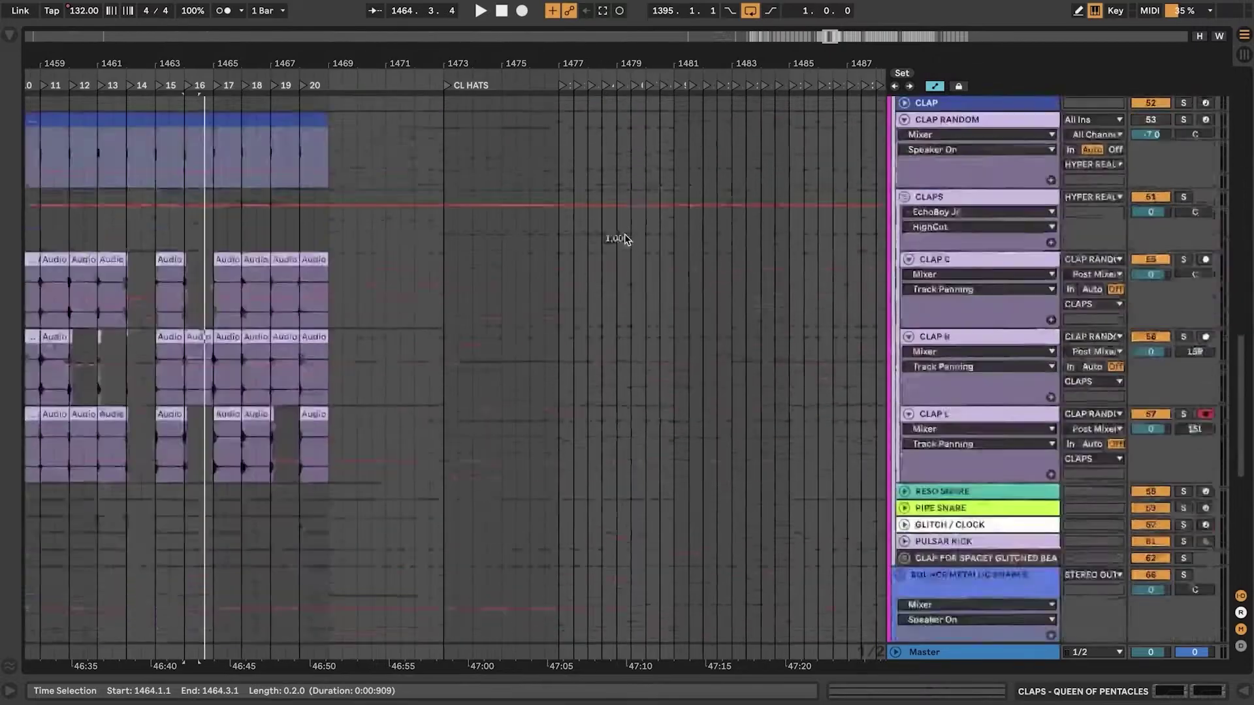
scroll(593, 346, "down", 6)
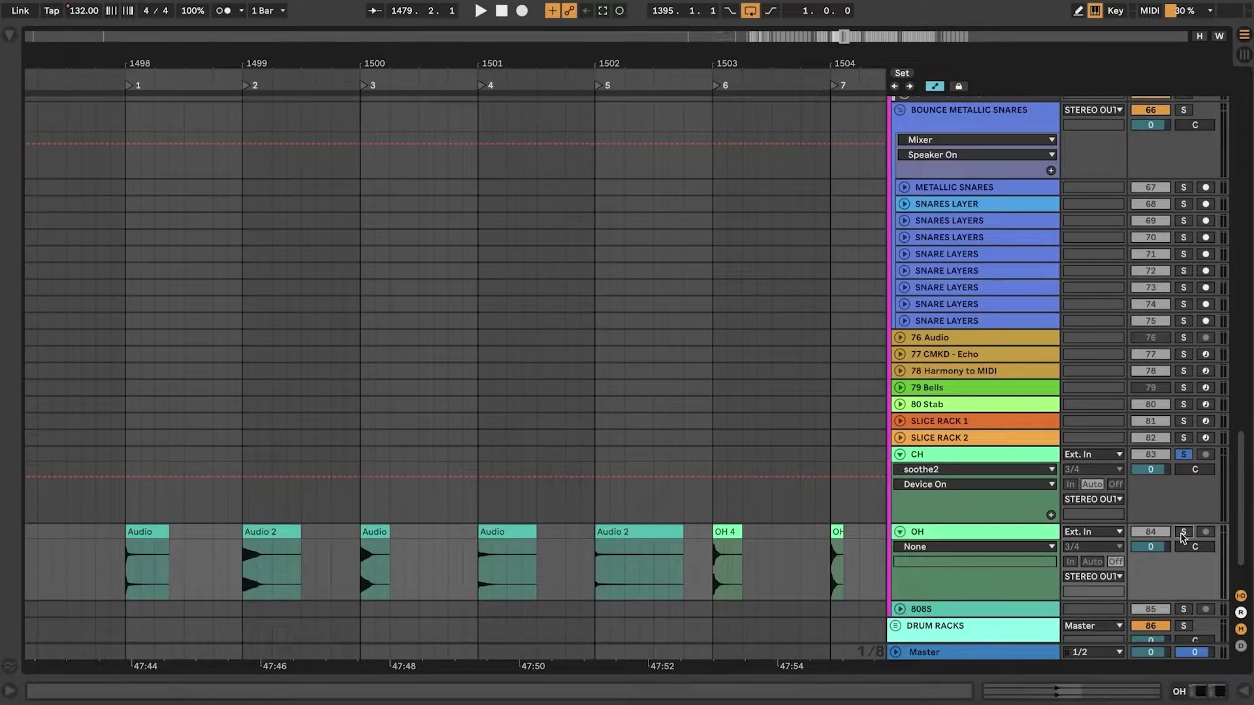
scroll(457, 472, "down", 2)
left_click(379, 471)
left_click(469, 473)
left_click(591, 474)
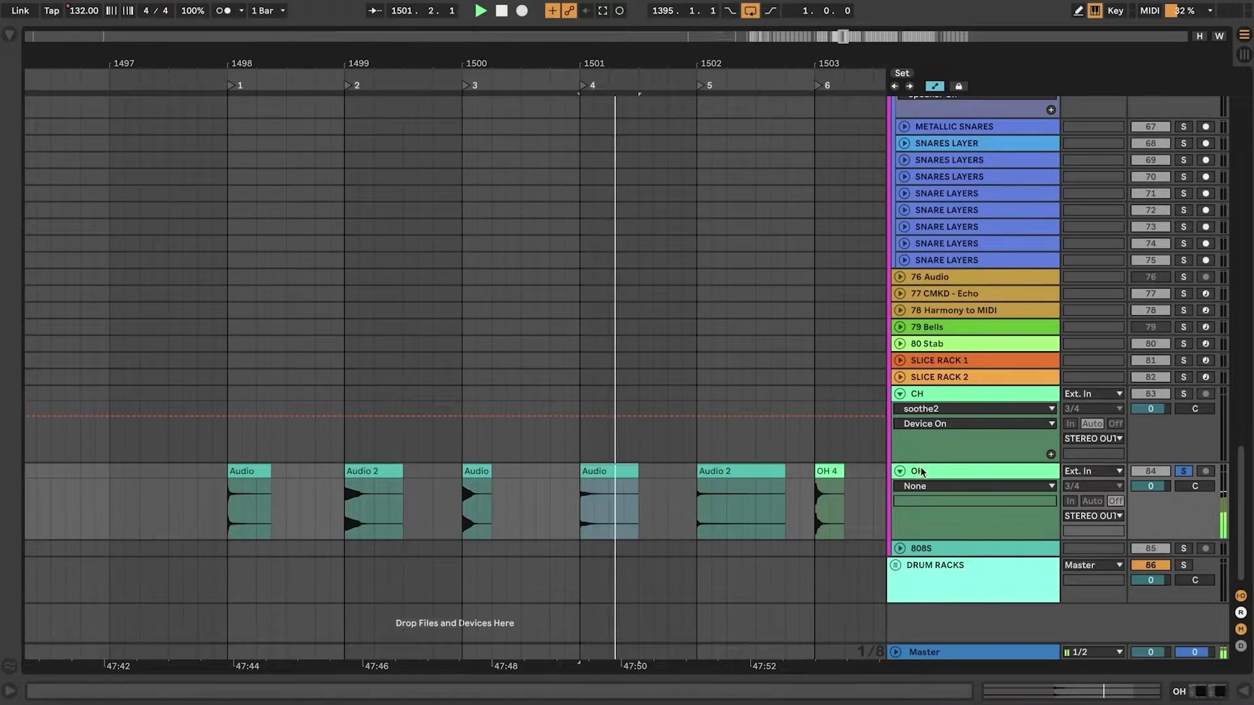
key("space")
- Show the OH track's devices and examine the low-cut band in Pro-Q 3, then look at soothe2
double_click(920, 472)
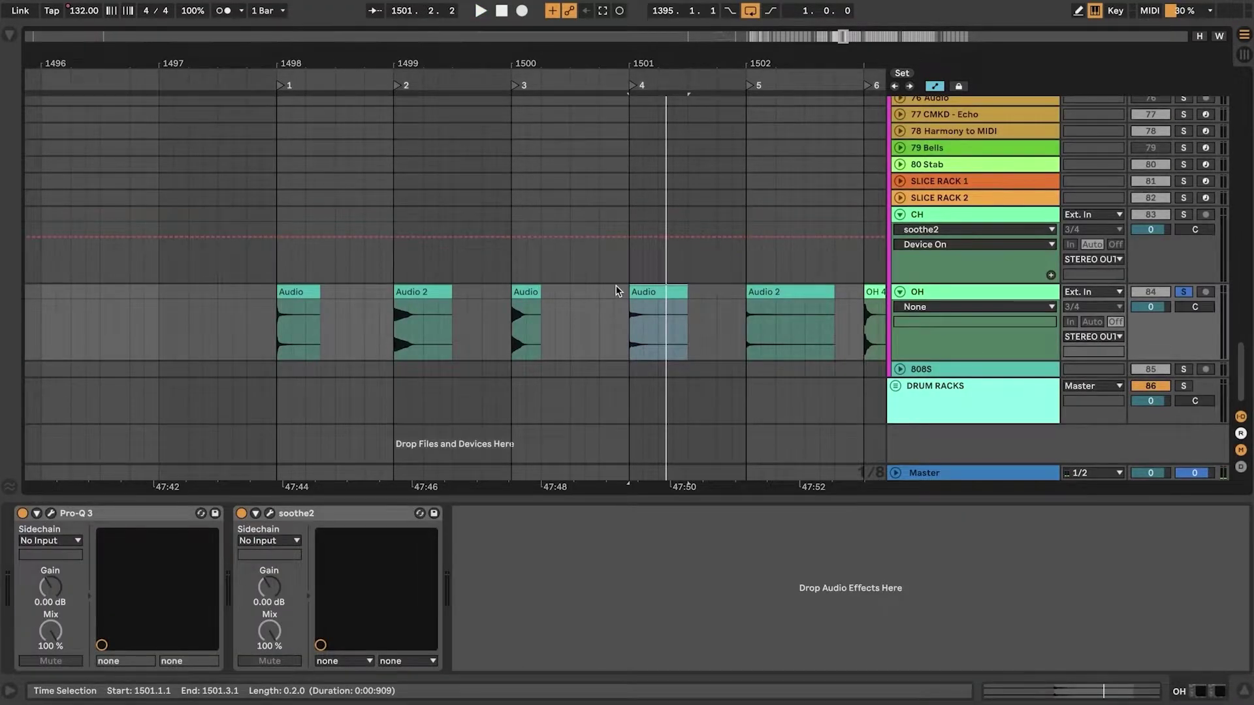
scroll(617, 292, "left", 3)
left_click(51, 514)
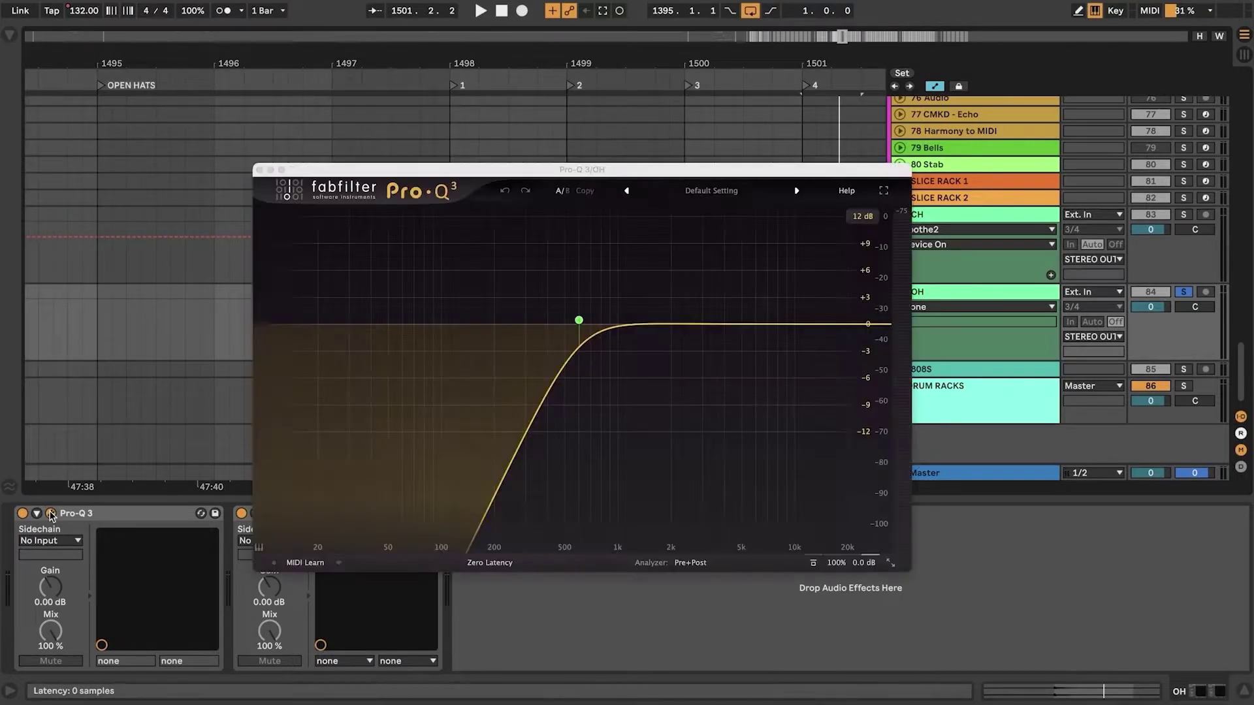
mouse_move(578, 322)
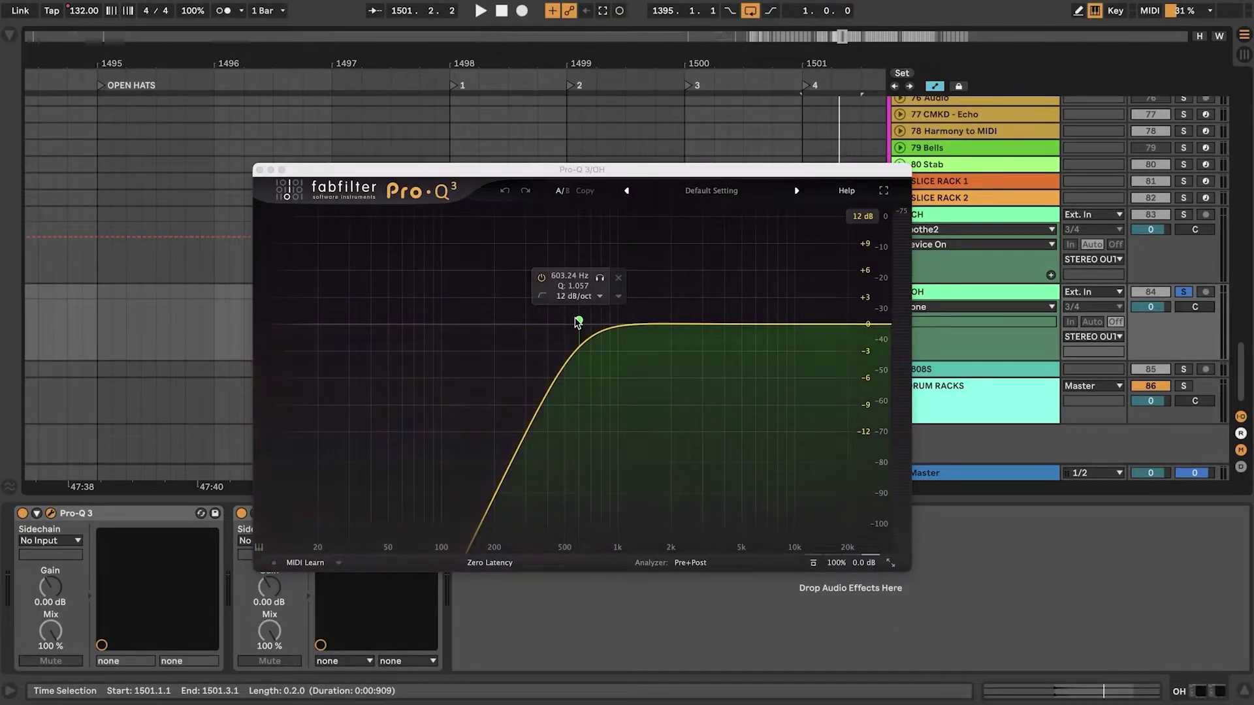
left_click(259, 170)
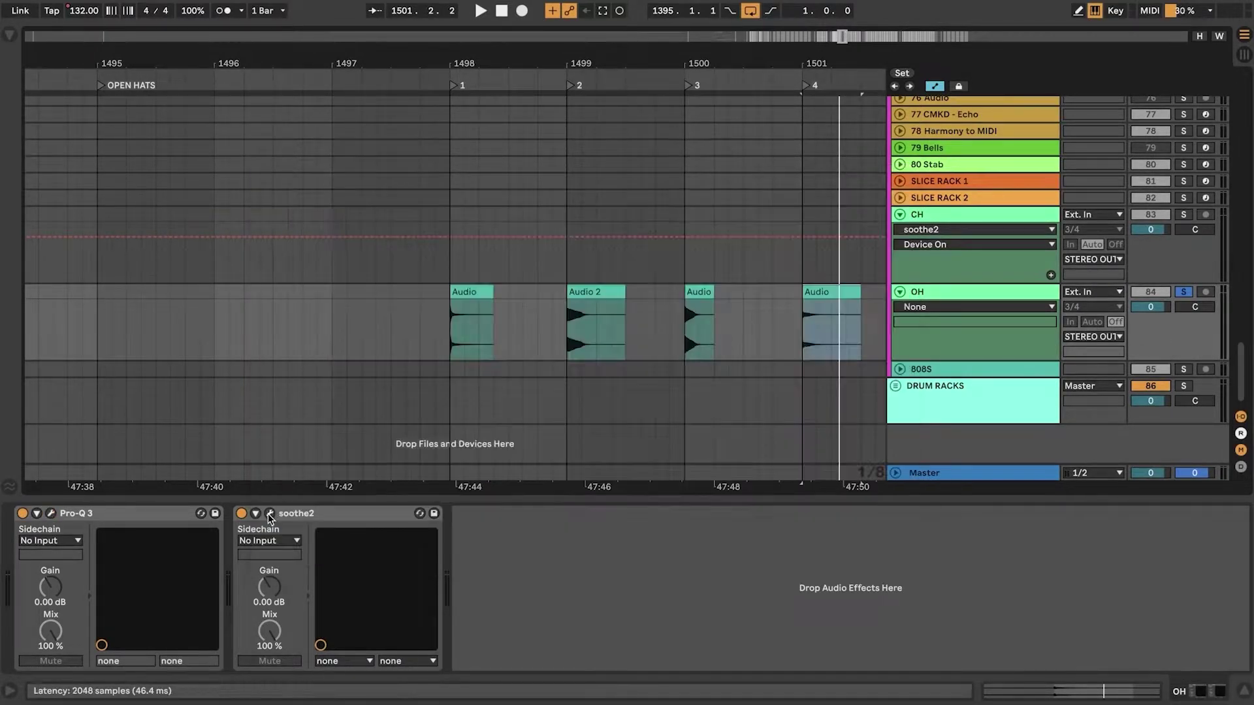
left_click(269, 514)
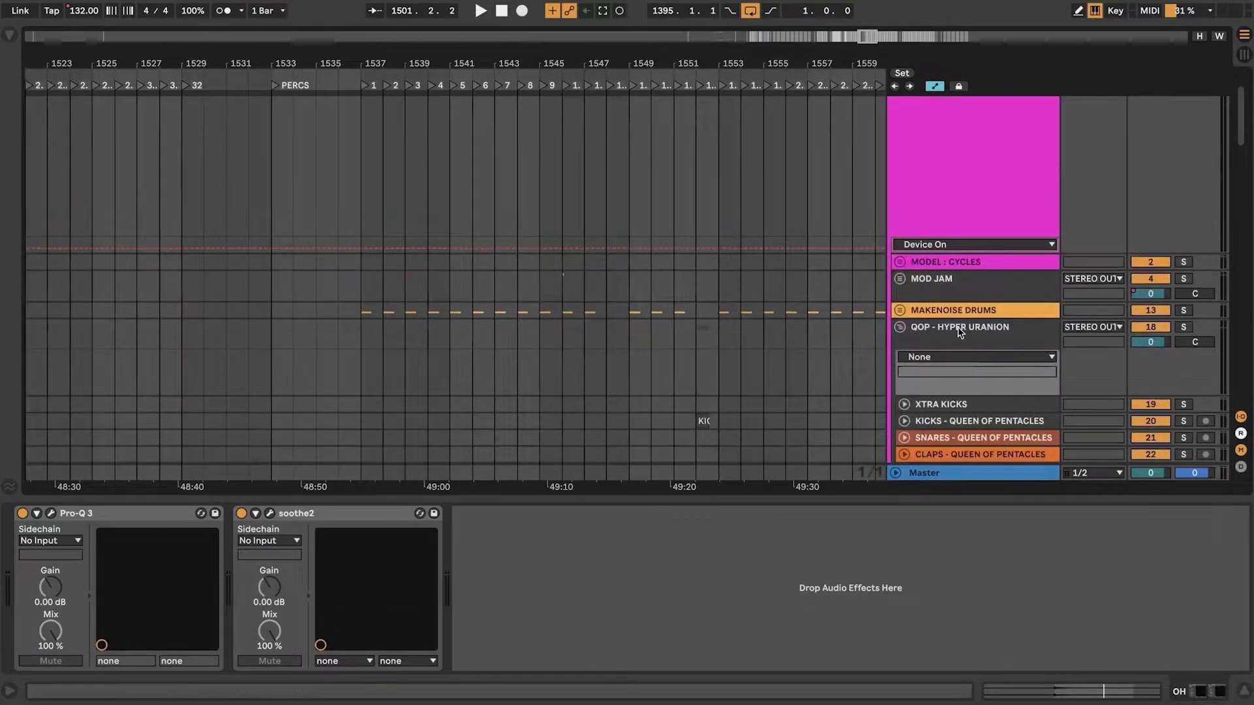
- Unfold the MAKENOISE DRUMS group and its MN AU - PERCS track in the percs section
left_click(955, 306)
scroll(832, 325, "down", 2)
scroll(832, 325, "down", 2)
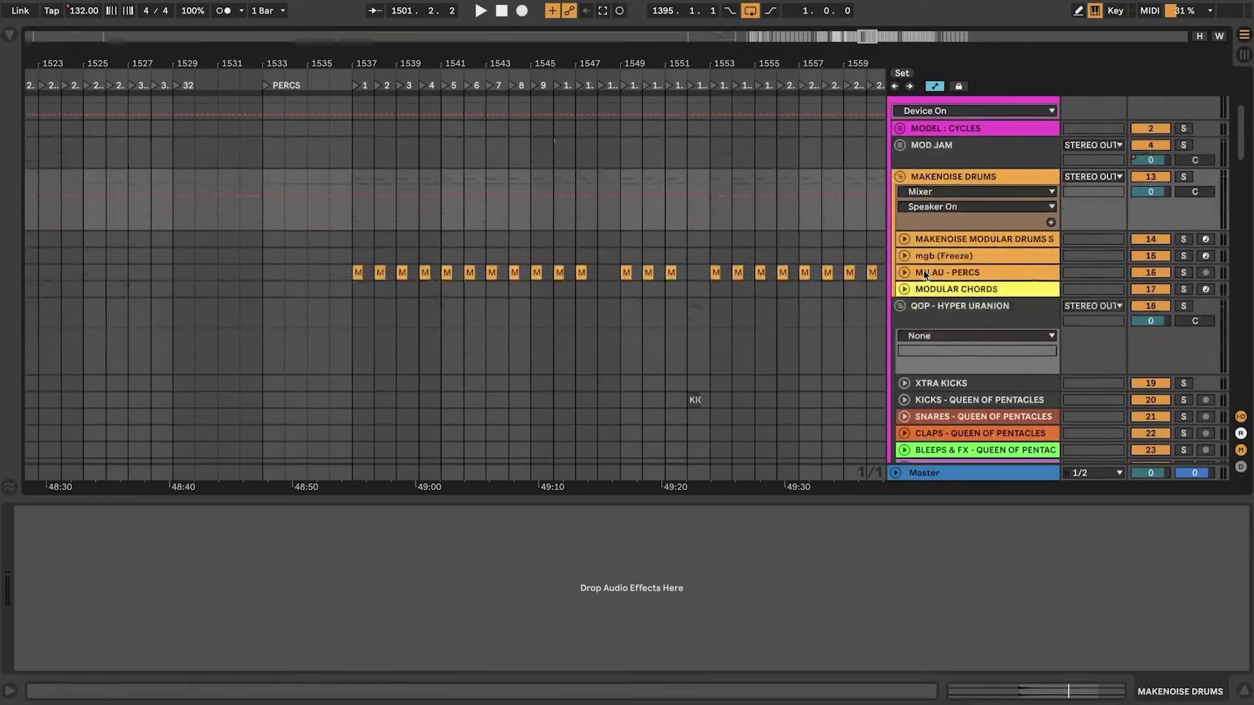
left_click(927, 274)
- Audition the MN AU - PERCS clips one by one from bar 1537 to bar 1540
left_click_drag(392, 62, 252, 62)
left_click(187, 270)
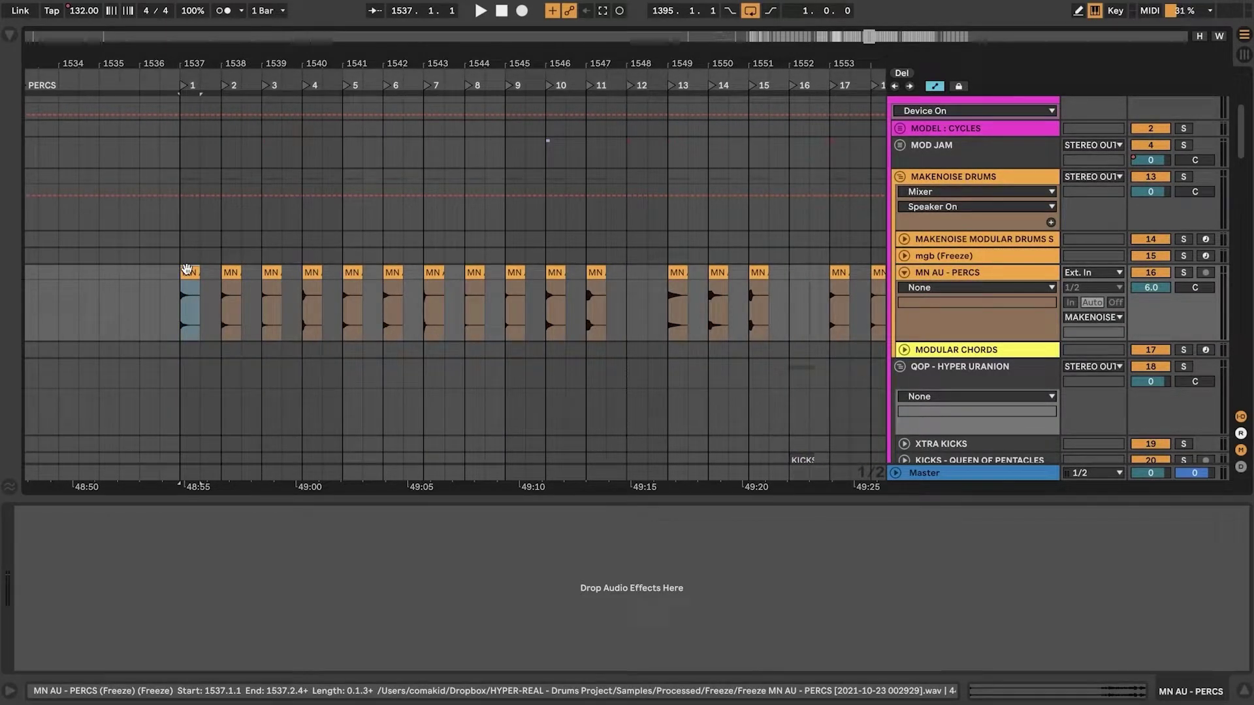
left_click(230, 272)
key("space")
left_click(270, 272)
key("space")
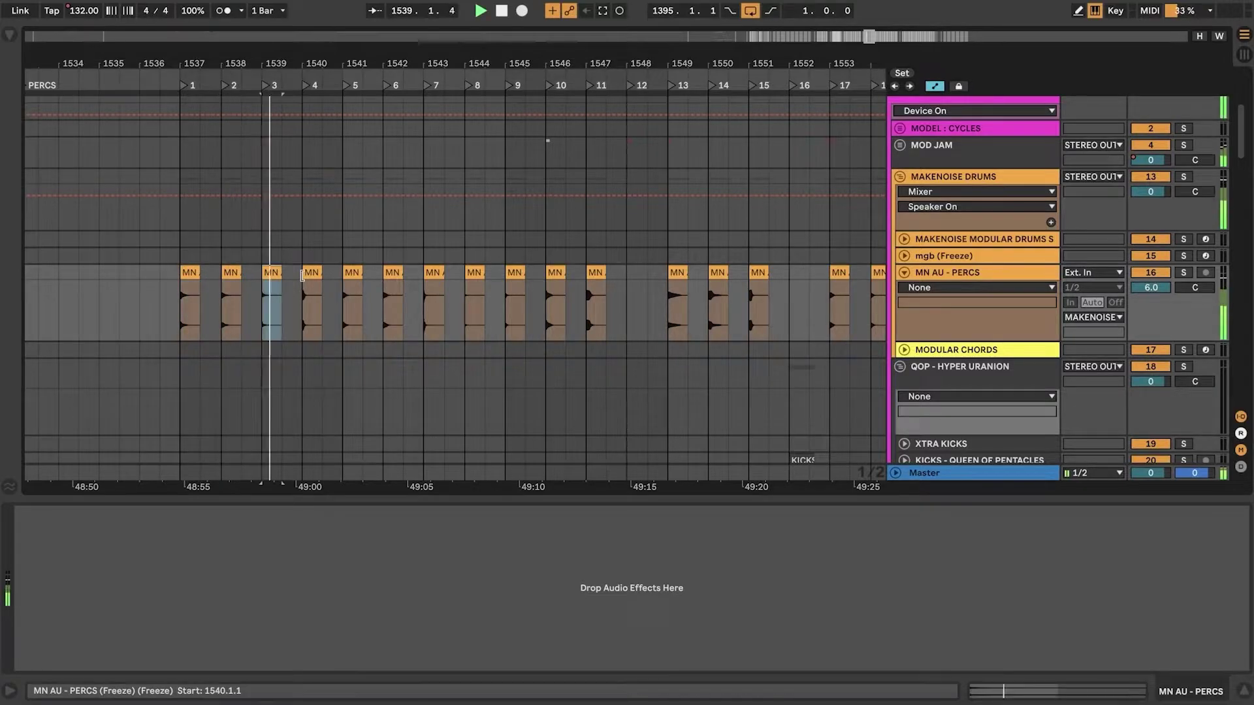
left_click(309, 274)
key("space")
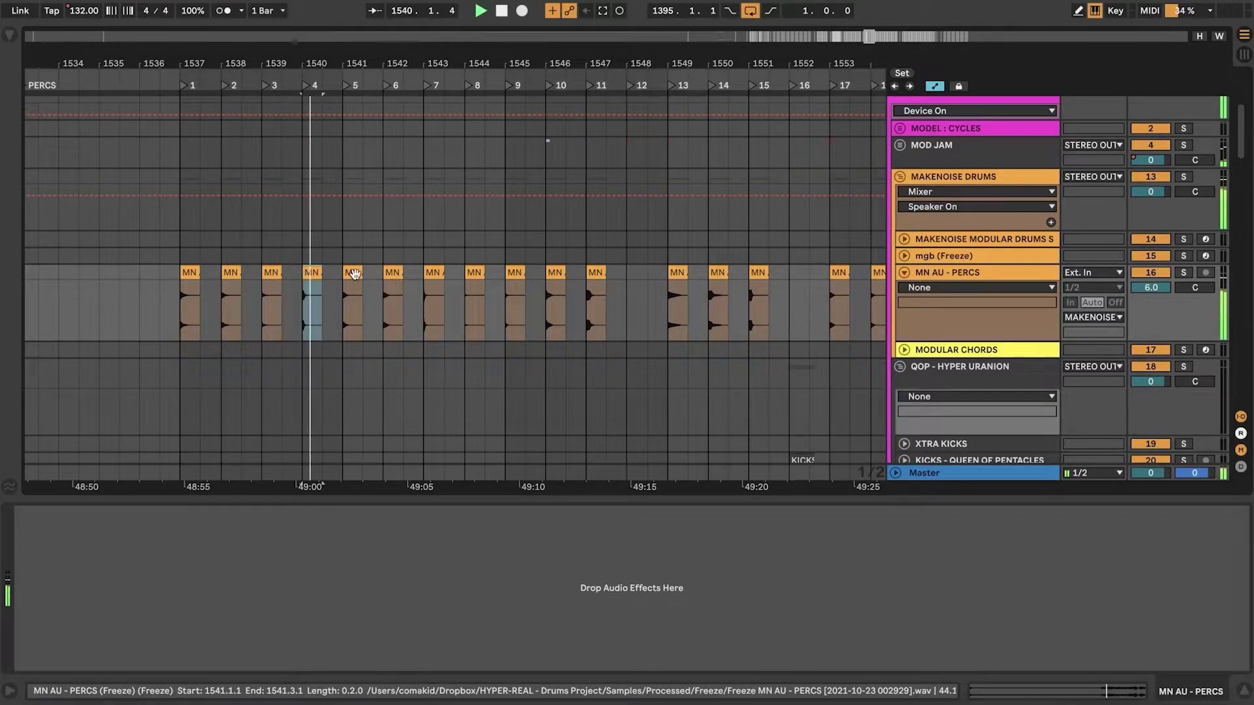
- Continue auditioning the MN AU - PERCS clips at bars 1541, 1542, 1545 and 1546
left_click(353, 273)
key("space")
left_click(393, 273)
key("space")
left_click(516, 273)
key("space")
left_click(555, 273)
key("space")
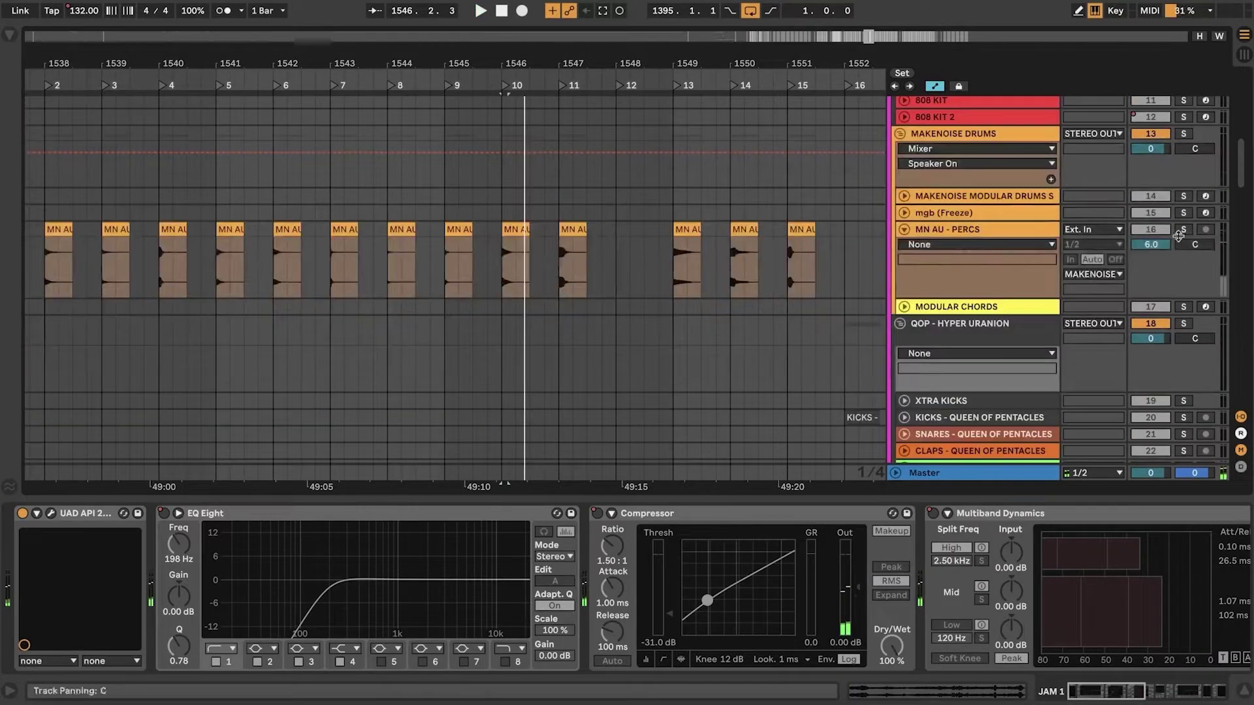
- Toggle the solo of the MN AU - PERCS track and play its clip at bar 1549, then stop playback
left_click(1183, 230)
key("space")
key("space")
left_click(1183, 230)
key("space")
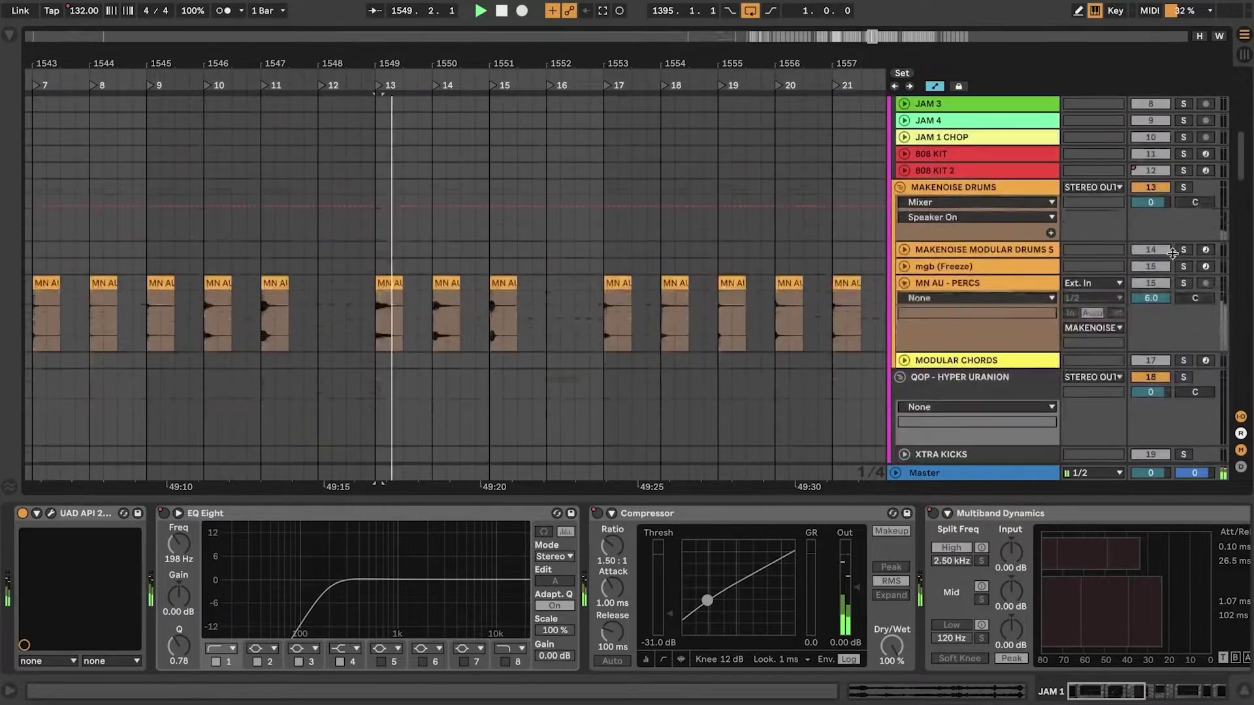
left_click(1183, 283)
- Solo the 808S track and audition its clips at bars 1681 and 1683, then stop playback
scroll(453, 232, "down", 10)
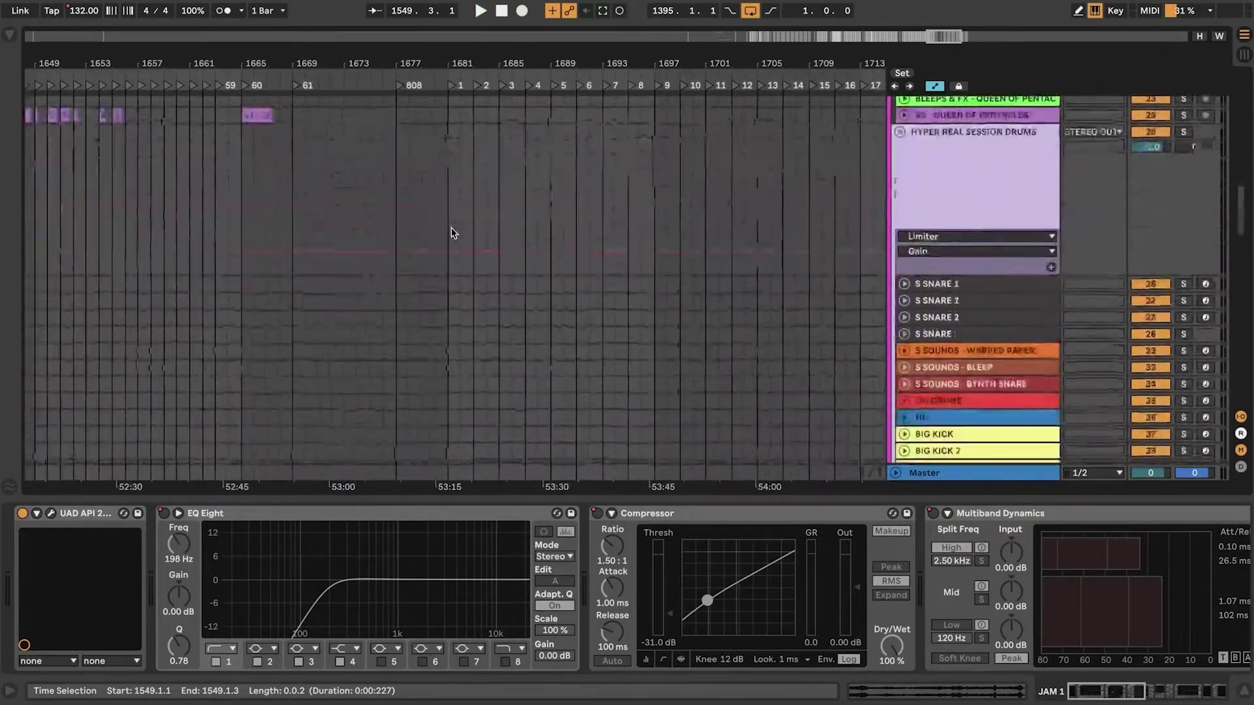
scroll(453, 233, "down", 20)
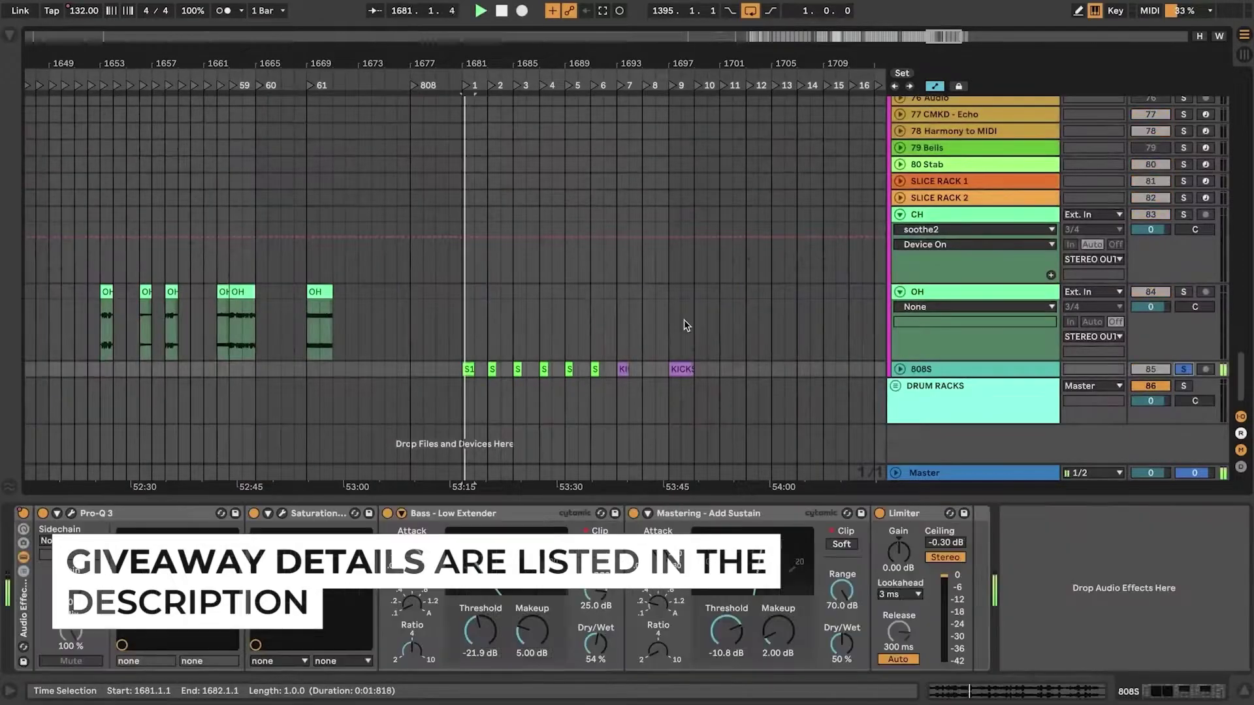
left_click(492, 369)
key("space")
key("space")
key("space")
- Unfold the 808S track and audition its S1 - QUEEN OF PENTACLES clips at bars 1681, 1683 and 1685
left_click_drag(499, 64, 499, 98)
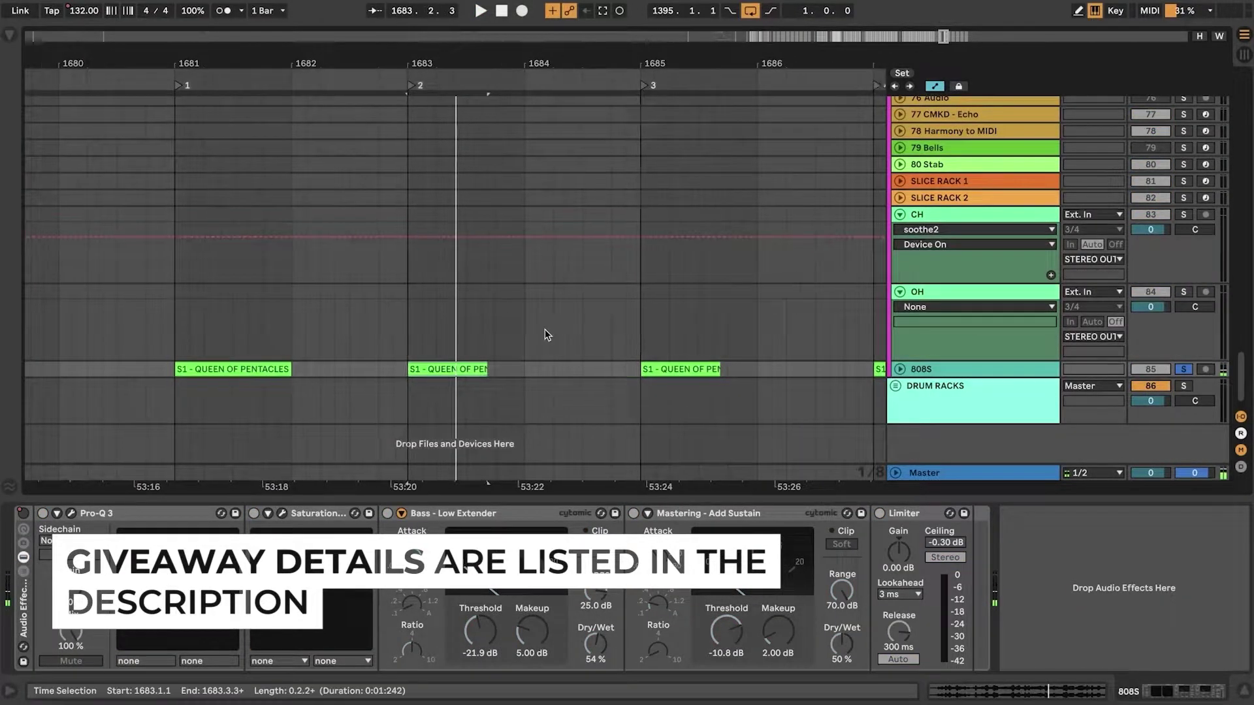
scroll(545, 329, "right", 1)
left_click(900, 369)
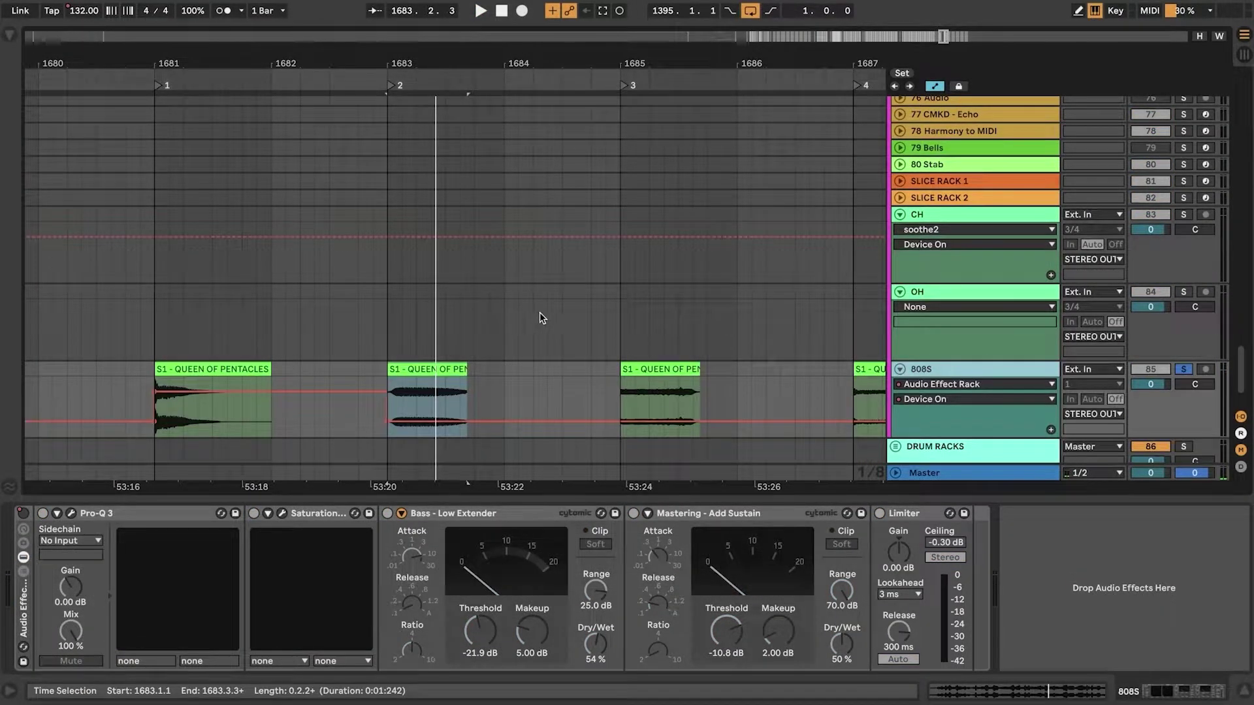
left_click(230, 369)
key("space")
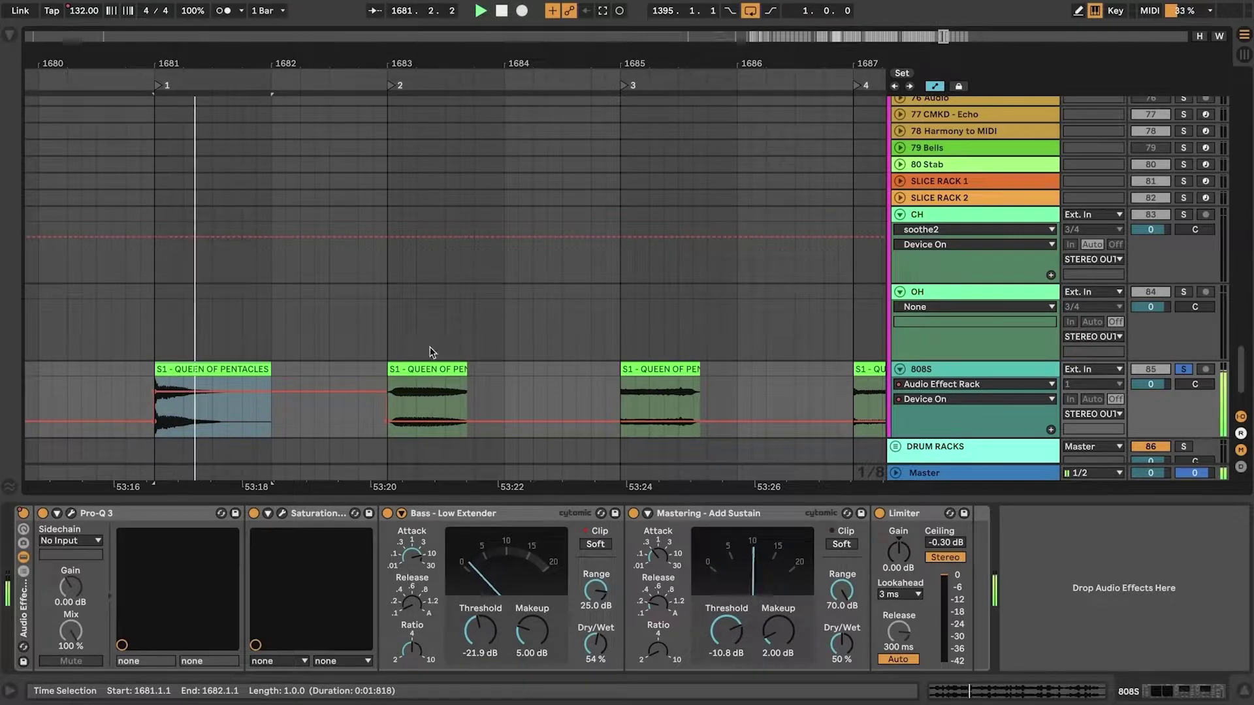
left_click(436, 369)
key("space")
key("space")
left_click(639, 369)
key("space")
key("space")
- Audition the following 808S clips from bar 1687 through the KICKS clip at bar 1697, then stop playback
scroll(642, 366, "right", 6)
left_click(630, 369)
key("space")
key("space")
scroll(647, 369, "right", 5)
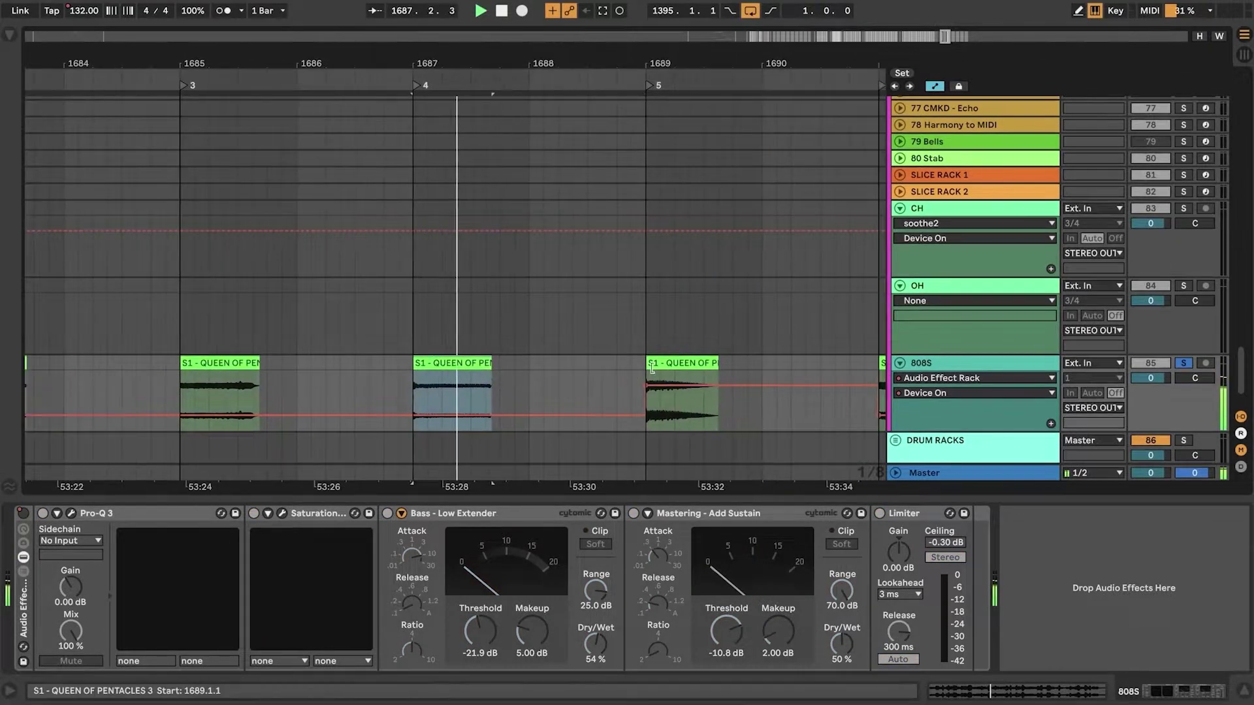
left_click(652, 368)
key("space")
key("space")
scroll(655, 366, "right", 5)
left_click(659, 363)
key("space")
key("space")
scroll(716, 368, "right", 5)
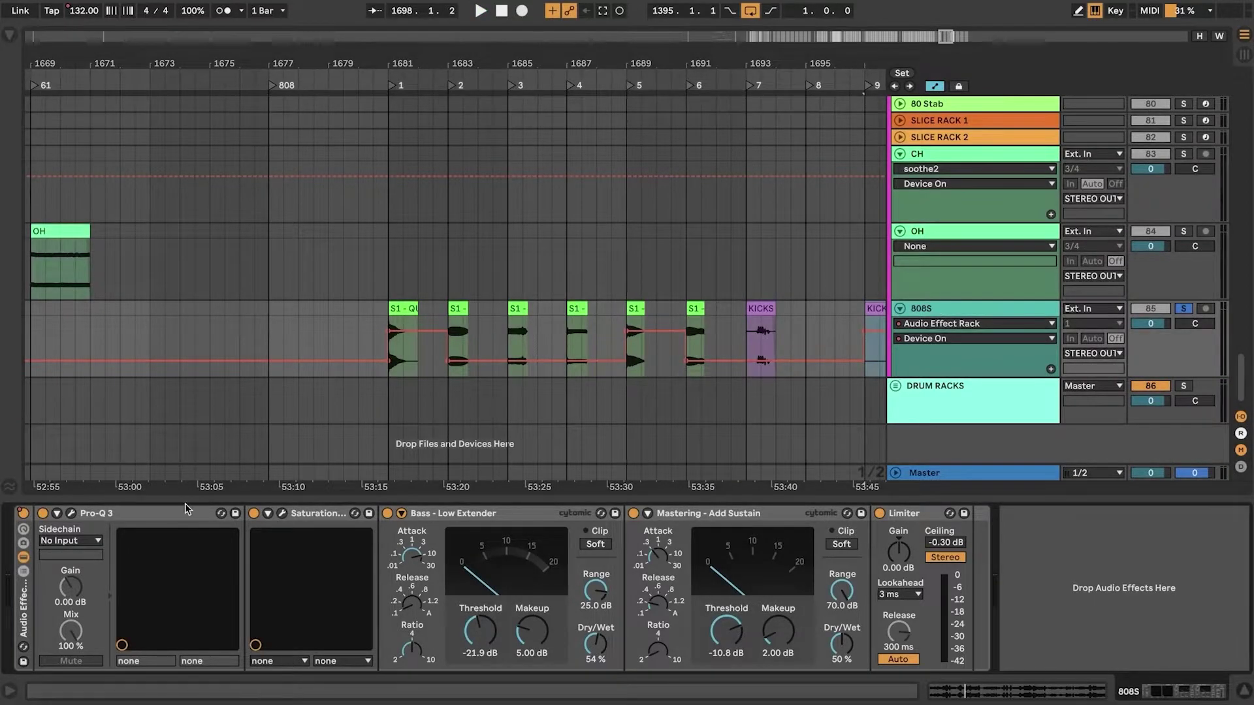
- Inspect the 808S track's Pro-Q 3 curve and Softube Saturation Knob settings, then close both plug-in windows
left_click(71, 514)
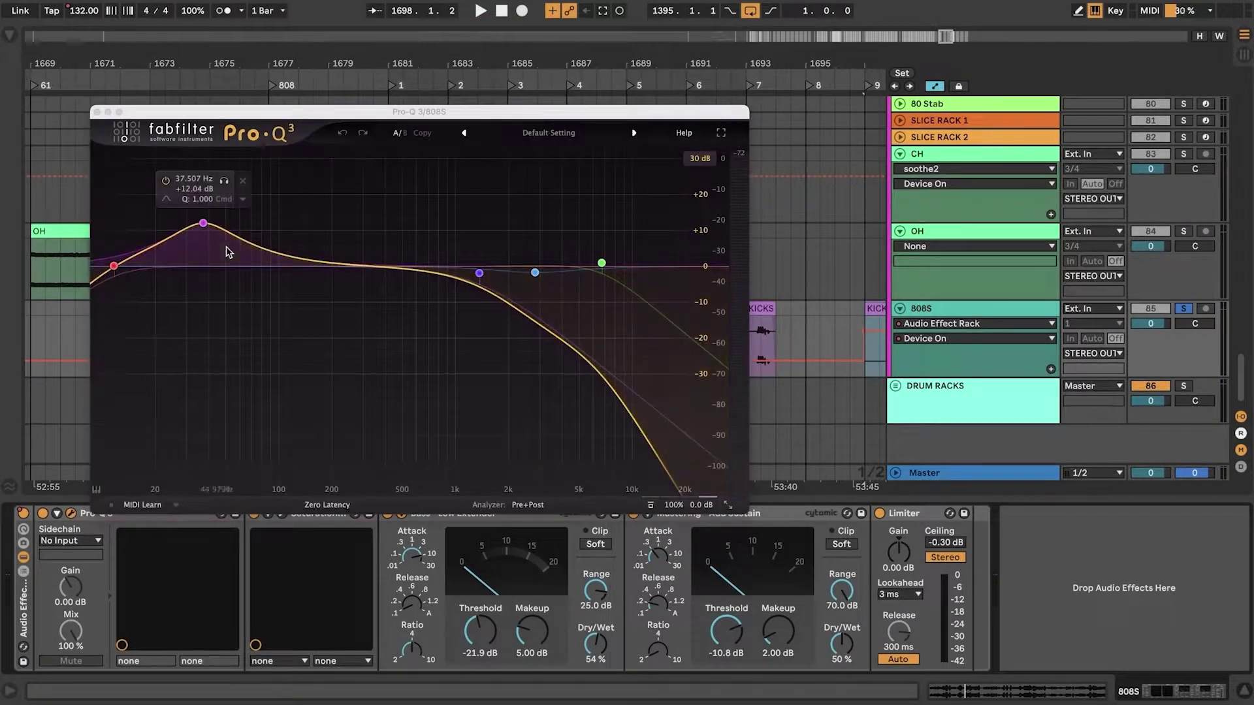
left_click_drag(118, 107, 91, 1)
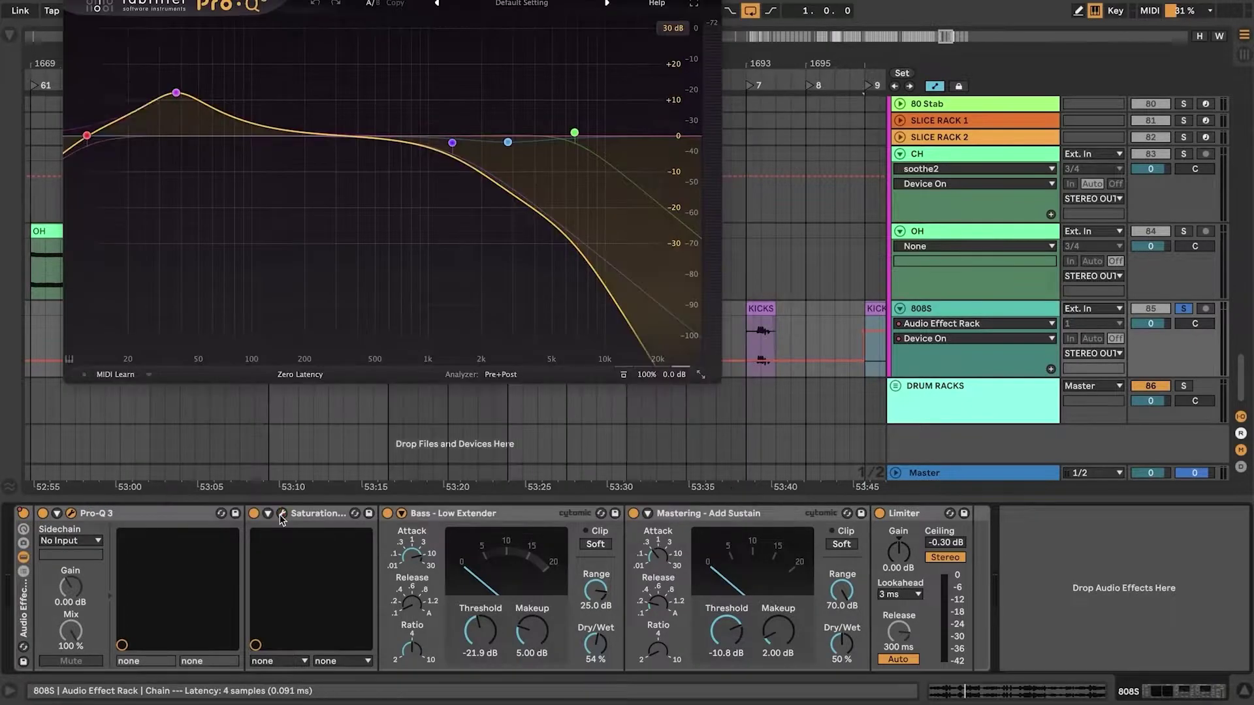
left_click(281, 514)
left_click_drag(191, 108, 870, 194)
left_click(70, 1)
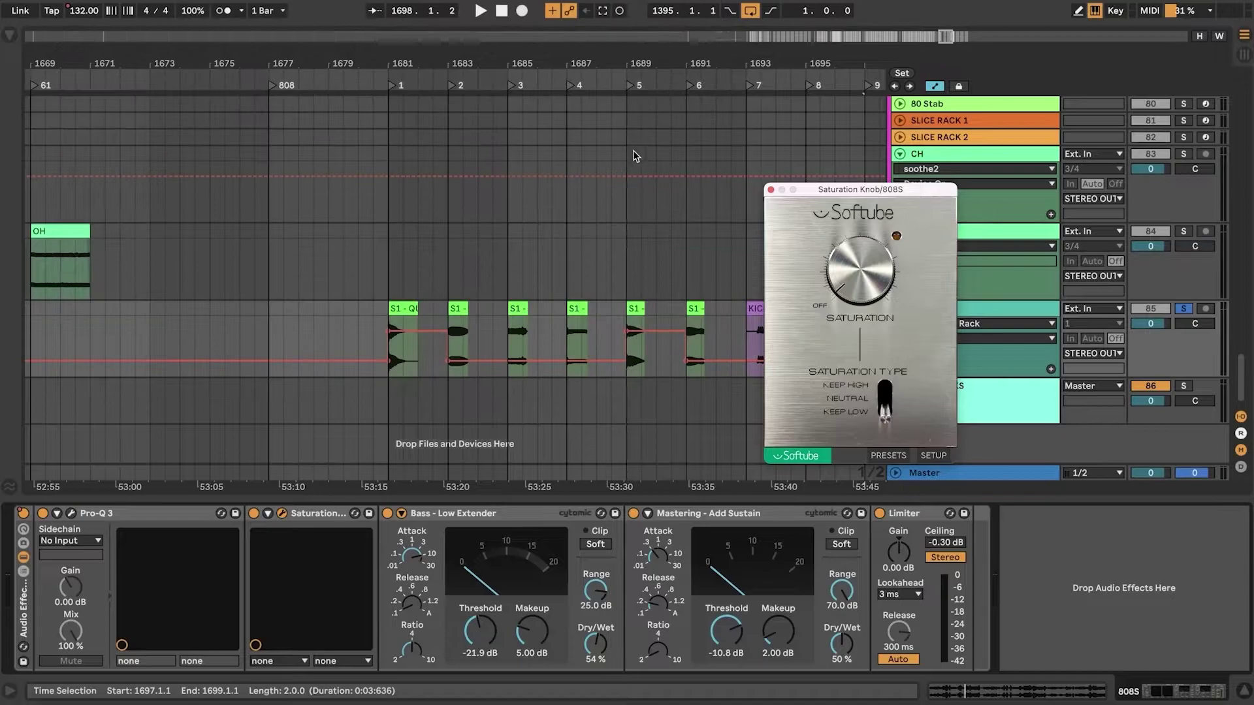
left_click(771, 190)
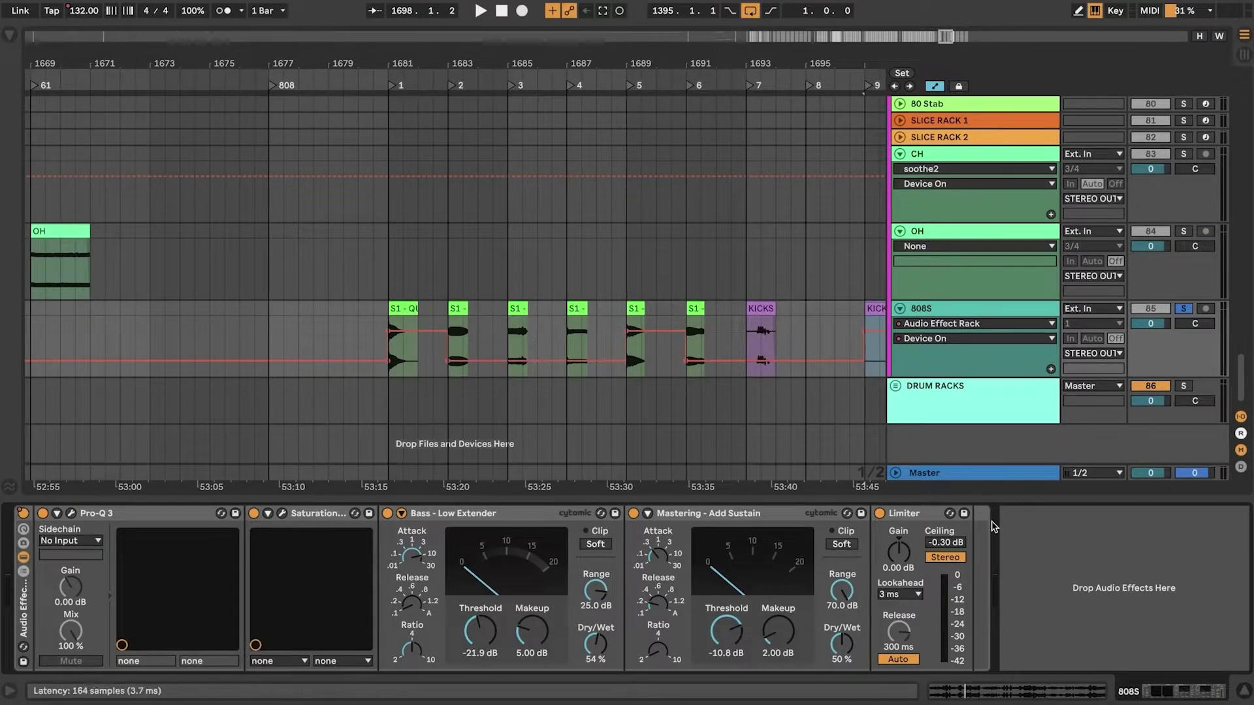
- Solo the 808 KIT track and audition the 808 KIT clip at bar 1699 and the 808 KIT 2 clip at bar 1701
scroll(556, 353, "right", 10)
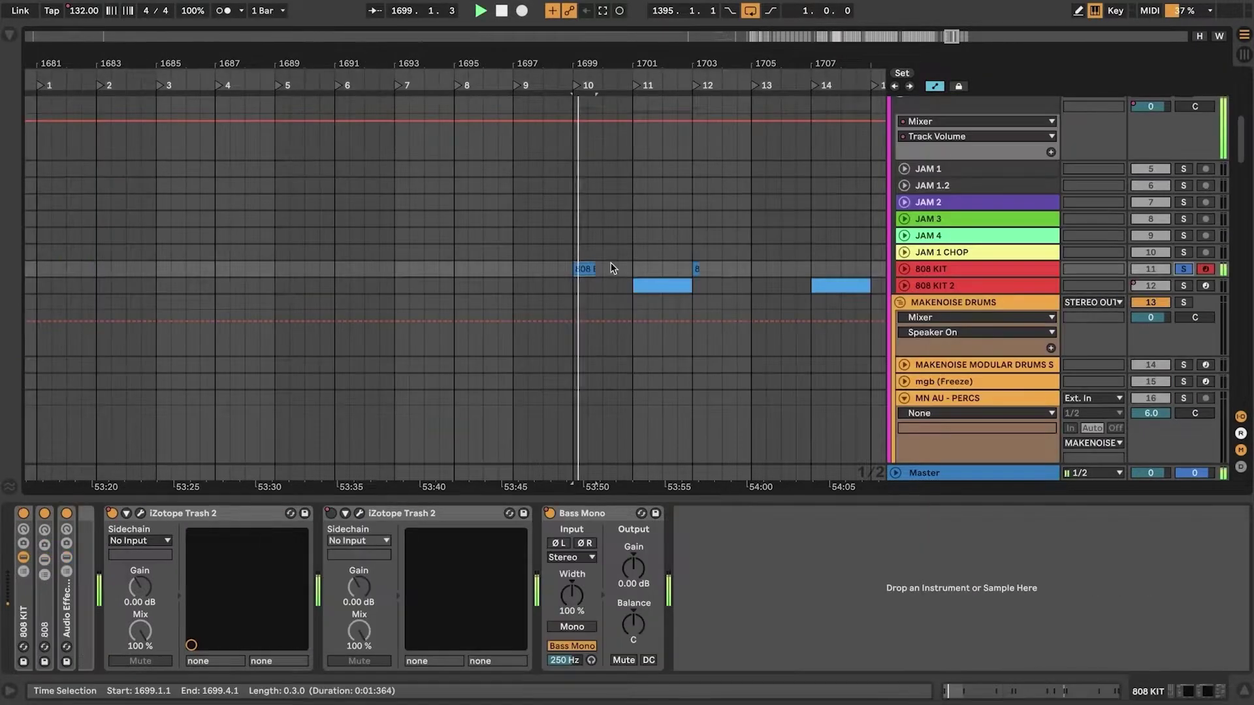
left_click(658, 285)
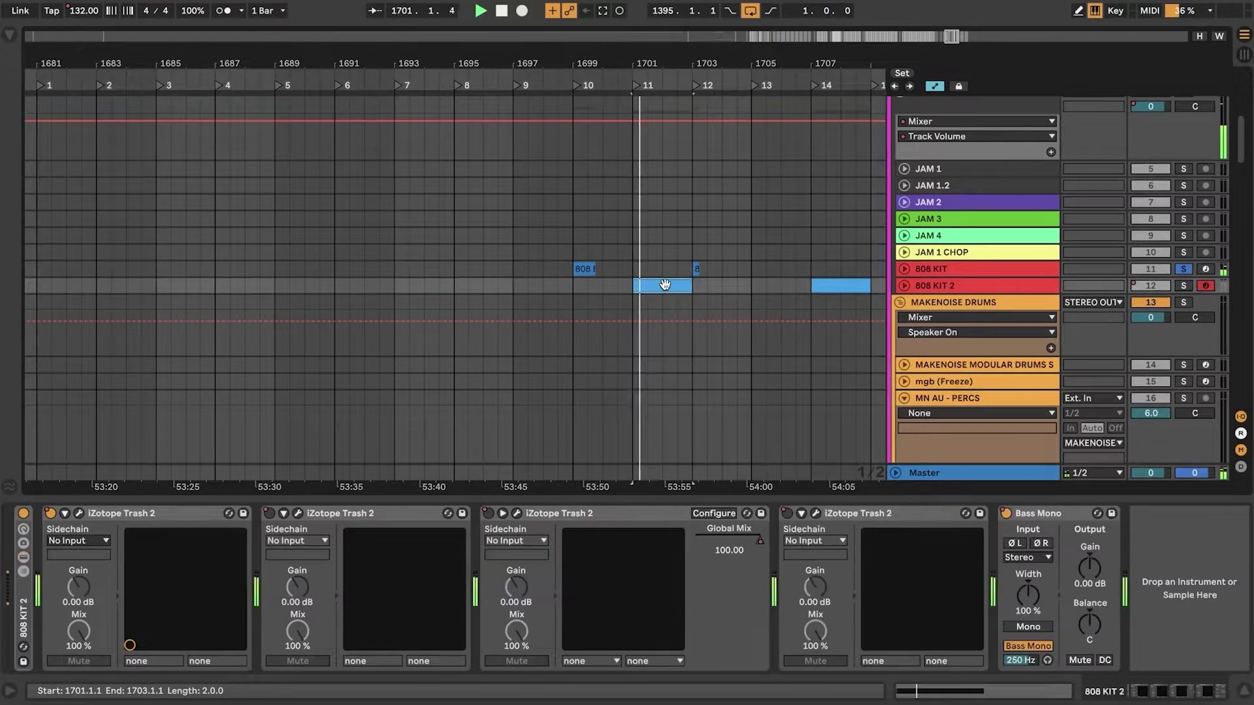
key("space")
- Select the 808 KIT clip at bar 1699 and open the track's first iZotope Trash 2 to inspect it
left_click(968, 273)
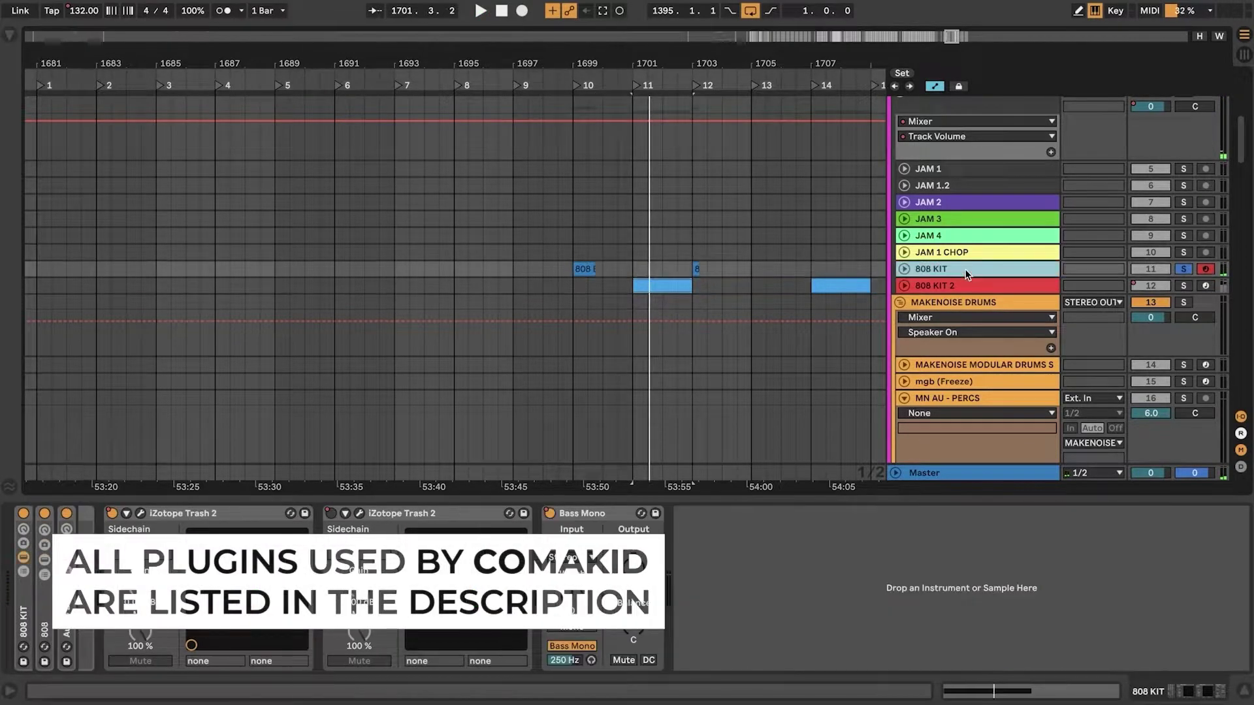
left_click(581, 269)
left_click(140, 514)
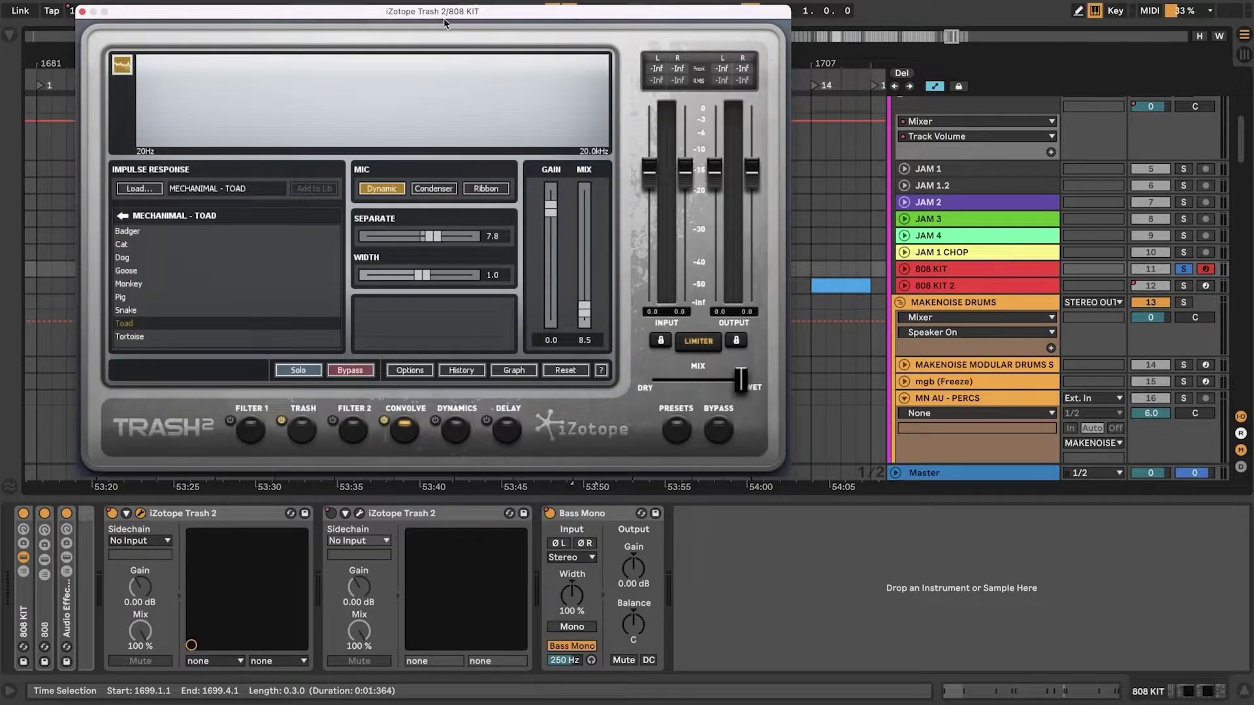
- Close the Trash 2 window, audition the 808 KIT 2 clip at bar 1701 in solo, and select the track's clip at bar 1707
left_click(81, 11)
left_click(660, 286)
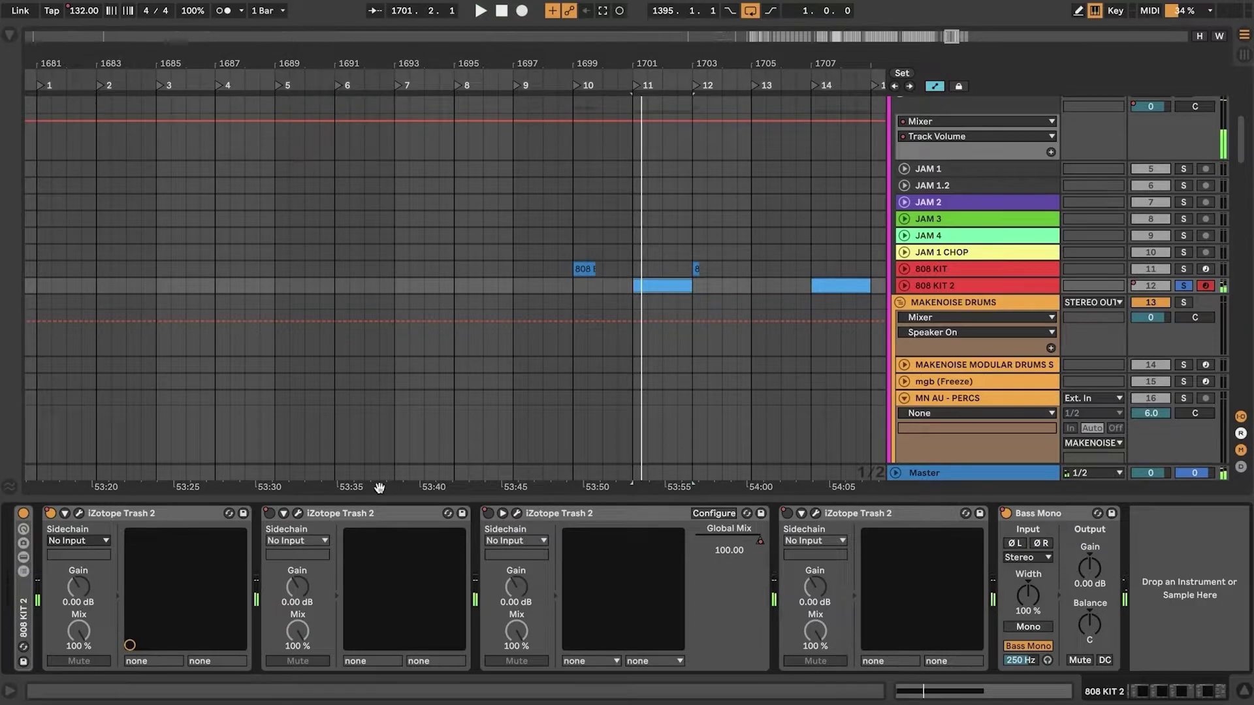
scroll(431, 372, "right", 6)
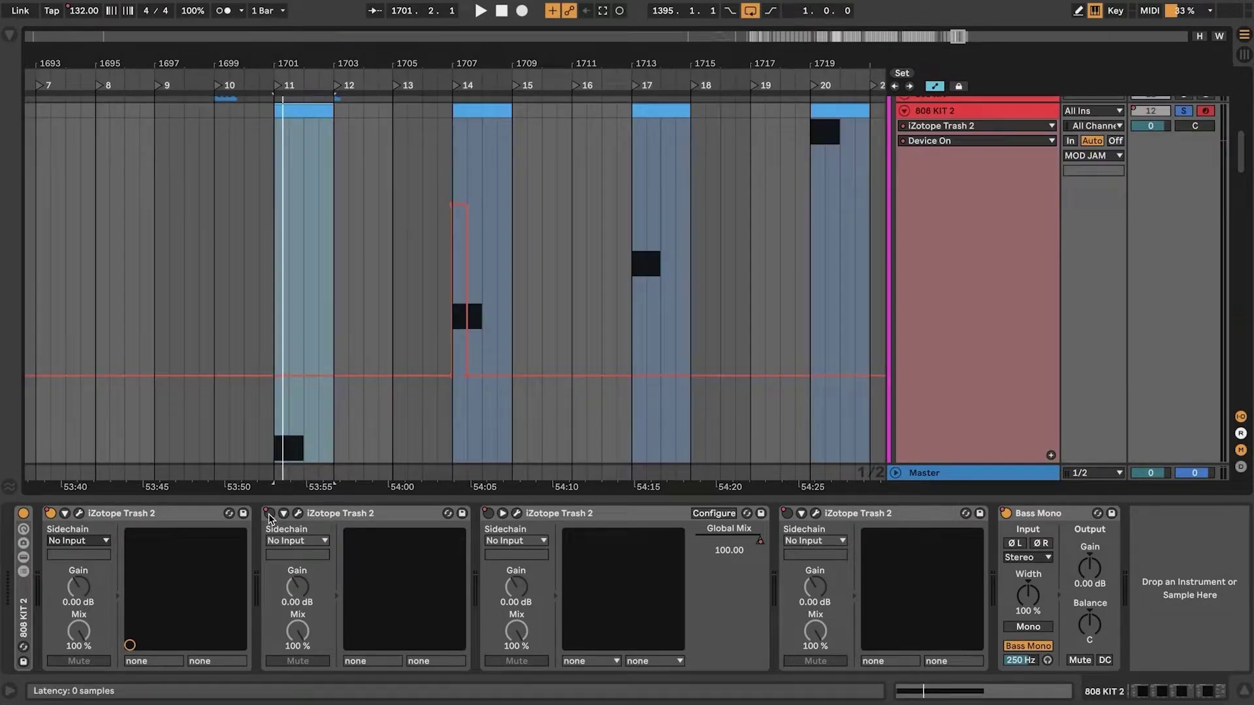
left_click(464, 109)
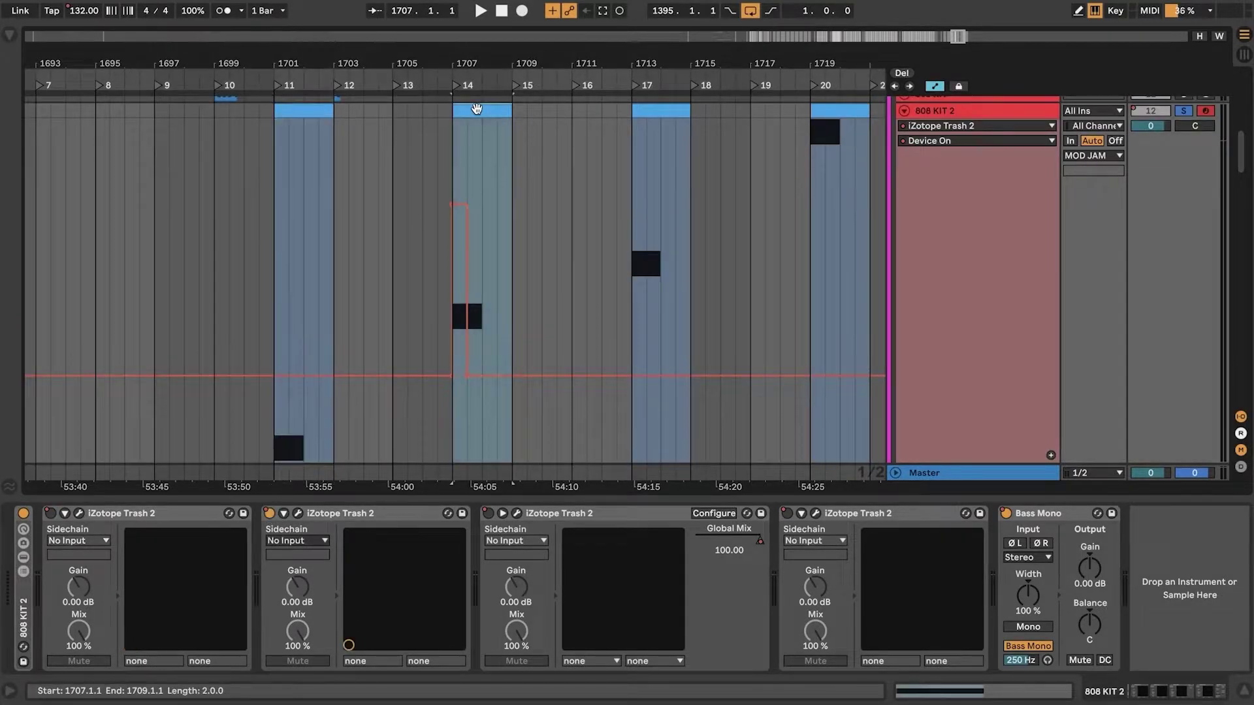
- Show the on/off automation of the third iZotope Trash 2 on 808 KIT 2 and re-enable the overridden automation
scroll(390, 475, "right", 8)
left_click(488, 514)
right_click(490, 514)
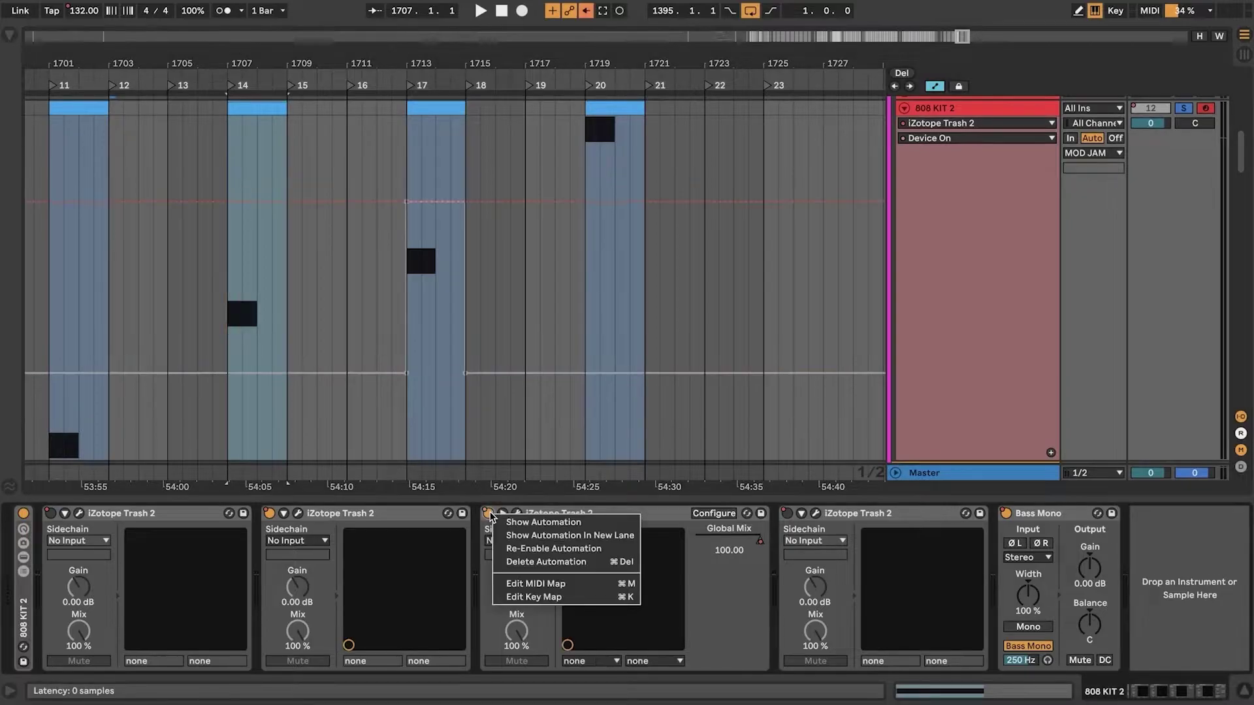
left_click(489, 517)
left_click(586, 11)
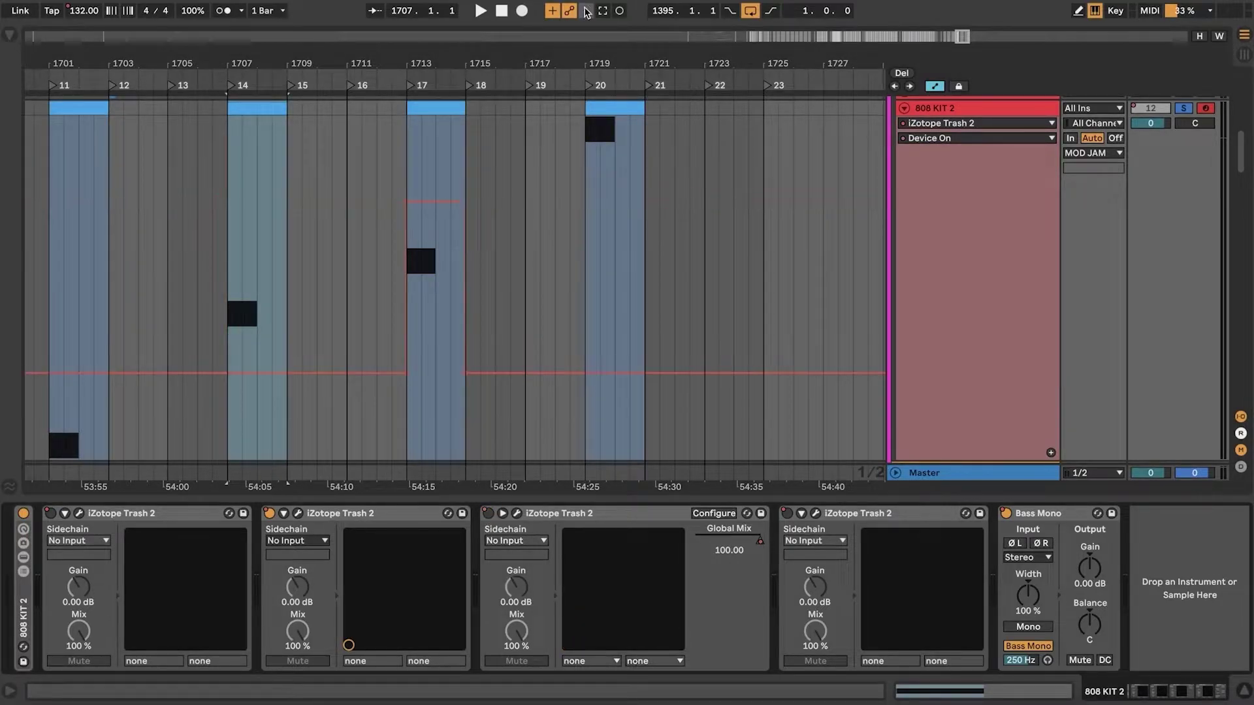
- Audition the 808 KIT 2 clip at bar 1713
scroll(431, 212, "left", 2)
scroll(457, 169, "up", 1)
left_click(480, 136)
key("space")
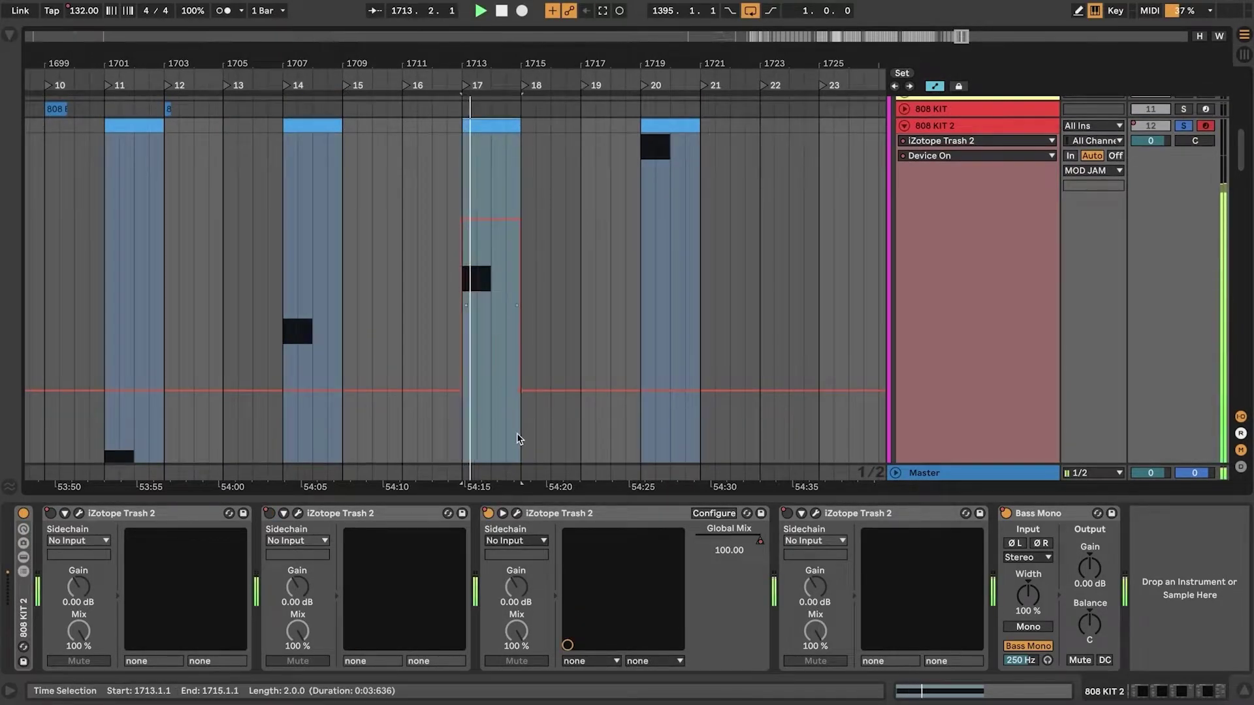
- Show the on/off automation of the fourth iZotope Trash 2 and audition the 808 KIT 2 clip at bar 1719
right_click(788, 514)
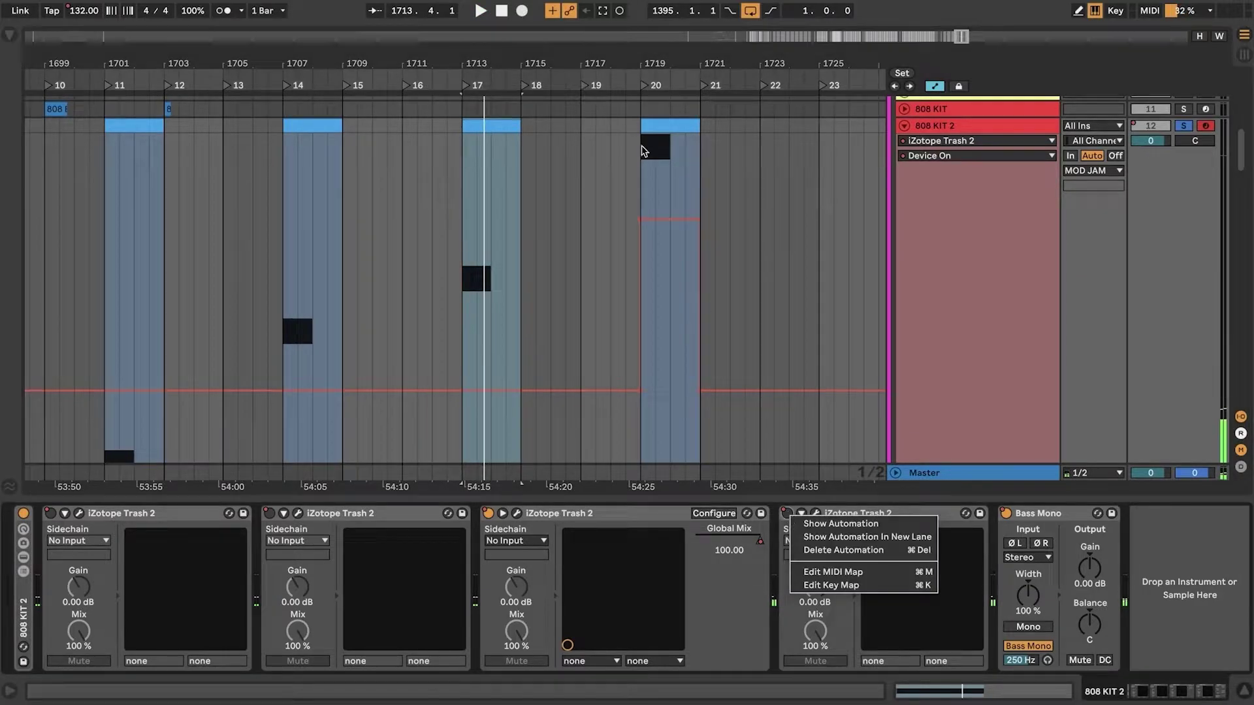
left_click(661, 136)
left_click(666, 123)
key("space")
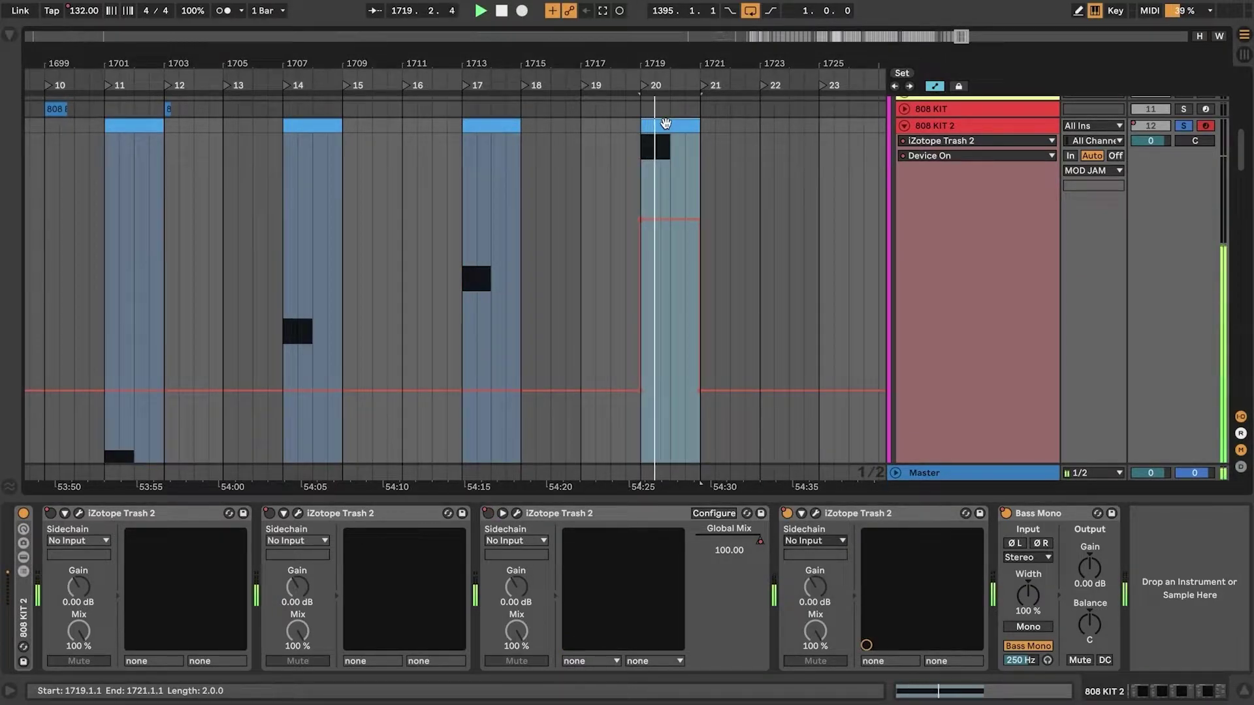
- Inspect the Bass Mono device at the end of the 808 KIT 2 chain, then reselect the track's clip at bar 1719
left_click(1032, 516)
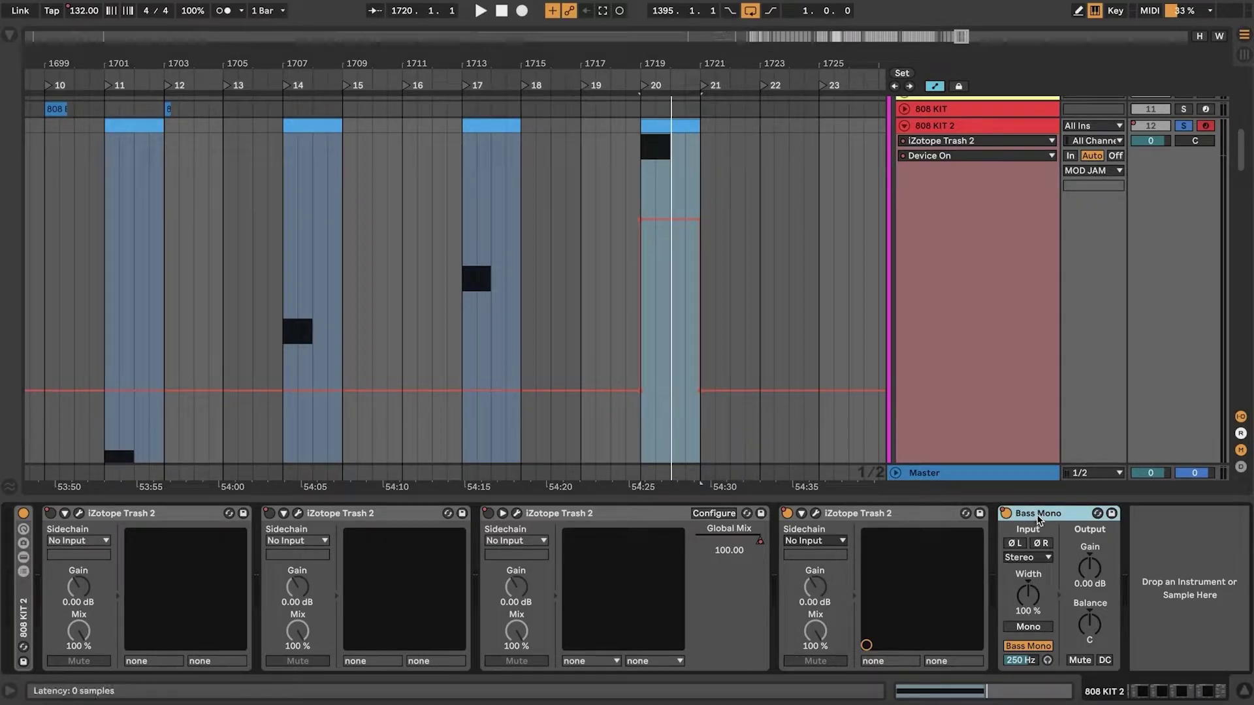
double_click(1039, 516)
double_click(1003, 565)
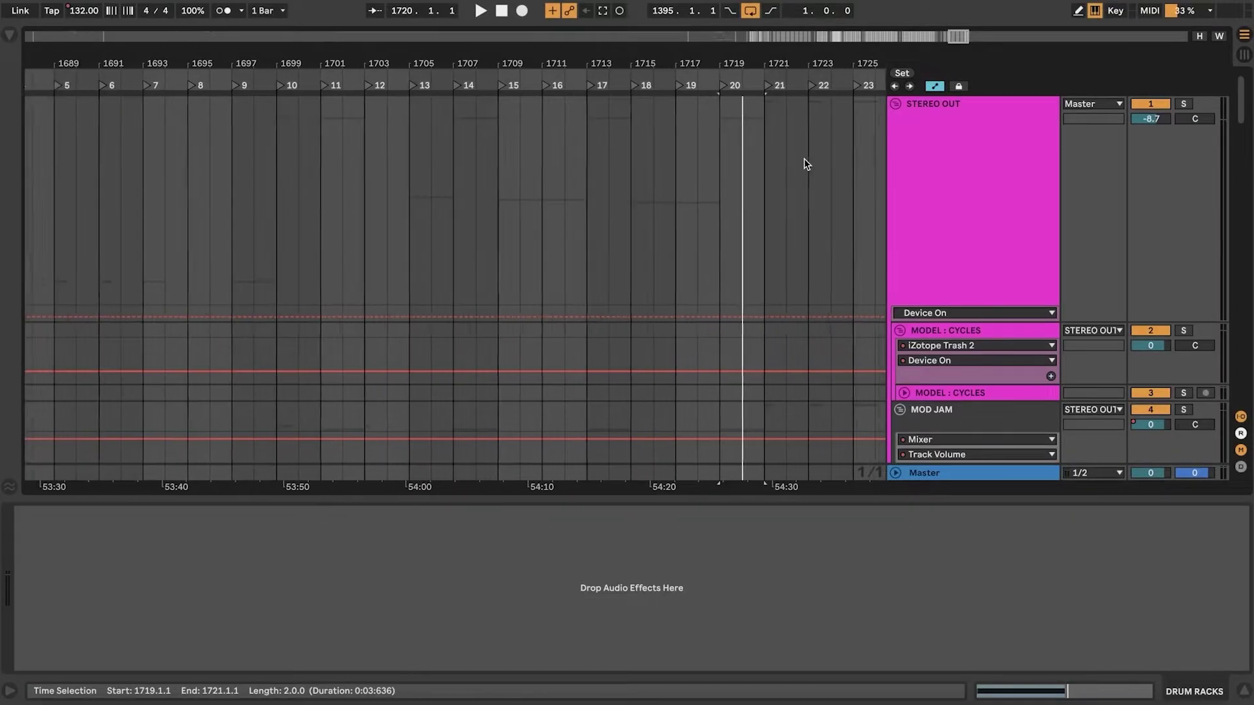
scroll(743, 115, "left", 1)
scroll(787, 234, "down", 5)
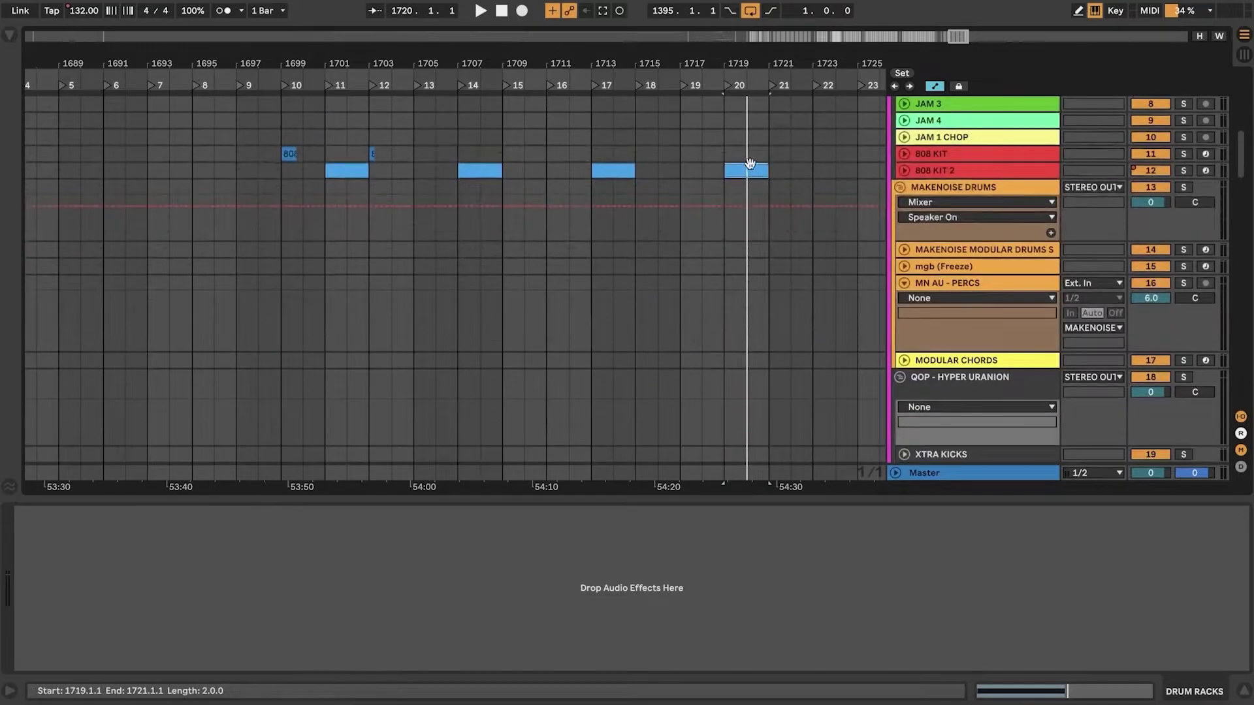
left_click(756, 170)
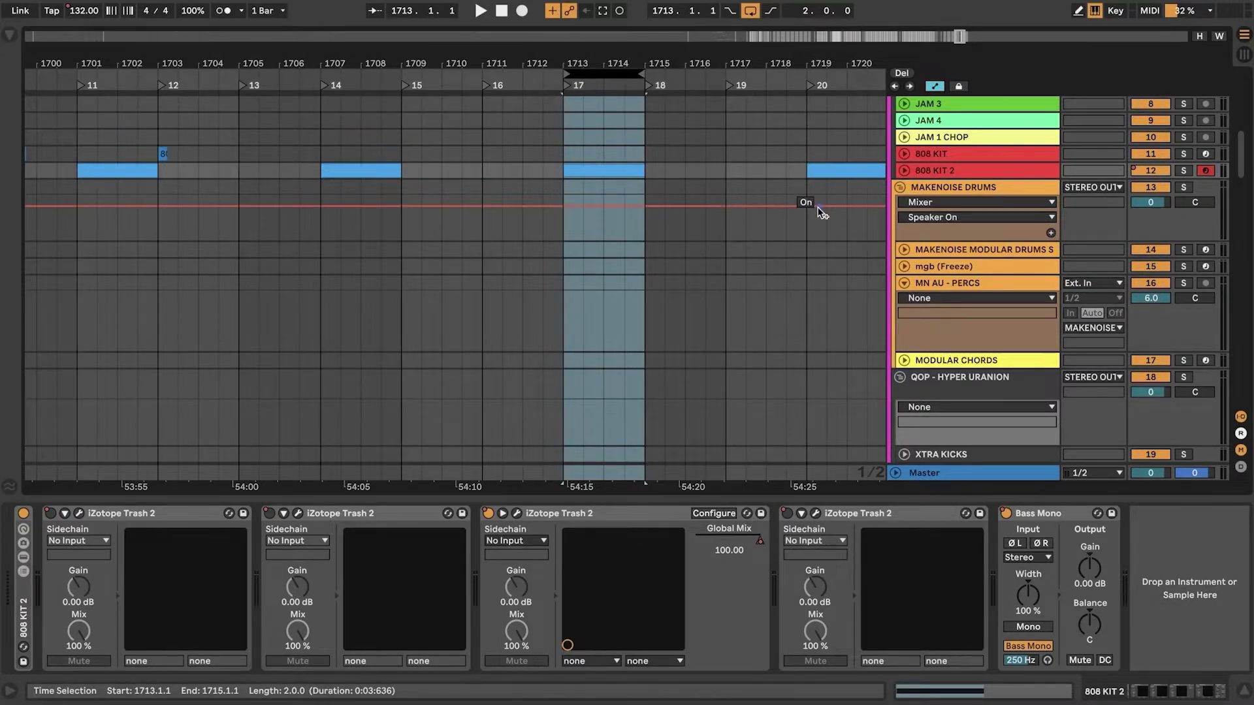
- Unfold the DRUM RACKS group at the end of the track list to show its kit tracks
scroll(817, 209, "down", 15)
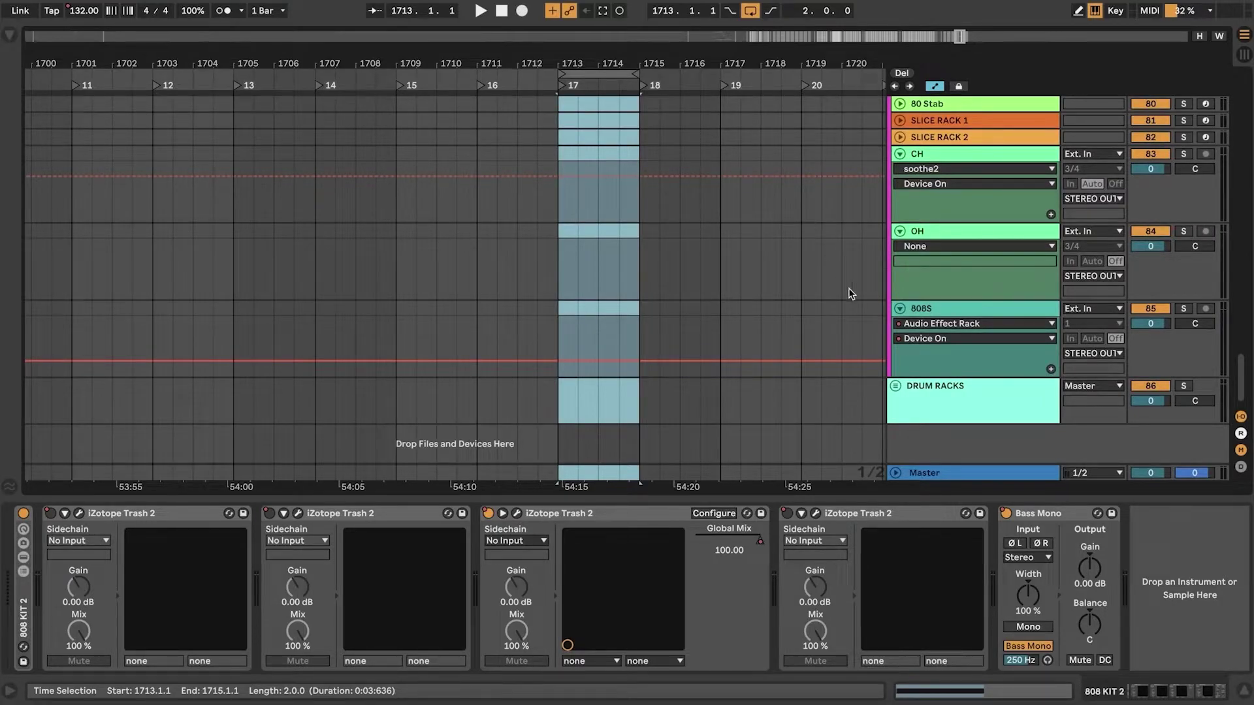
left_click(936, 398)
key("u")
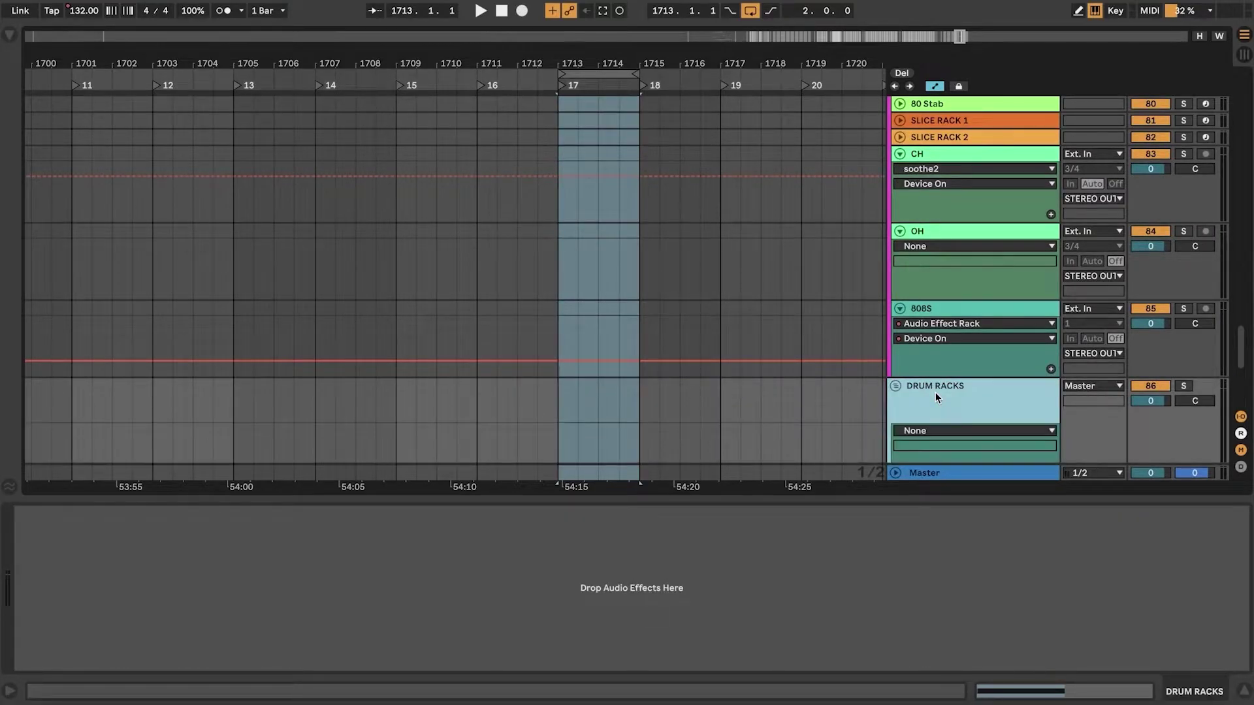
scroll(936, 393, "down", 5)
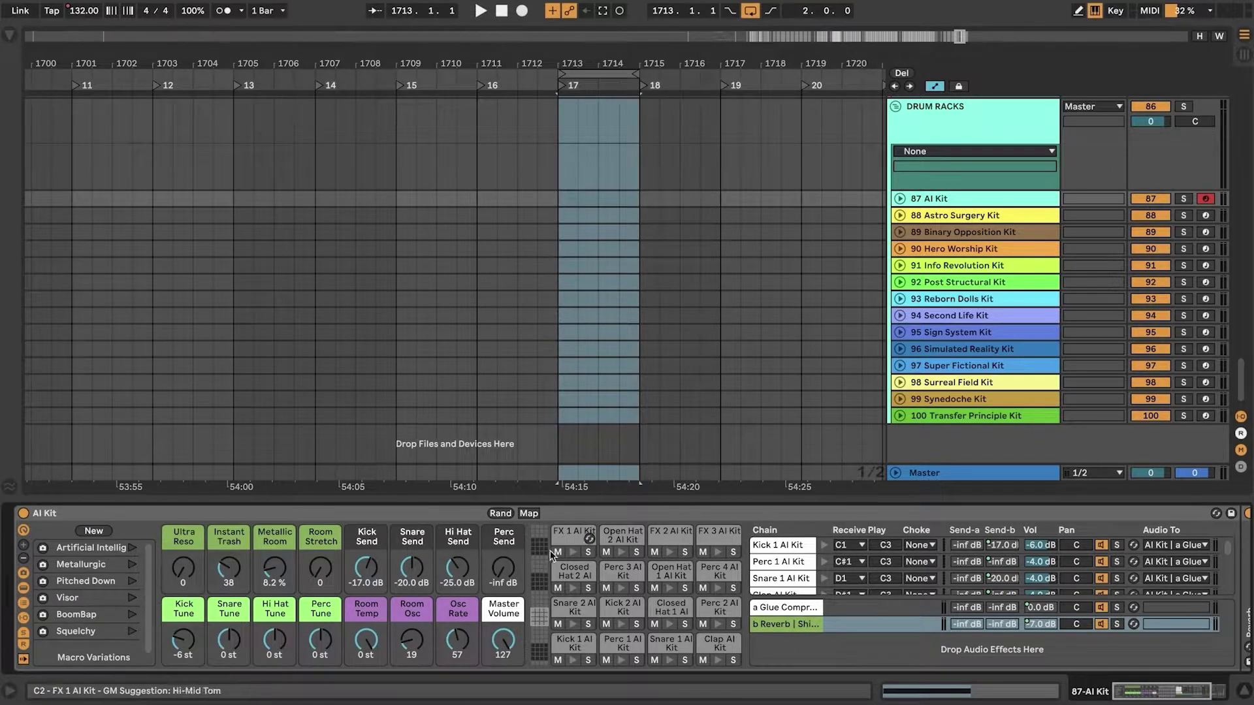
- Audition the Kick 1, Perc 1 and Clap pads of the AI Kit drum rack
left_click(571, 643)
left_click(617, 638)
left_click(716, 641)
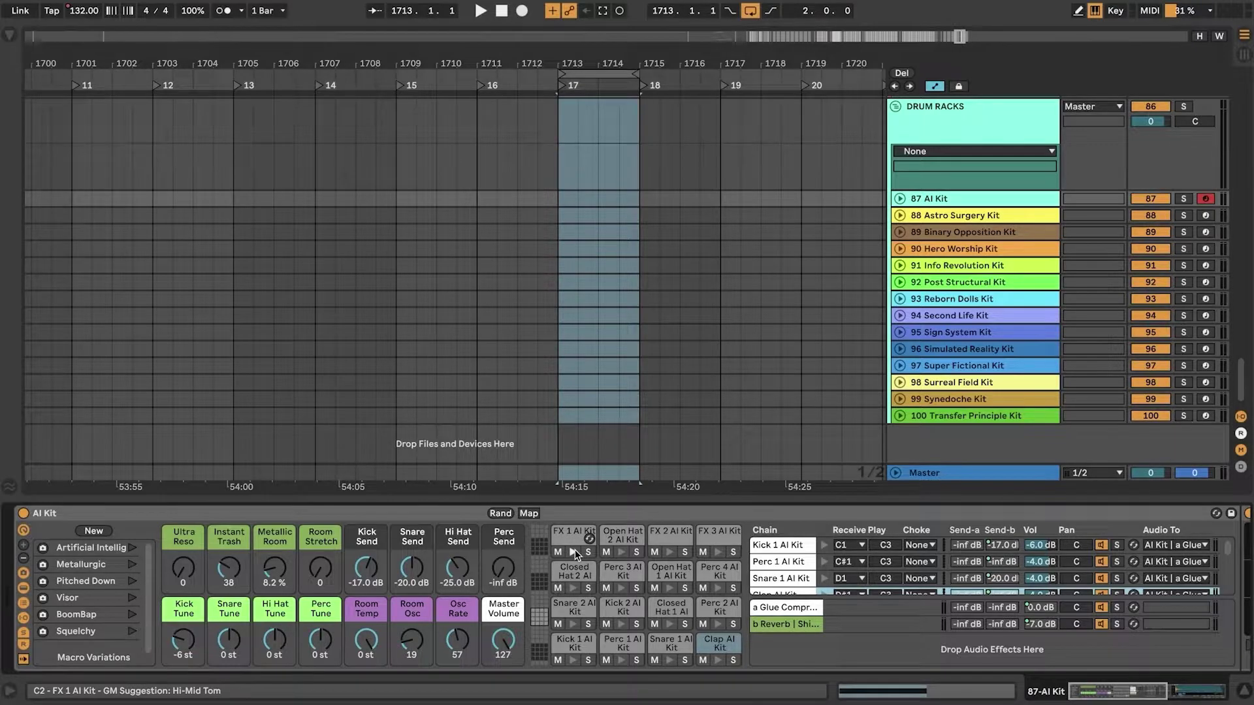
- Browse the drum rack macros and variations from the AI Kit track through to the Post Structural Kit track
left_click(943, 198)
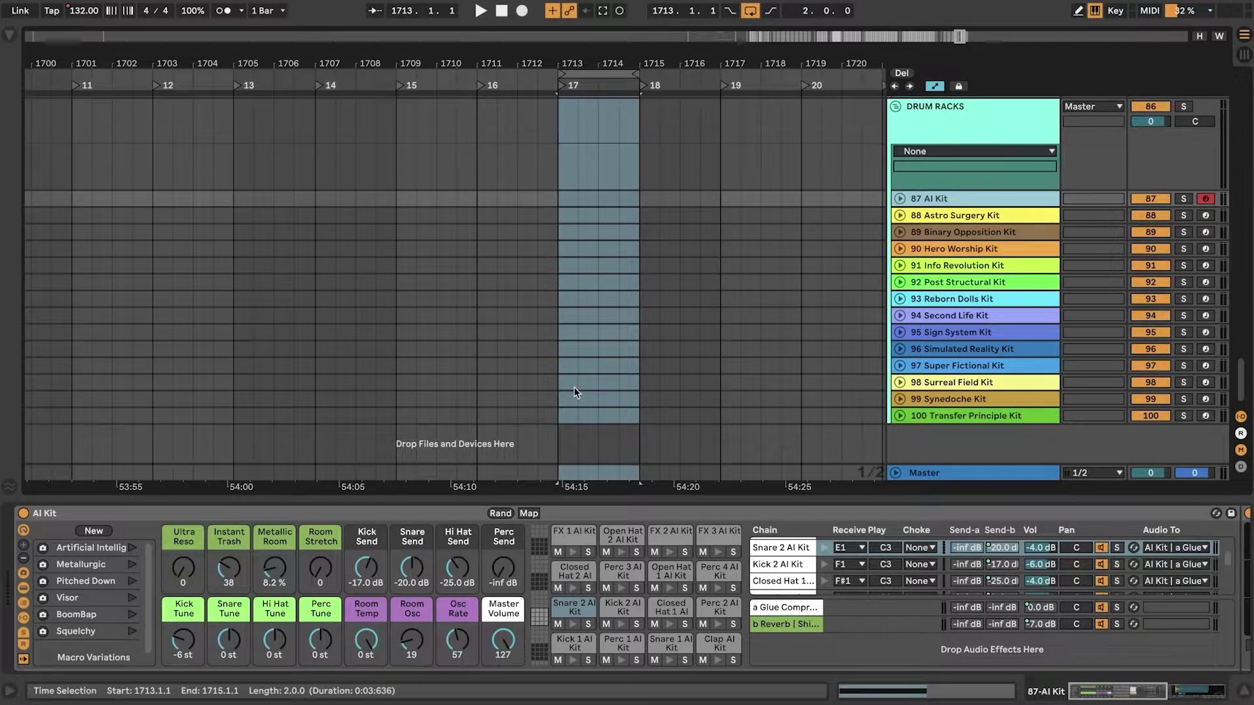
key("Down")
key("Down")
key("Down")
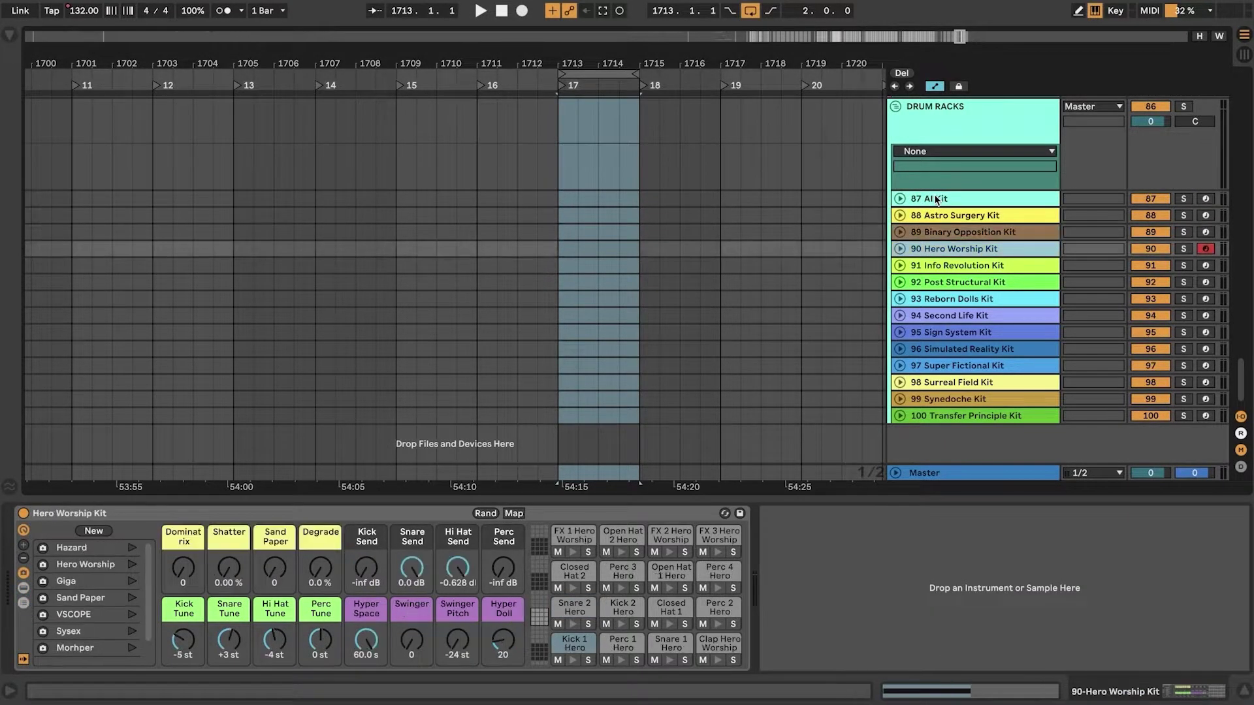
key("Down")
key("Down")
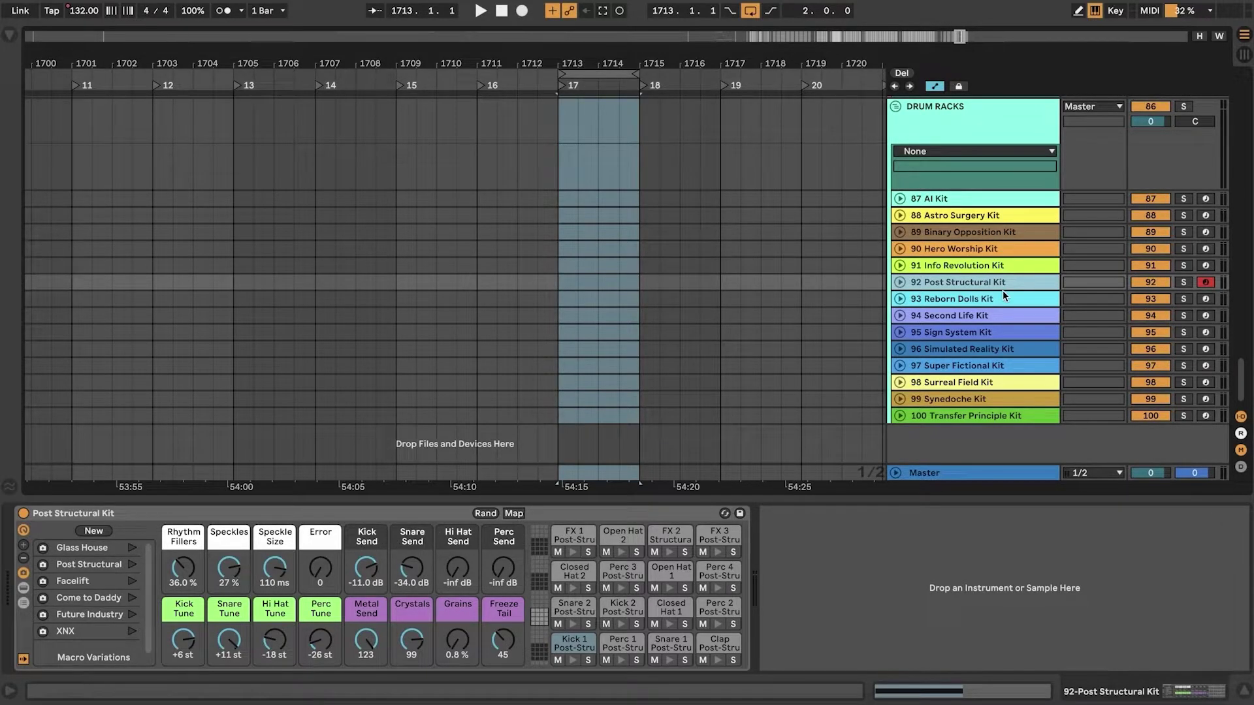
- Go back to the Binary Opposition Kit, then browse the following drum racks through to the Sign System Kit
key("Up")
key("Up")
key("Up")
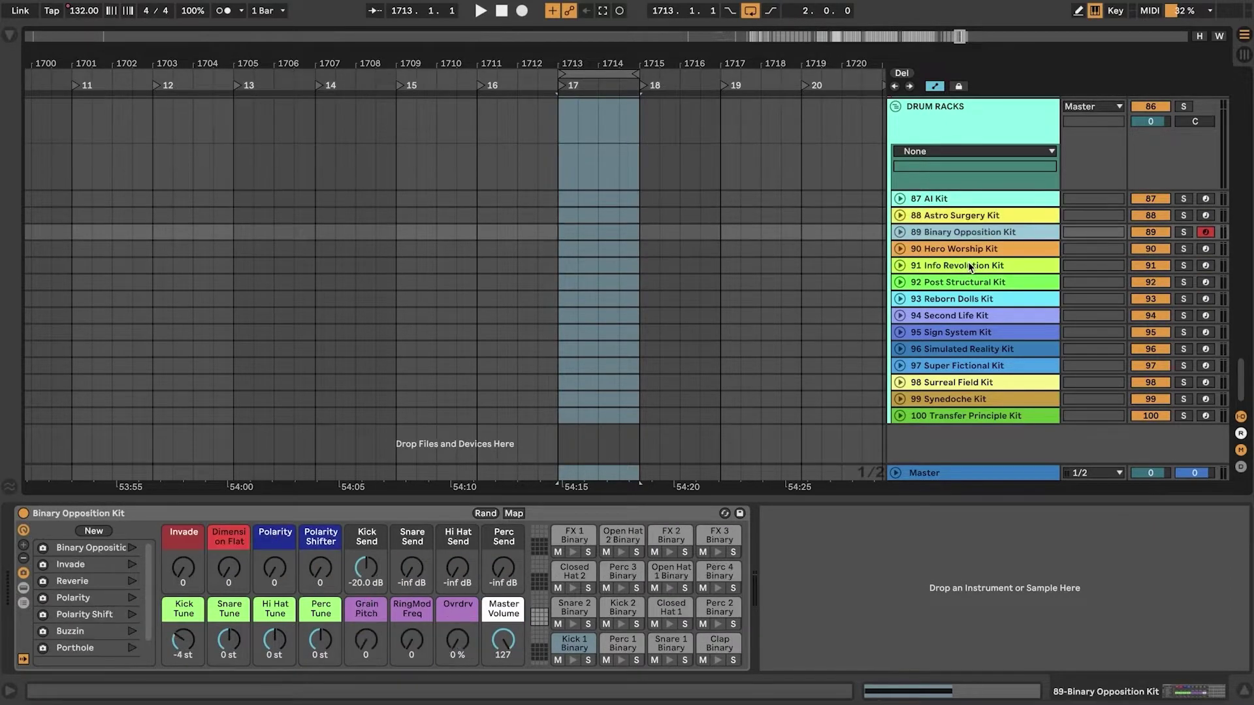
key("Down")
key("Down")
key("Down")
key("Down")
key("Down")
key("Down")
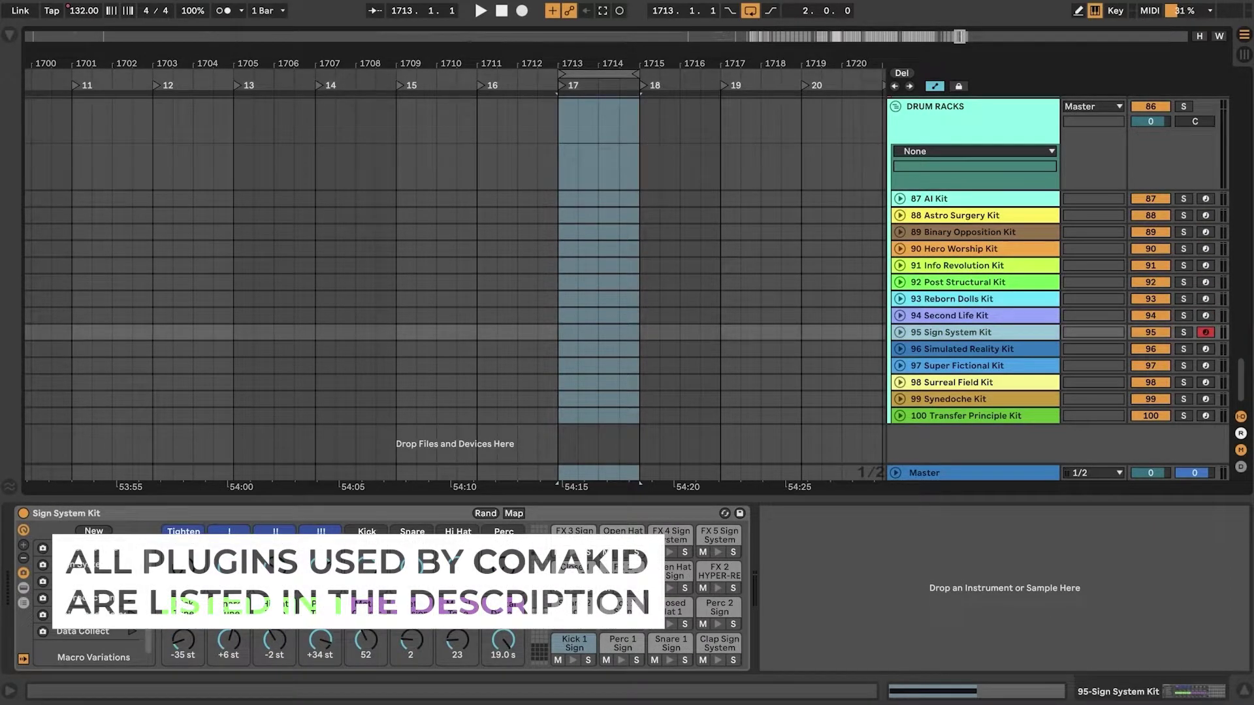
left_click(367, 567)
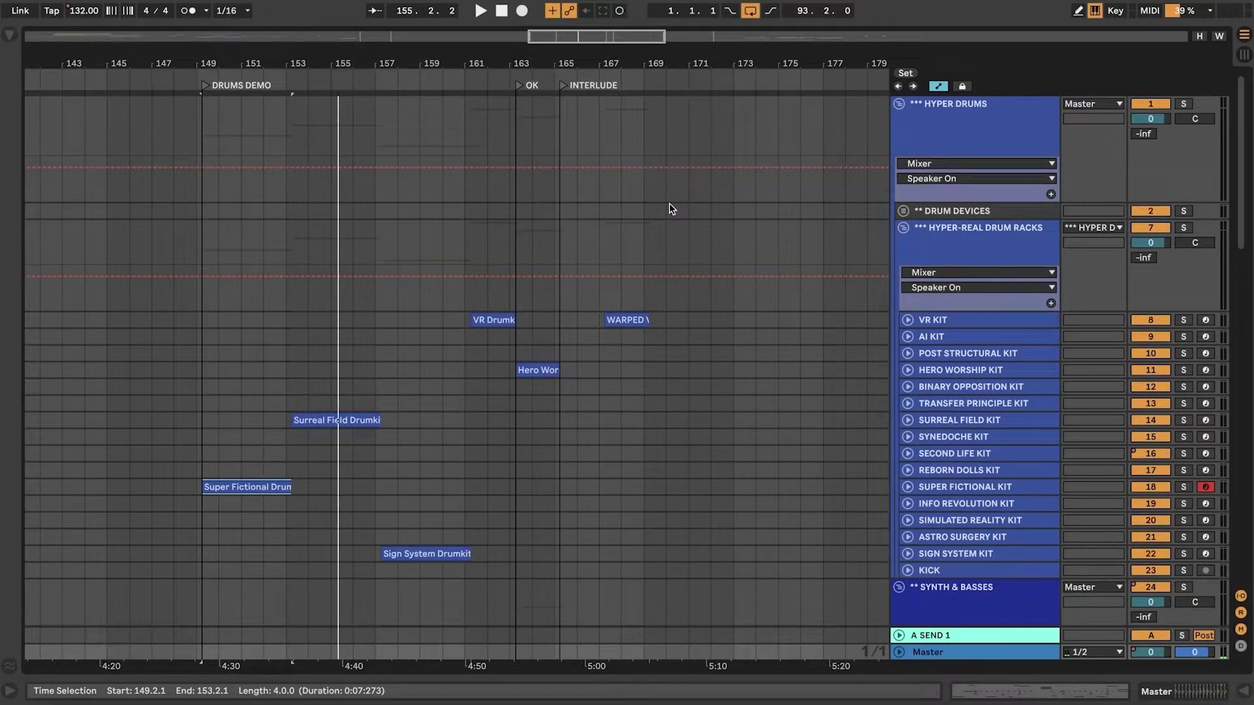
- Zoom in on the DRUMS DEMO section and play the Super Fictional Drumkit 3D clip at bar 149
scroll(672, 209, "left", 6)
scroll(672, 209, "down", 3)
left_click_drag(494, 75, 480, 285)
left_click(307, 406)
key("space")
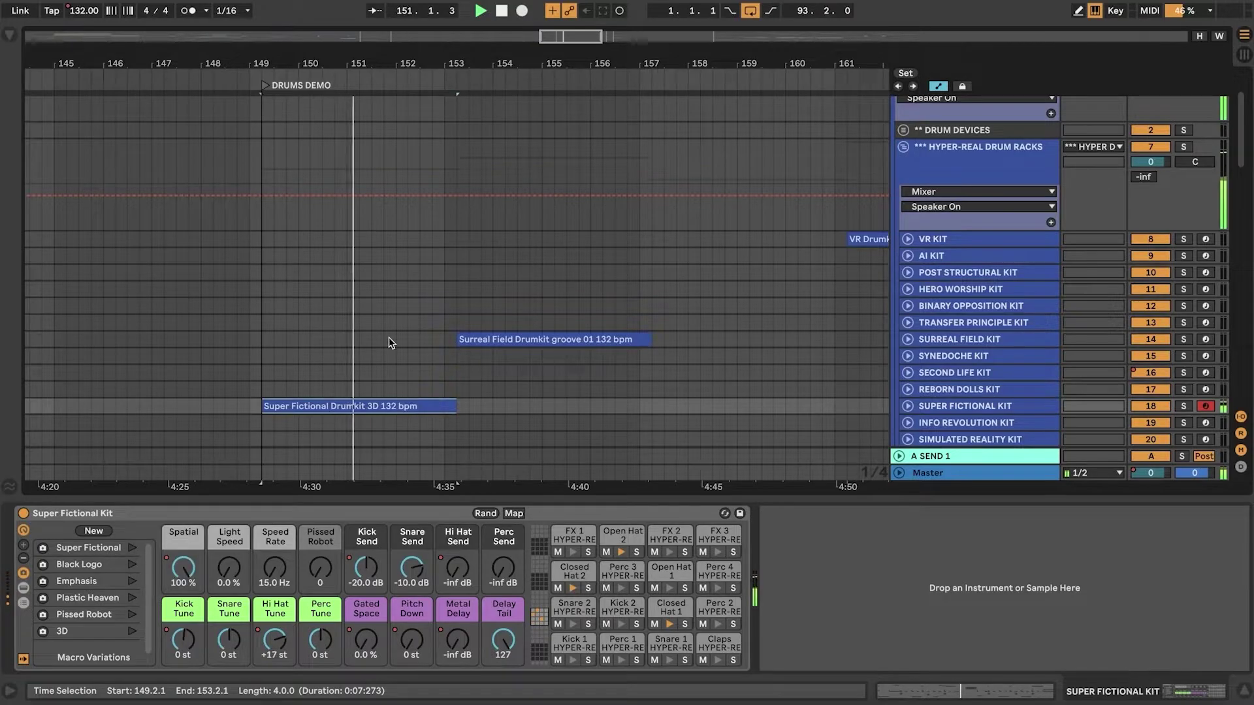
- Select the Surreal Field Drumkit groove 01 clip at bar 153 to view its rack while the groove plays
scroll(390, 337, "up", 1)
scroll(389, 337, "right", 1)
scroll(390, 338, "down", 2)
scroll(389, 339, "right", 1)
left_click(431, 332)
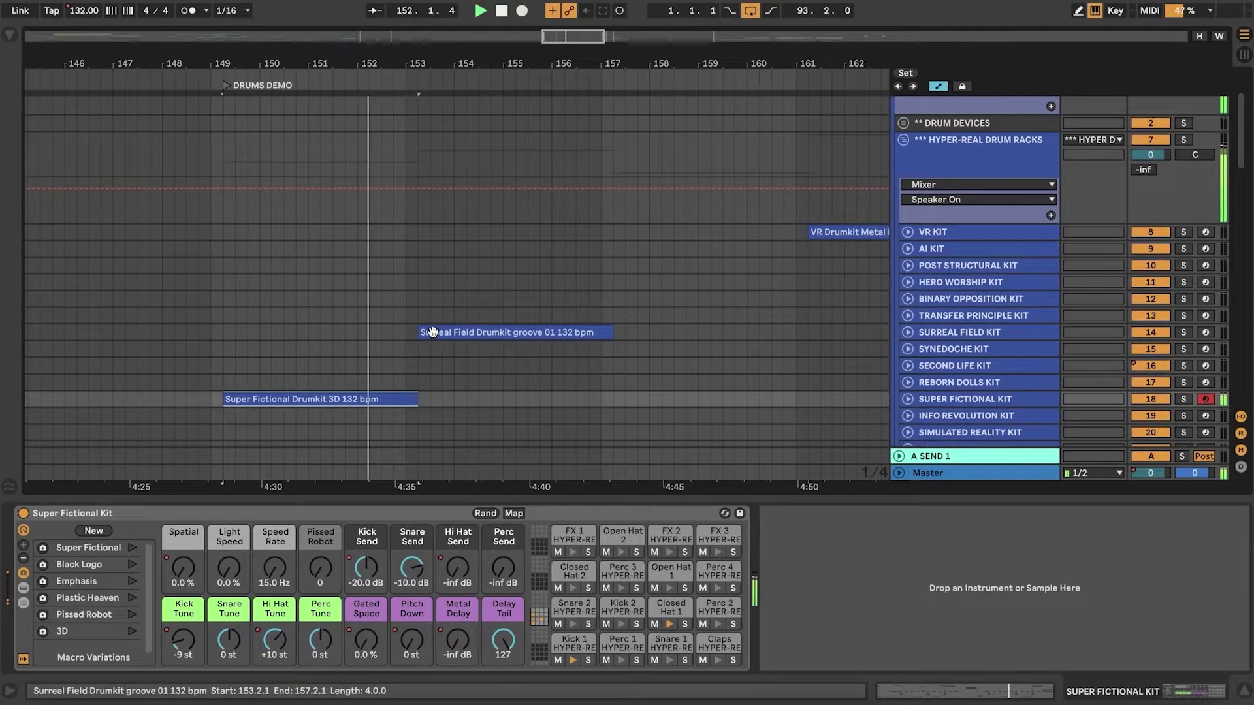
left_click(432, 332)
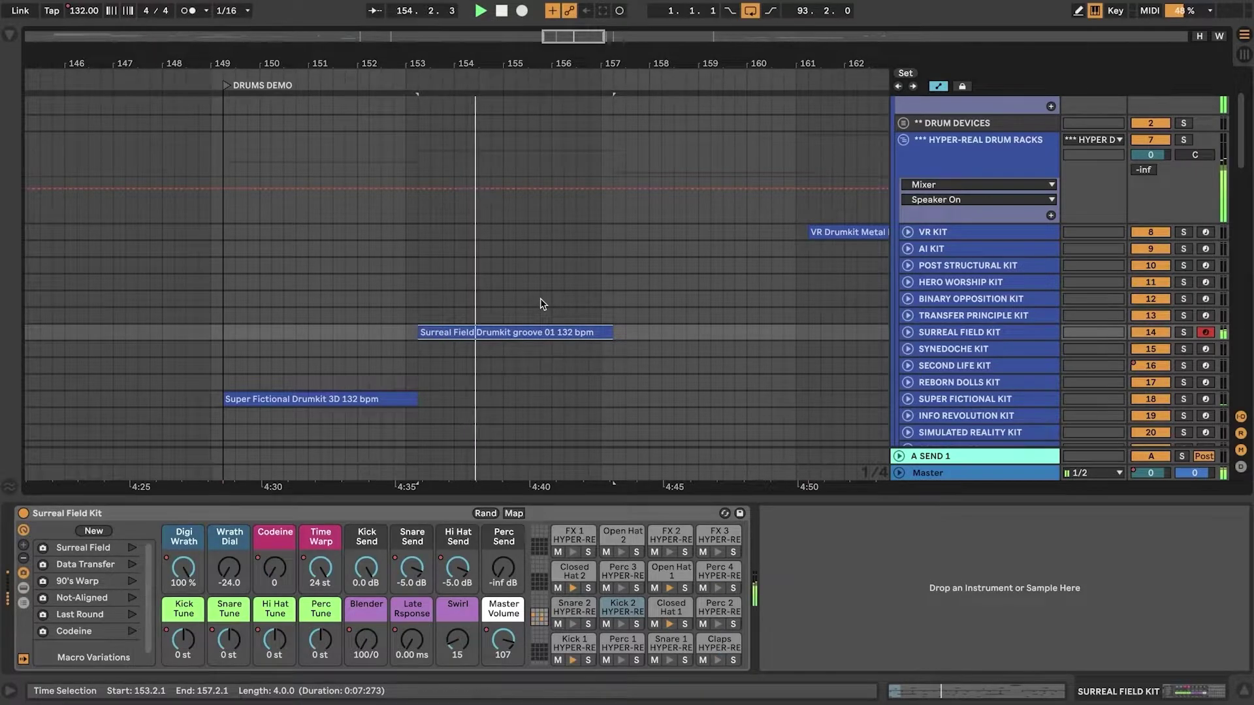
- Select the Sign System Drumkit Data Collect clip during playback, look at its MIDI notes, then close the clip view
scroll(540, 303, "down", 5)
scroll(540, 303, "right", 5)
scroll(540, 303, "down", 2)
scroll(540, 303, "right", 2)
left_click(493, 320)
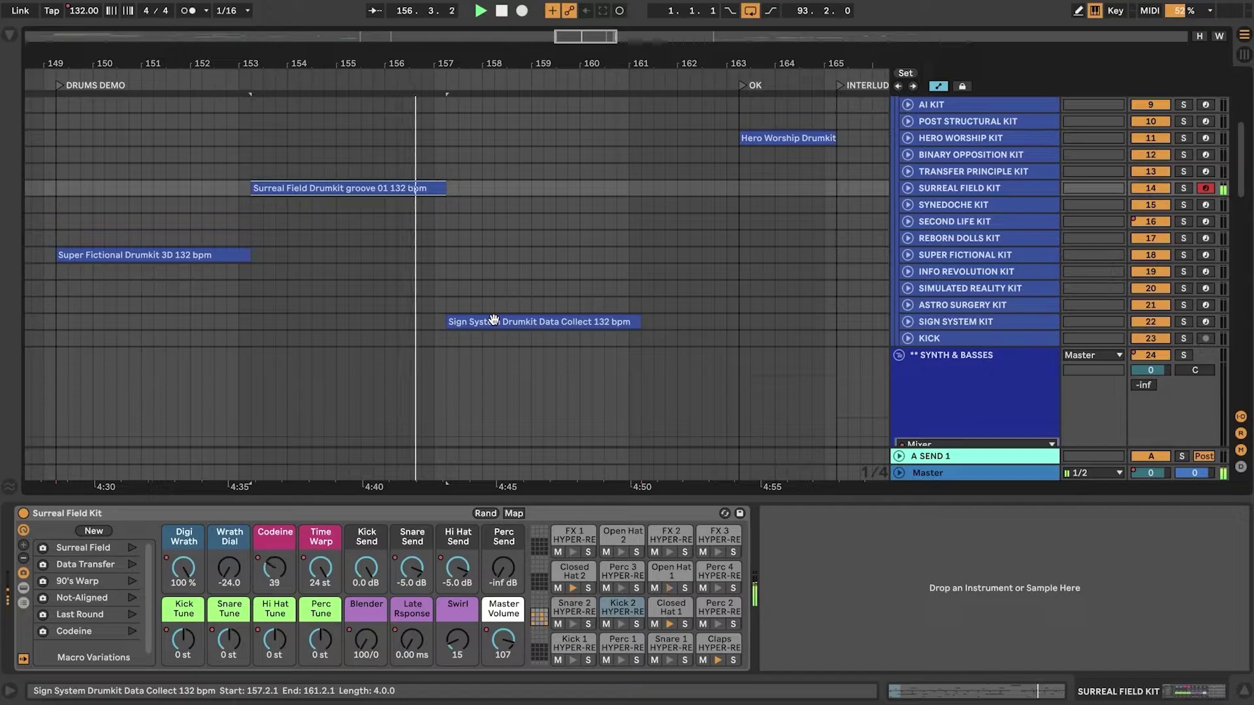
left_click(494, 322)
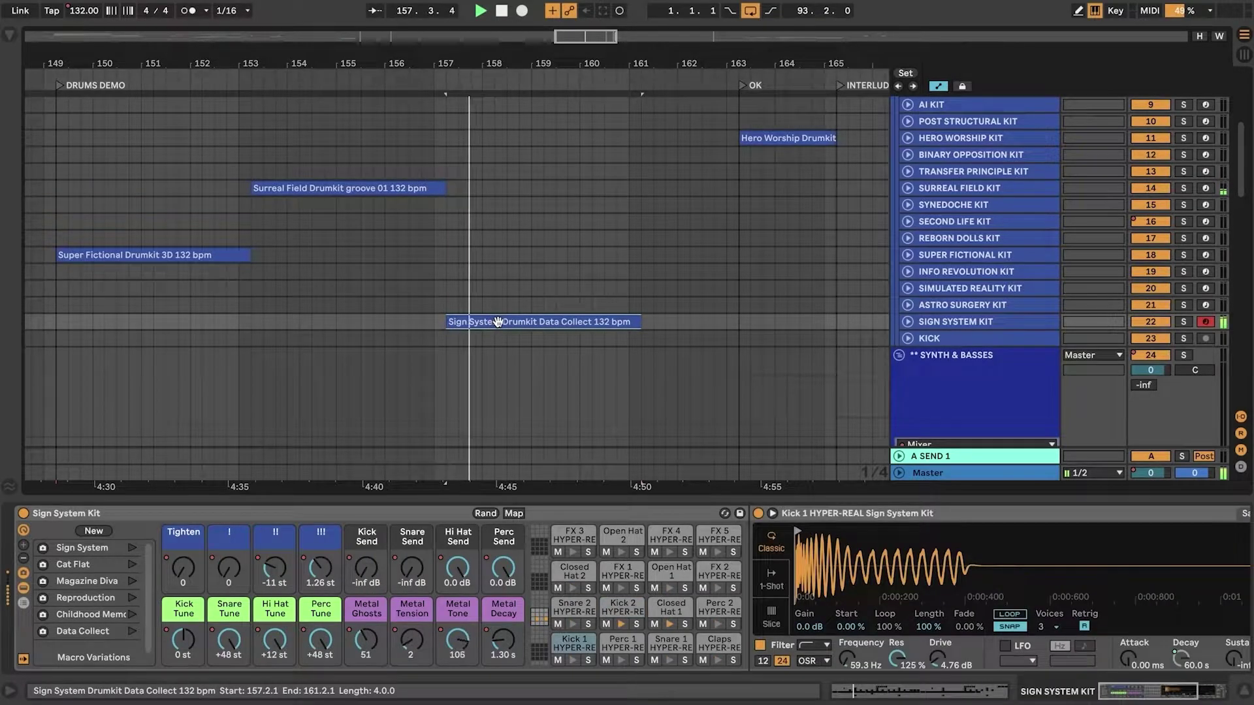
double_click(503, 322)
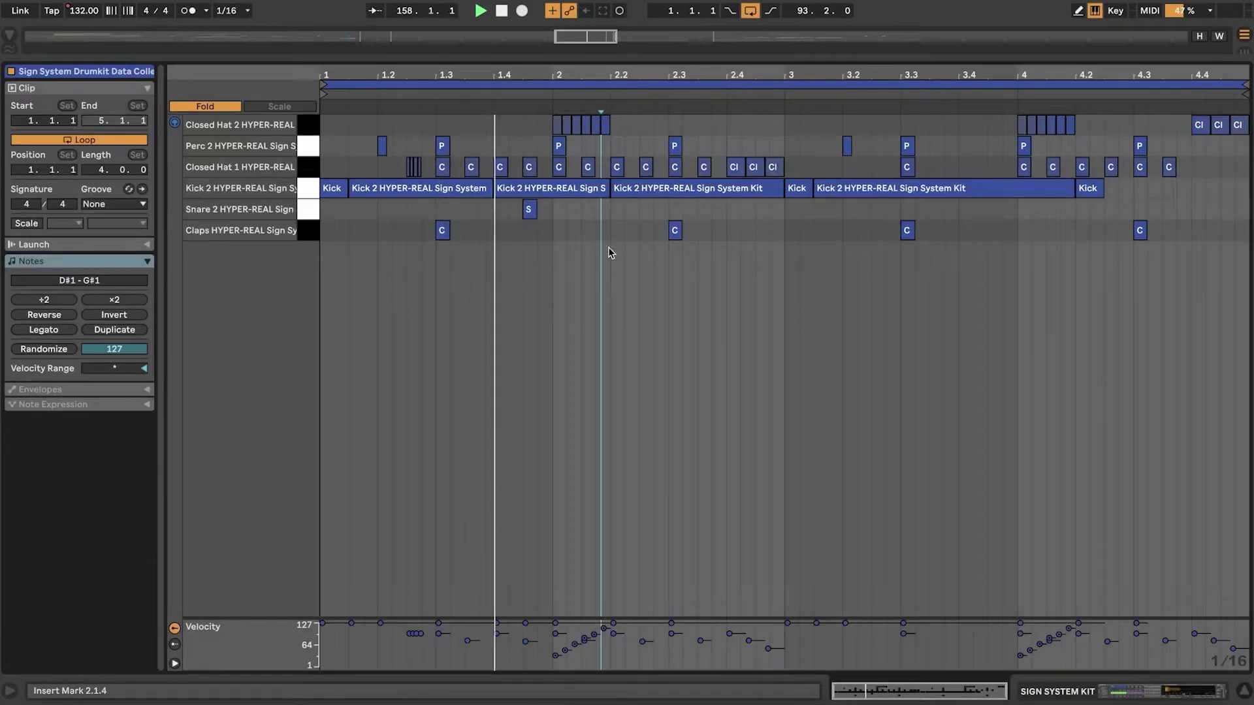
left_click(1244, 691)
- Open the MIDI notes of the VR Drumkit Metal Plate groove clip and shrink the editor so the arrangement stays in view
scroll(687, 225, "up", 10)
left_click(646, 301)
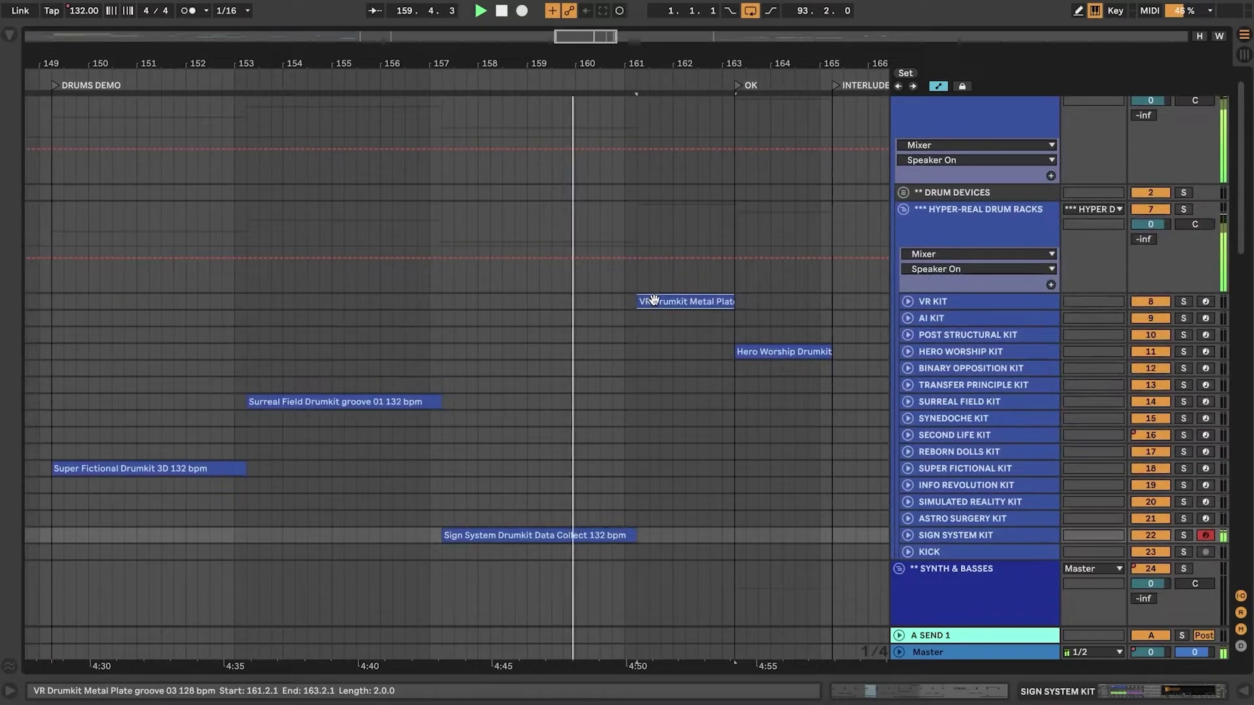
double_click(650, 301)
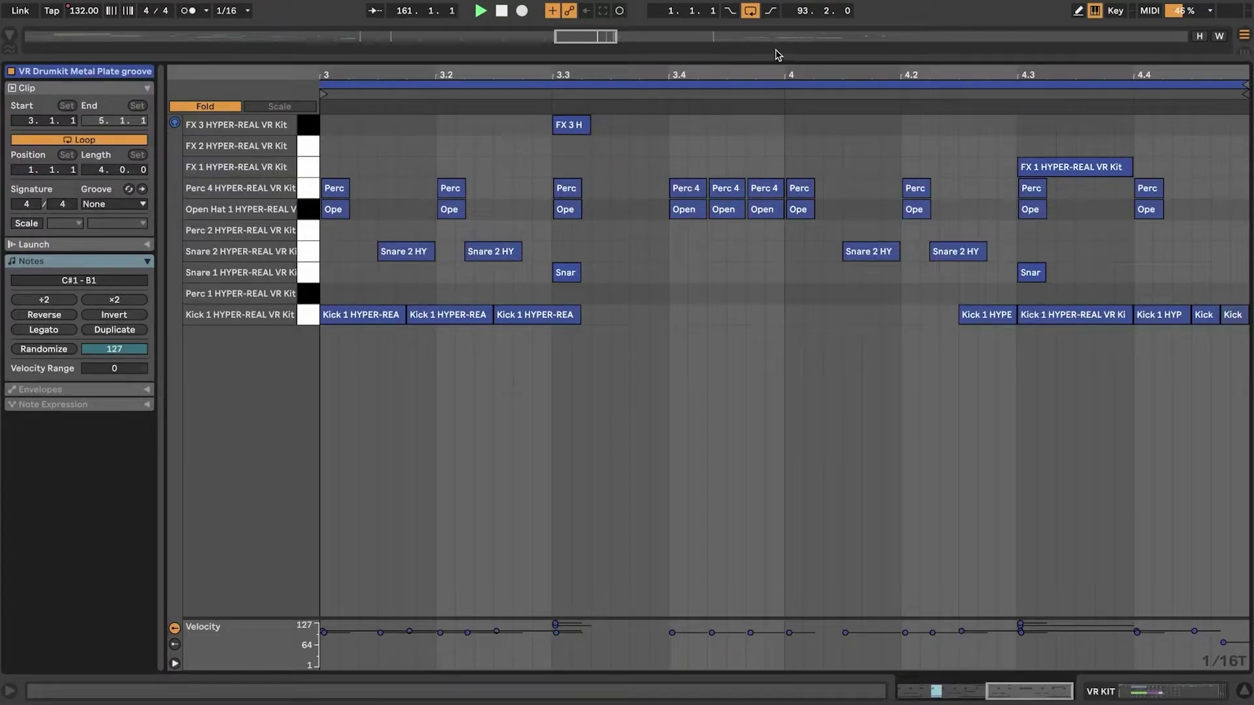
left_click_drag(781, 58, 741, 349)
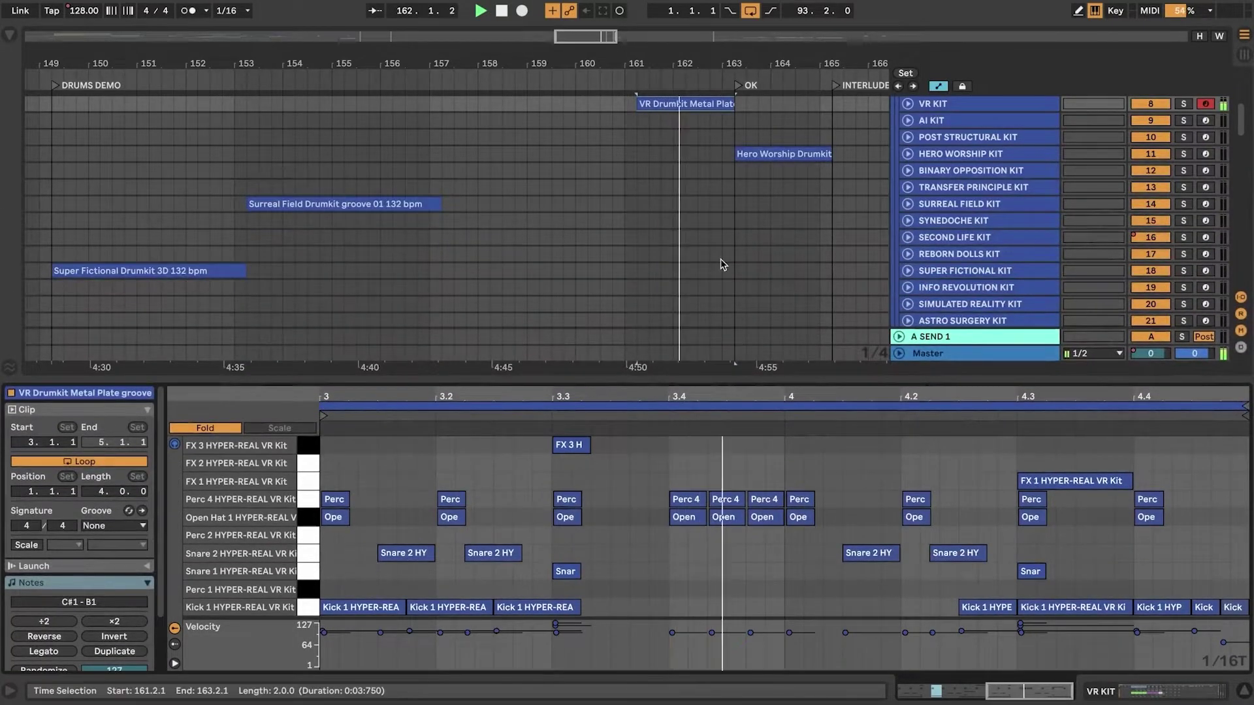
- View the notes of the Hero Worship Drumkit and WARPED VOID clips during playback, then show the VR KIT track's drum rack
left_click(762, 155)
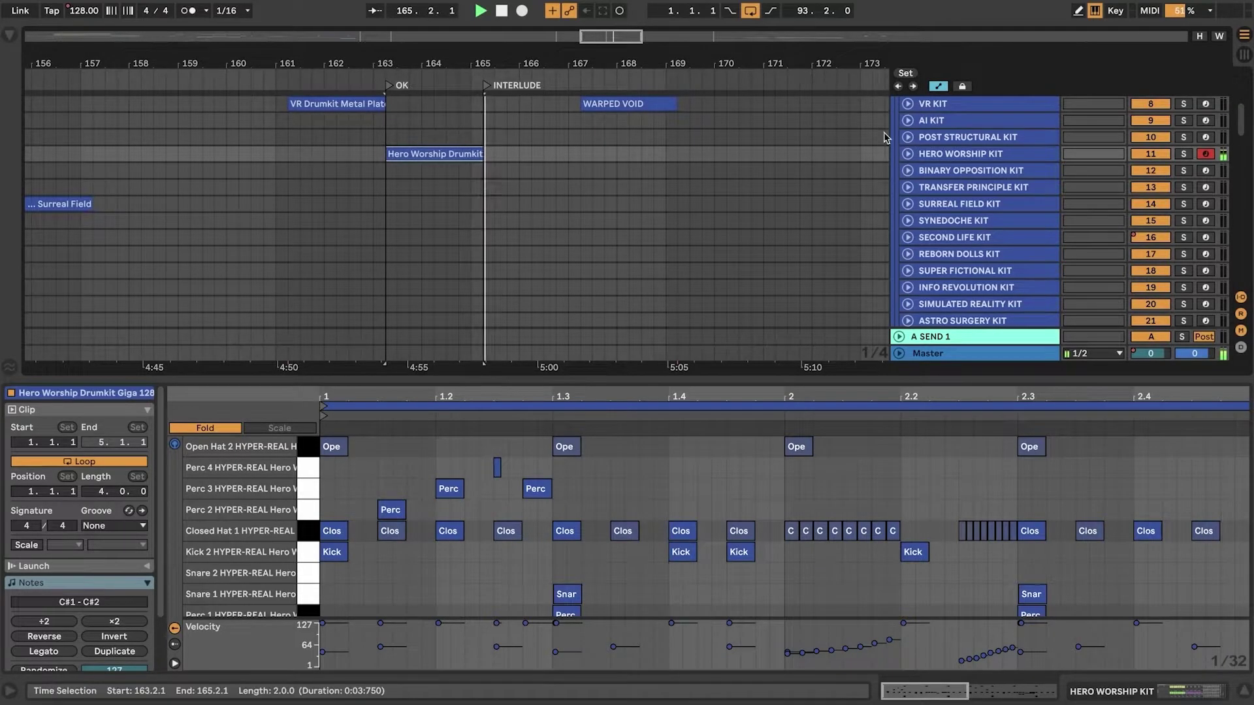
scroll(569, 190, "up", 5)
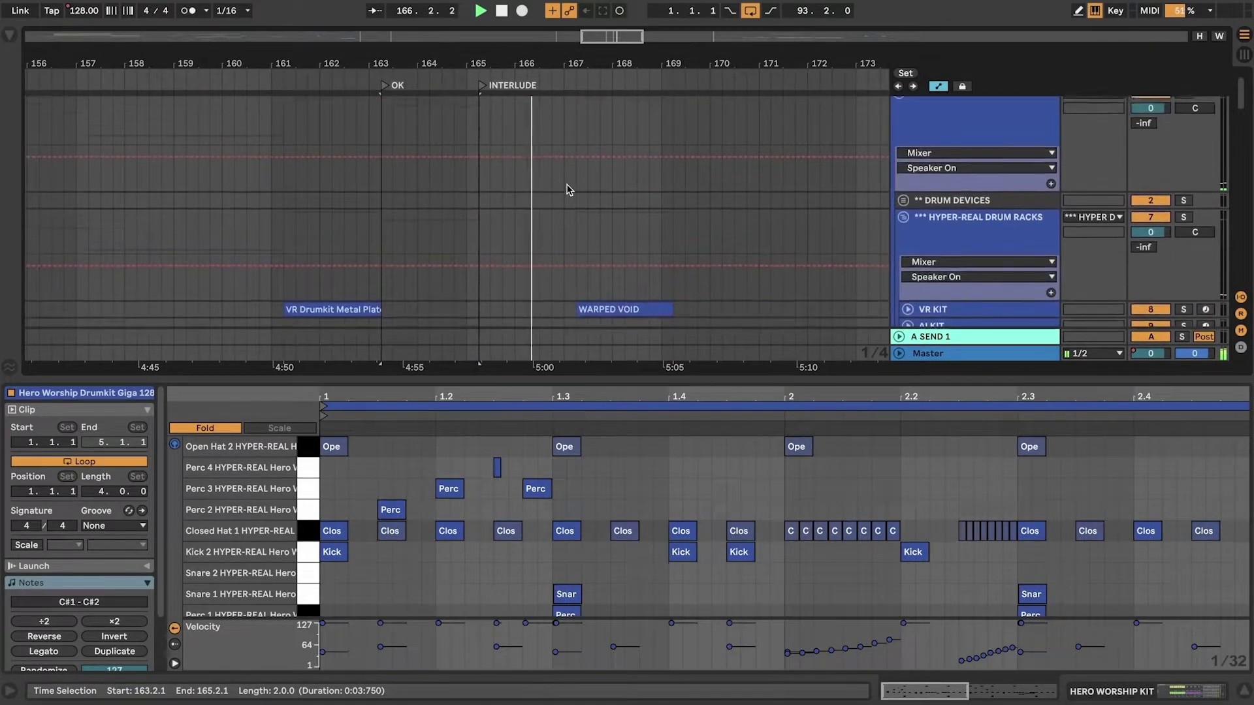
scroll(568, 190, "down", 5)
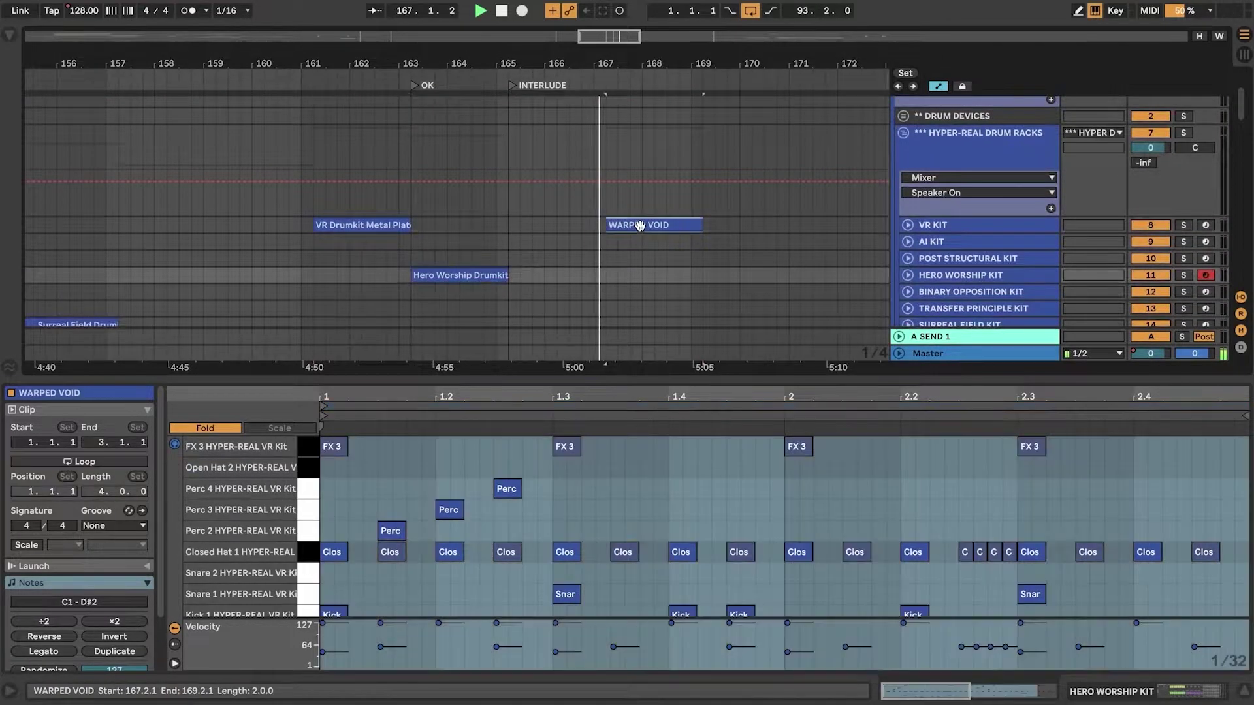
left_click(950, 225)
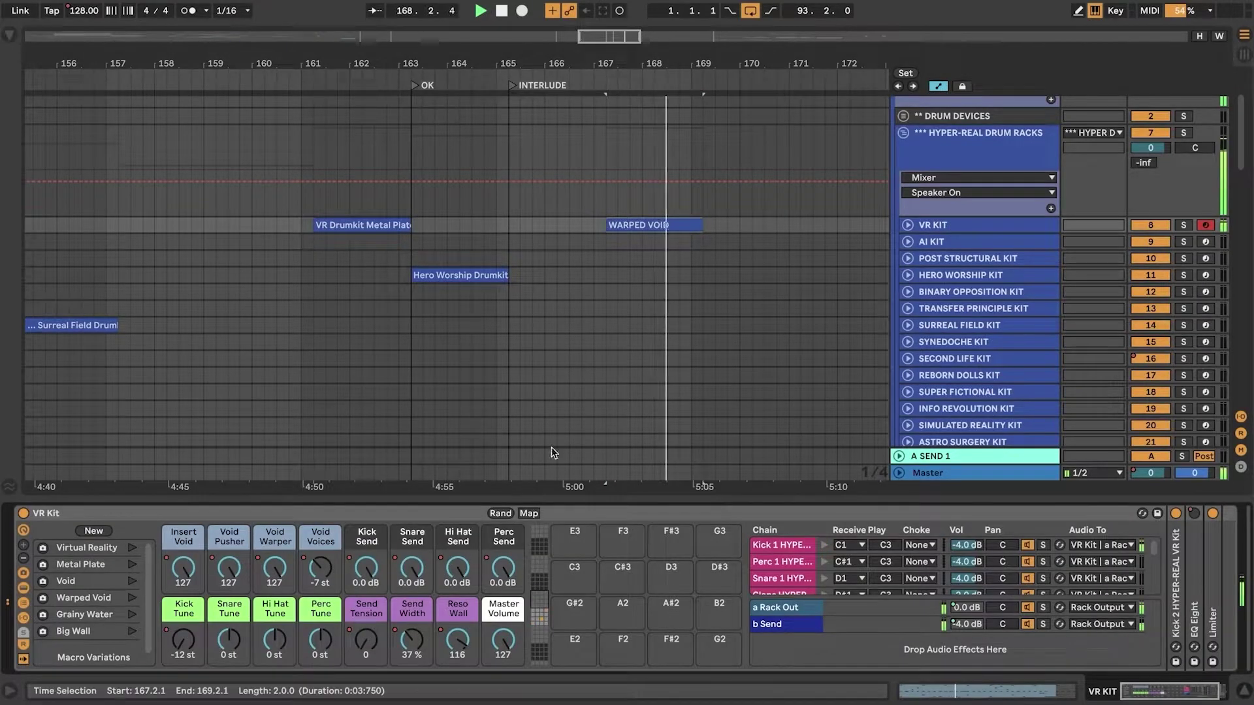
- Solo the PAPER - SOURCE track and audition its recorded paper, plastic paper and green paper clips
scroll(578, 333, "right", 5)
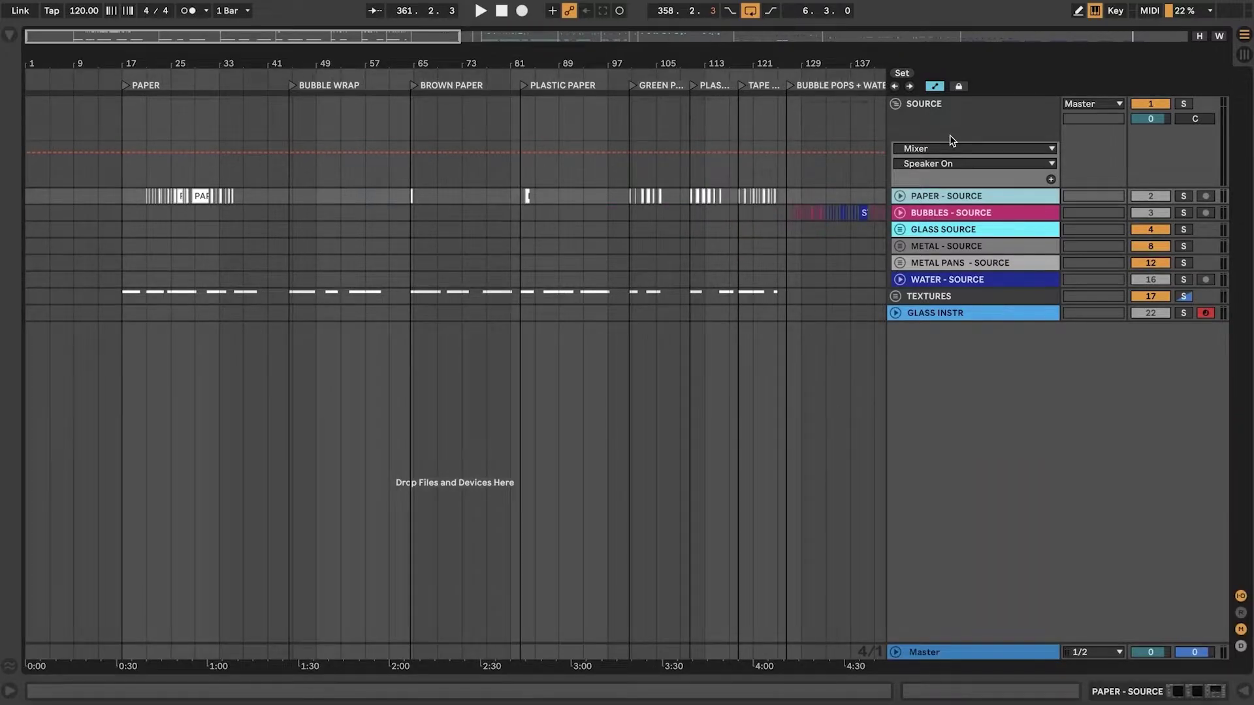
left_click(1184, 196)
left_click(201, 196)
key("space")
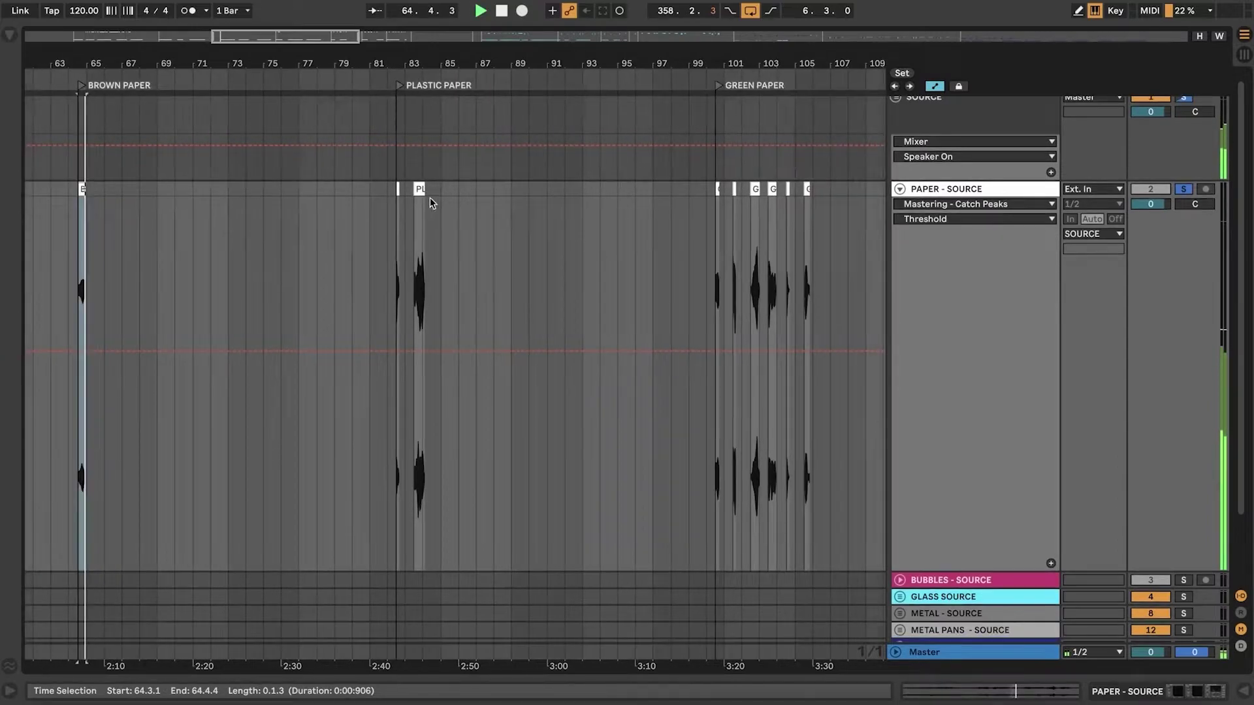
left_click(422, 196)
left_click(755, 190)
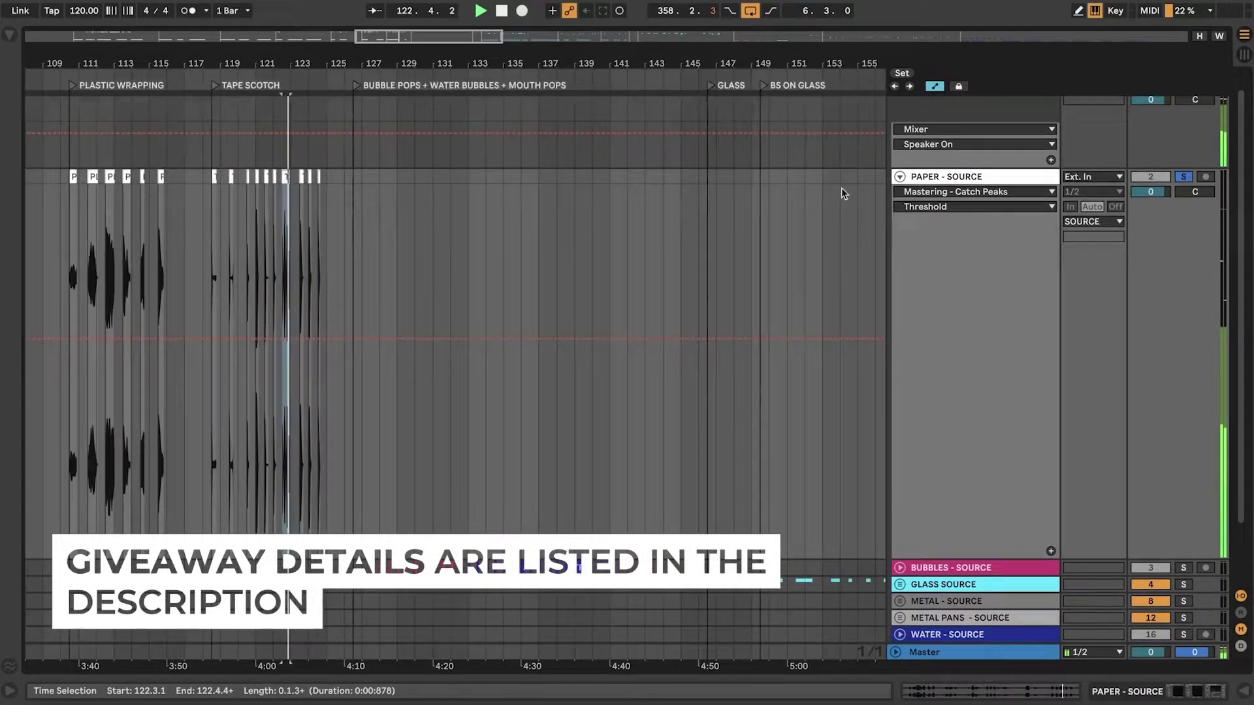
- Play the recorded clips on the BUBBLES - SOURCE track and the big spoon clips on the GLASS - SOURCE track
left_click(381, 261)
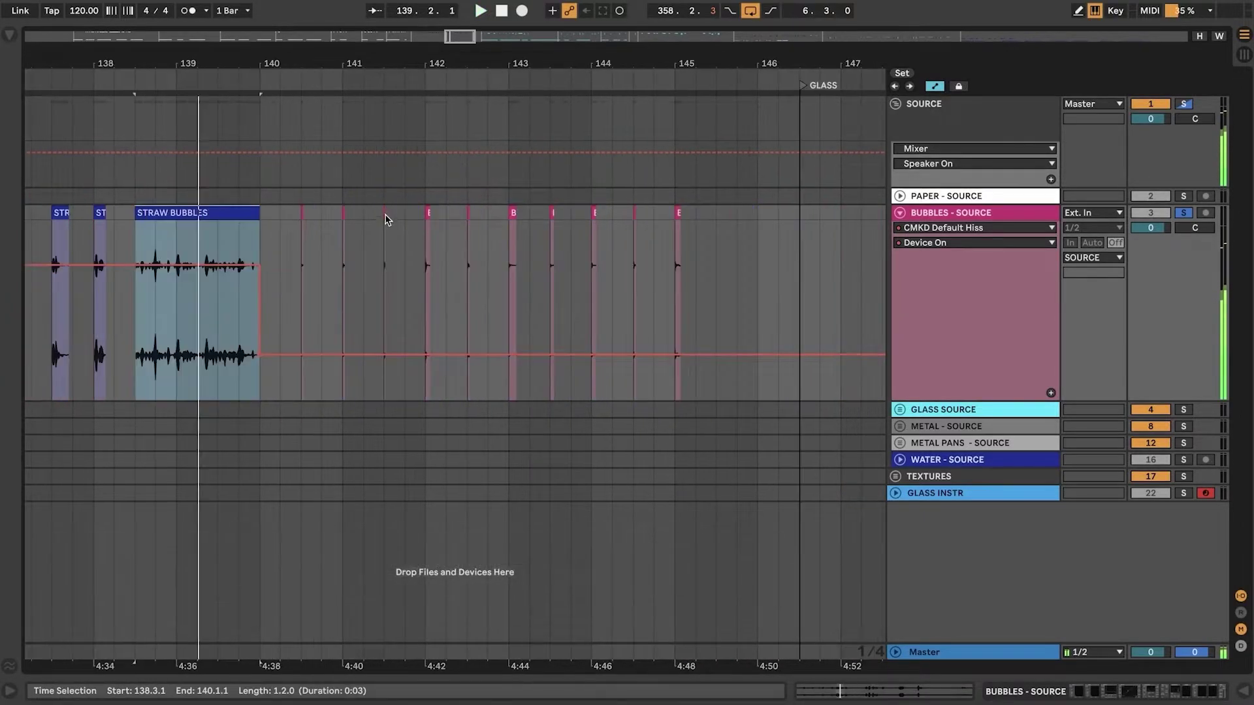
left_click(278, 292)
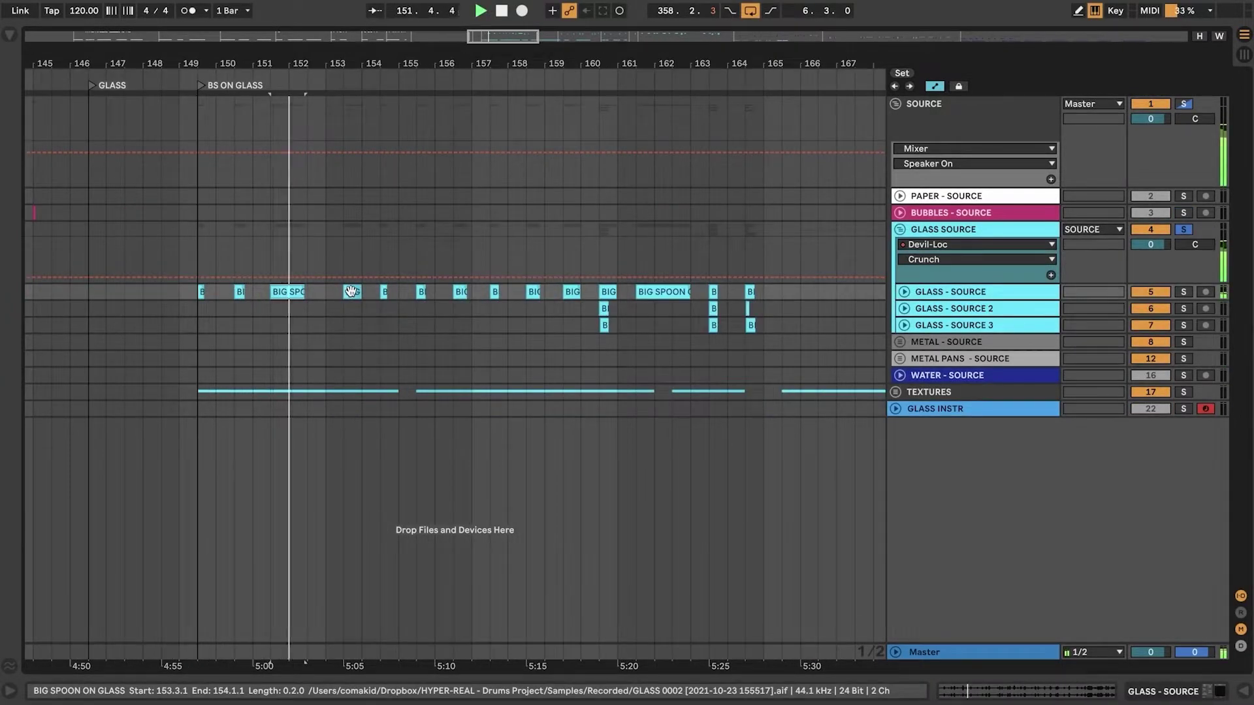
left_click(353, 292)
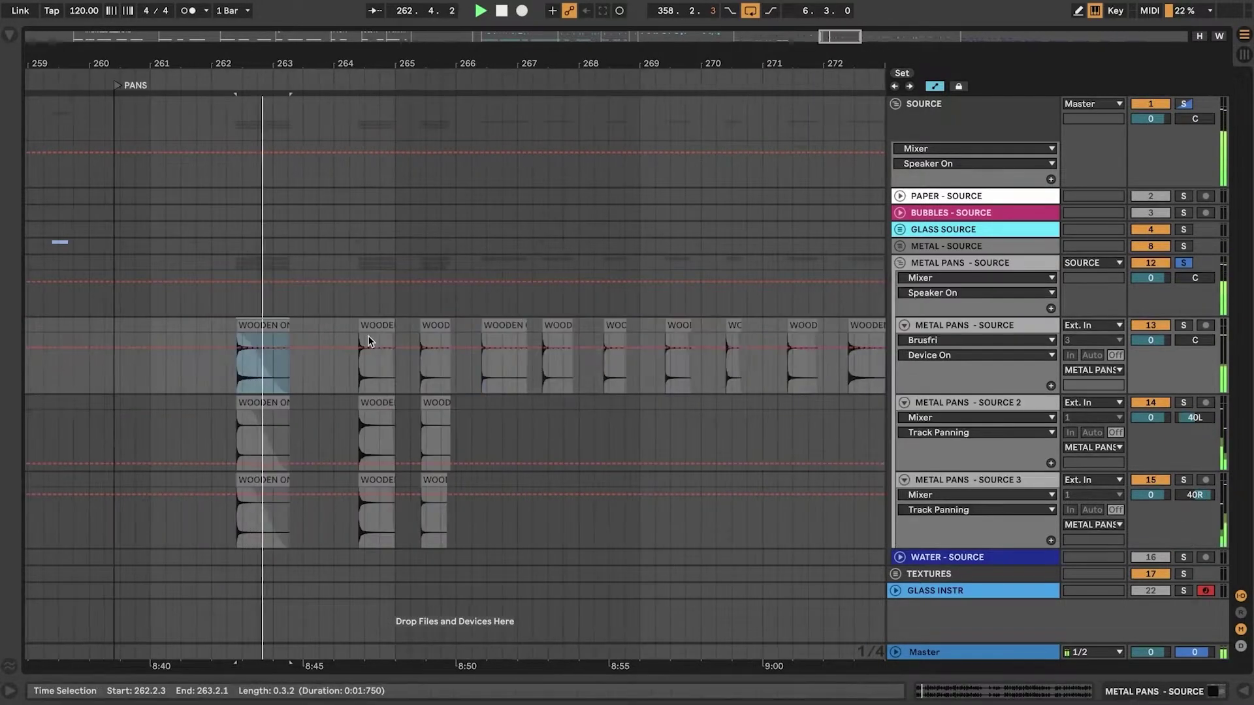
- Audition the WOODEN ON METAL recordings one after another along the METAL PANS - SOURCE track
left_click(377, 330)
left_click(435, 327)
left_click(503, 327)
left_click(558, 327)
left_click(613, 327)
left_click(672, 325)
scroll(655, 325, "right", 5)
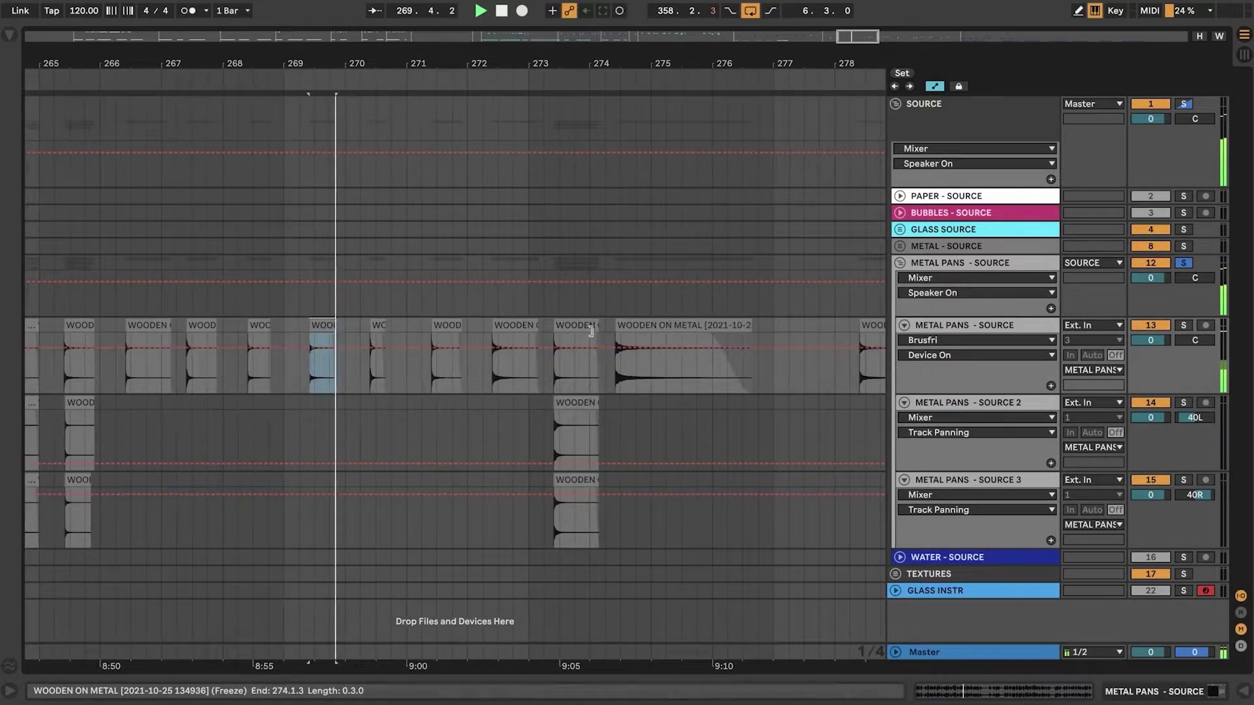
left_click(590, 329)
scroll(523, 330, "right", 5)
left_click(535, 325)
- Audition the METAL ON METAL recordings along the METAL PANS - SOURCE track, up to the clip at bar 300
scroll(536, 333, "right", 5)
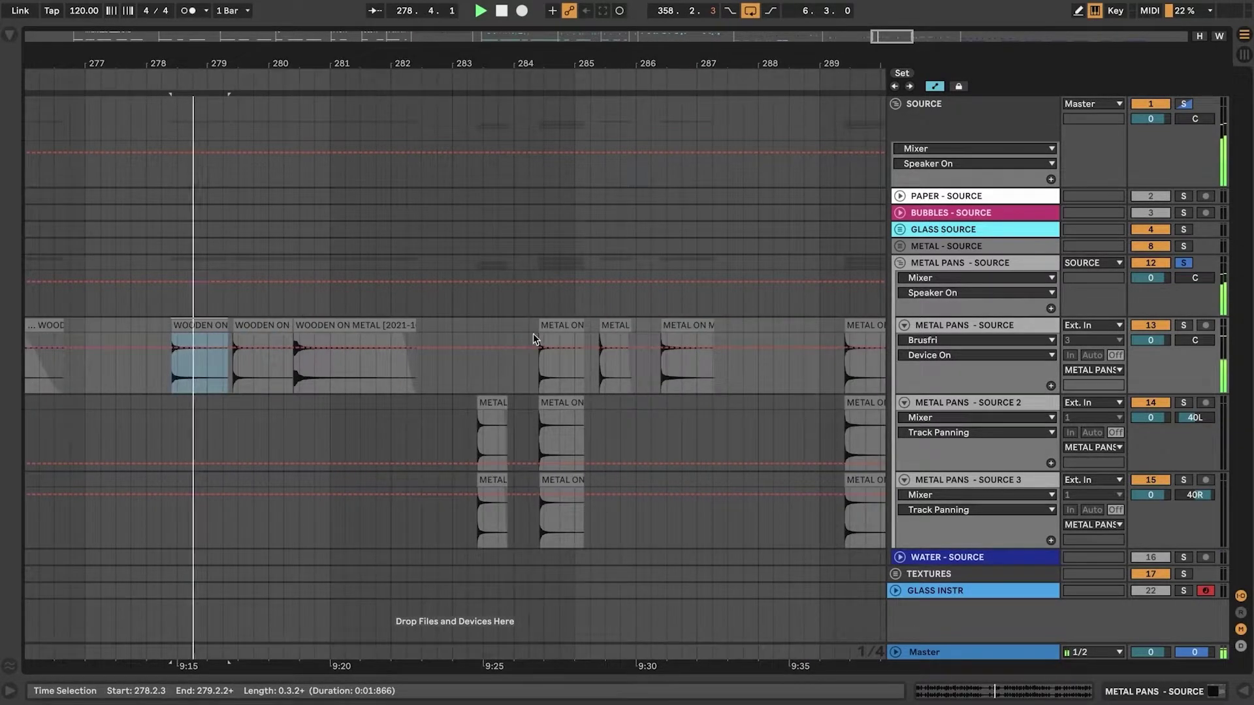
left_click(552, 326)
scroll(562, 325, "right", 5)
left_click(562, 325)
scroll(569, 325, "right", 5)
left_click(616, 326)
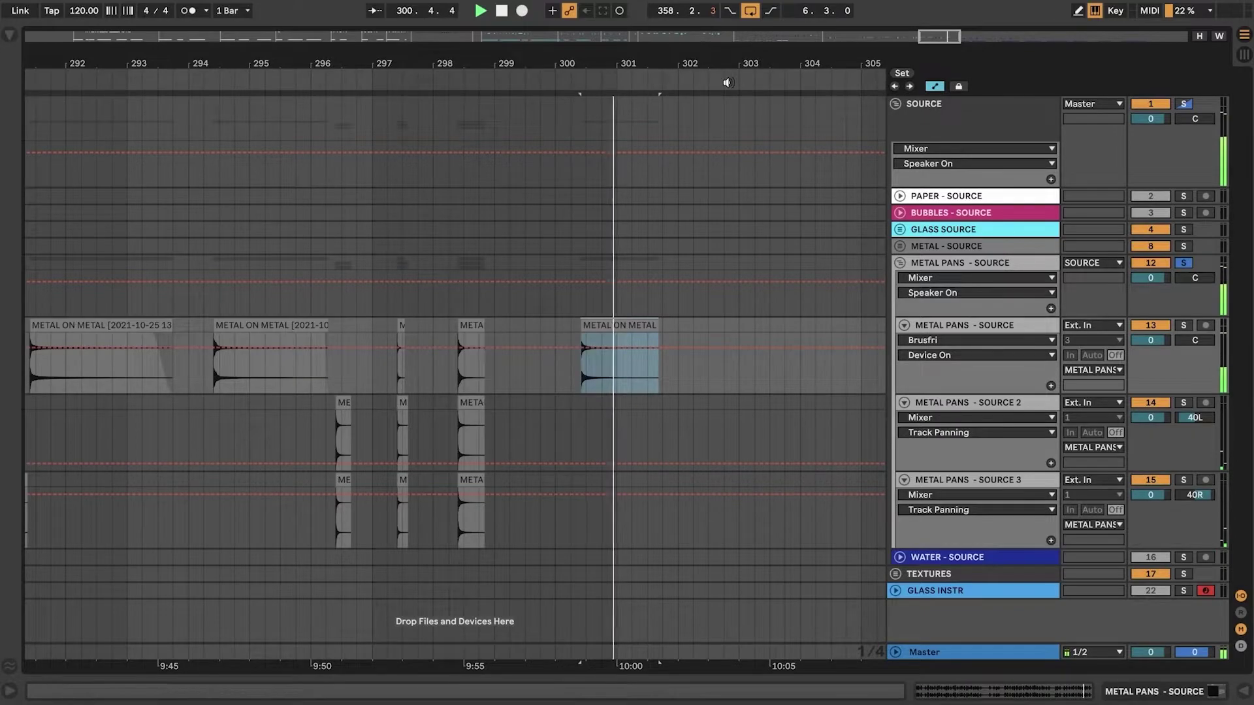
- Bring the arrangement's WATER section into view and solo the WATER - SOURCE track
left_click_drag(763, 64, 763, 20)
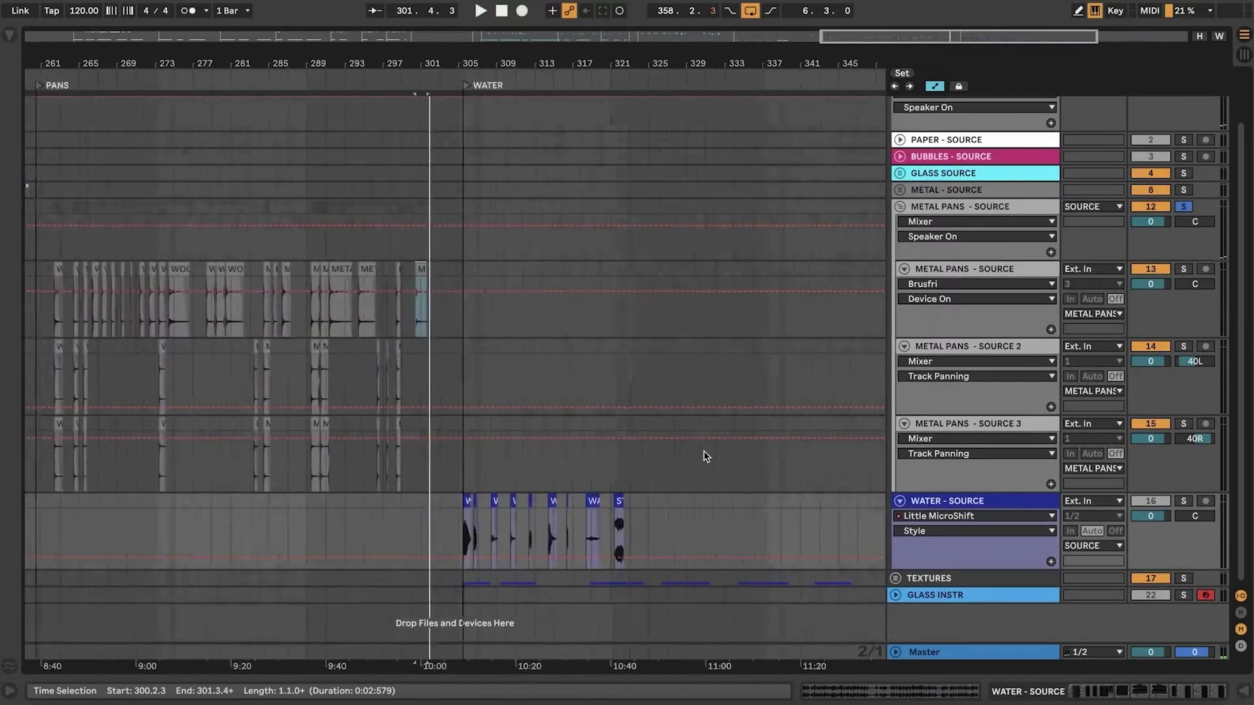
scroll(706, 453, "right", 3)
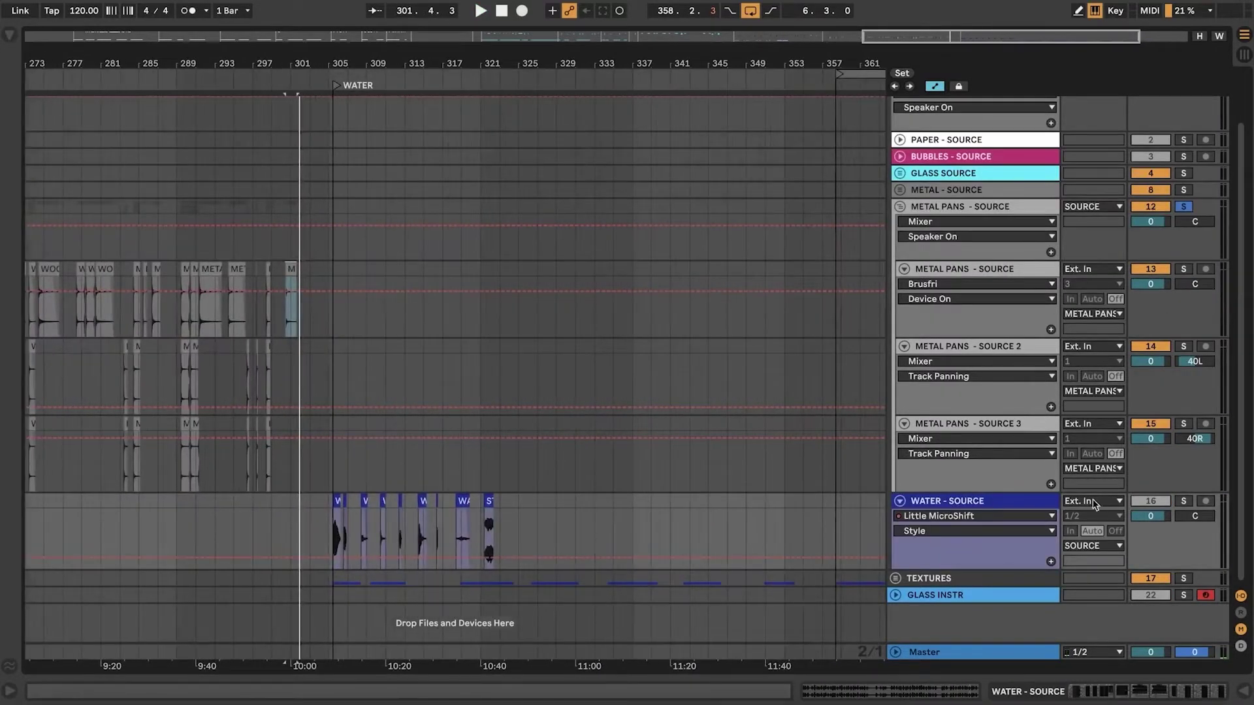
left_click(1182, 501)
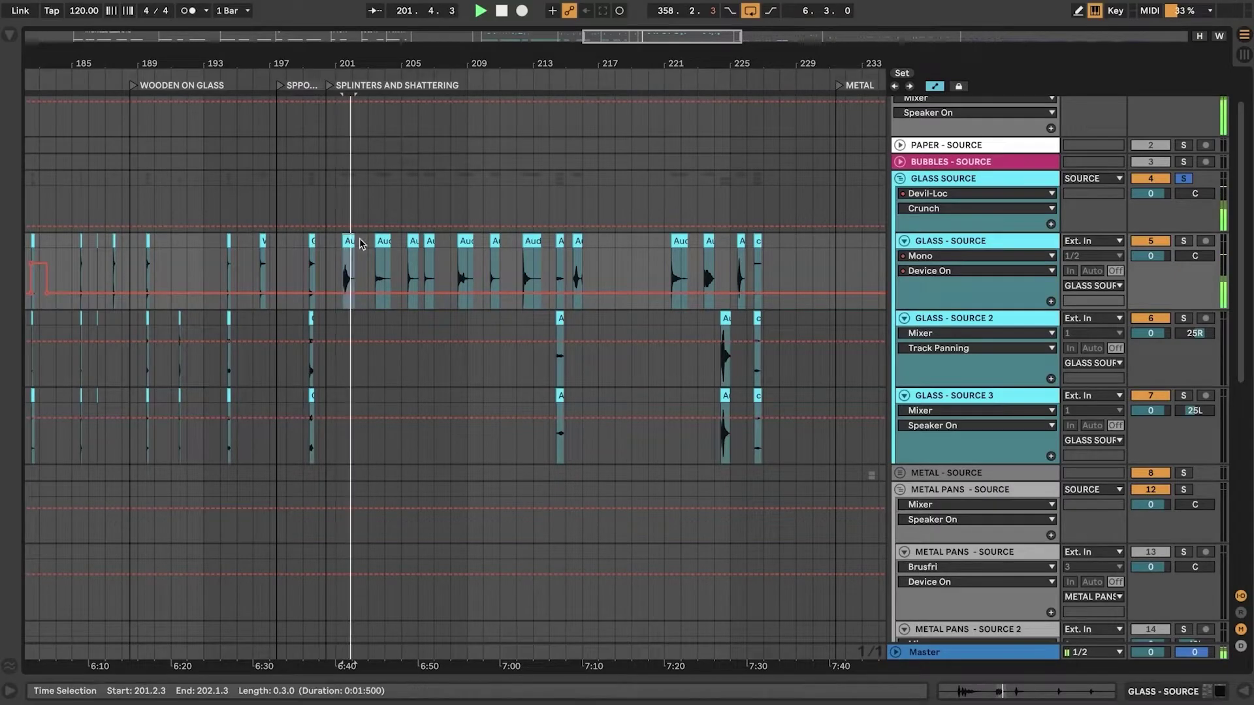
- Audition the GLASS - SOURCE clips in the SPLINTERS AND SHATTERING section during playback
left_click(390, 241)
left_click(429, 243)
left_click(466, 243)
left_click(495, 243)
left_click(560, 241)
left_click(577, 241)
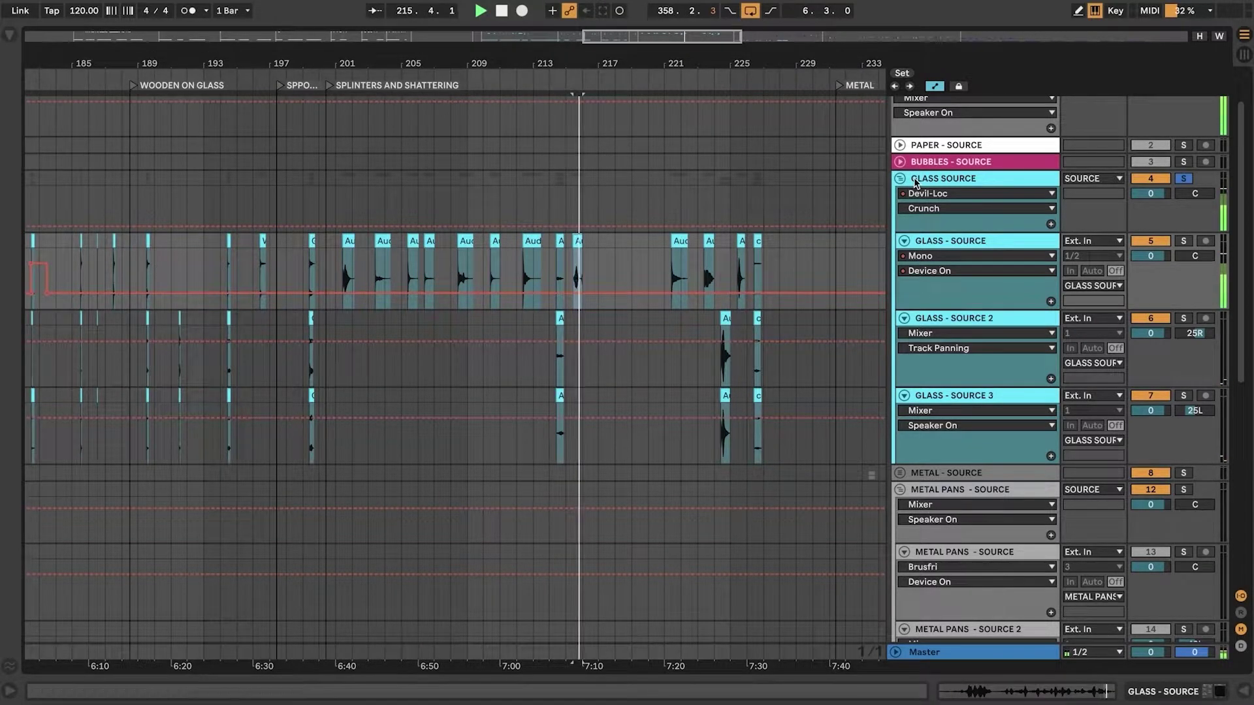
- Fold the individual glass tracks and examine the Saturn 2 plug-in in the GLASS SOURCE group's effect chain
double_click(975, 291)
double_click(970, 310)
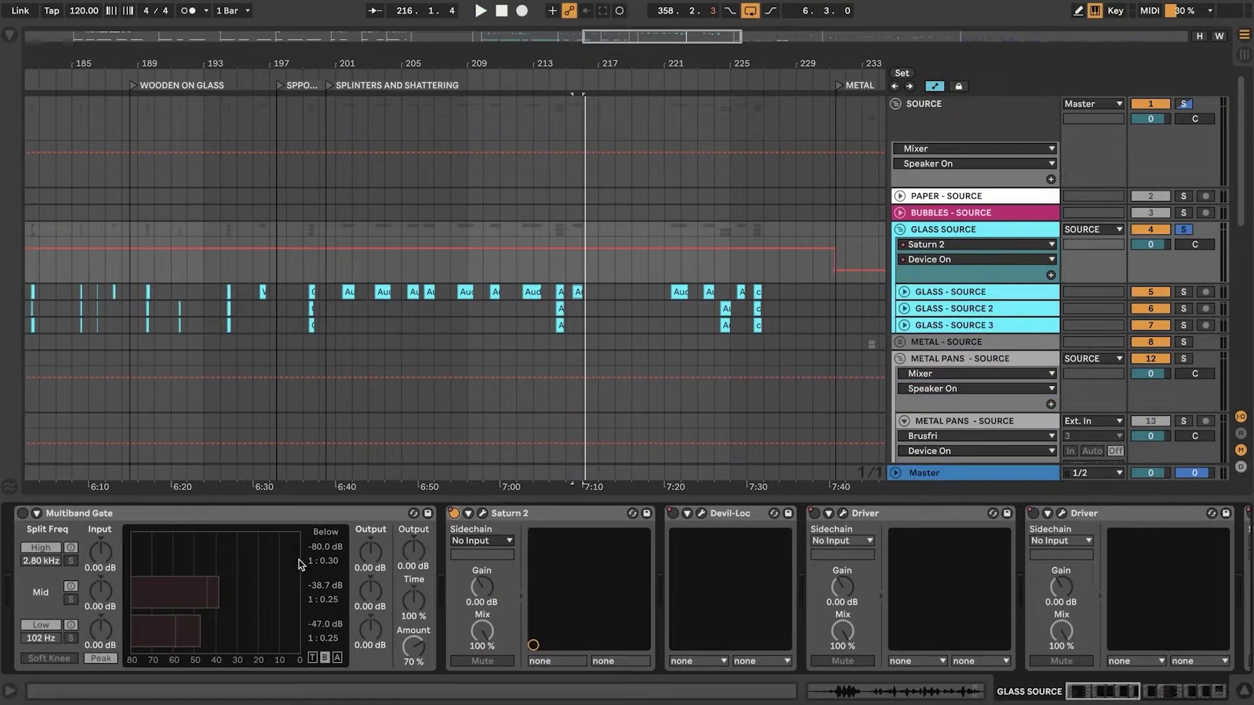
left_click(483, 515)
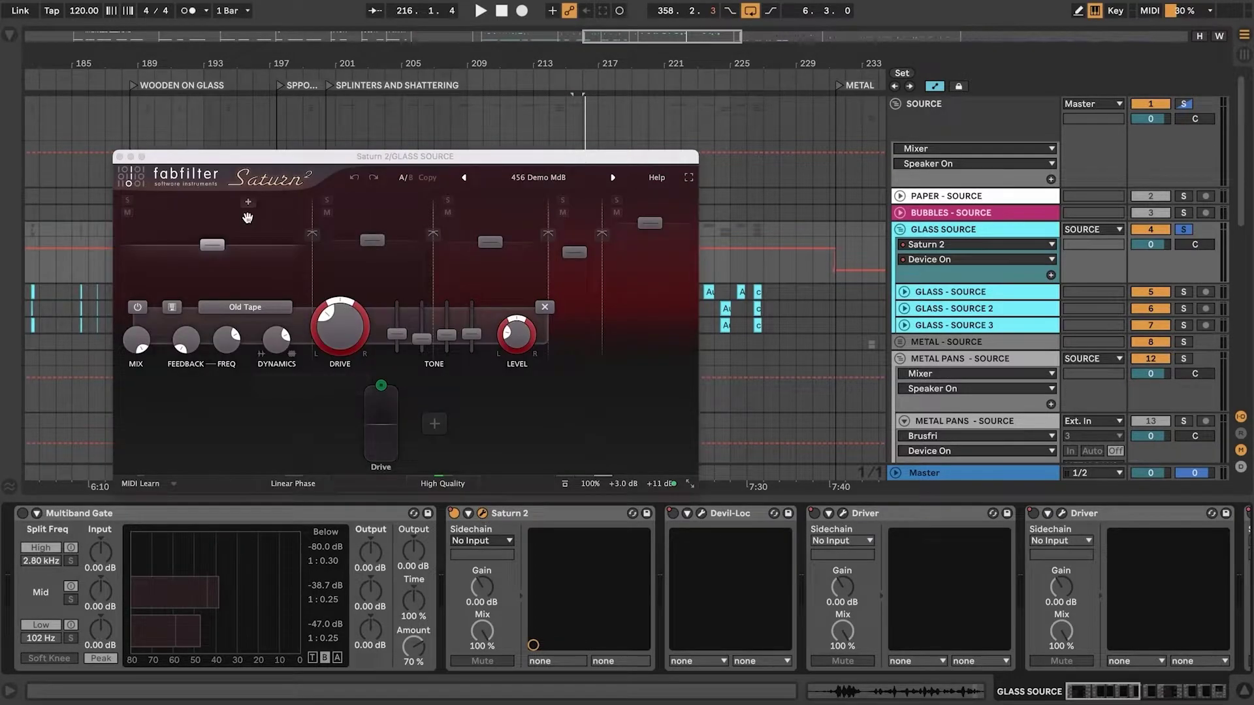
left_click_drag(307, 162, 256, 63)
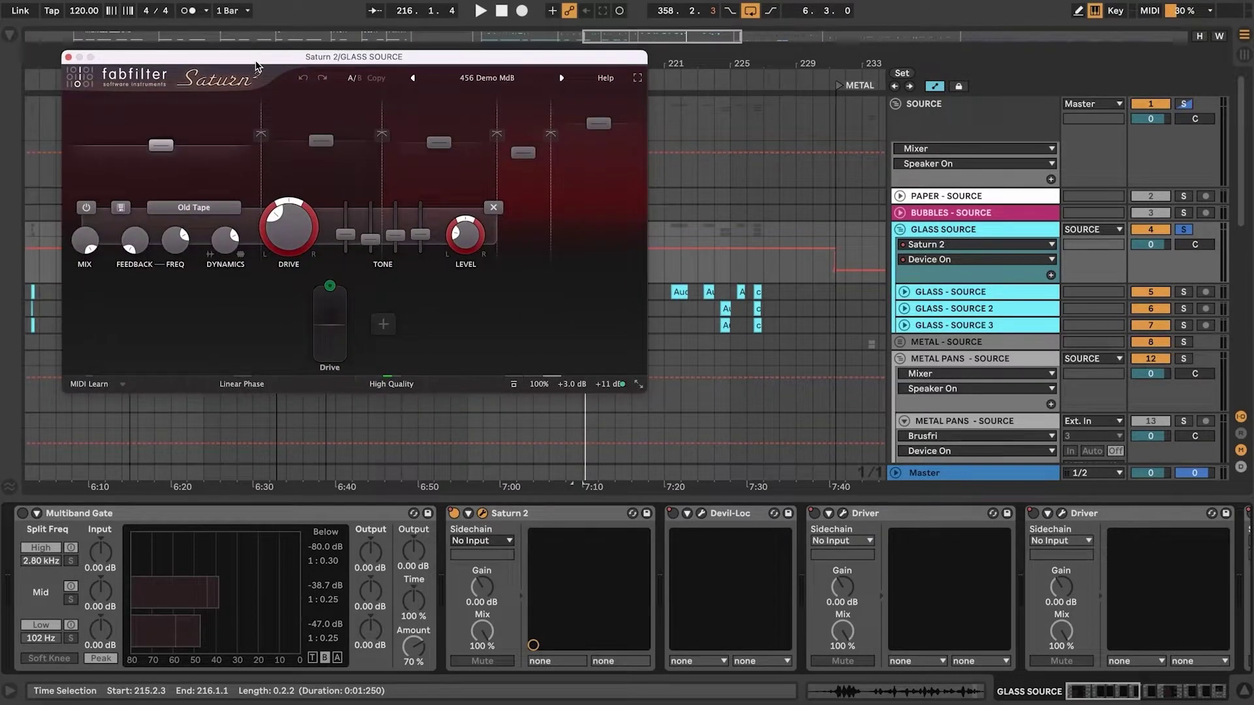
left_click(68, 58)
- Examine the Devil-Loc, Driver, Pro-Q 3 and soothe2 plug-ins on the GLASS SOURCE group, closing their windows again
left_click(700, 514)
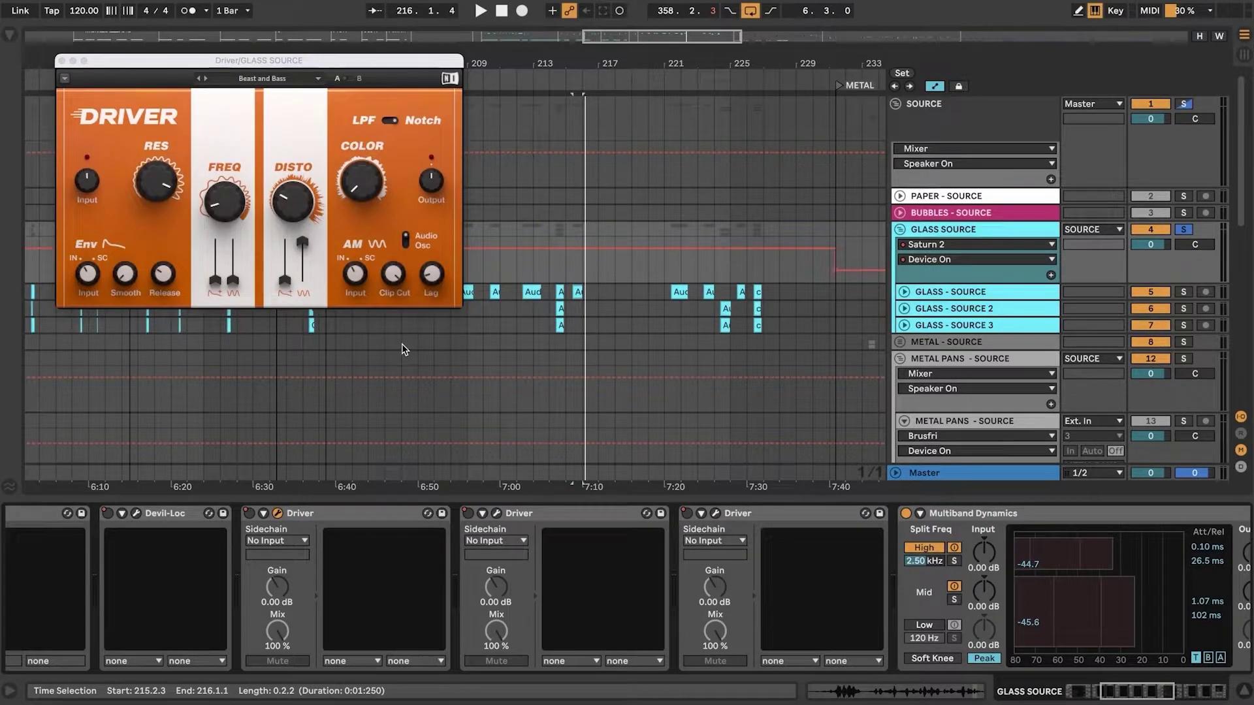
left_click(65, 63)
scroll(617, 511, "right", 10)
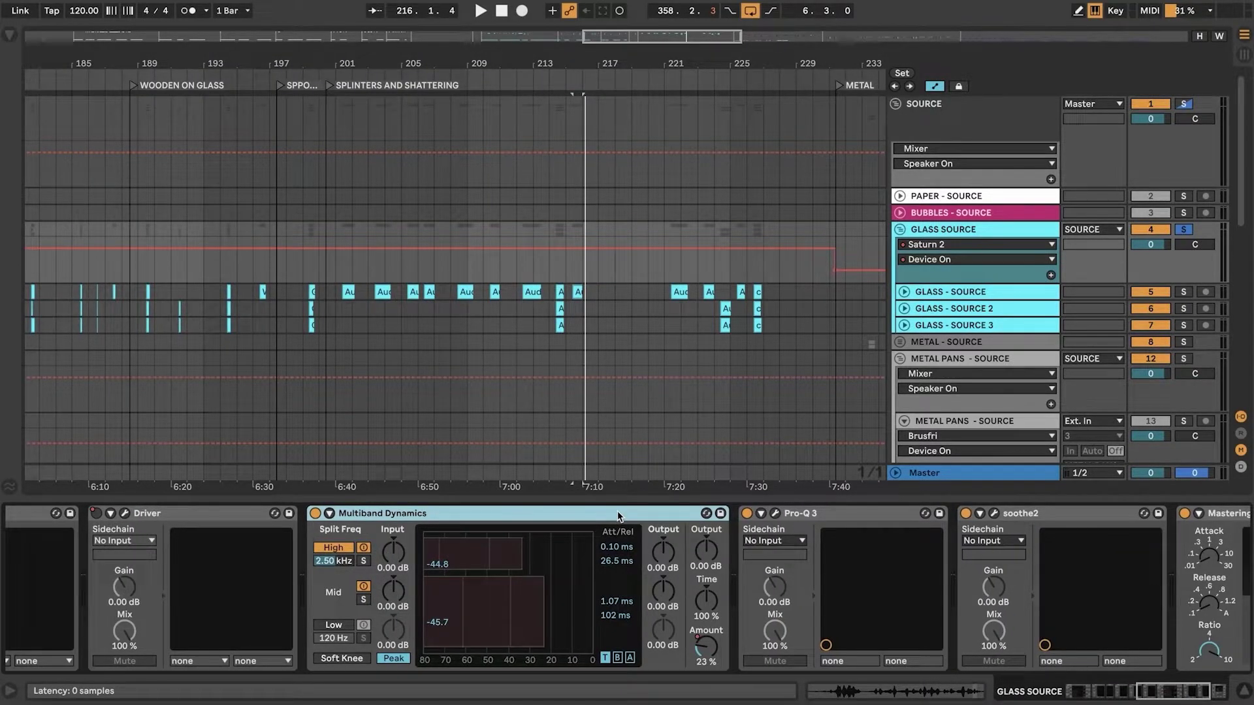
scroll(619, 516, "right", 4)
left_click(523, 513)
left_click(331, 14)
left_click(742, 513)
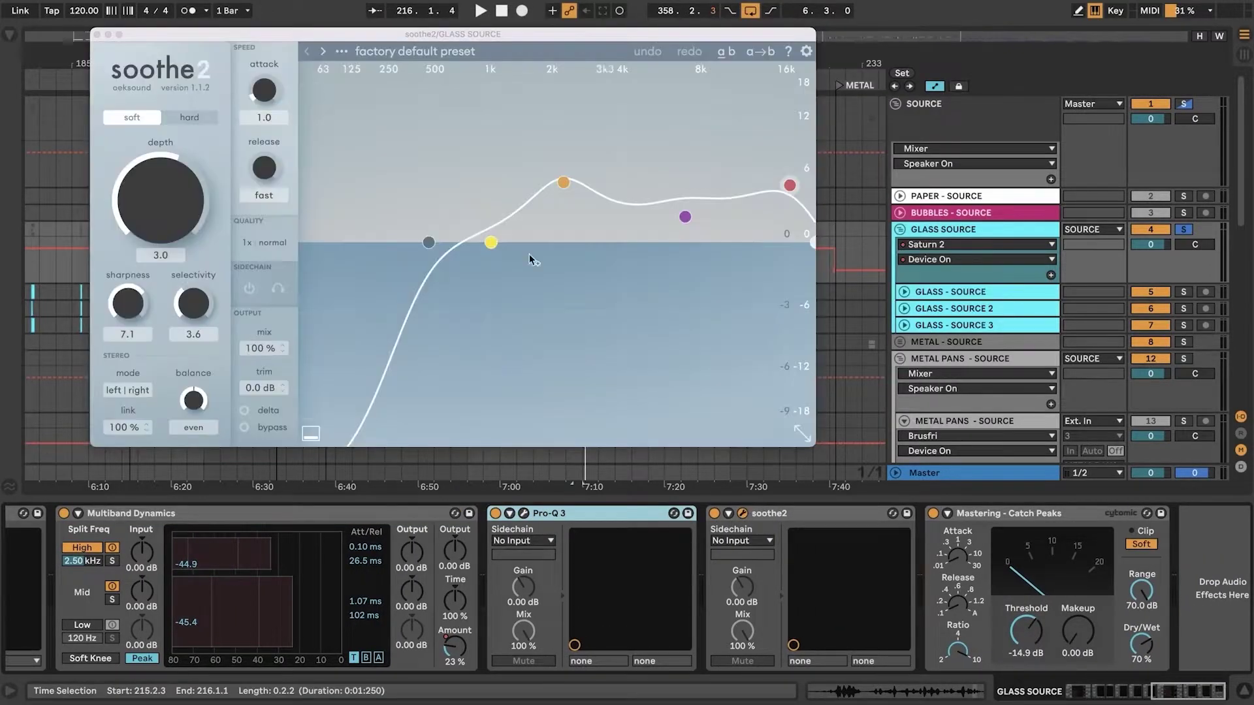
left_click(98, 35)
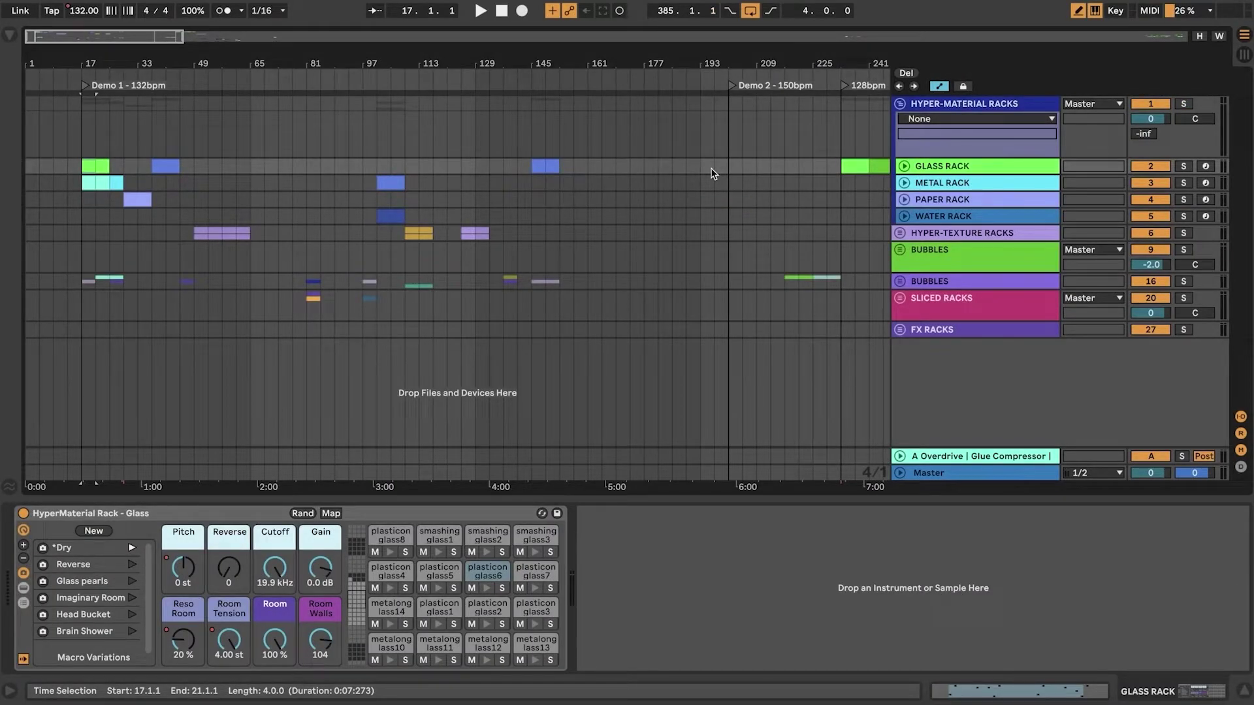
- View the HyperMaterial racks of the GLASS, METAL, PAPER and WATER RACK tracks in turn
left_click(928, 167)
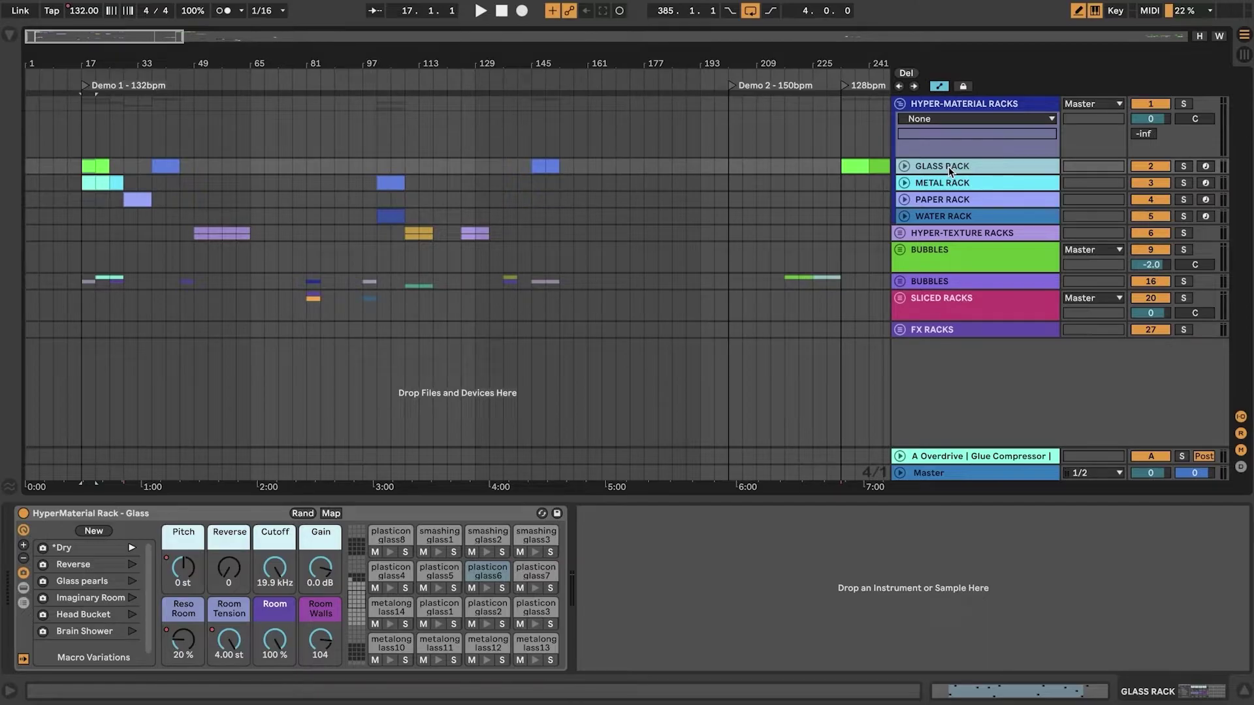
key("Down")
key("Down")
key("Down")
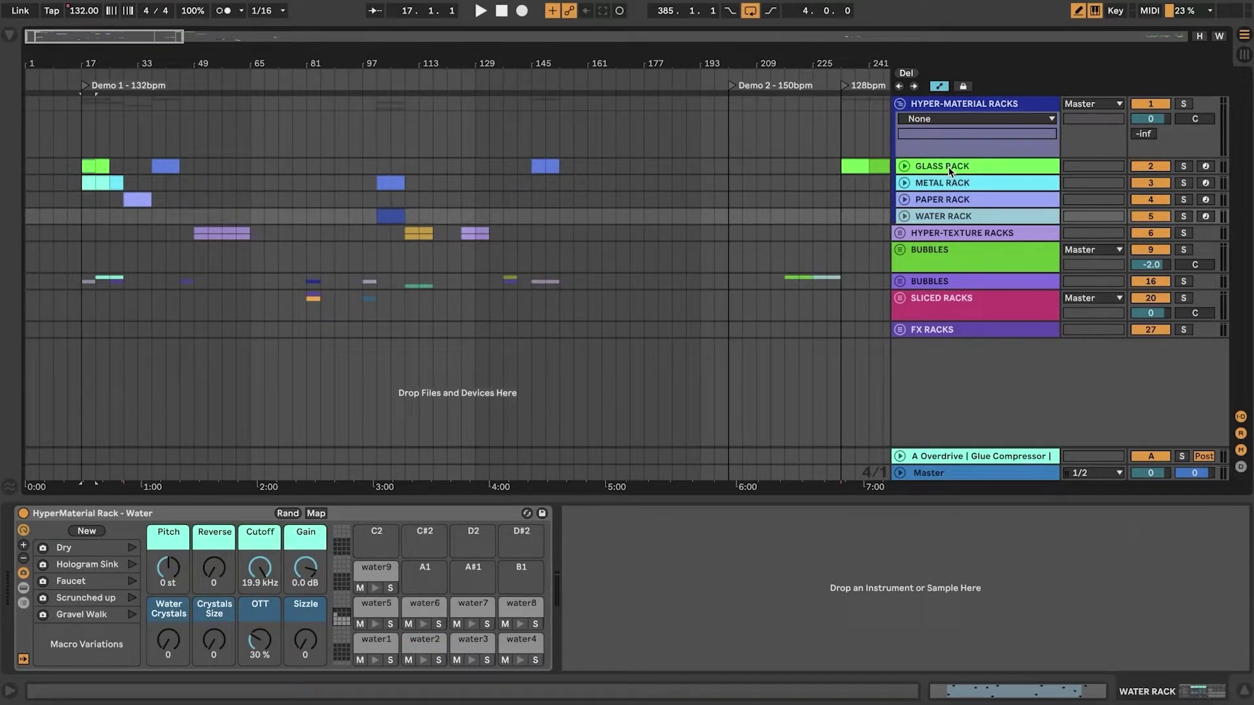
- Return to the GLASS RACK track and look over its rack's Pitch, Reverse and Gain macros
left_click(945, 165)
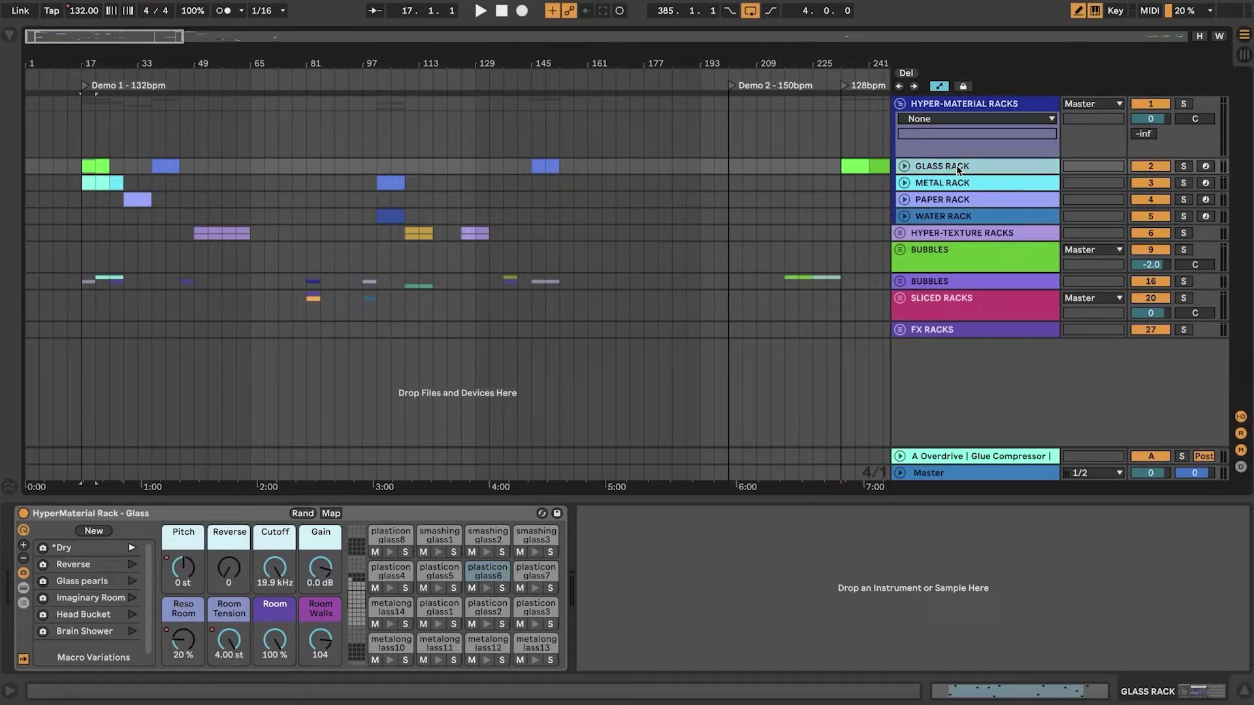
left_click(183, 546)
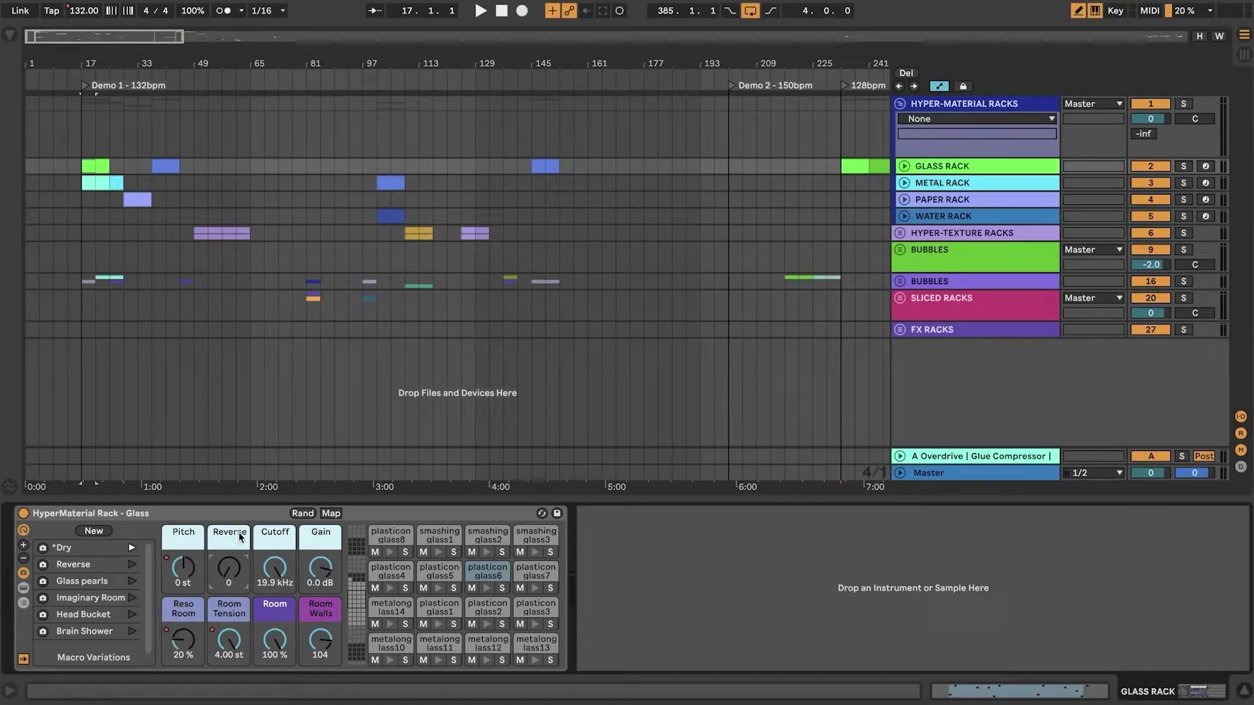
left_click(335, 535)
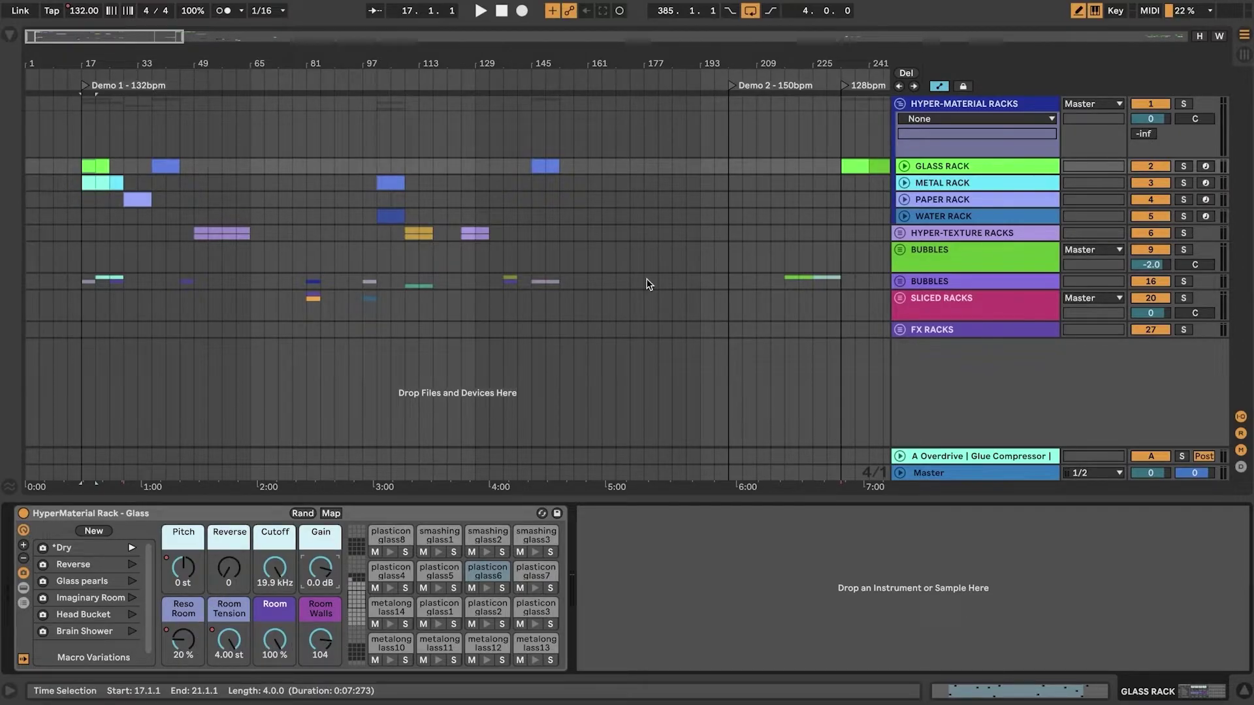
- Unfold the HYPER-TEXTURE RACKS group and view its Liquid and Solid racks
left_click(933, 233)
double_click(932, 232)
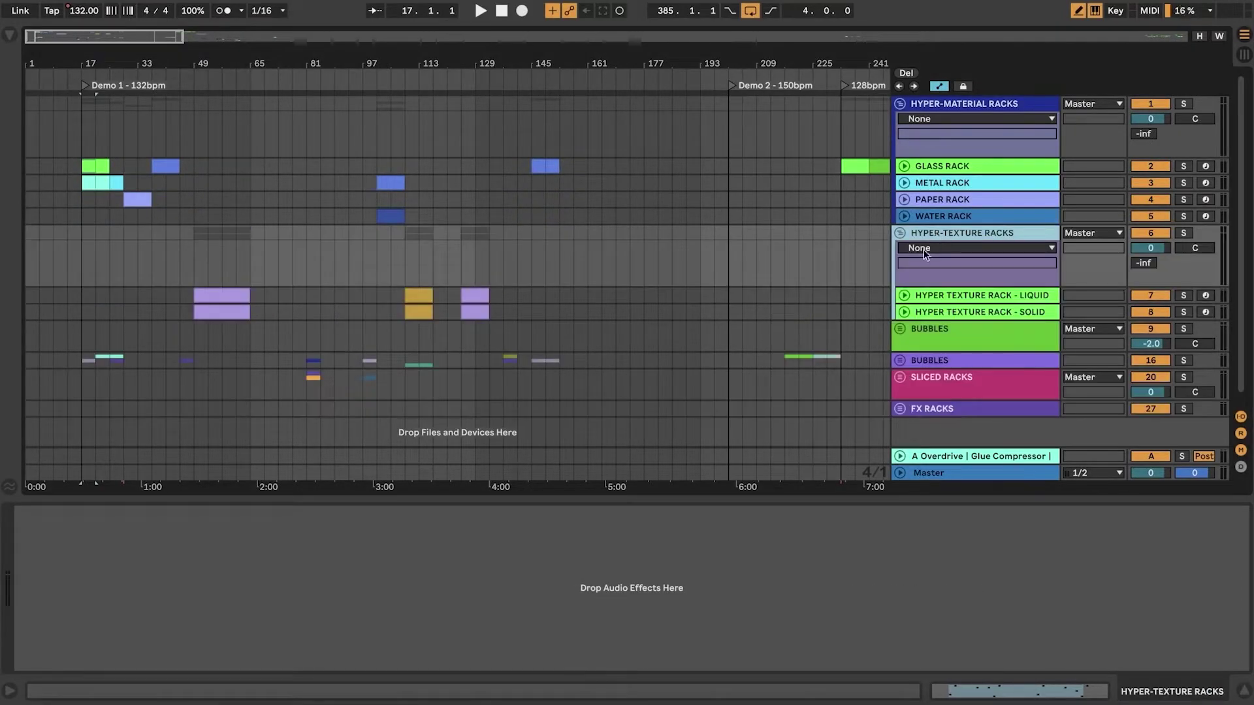
left_click(943, 298)
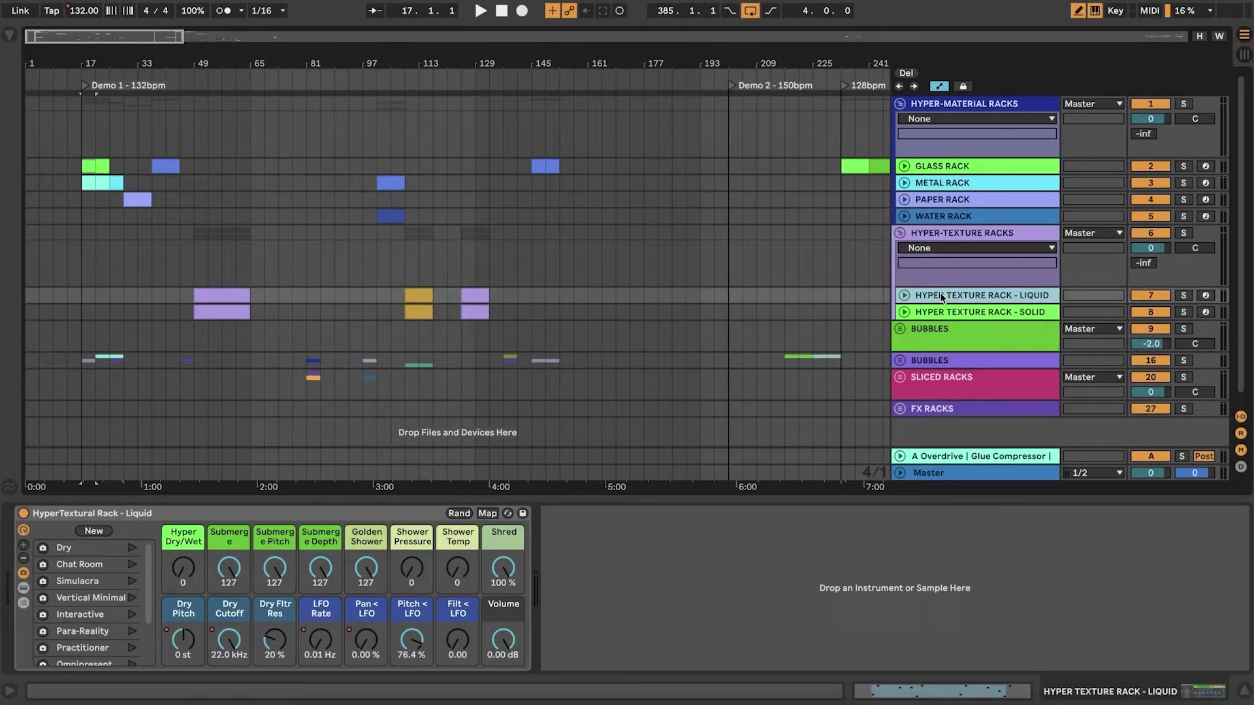
left_click(981, 314)
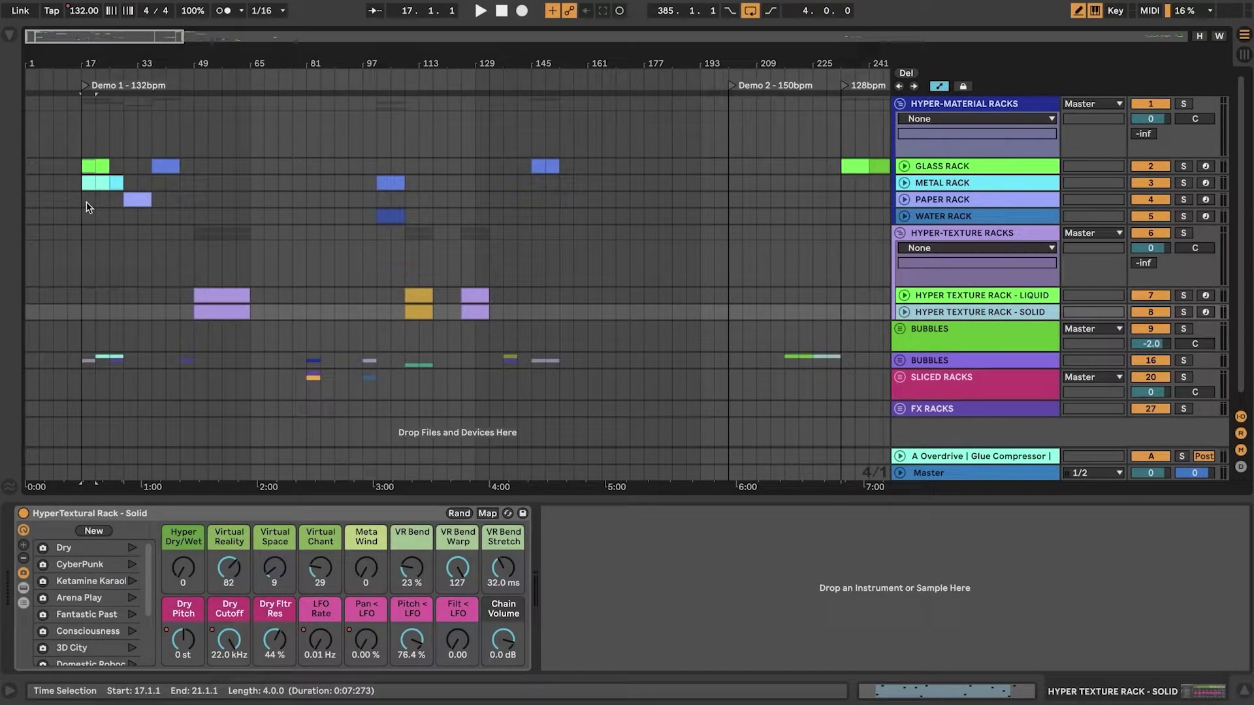
- Select the GLASS RACK clips at the start of Demo 1 and play them back
left_click(89, 165)
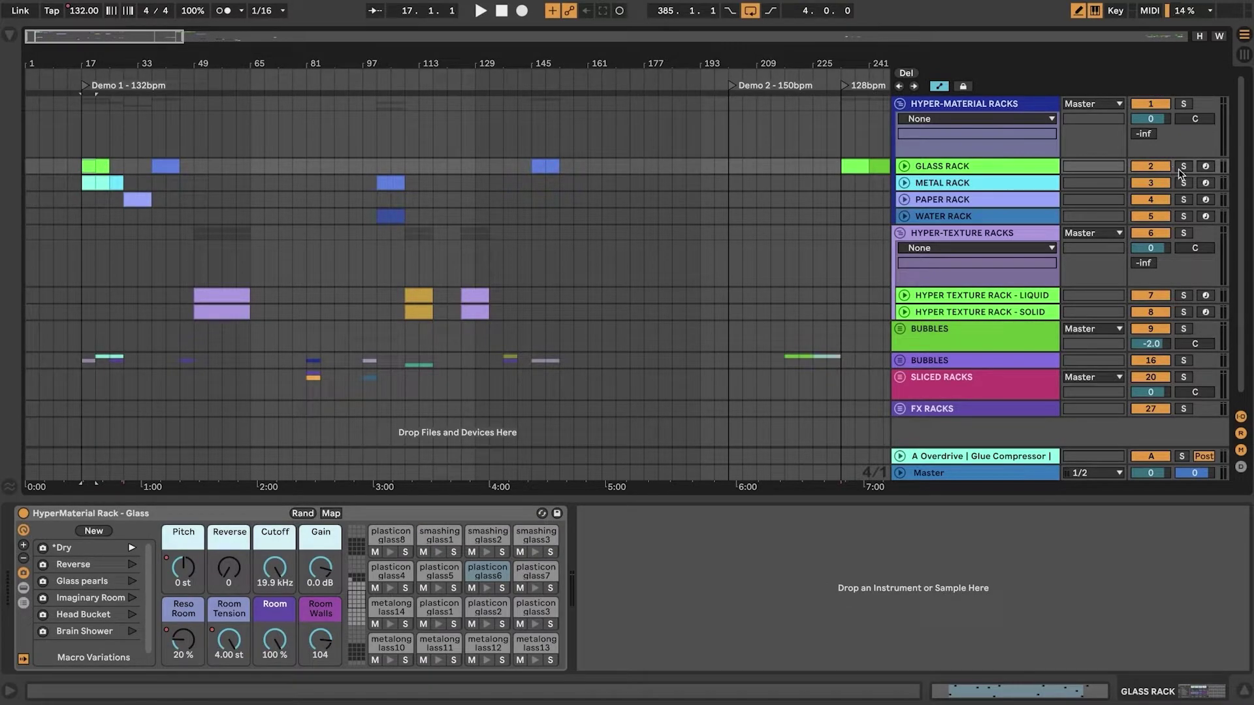
left_click(155, 166)
key("space")
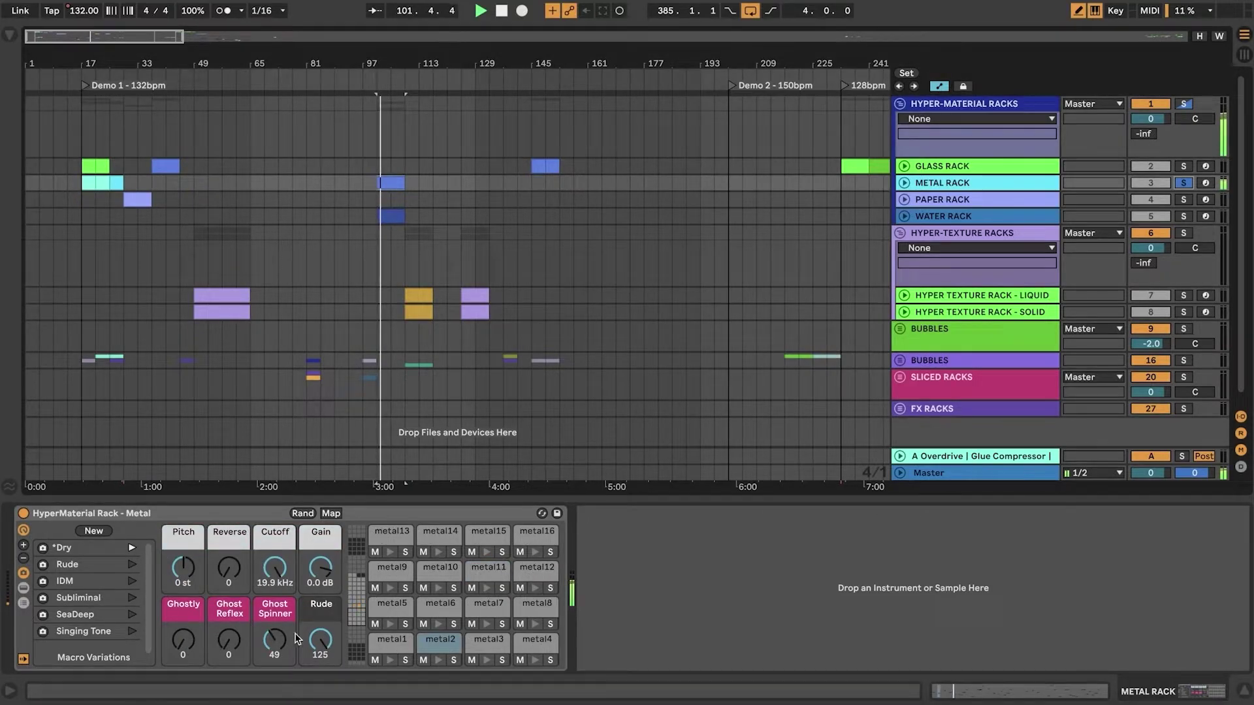
- Adjust the Metal rack's macros during playback: Pitch -36 st, Ghostly 73, Ghost Reflex 95, Ghost Spinner 92 and Rude 0
left_click_drag(321, 638, 321, 689)
left_click_drag(185, 637, 184, 593)
left_click_drag(220, 639, 228, 576)
left_click_drag(271, 639, 272, 611)
mouse_move(274, 555)
left_mouse_down()
mouse_move(274, 594)
mouse_move(275, 556)
left_mouse_up()
left_click_drag(318, 638, 318, 598)
left_click(183, 568)
left_click_drag(183, 569, 183, 627)
left_click_drag(320, 639, 320, 673)
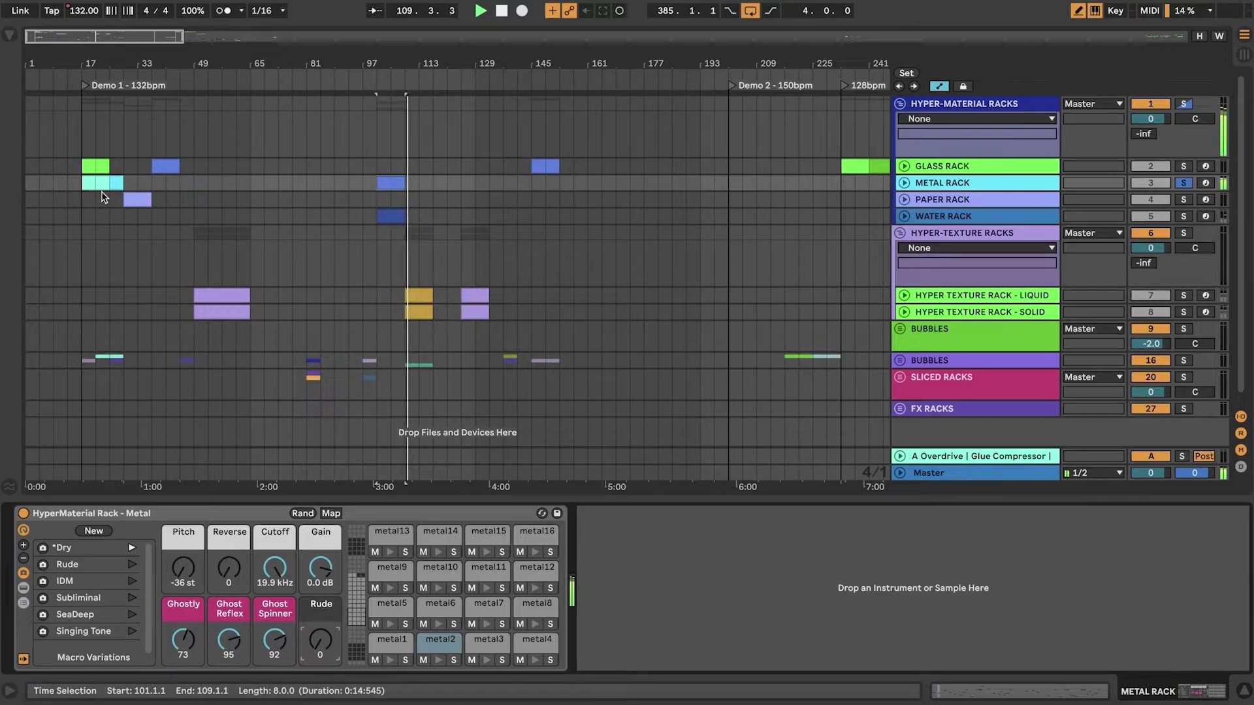
- Audition the Metal rack's Rude and IDM macro variations, then the Paper rack's Warper and January Sea variations
left_click(133, 564)
left_click(132, 581)
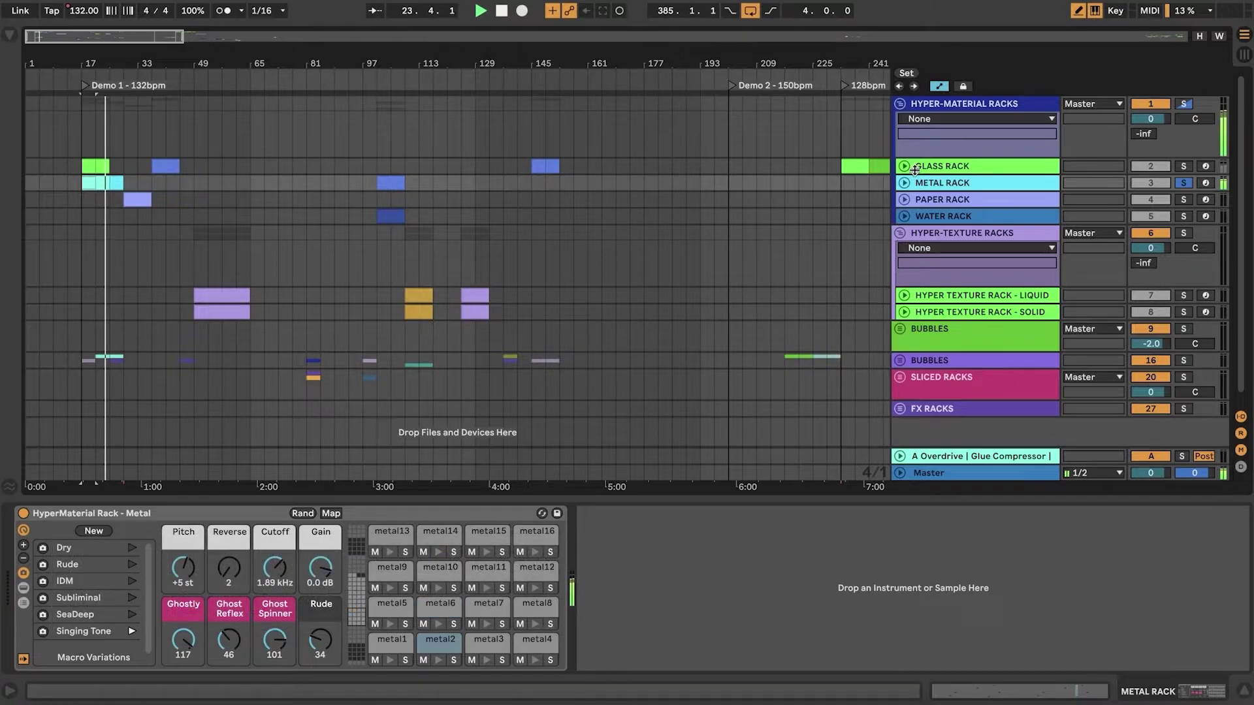
left_click(138, 200)
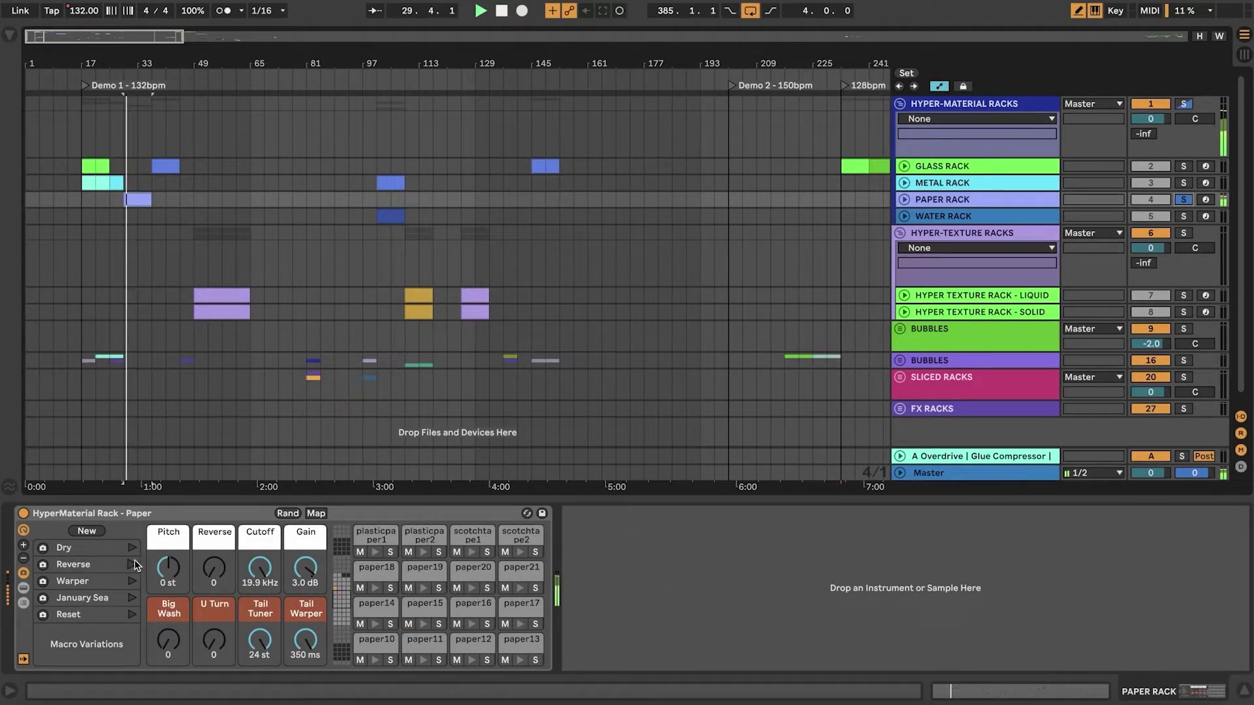
left_click(132, 581)
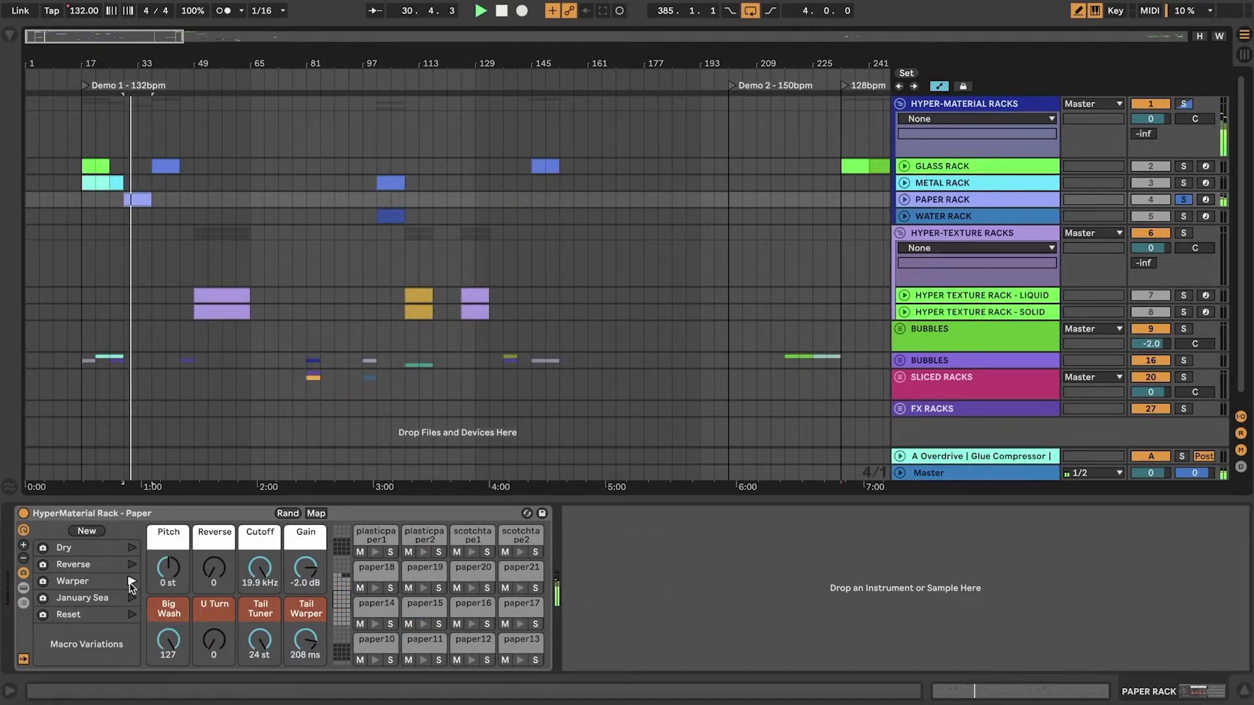
left_click(132, 599)
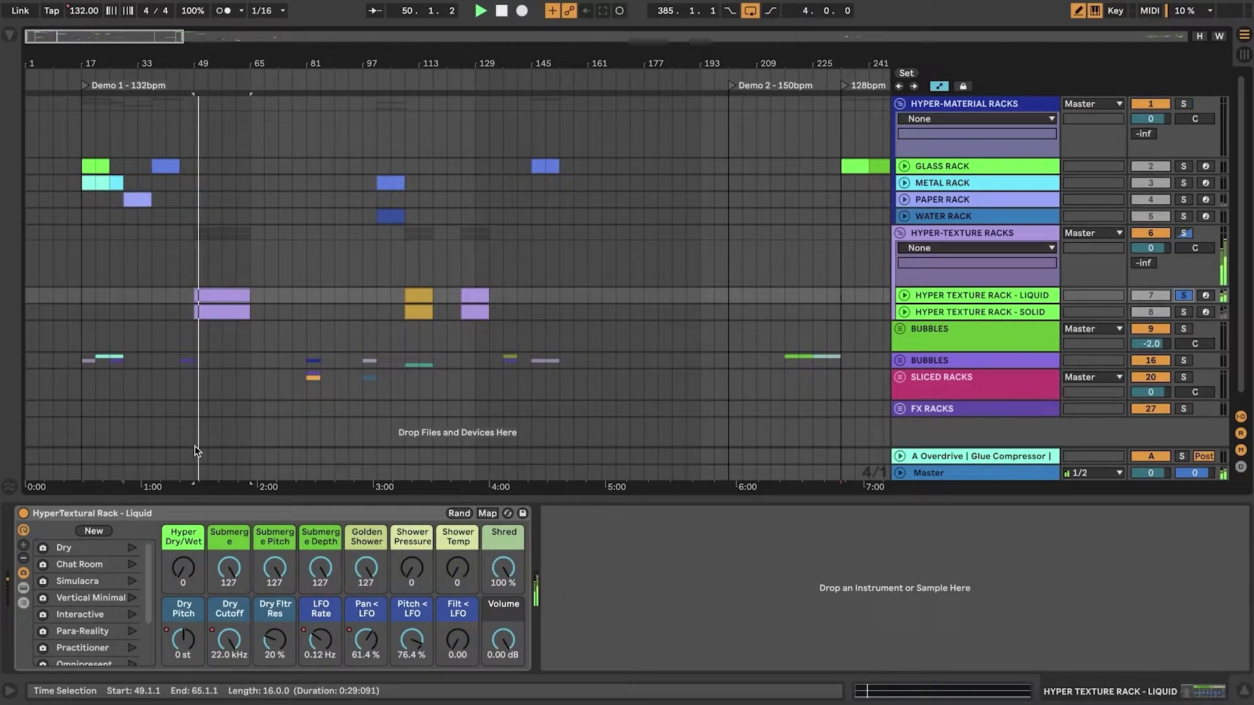
- Audition the Liquid rack's Simulacra, Vertical Minimal, Practitioner, Omnipresent and Vague Semblance macro variations, plus the Solid rack's Consciousness variation
left_click(131, 582)
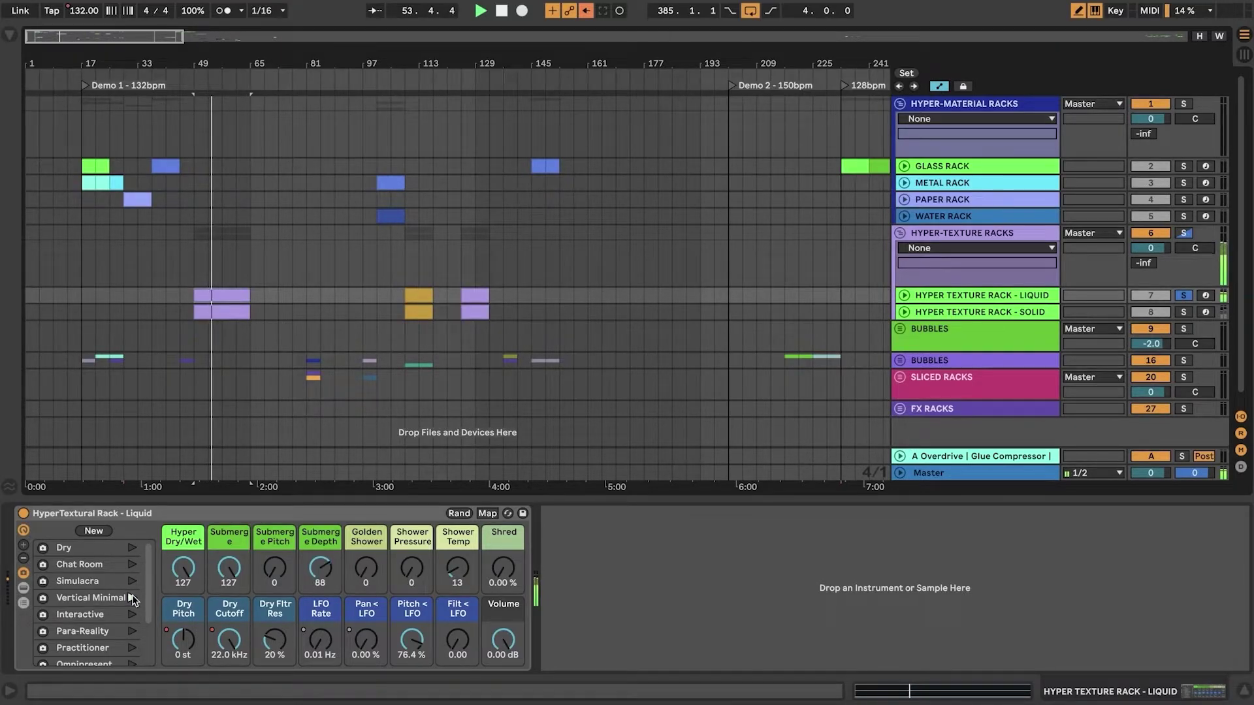
left_click(133, 597)
scroll(134, 599, "down", 2)
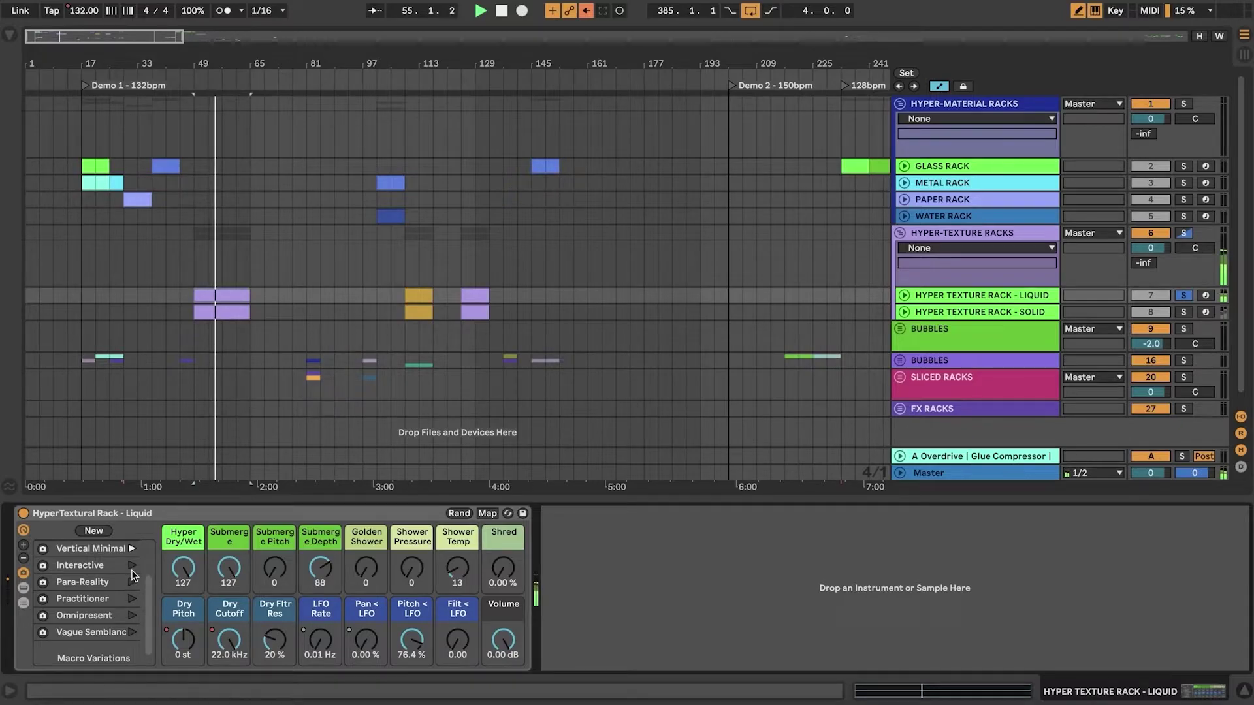
left_click(133, 599)
left_click(132, 616)
left_click(133, 633)
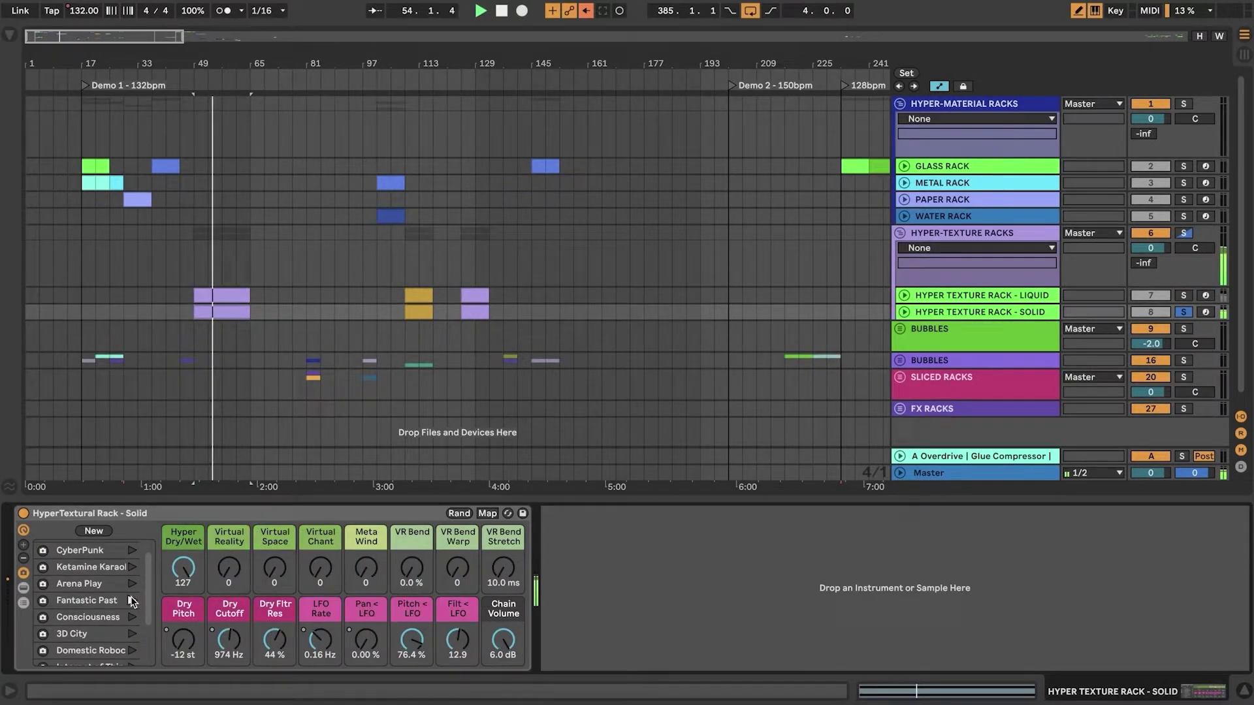
left_click(131, 618)
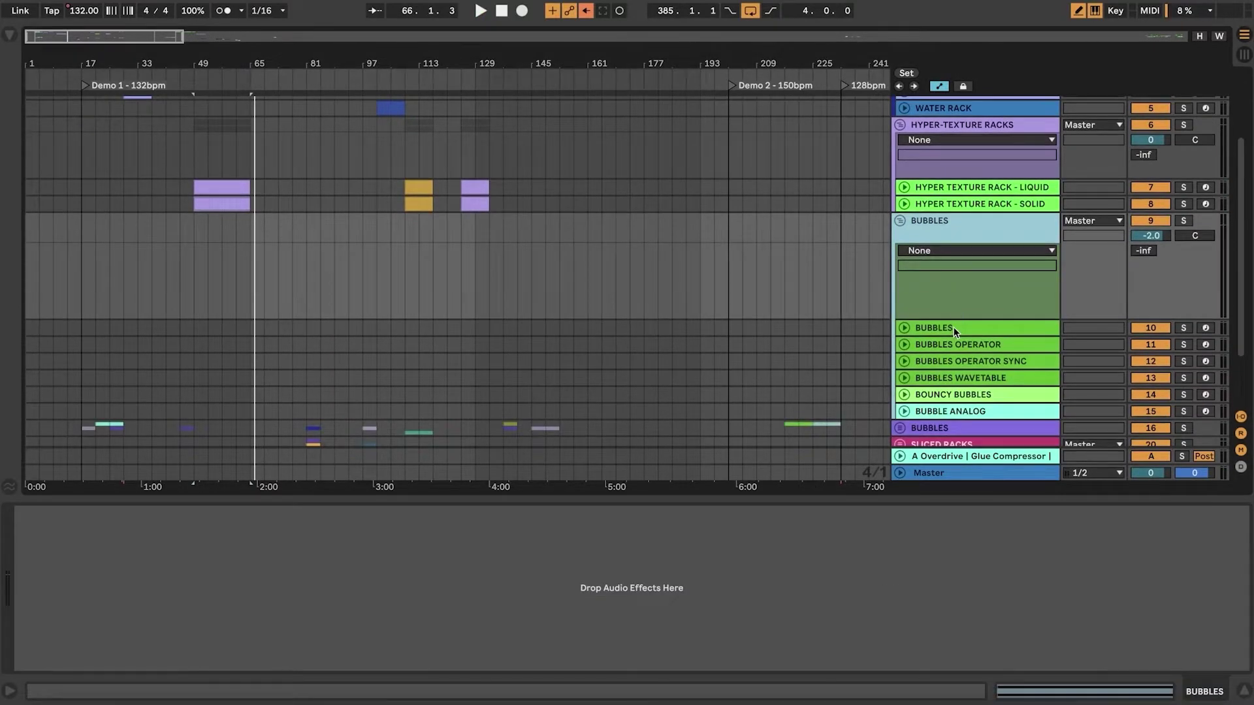
- Audition the green BUBBLES group's BUBBLES, BUBBLES OPERATOR SYNC, BUBBLES WAVETABLE, BOUNCY BUBBLES and BUBBLE ANALOG tracks one after another
left_click(954, 327)
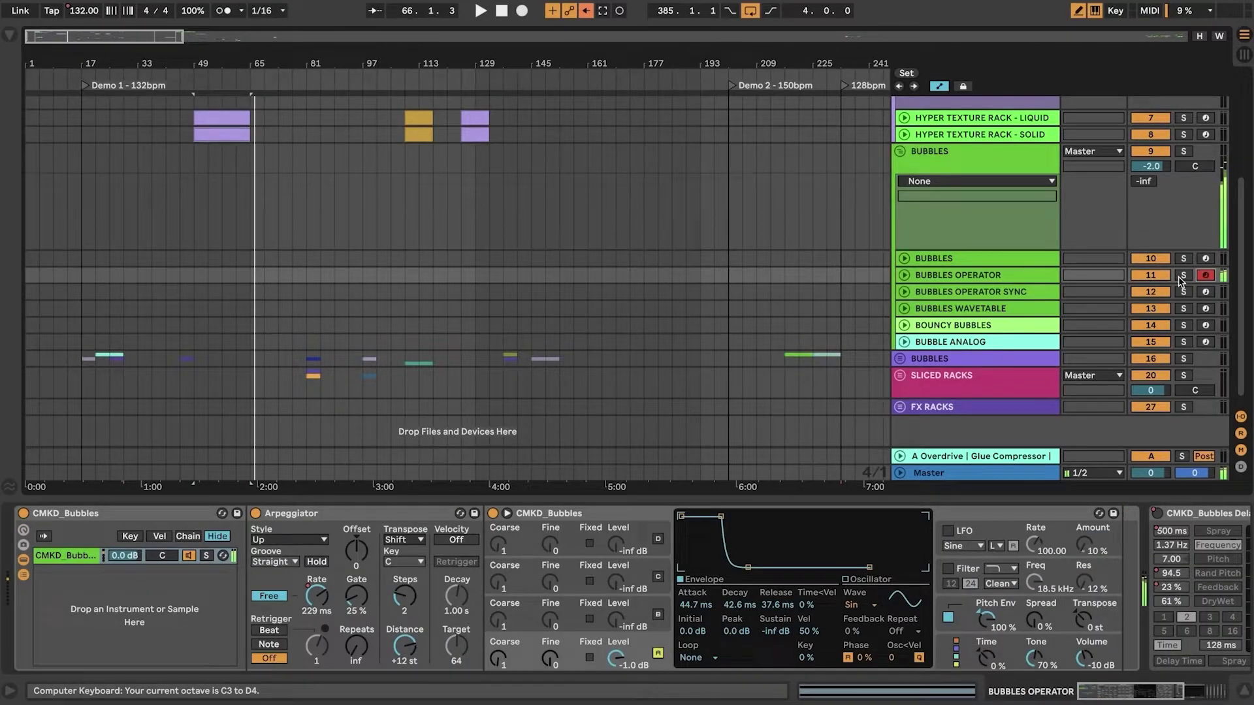
left_click(1022, 292)
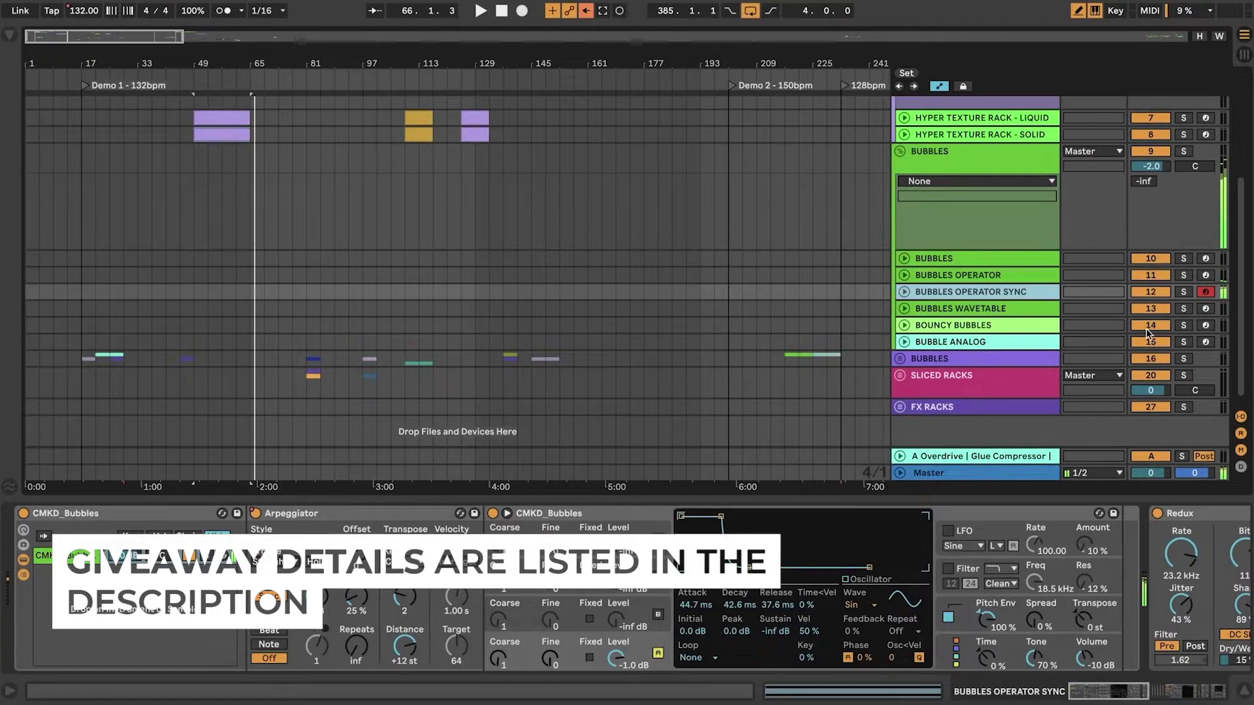
left_click(1064, 300)
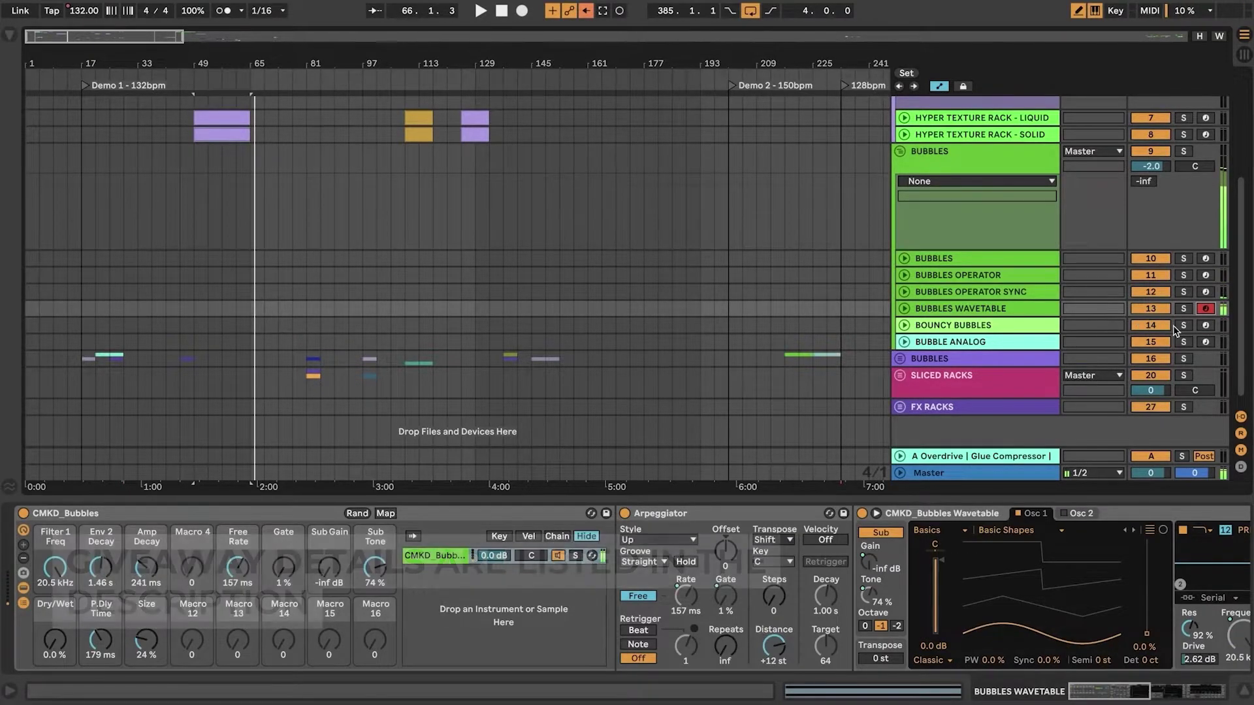
left_click(1142, 320)
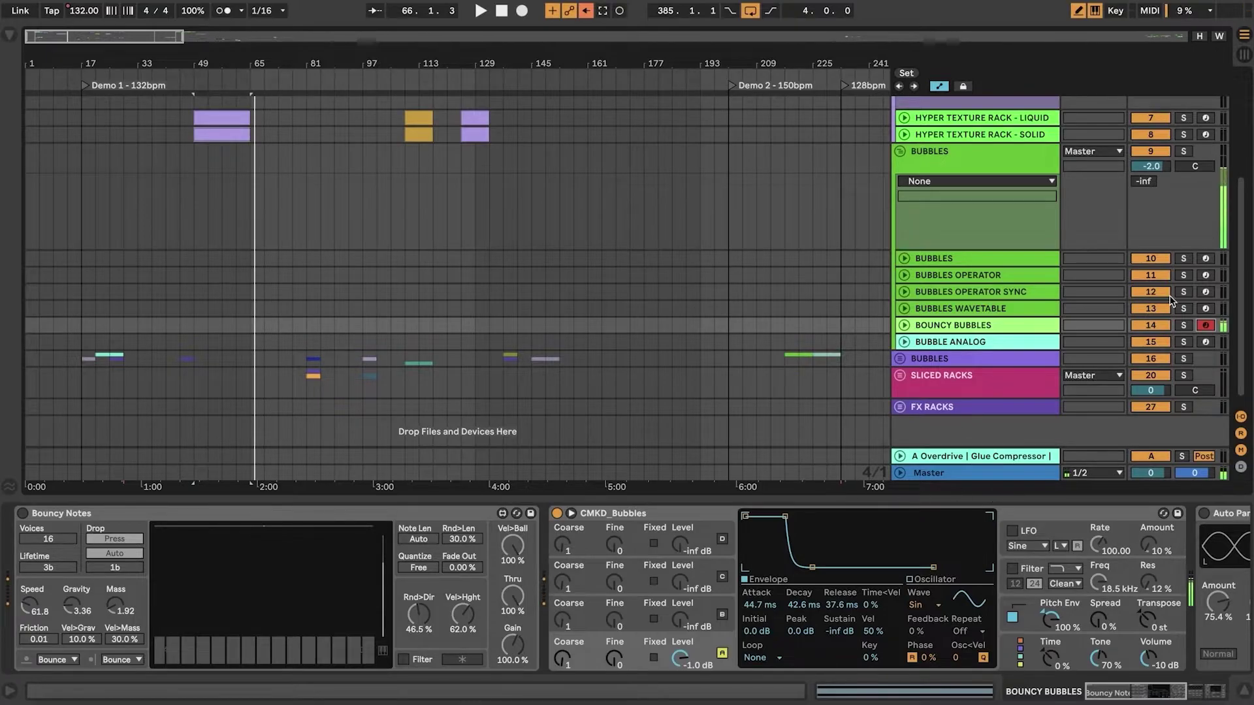
left_click(1104, 342)
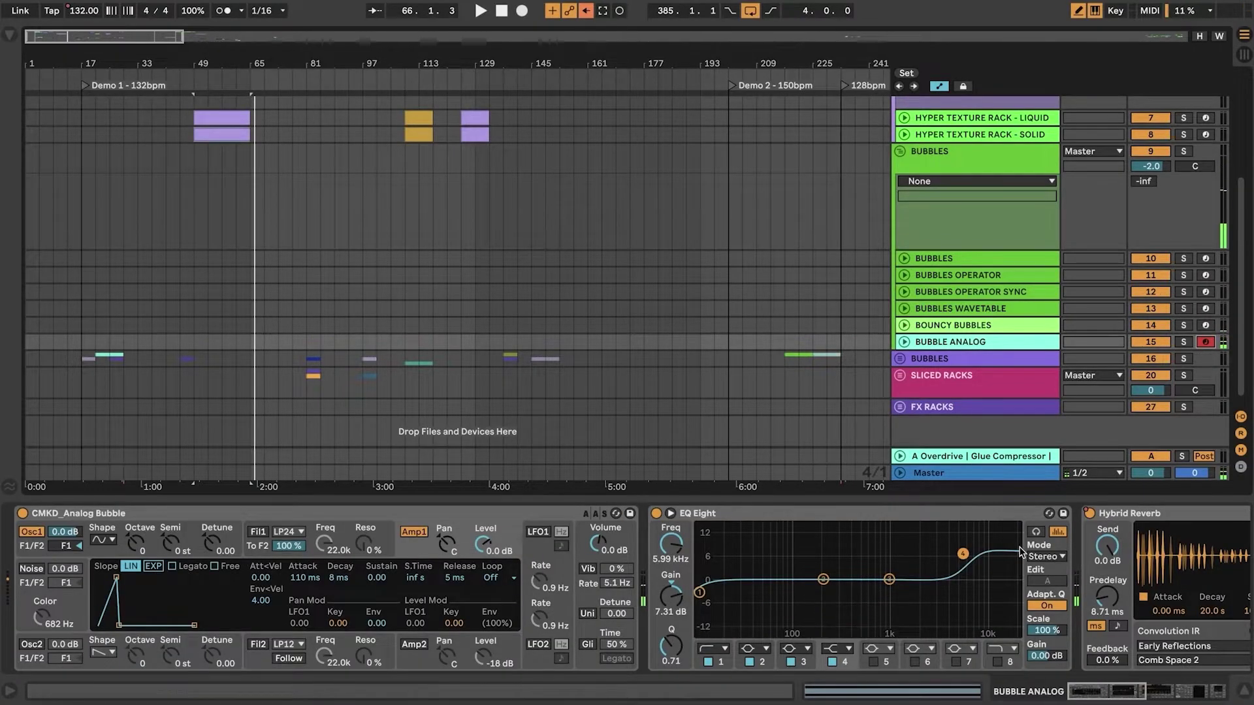
- Fold the green BUBBLES group, unfold the purple BUBBLES group and select its BUBBLES ANALOG + WAVETABLE track
left_click(968, 259)
double_click(967, 150)
key("Down")
key("Right")
left_click(954, 261)
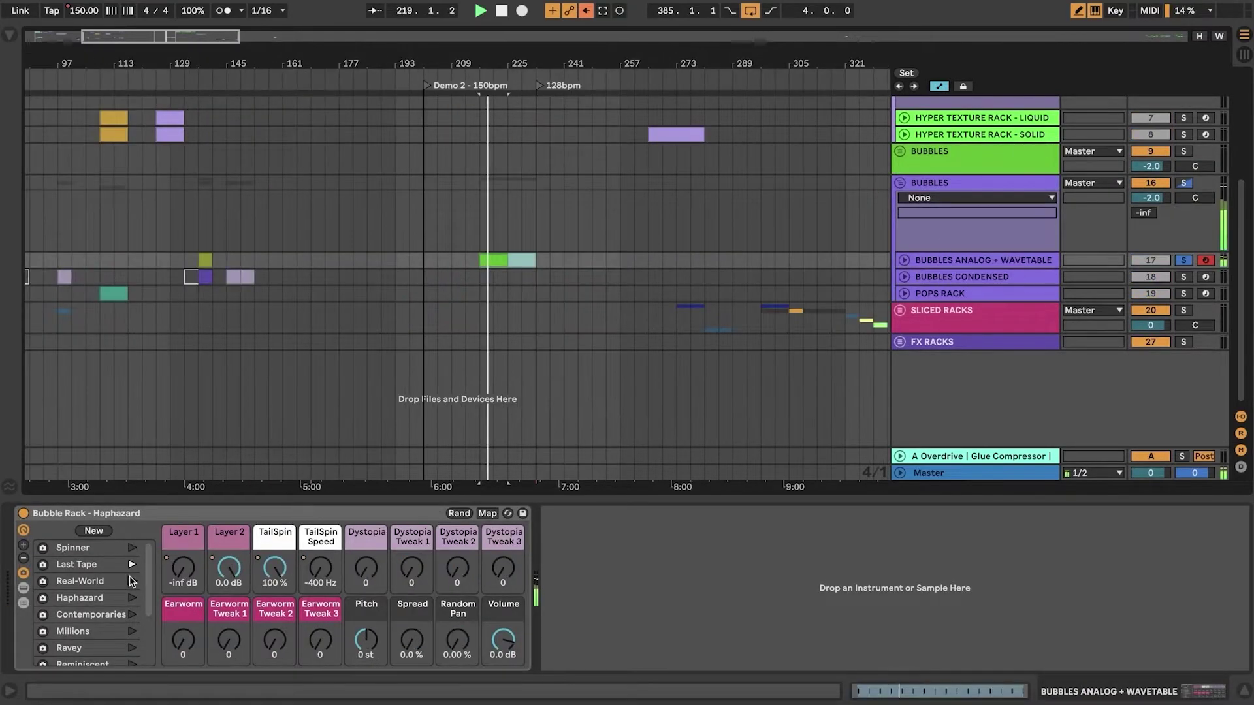
- Audition the BUBBLES ANALOG + WAVETABLE rack's Haphazard, Contemporaries, Millions, Ravey, Reminiscent, Many Systems and Some Extent variations during playback
scroll(256, 326, "left", 5)
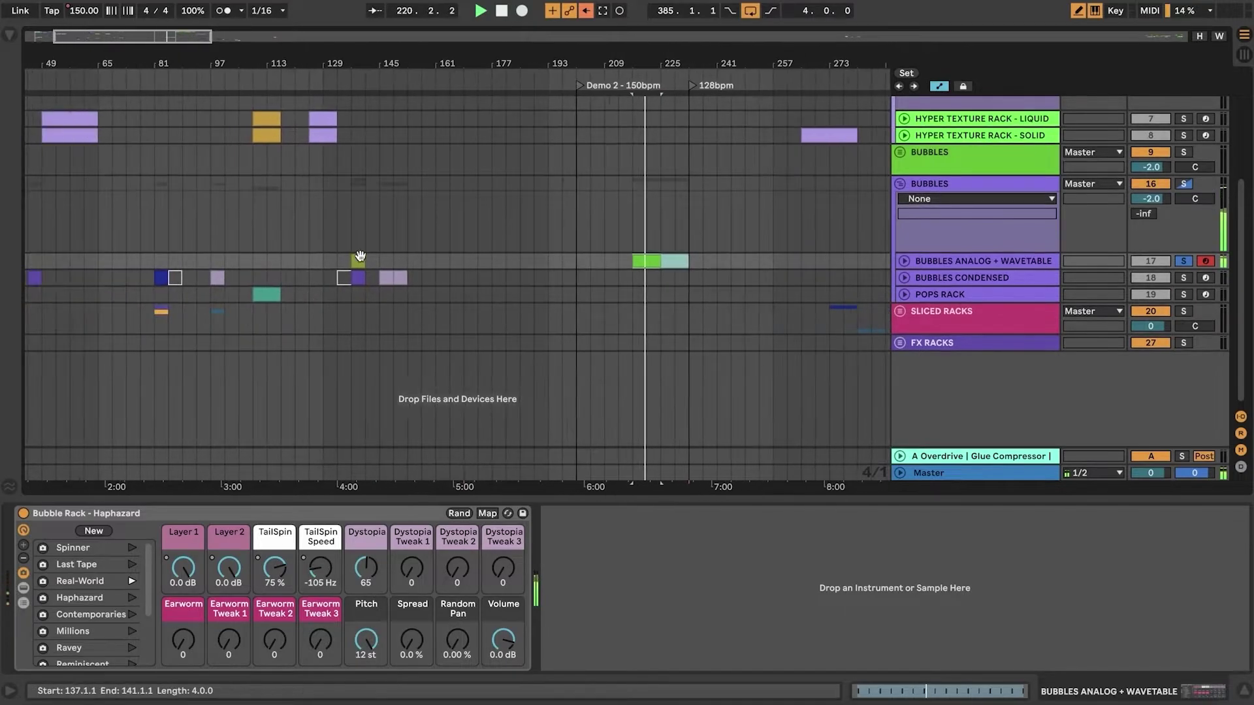
left_click(131, 599)
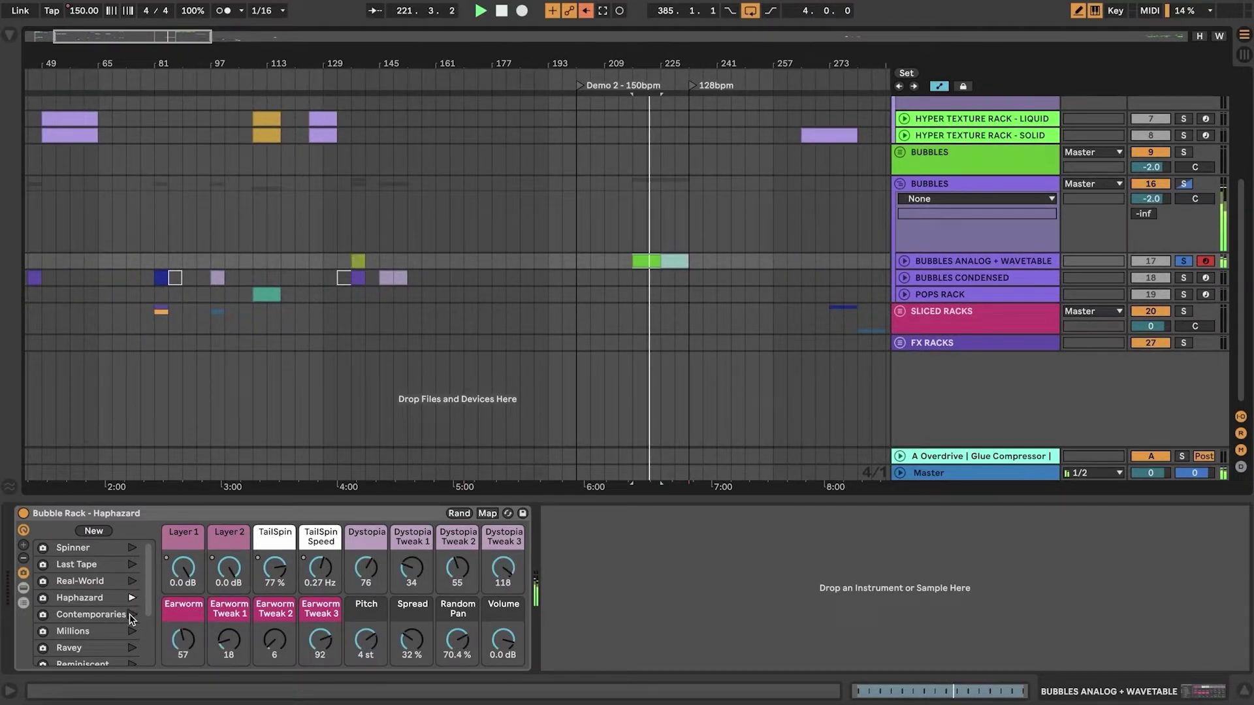
left_click(131, 615)
left_click(132, 632)
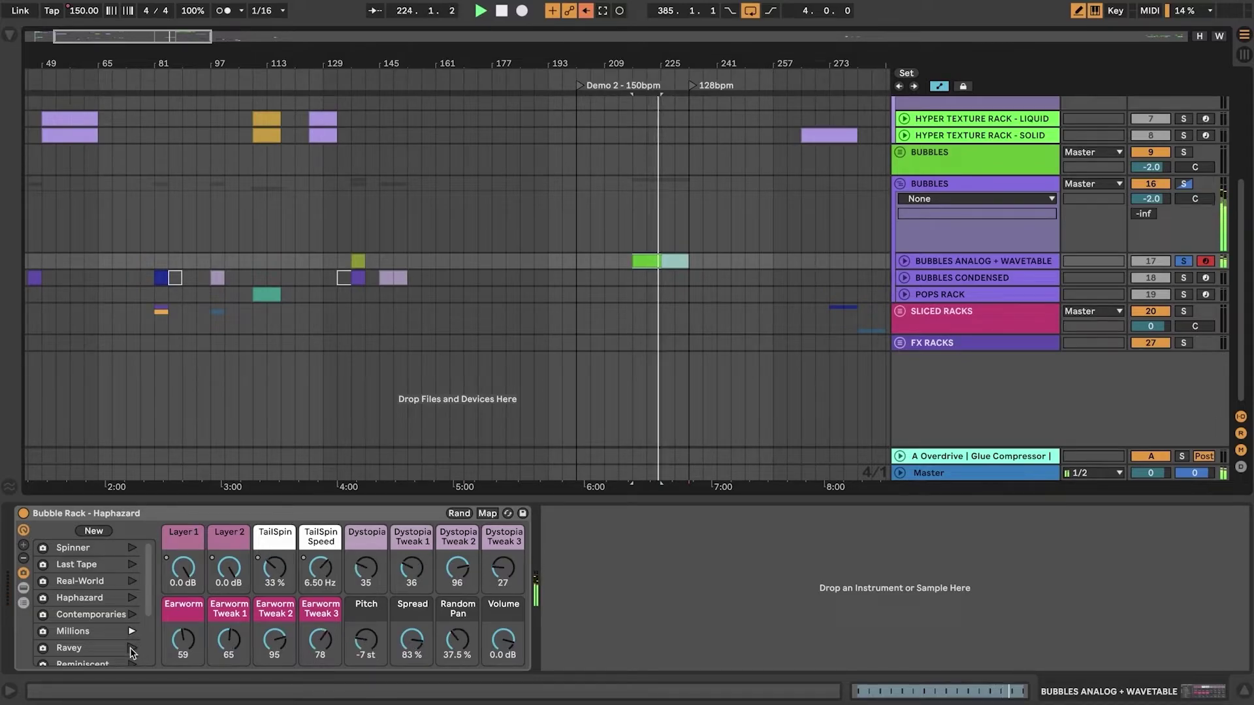
left_click(132, 646)
scroll(132, 644, "down", 3)
left_click(131, 612)
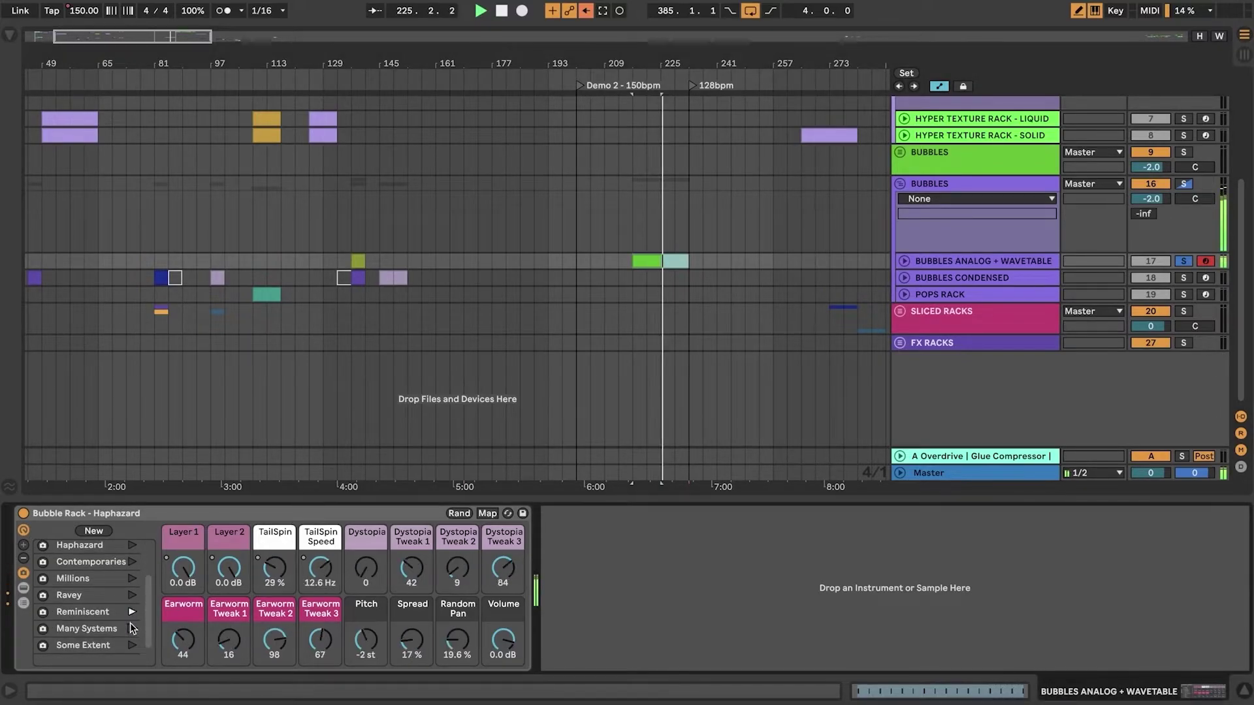
left_click(132, 631)
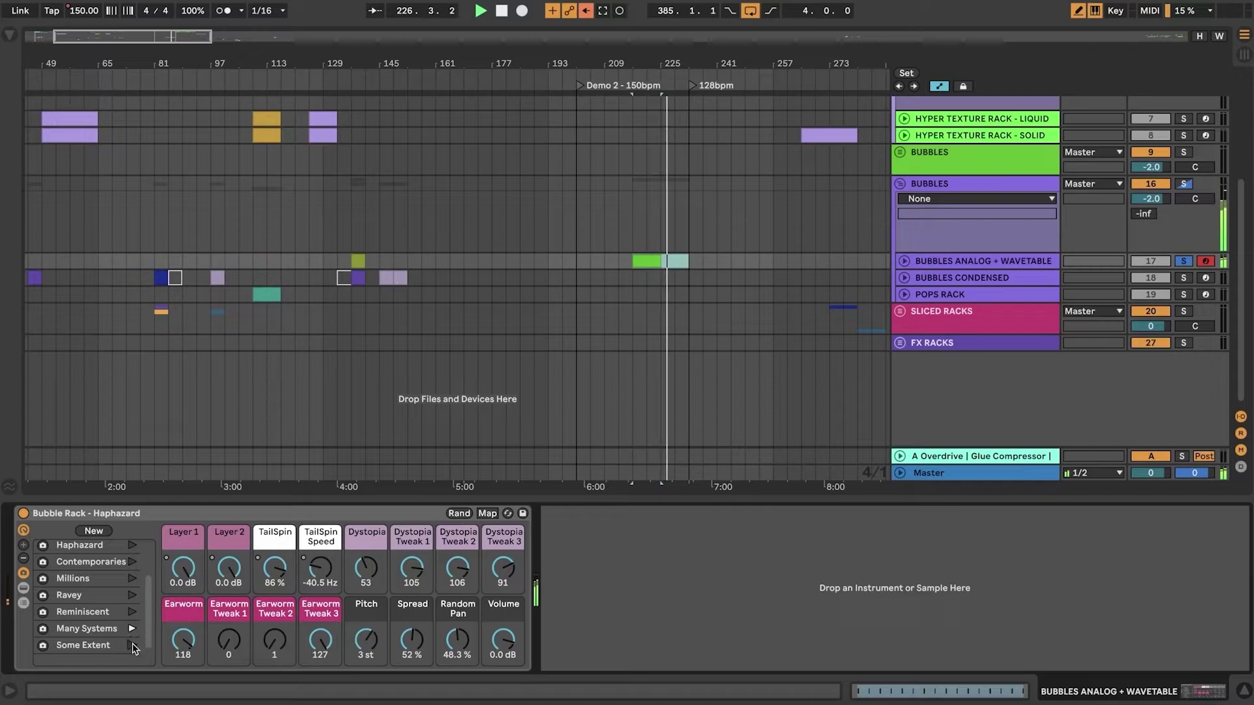
left_click(132, 646)
- Play the BUBBLES CONDENSED clip at bar 137 and audition the Doppler, Groucho, Floral, DrizzleCat, Reso, SpaceEcho, Alter Ego and Straw variations
left_click(352, 277)
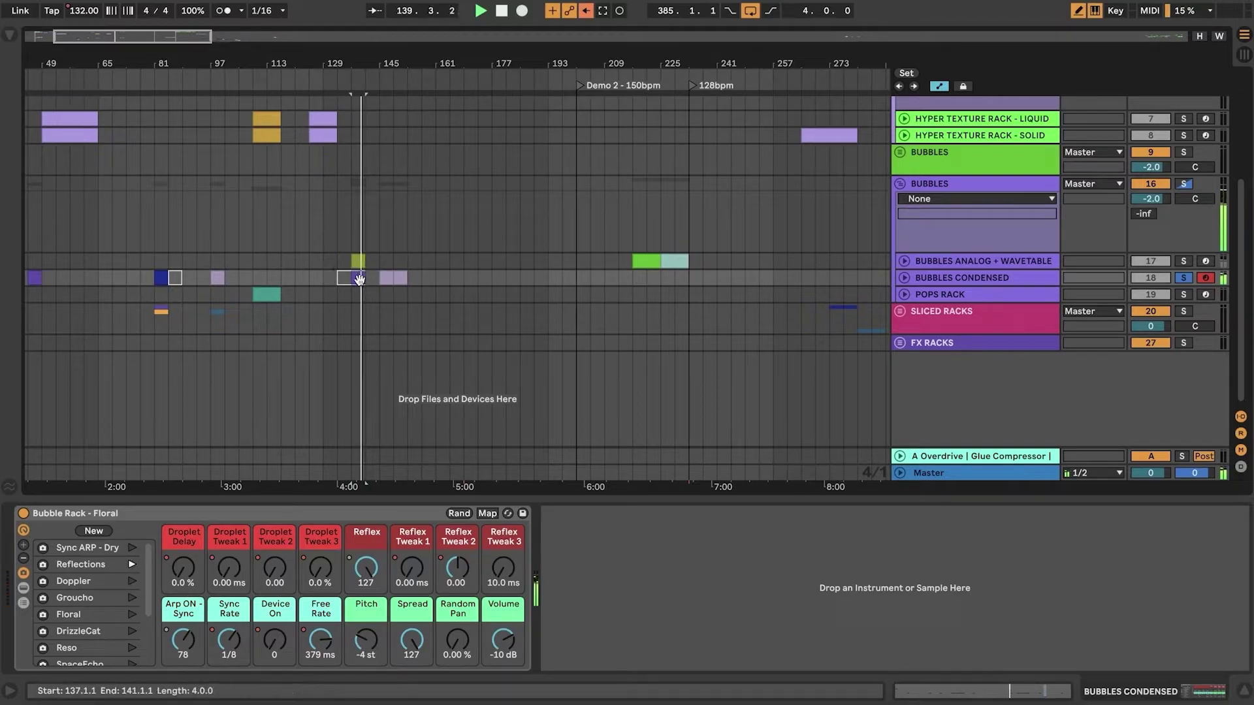
left_click(131, 581)
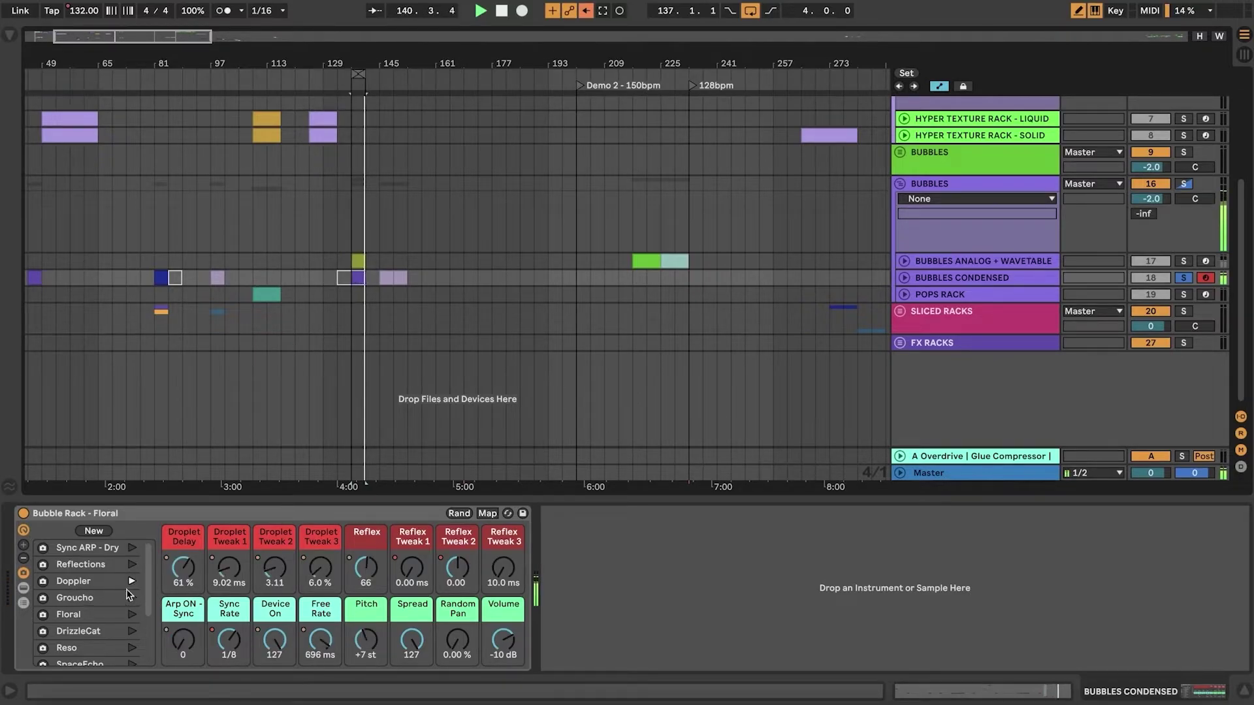
left_click(131, 599)
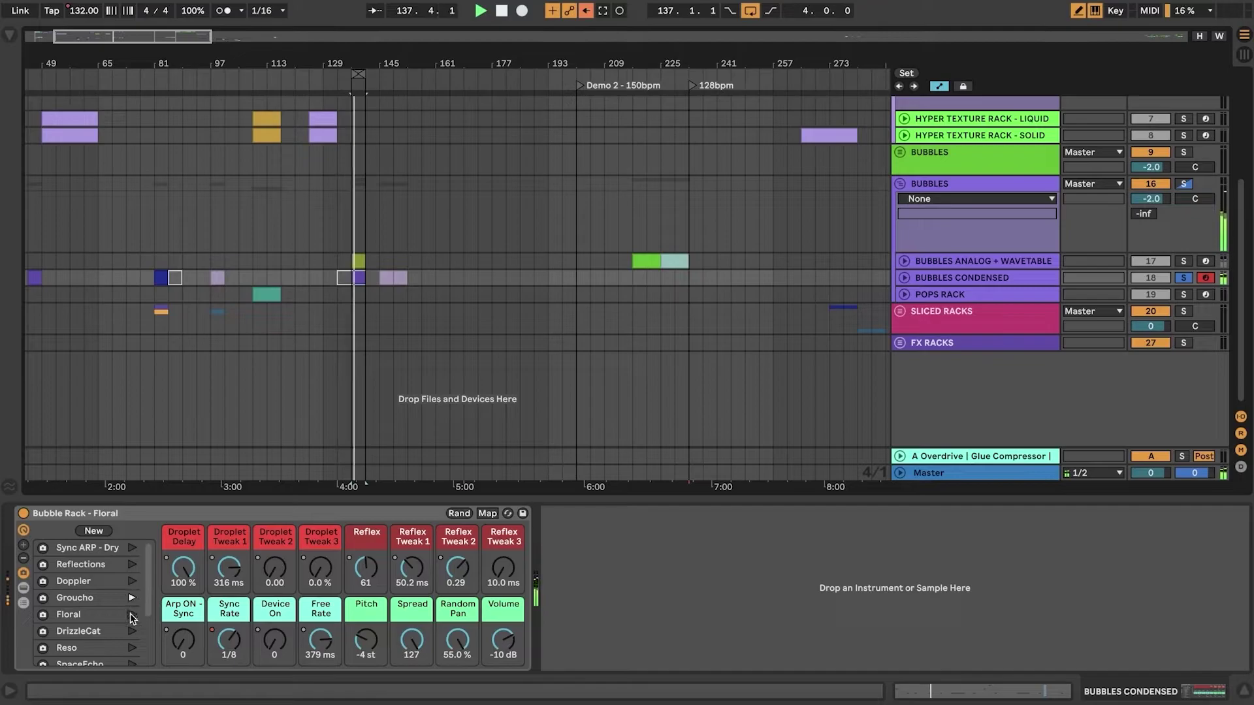
left_click(131, 615)
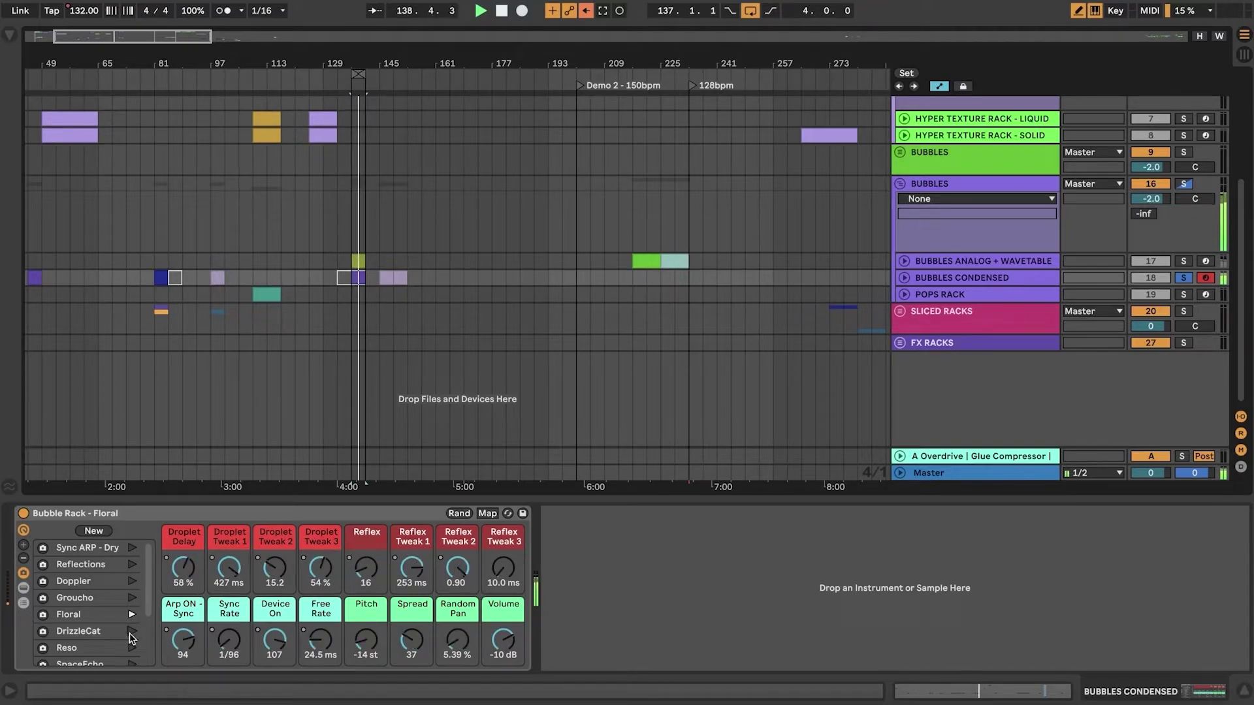
left_click(131, 632)
scroll(130, 634, "down", 2)
left_click(132, 607)
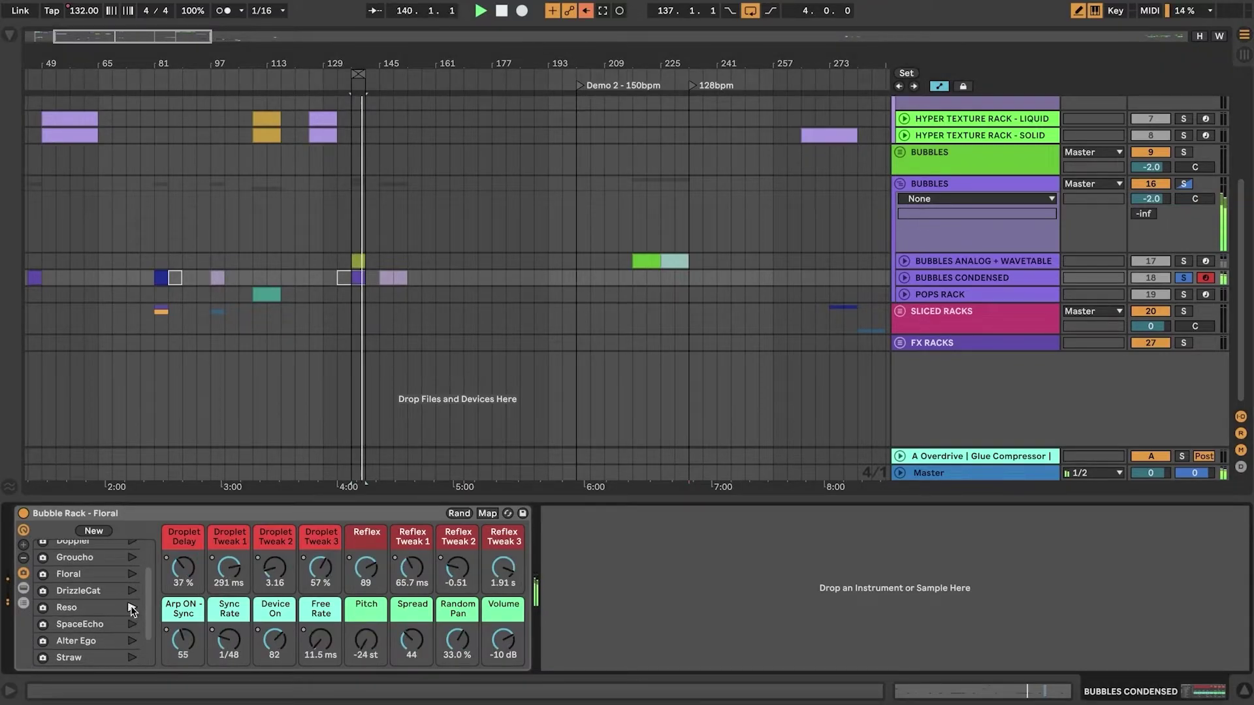
left_click(131, 625)
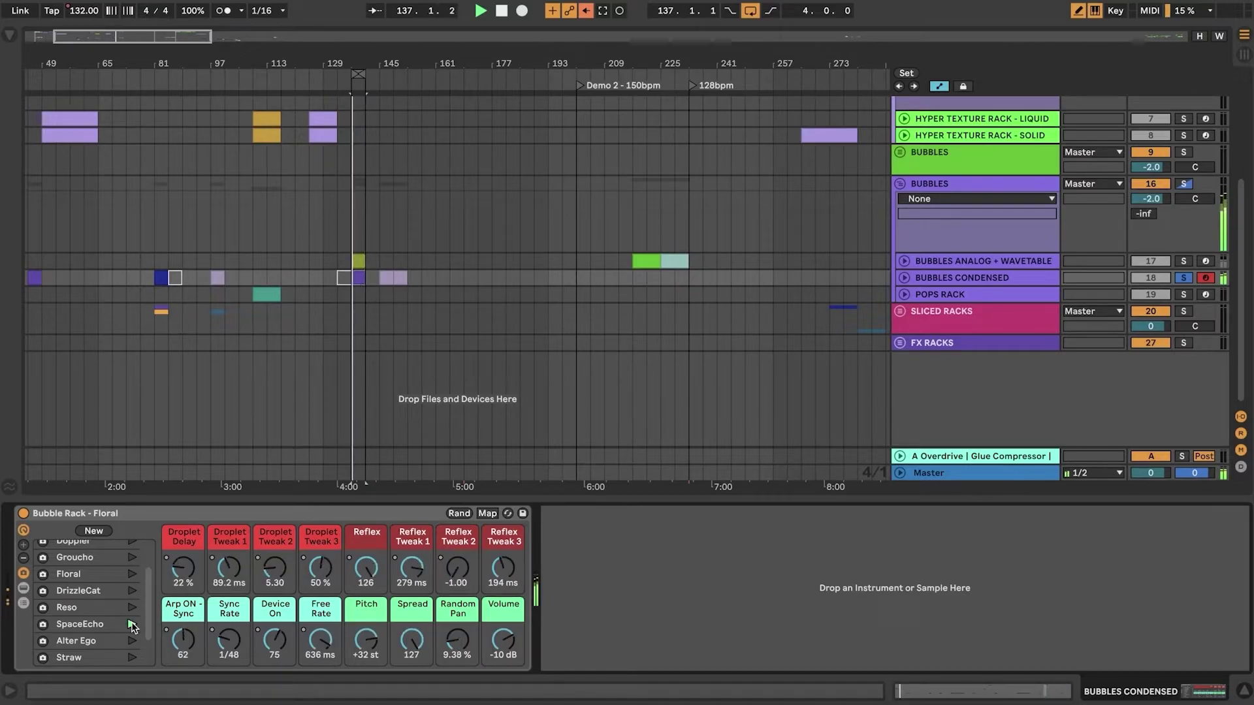
left_click(131, 641)
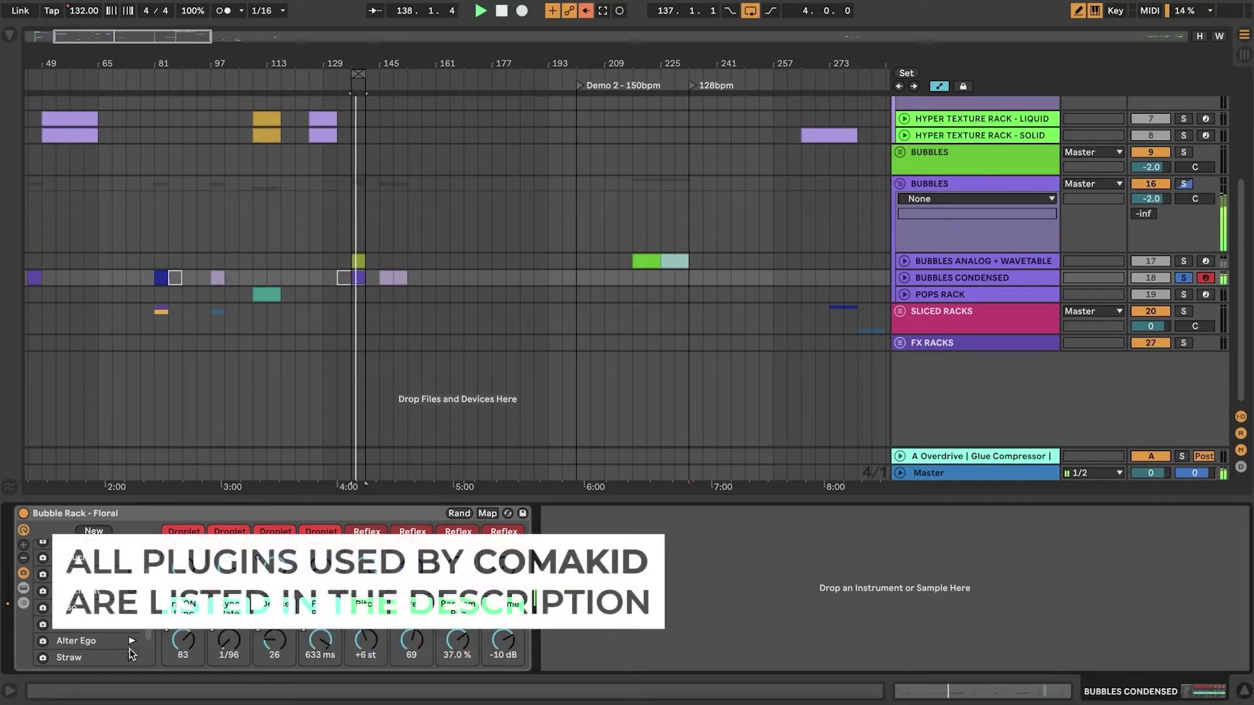
left_click(132, 659)
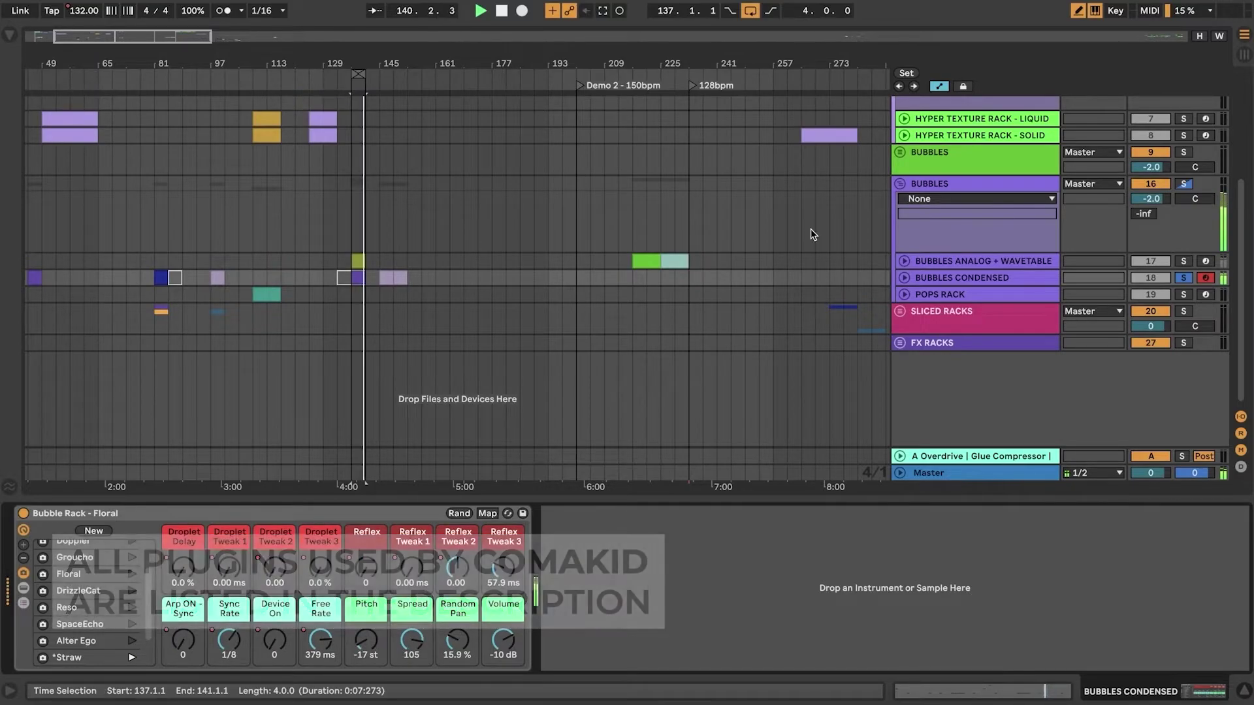
- Play the POPS RACK clip at bar 109 and loop its eight bars
left_click(266, 296)
key("space")
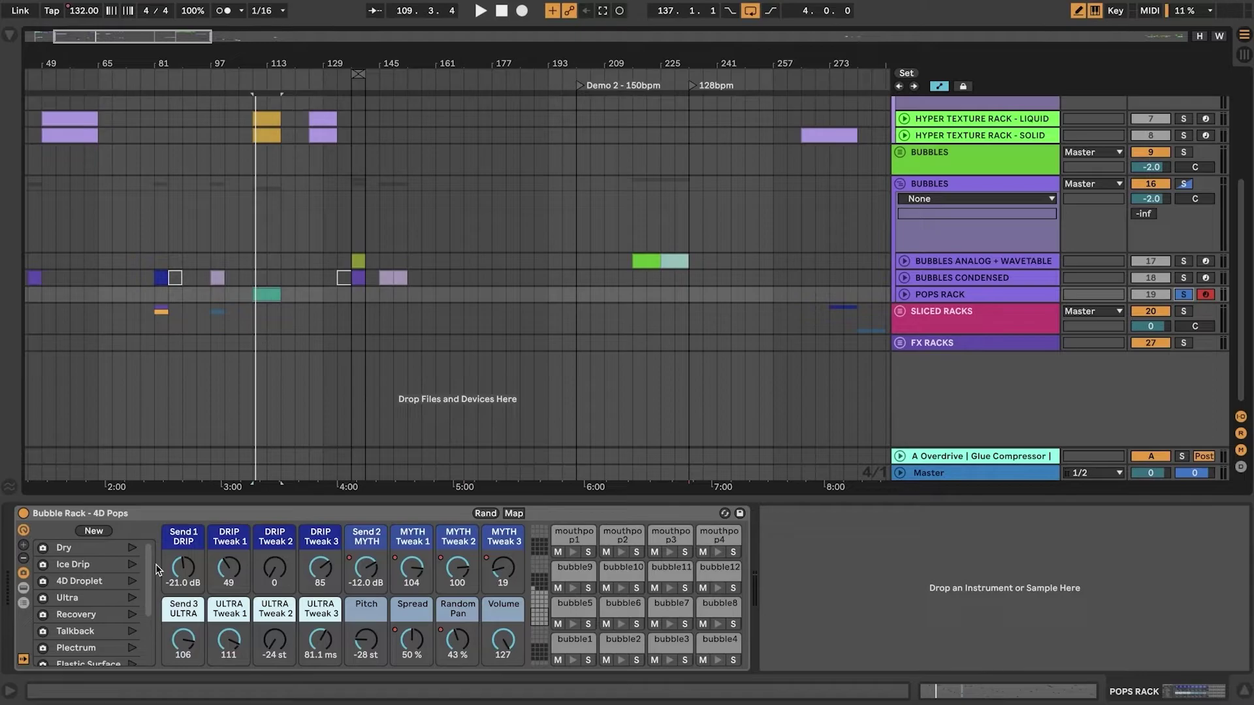
key("space")
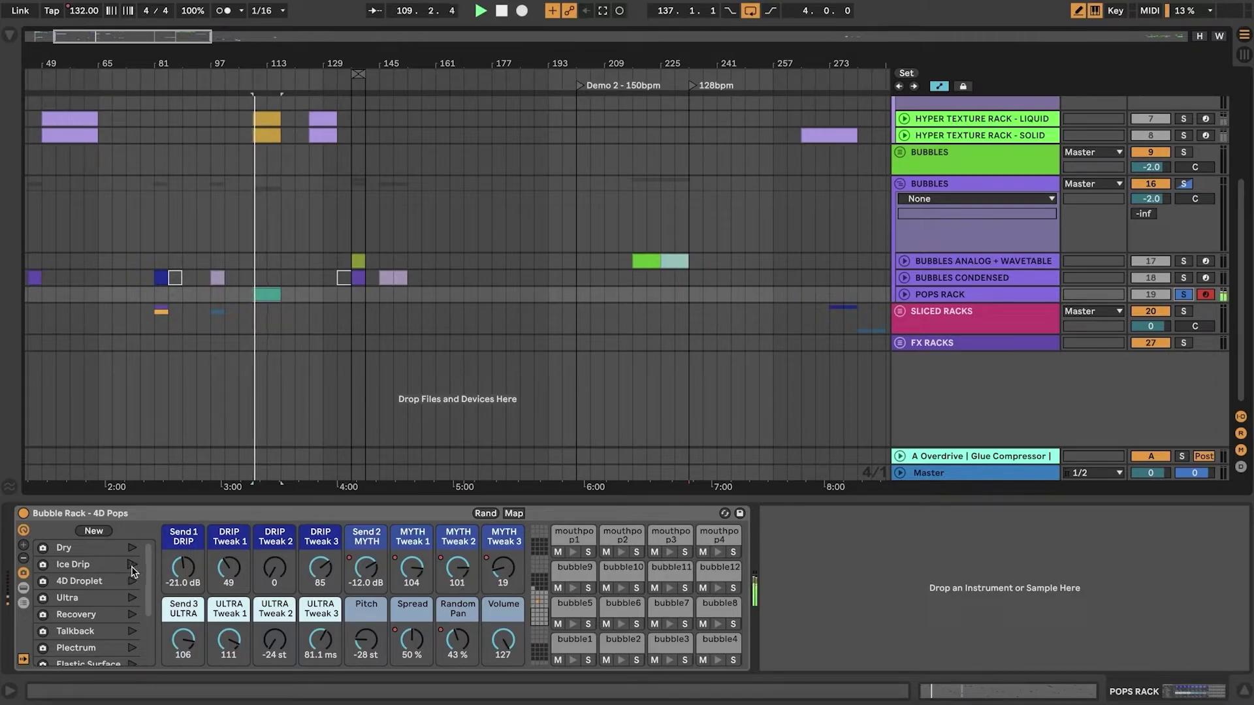
left_click(268, 294)
key("ctrl+l")
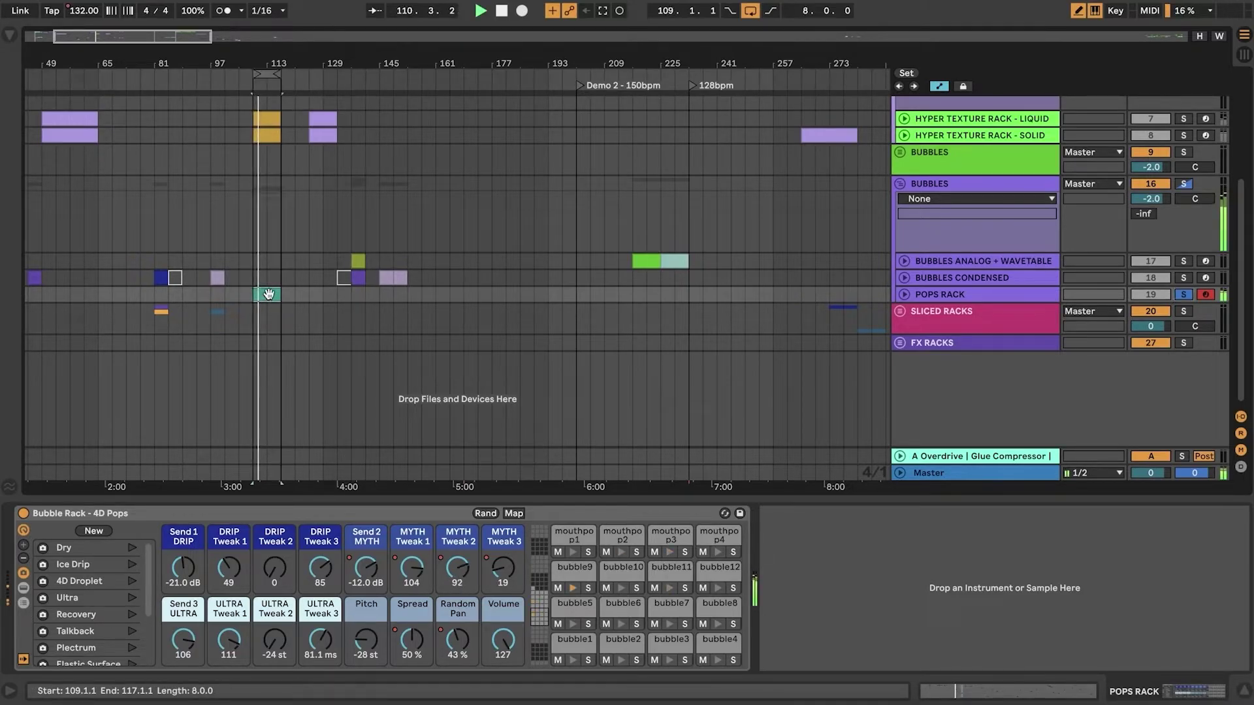
- Audition the POPS RACK's Ice Drip, 4D Droplet, Ultra, Recovery, Plectrum, Elastic Surface, Hubris and Wi-Fi macro variations over the loop
left_click(132, 565)
left_click(132, 581)
left_click(132, 598)
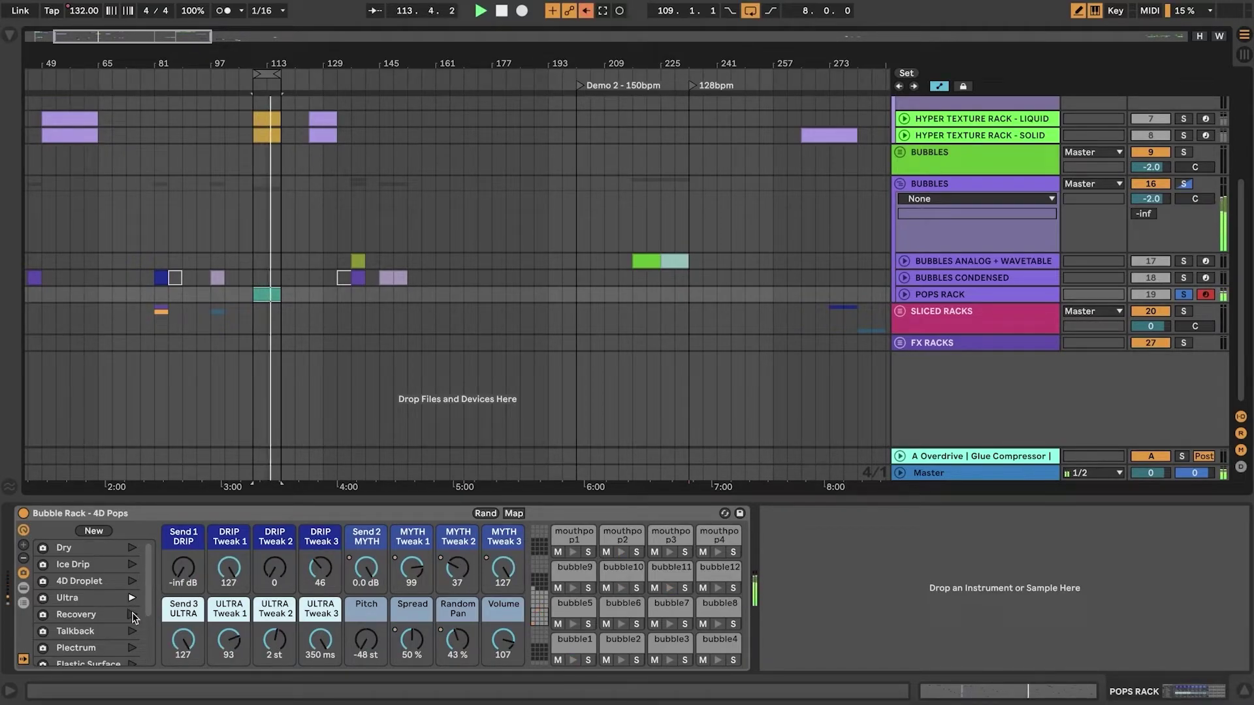
scroll(132, 617, "down", 3)
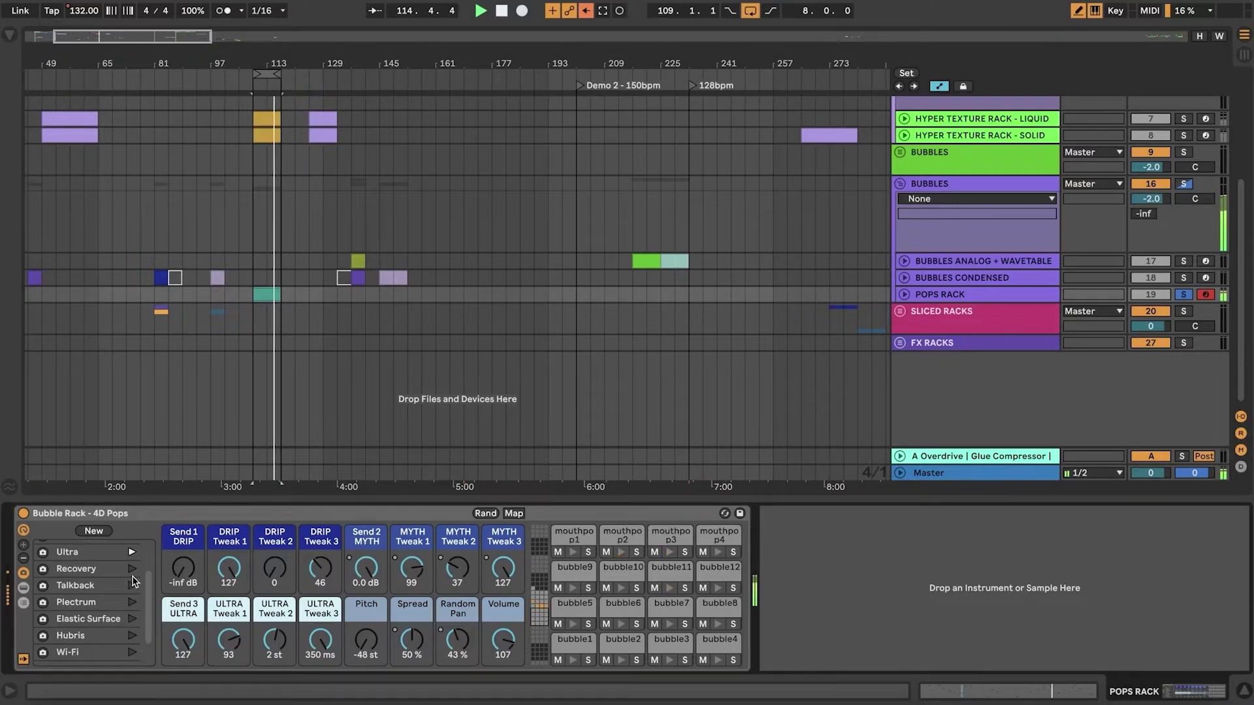
left_click(133, 569)
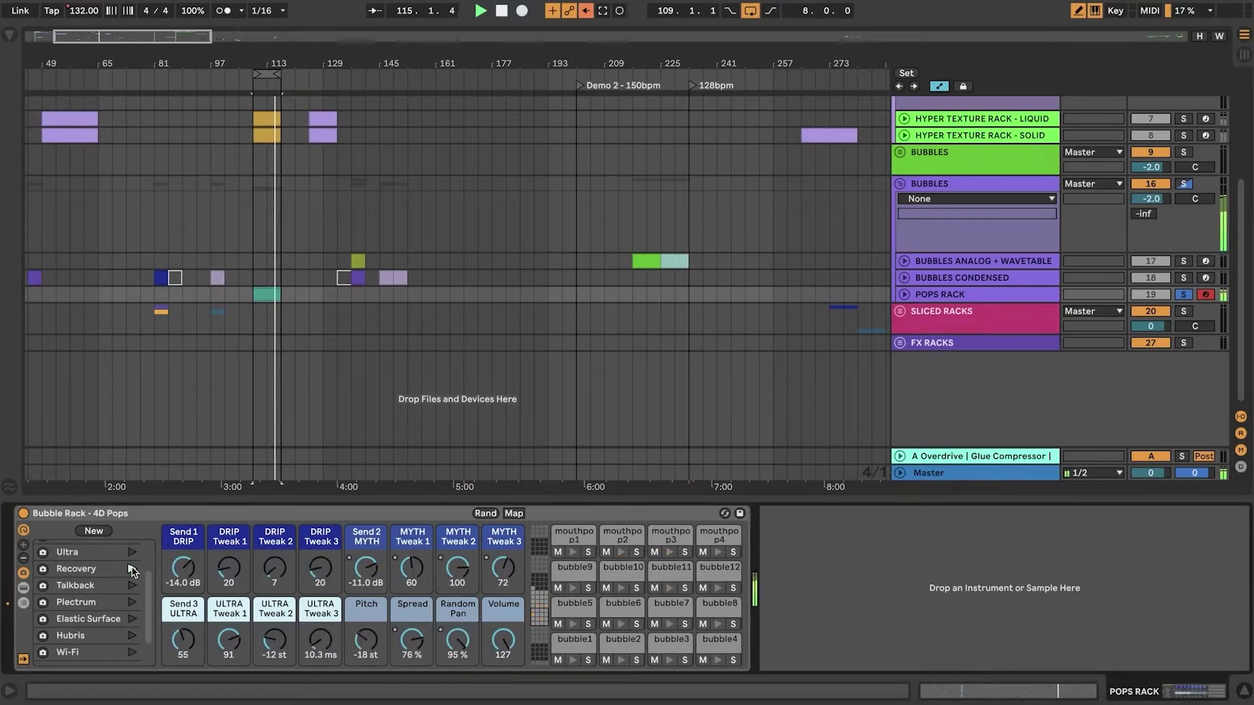
left_click(133, 603)
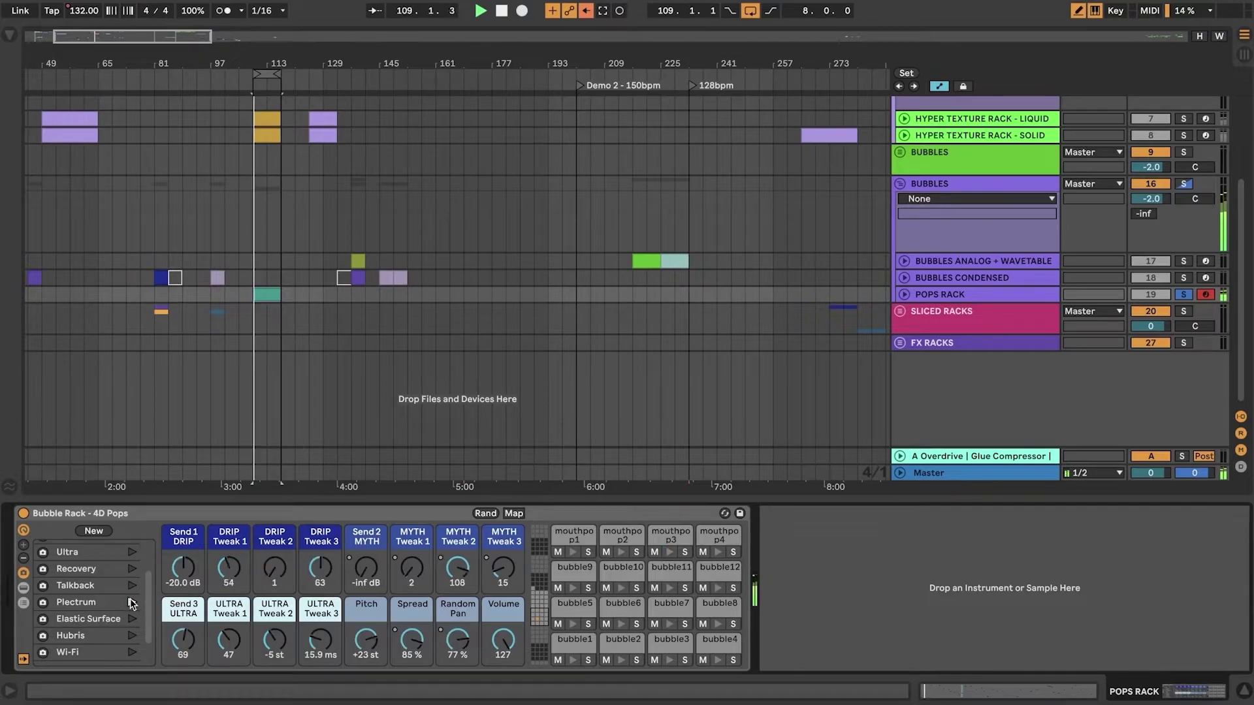
left_click(132, 619)
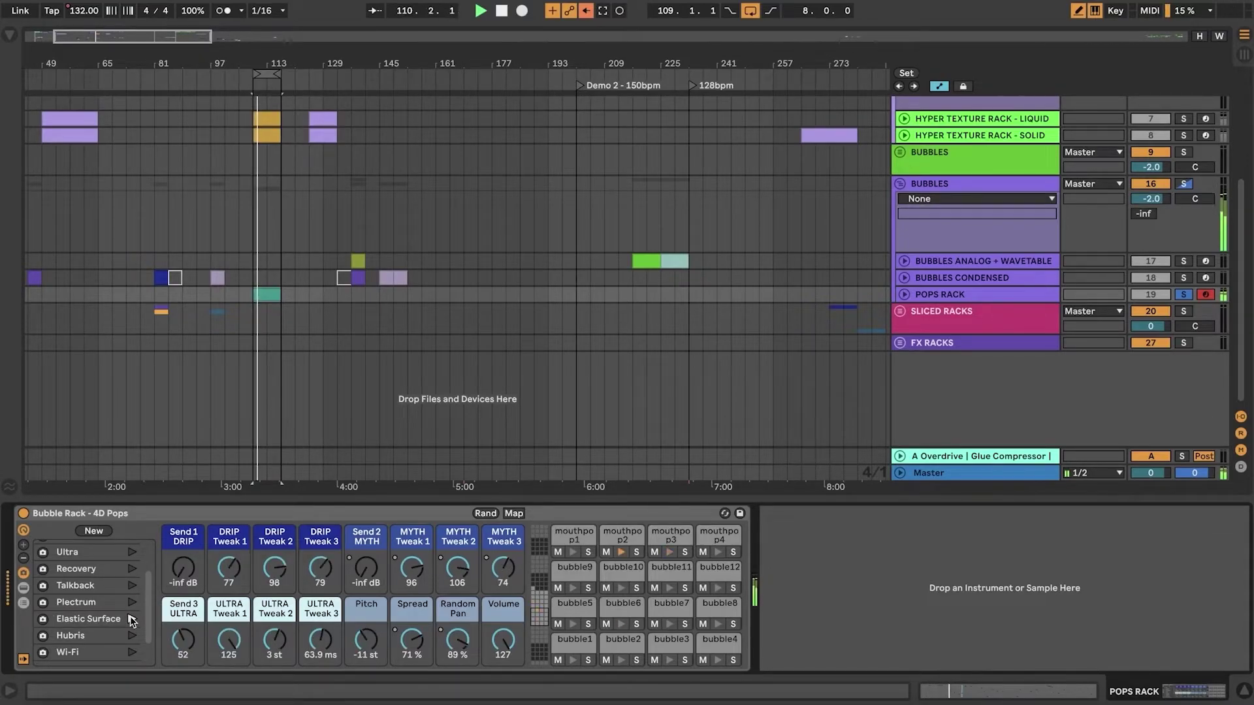
scroll(133, 620, "down", 1)
left_click(133, 617)
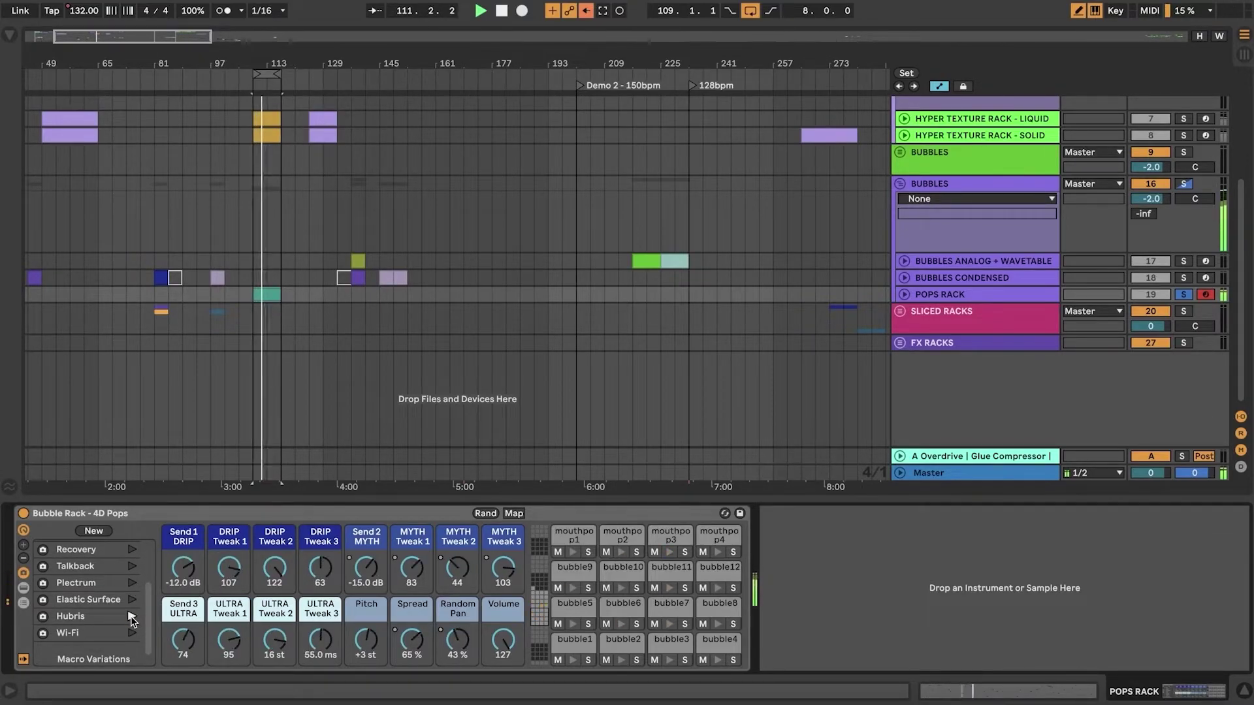
left_click(133, 635)
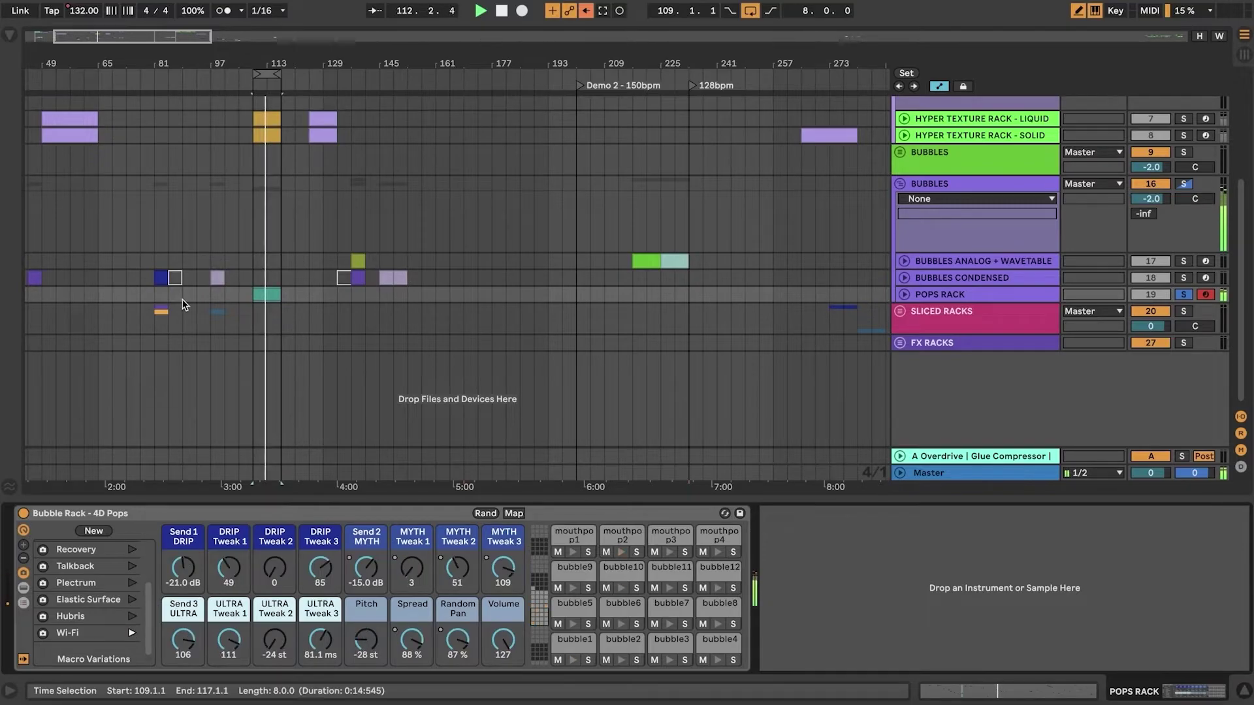
- Select the Pluck Texture clip on FX RACK 1 at bar 529 and play it back
scroll(472, 281, "left", 10)
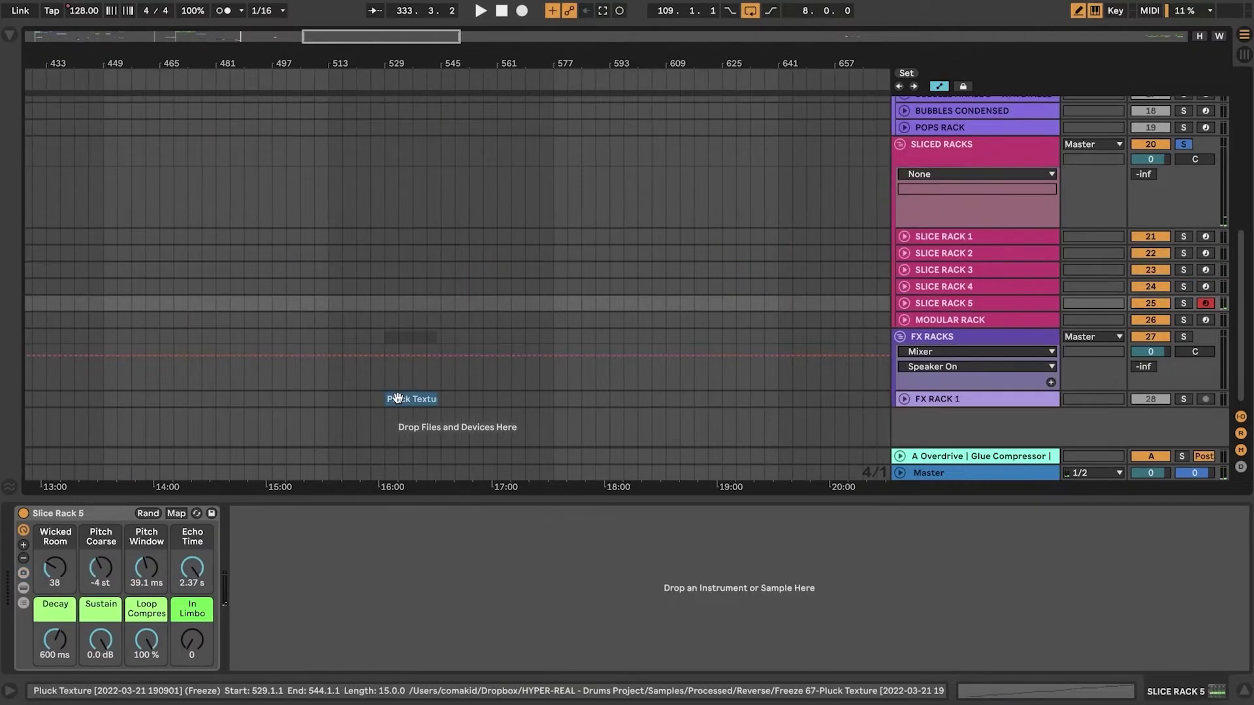
left_click(398, 399)
key("space")
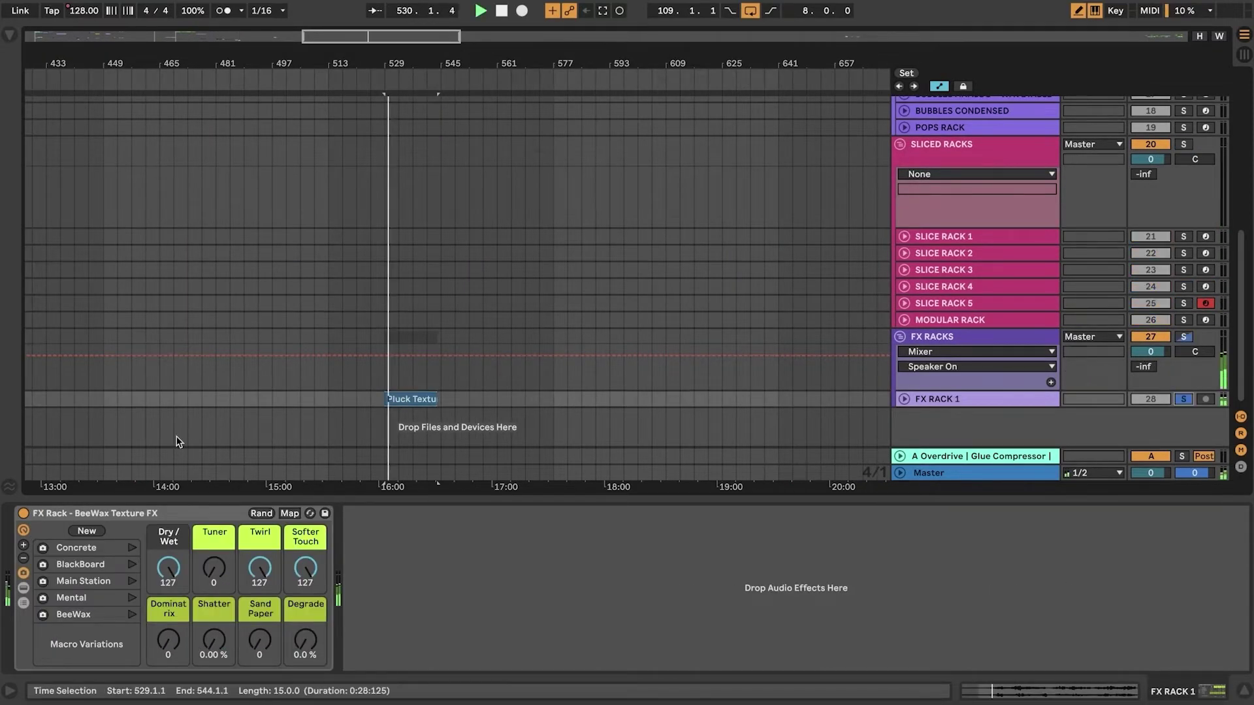
- Sweep the Tuner, Dominatrix and Softer Touch macros of the BeeWax Texture FX rack while the Pluck Texture clip plays
left_click_drag(213, 569, 214, 506)
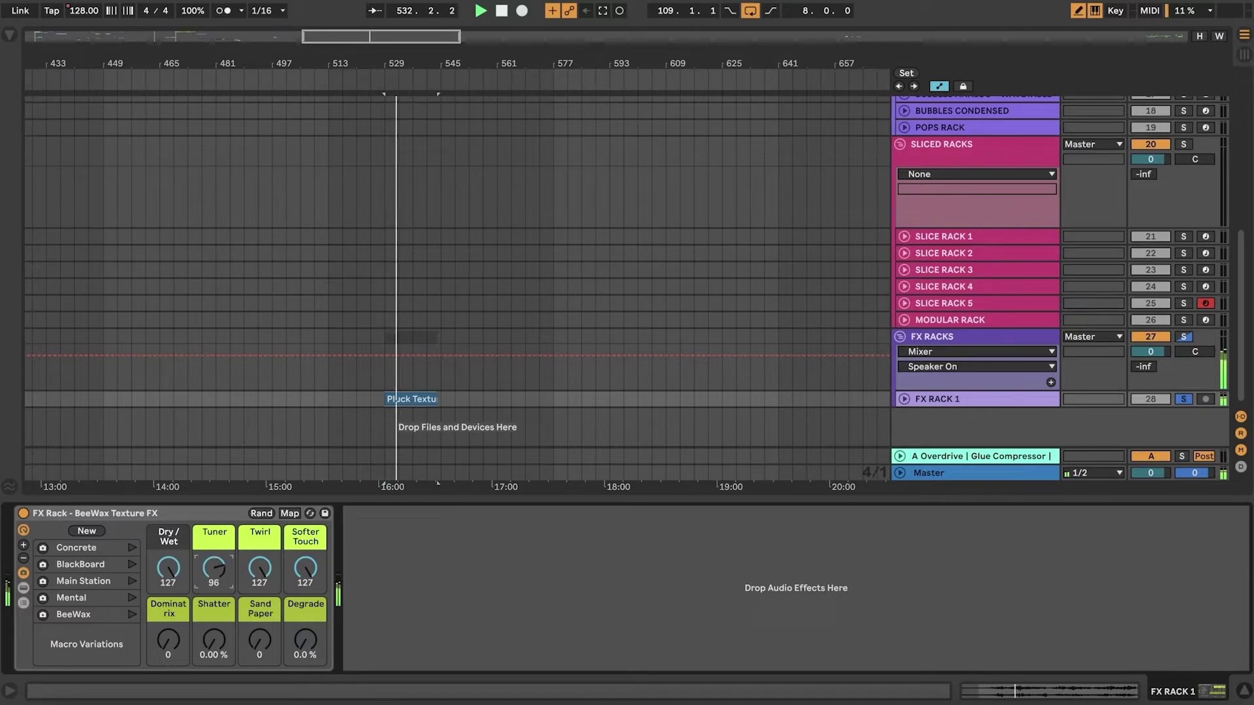
left_click_drag(214, 569, 213, 579)
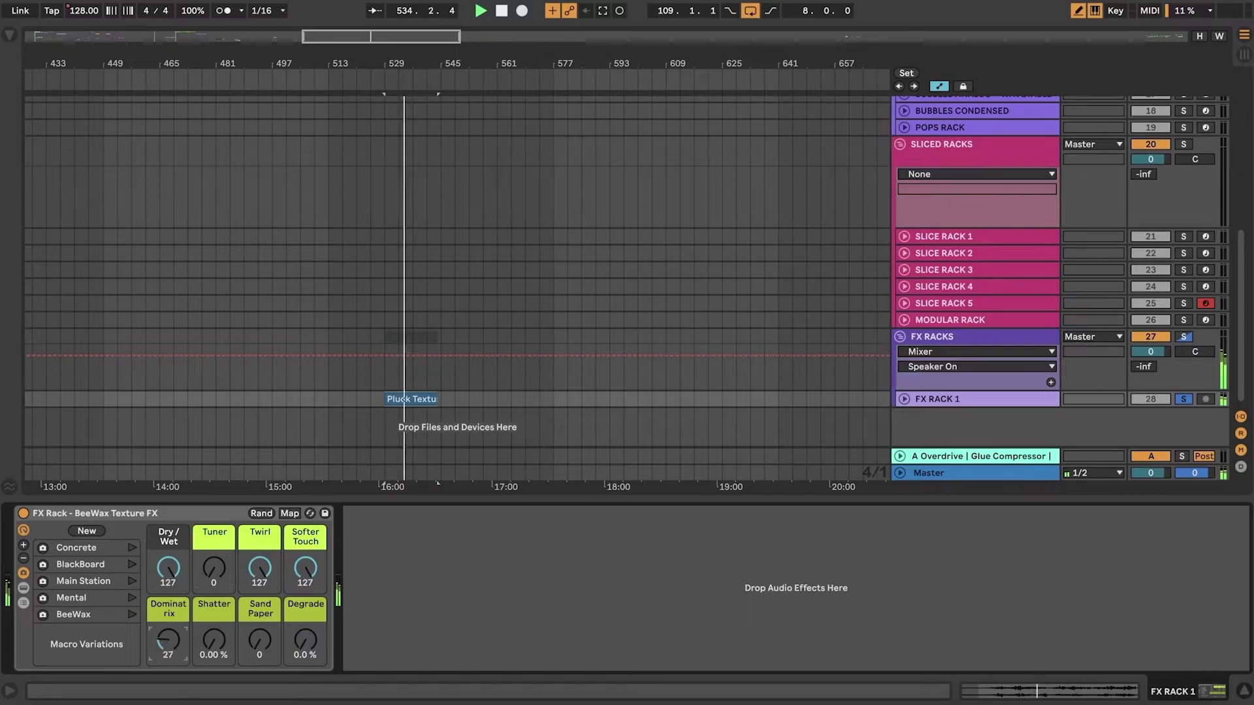
left_click_drag(168, 640, 167, 664)
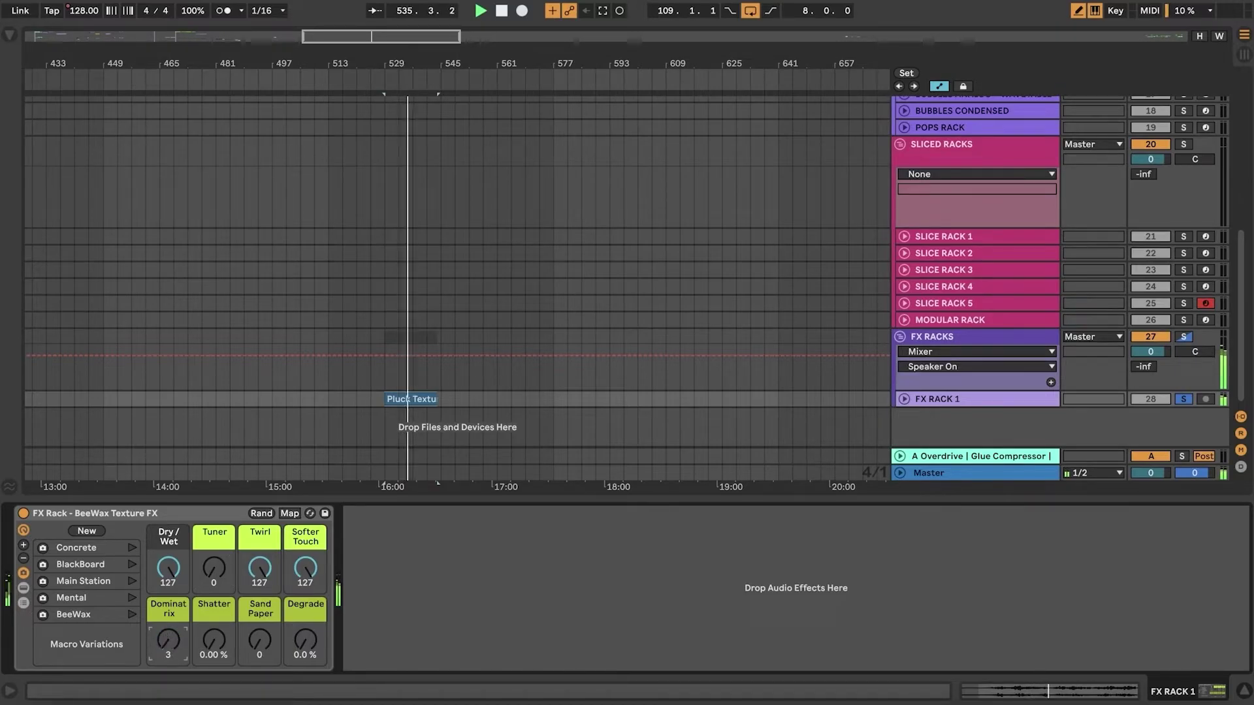
left_click_drag(168, 641, 168, 632)
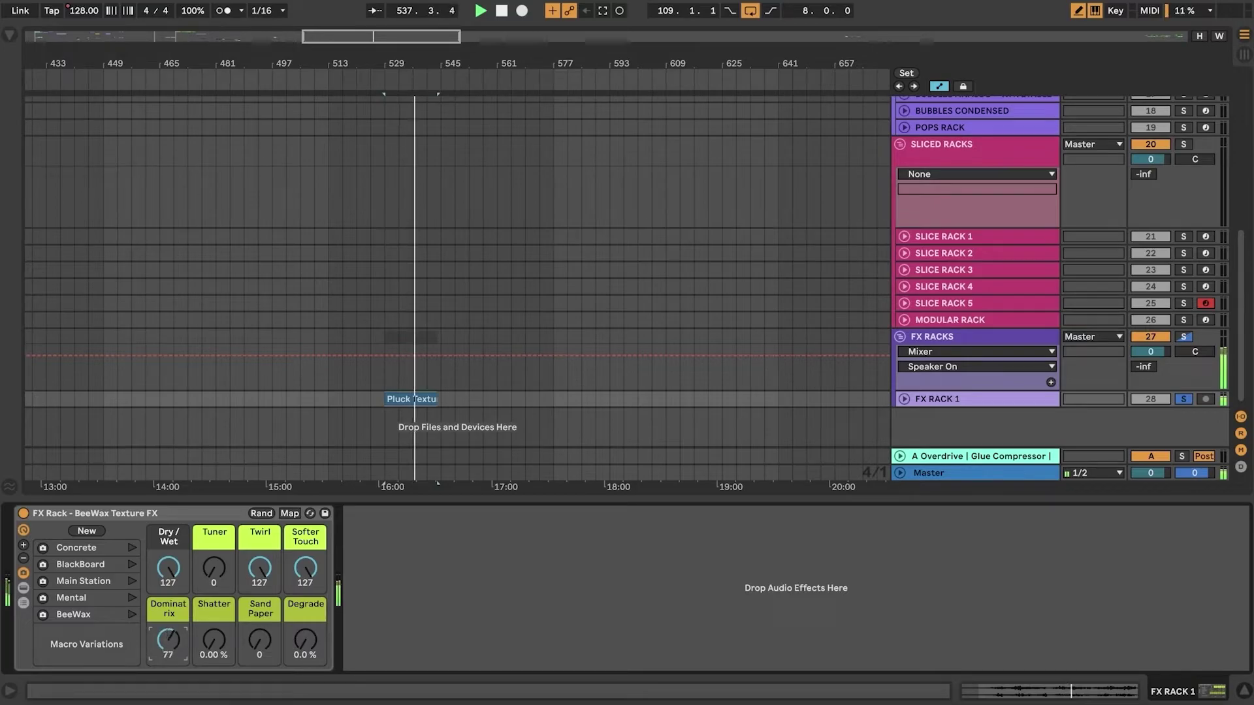
left_click_drag(168, 641, 168, 679)
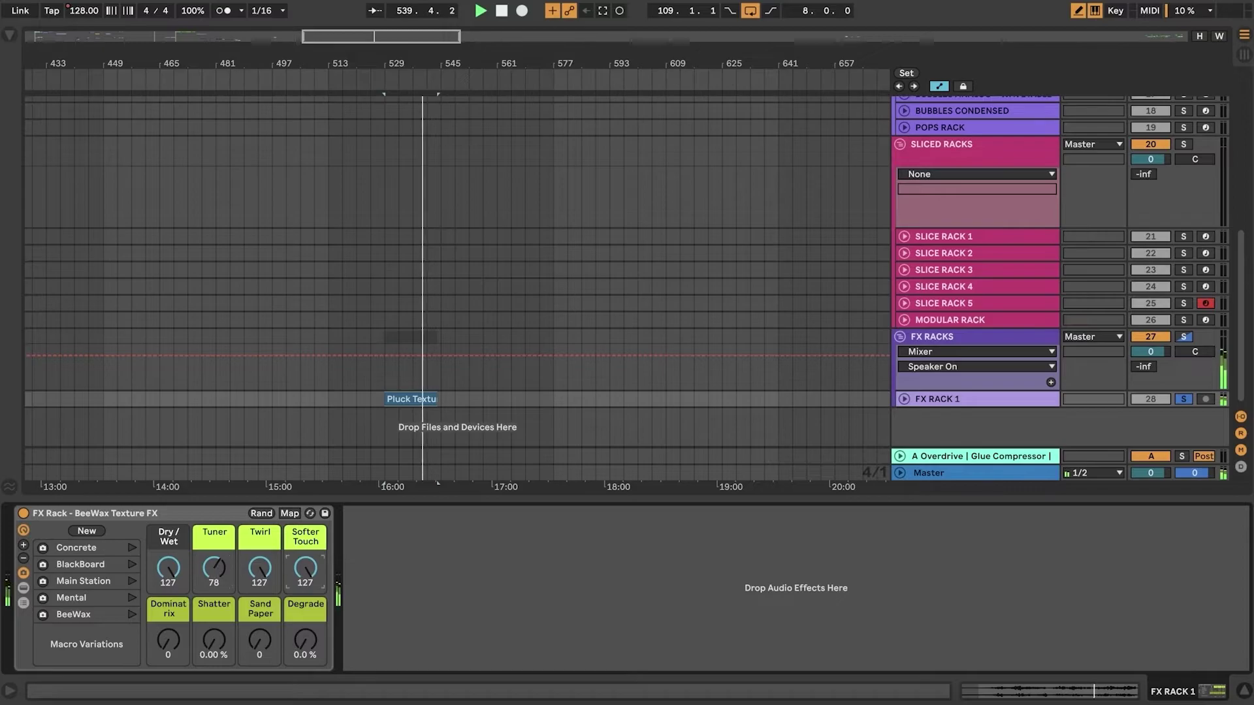
left_click_drag(302, 574, 305, 601)
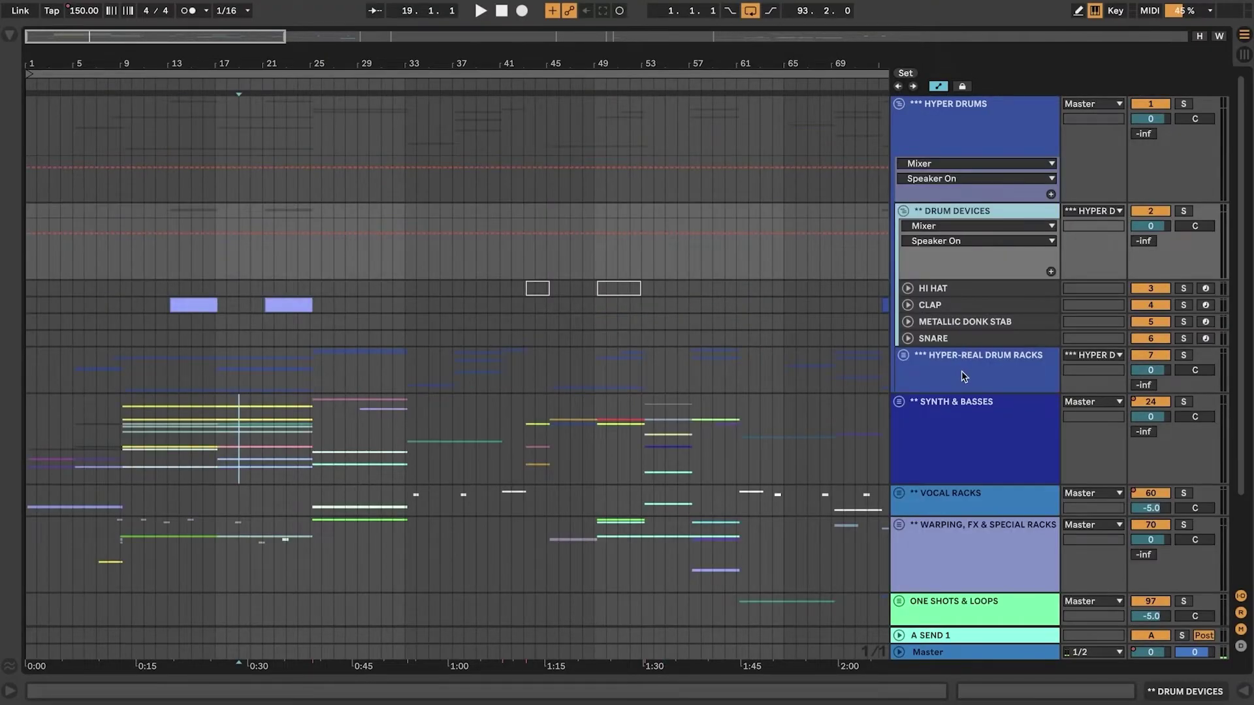
- Unfold the HYPER-REAL DRUM RACKS and SYNTH & BASSES groups to examine their tracks
double_click(962, 372)
scroll(958, 368, "down", 4)
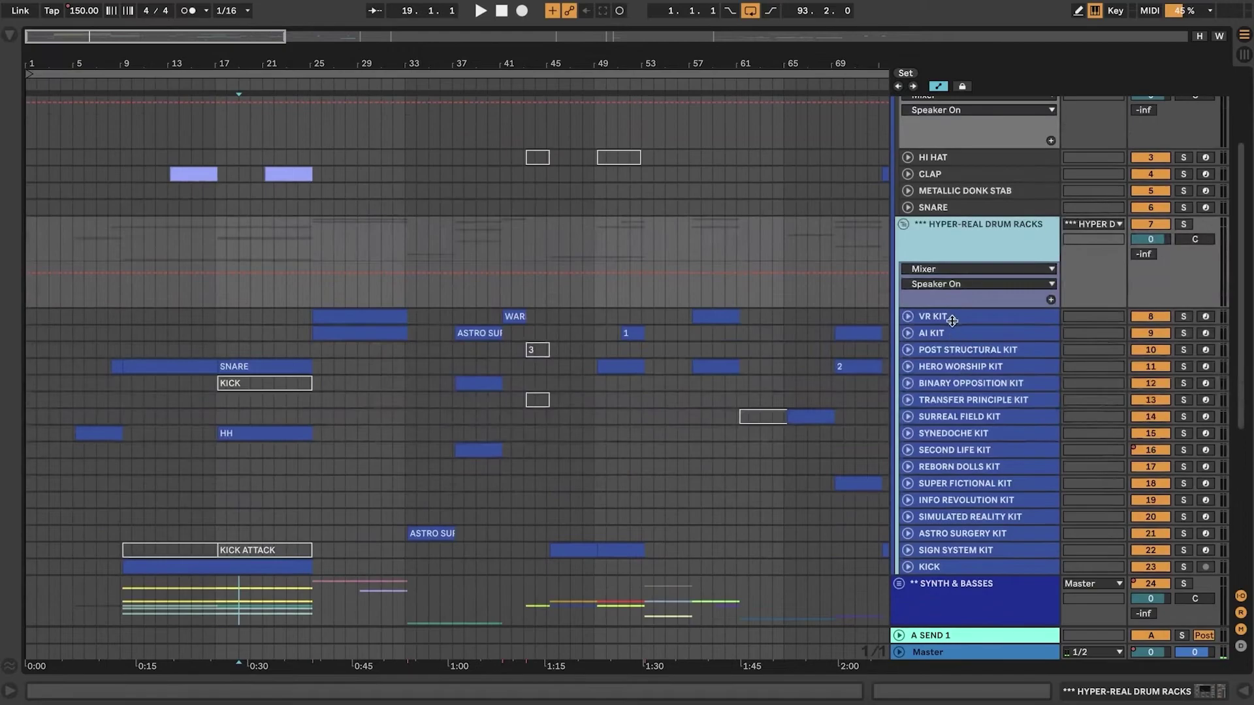
scroll(961, 521, "down", 2)
double_click(961, 521)
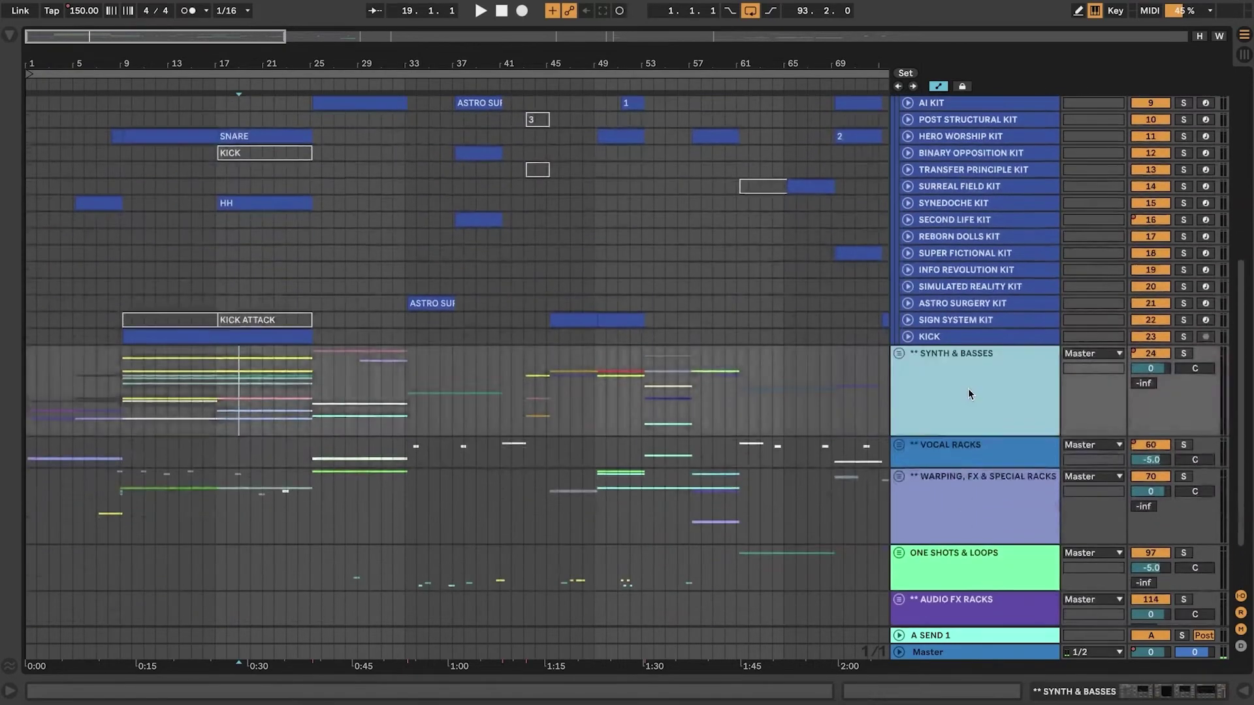
scroll(968, 388, "down", 5)
scroll(968, 388, "down", 3)
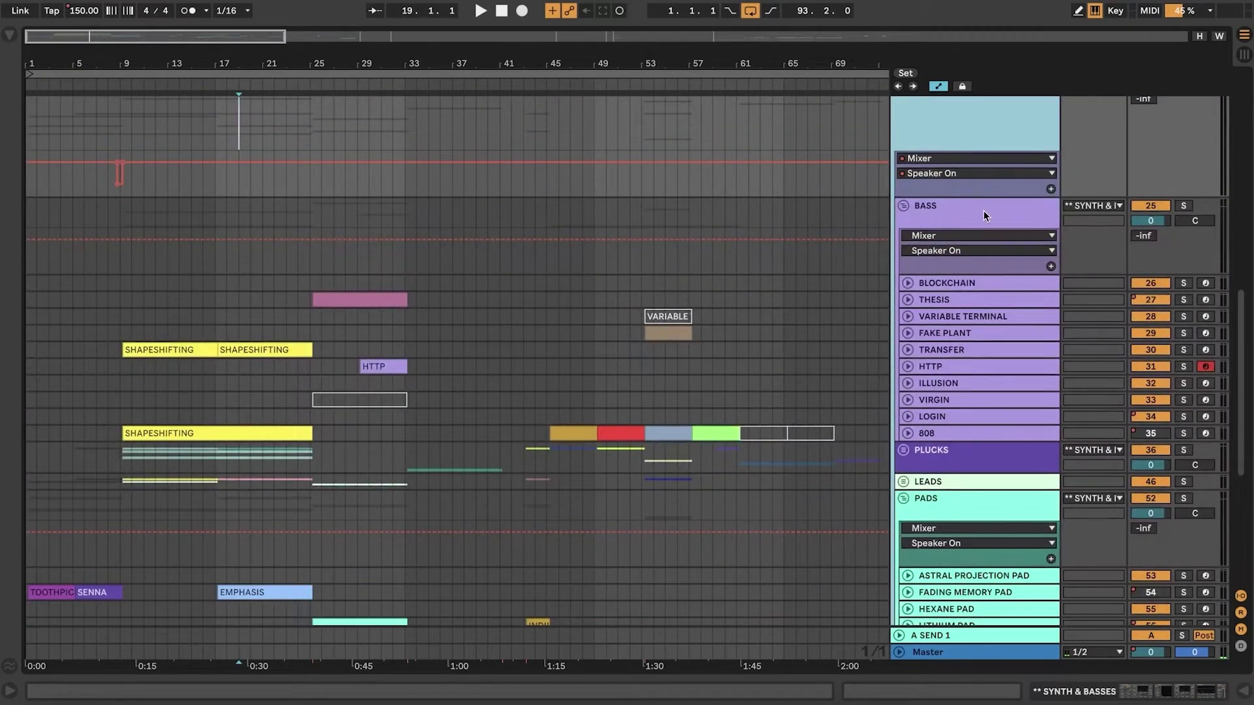
- Unfold the PLUCKS and LEADS subgroups within SYNTH & BASSES and select the PADS group
left_click(984, 211)
double_click(964, 464)
scroll(946, 206, "down", 10)
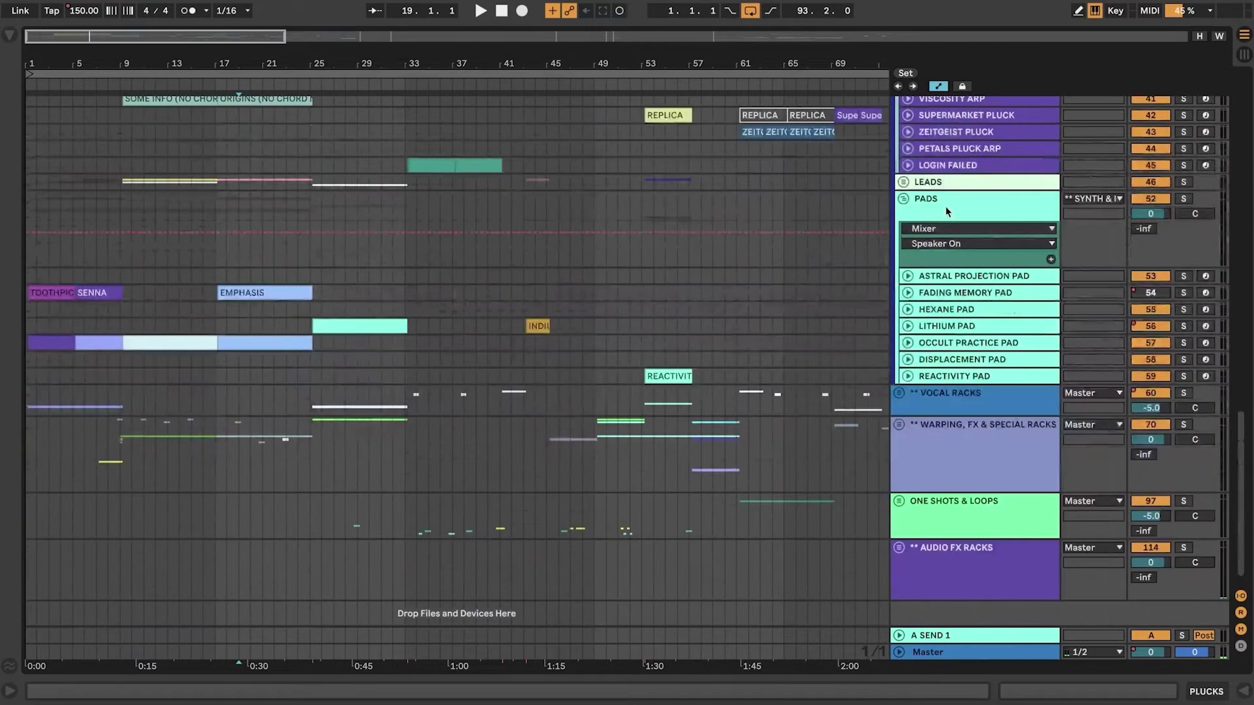
double_click(958, 179)
left_click(938, 337)
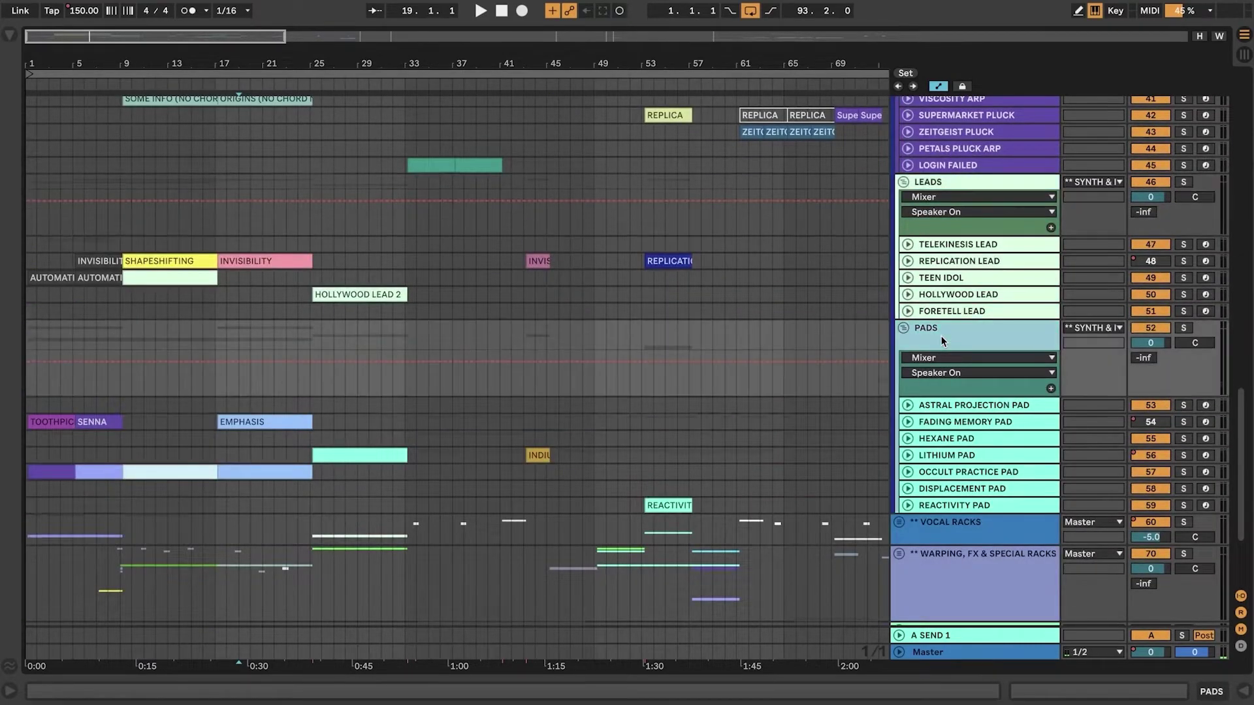
- Unfold the VOCAL RACKS group to examine its tracks
scroll(935, 466, "down", 2)
double_click(960, 448)
scroll(946, 420, "down", 3)
- Fold the HYPER-REAL DRUM RACKS, DRUM DEVICES and SYNTH & BASSES groups
scroll(544, 329, "up", 12)
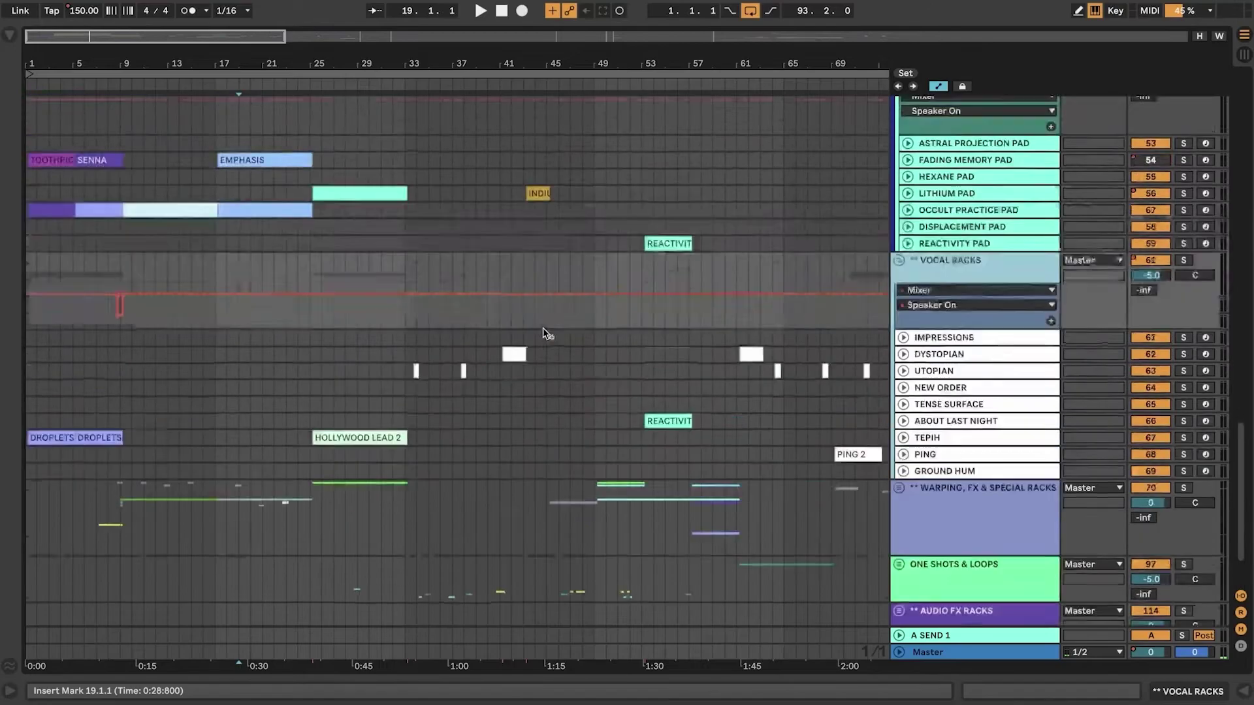
scroll(543, 330, "up", 8)
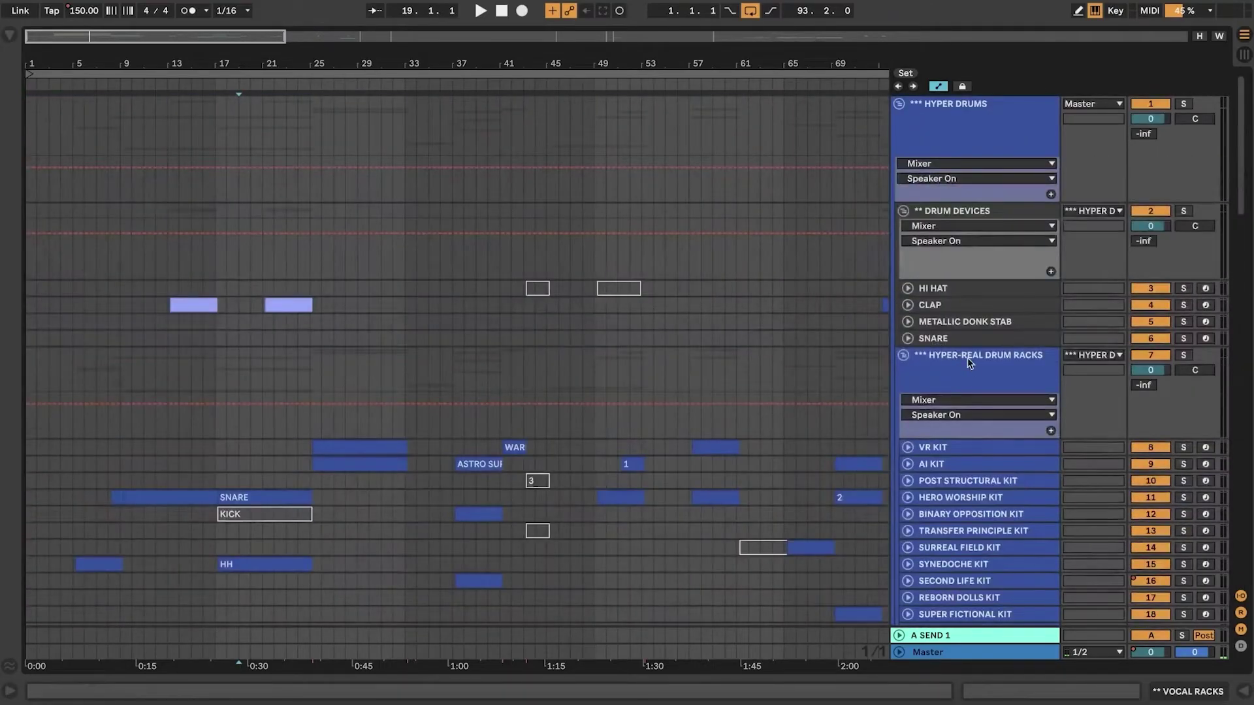
double_click(970, 363)
double_click(968, 212)
double_click(944, 283)
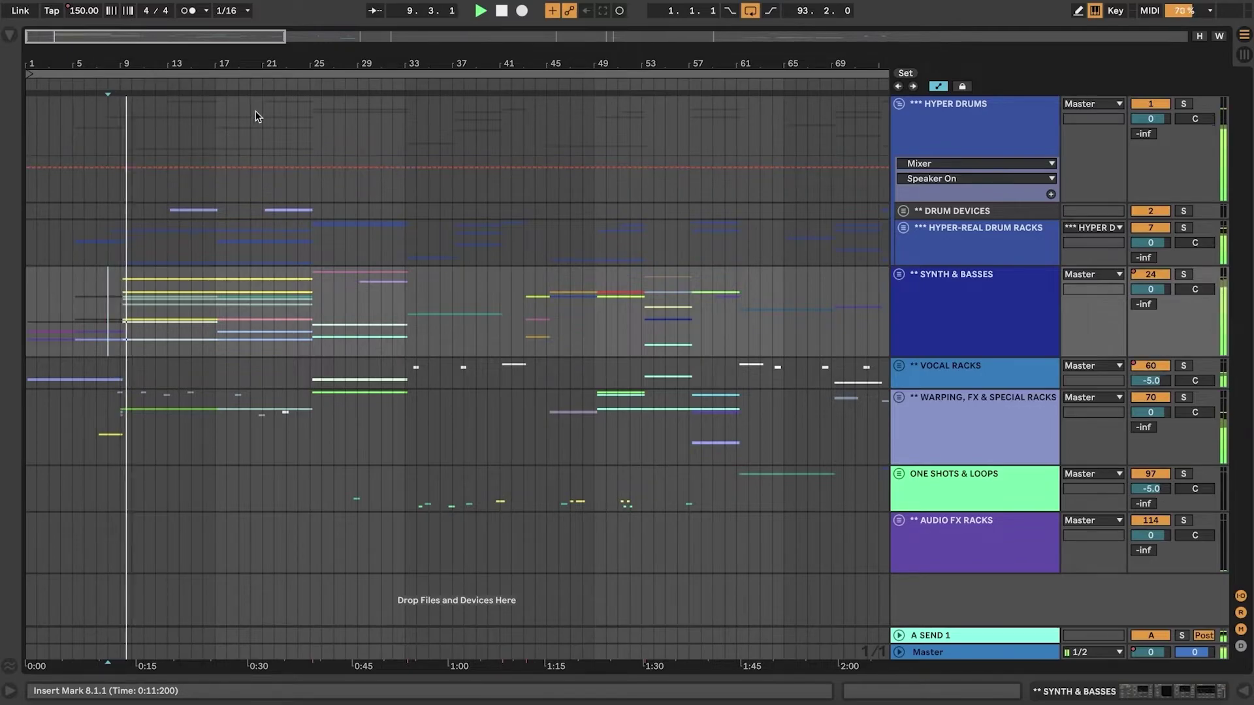
- Unfold SYNTH & BASSES during playback and solo TRANSFER, 808, GOLIATH PLUCK, PLASTIC STAB and VISCOSITY ARP in turn
double_click(986, 304)
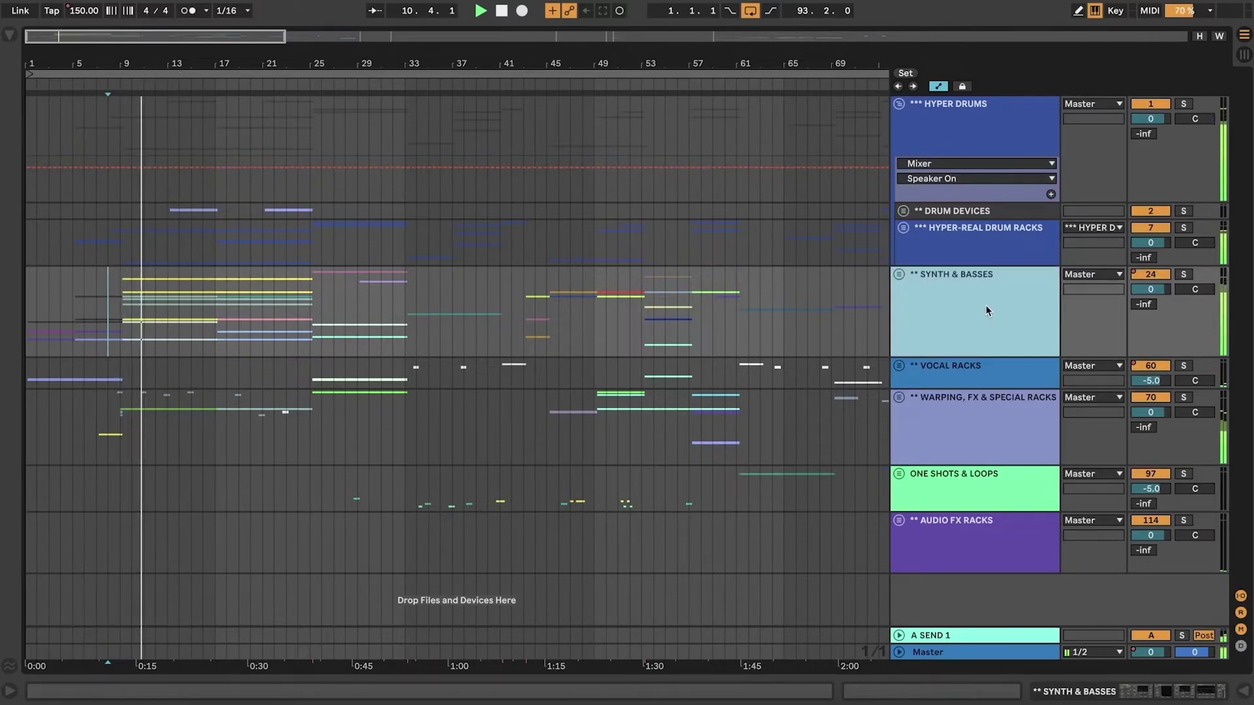
scroll(964, 212, "down", 2)
left_click(1184, 224)
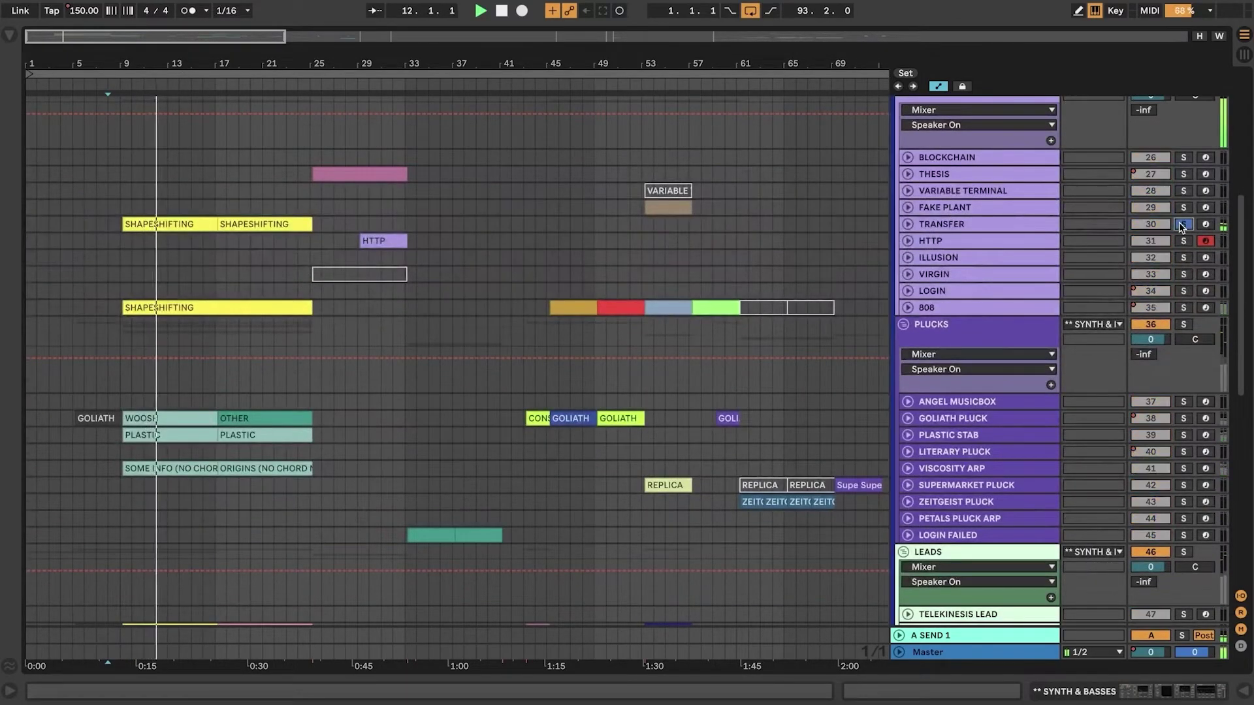
left_click(1184, 308)
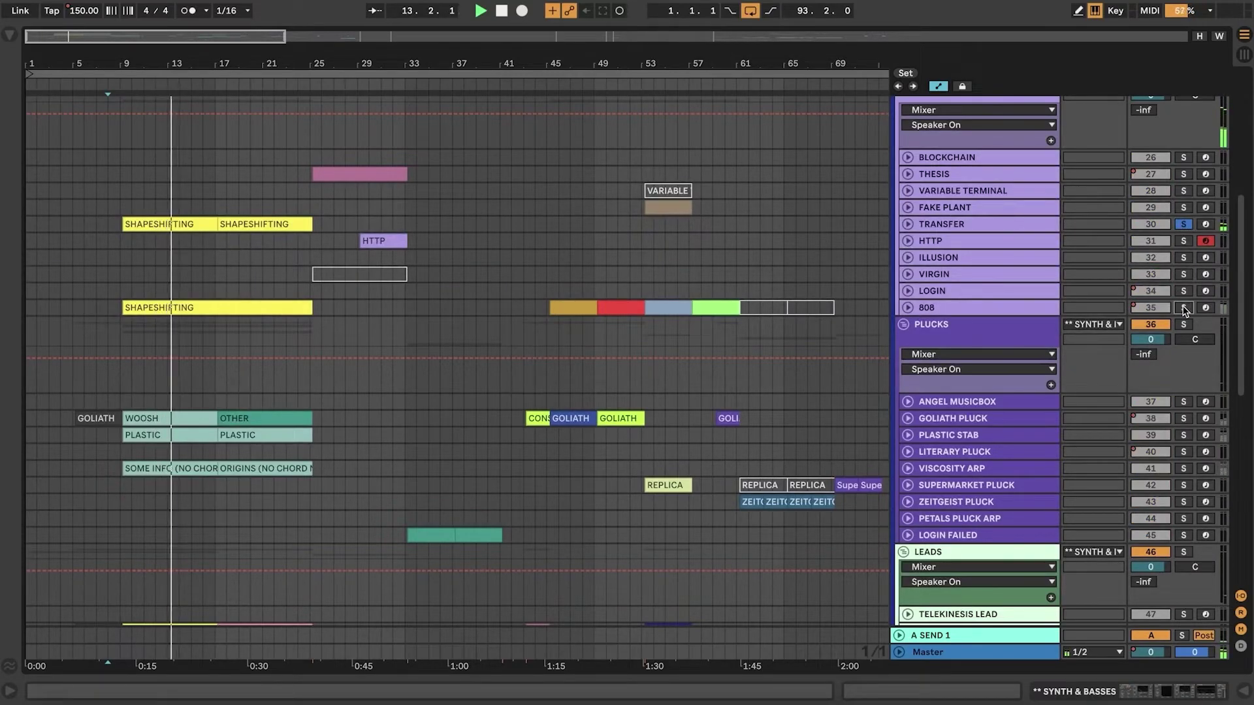
left_click(1184, 418)
left_click(1184, 435)
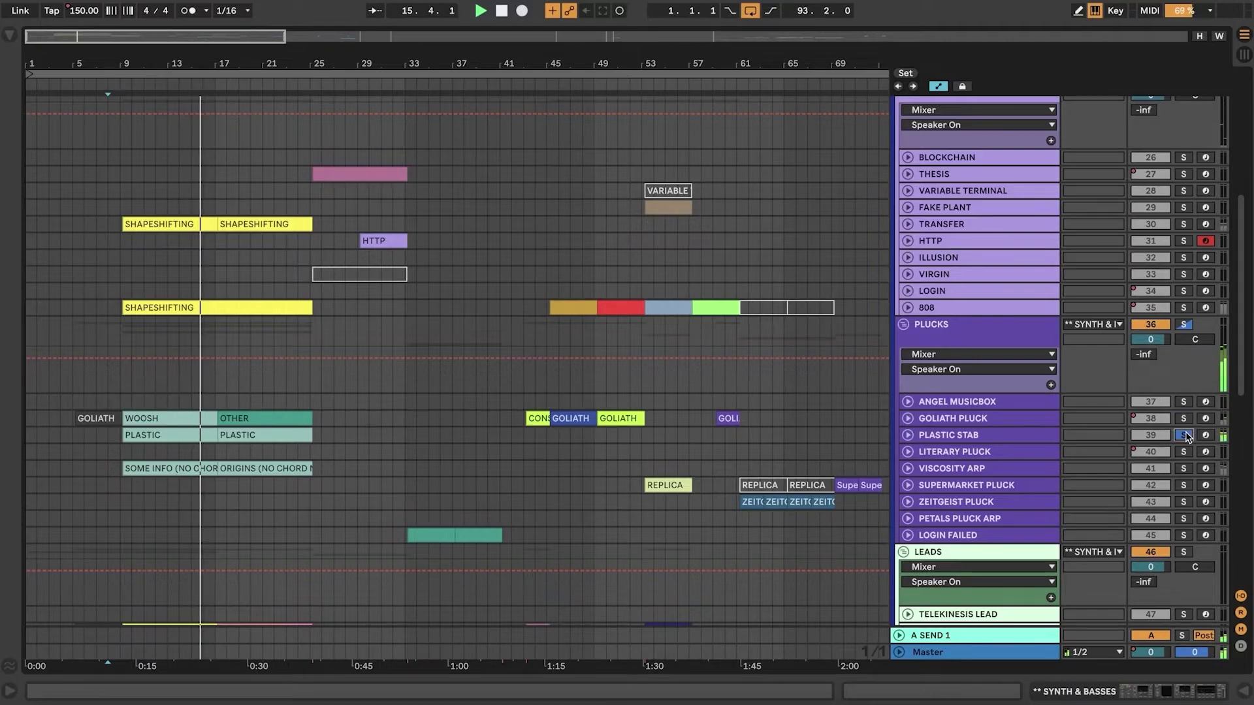
left_click(1183, 469)
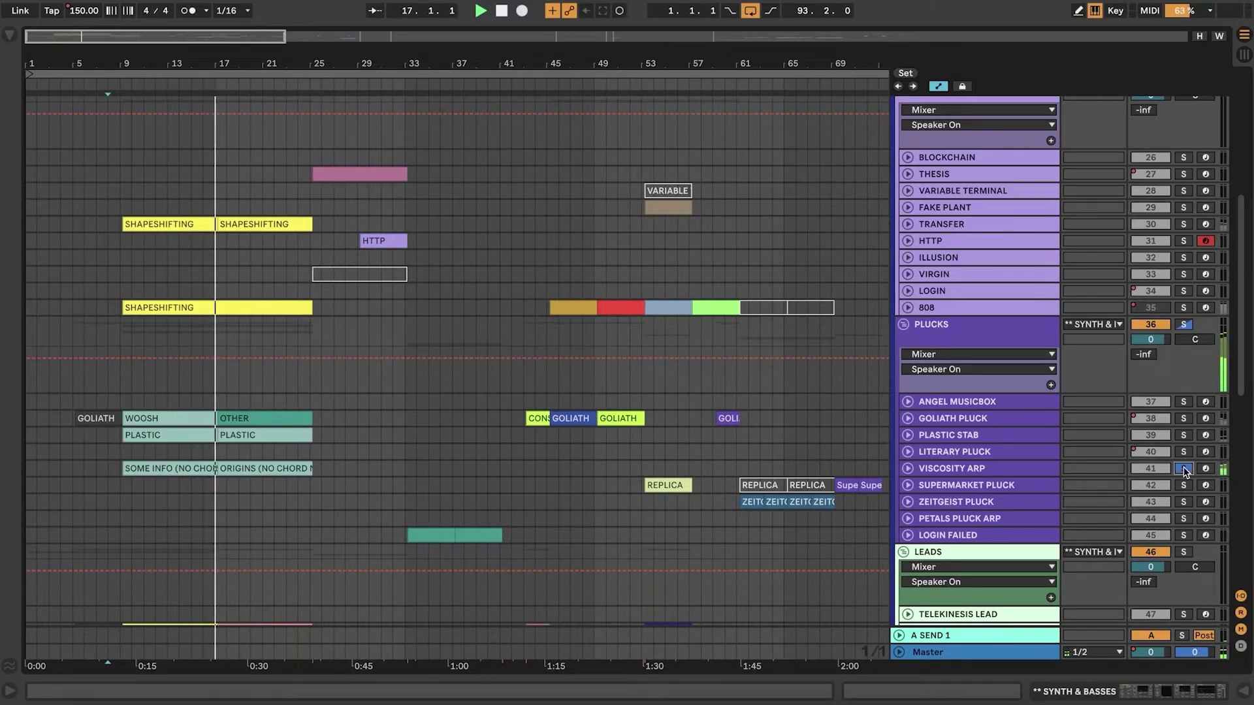
- Inspect the device racks of VISCOSITY ARP, PLASTIC STAB and GOLIATH PLUCK, then hide the device view
double_click(1052, 473)
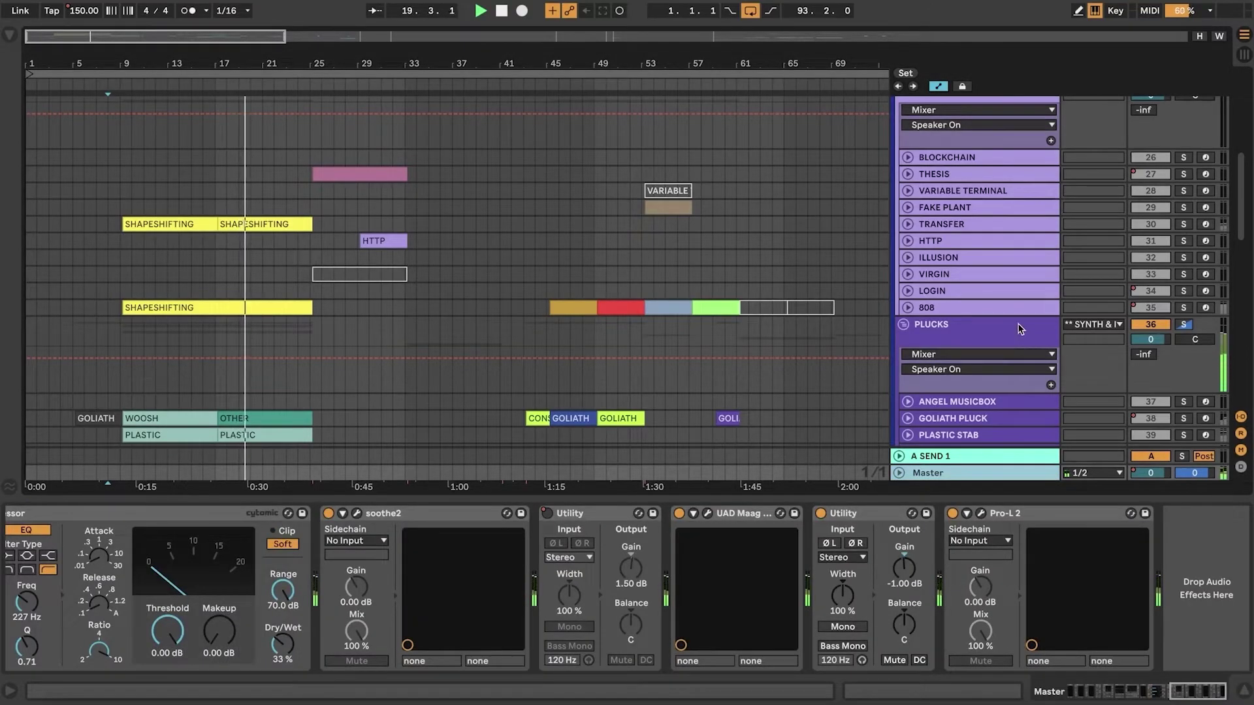
scroll(1010, 392, "down", 3)
left_click(1014, 395)
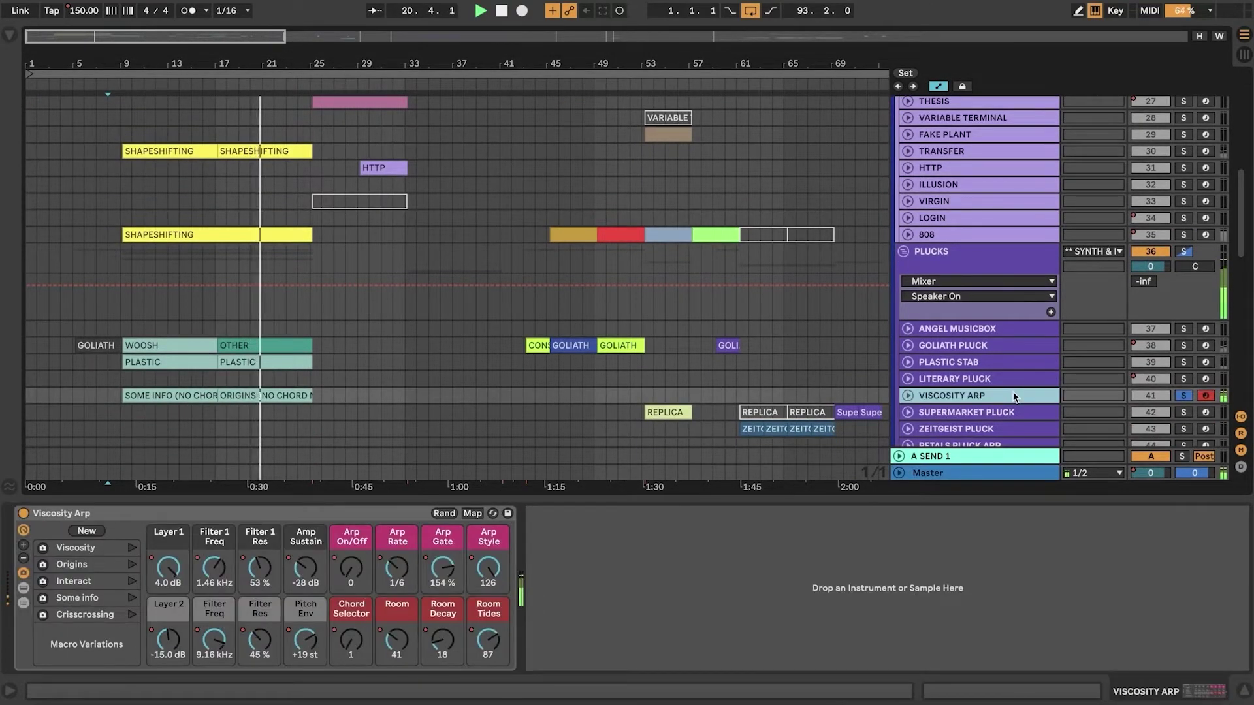
left_click(997, 361)
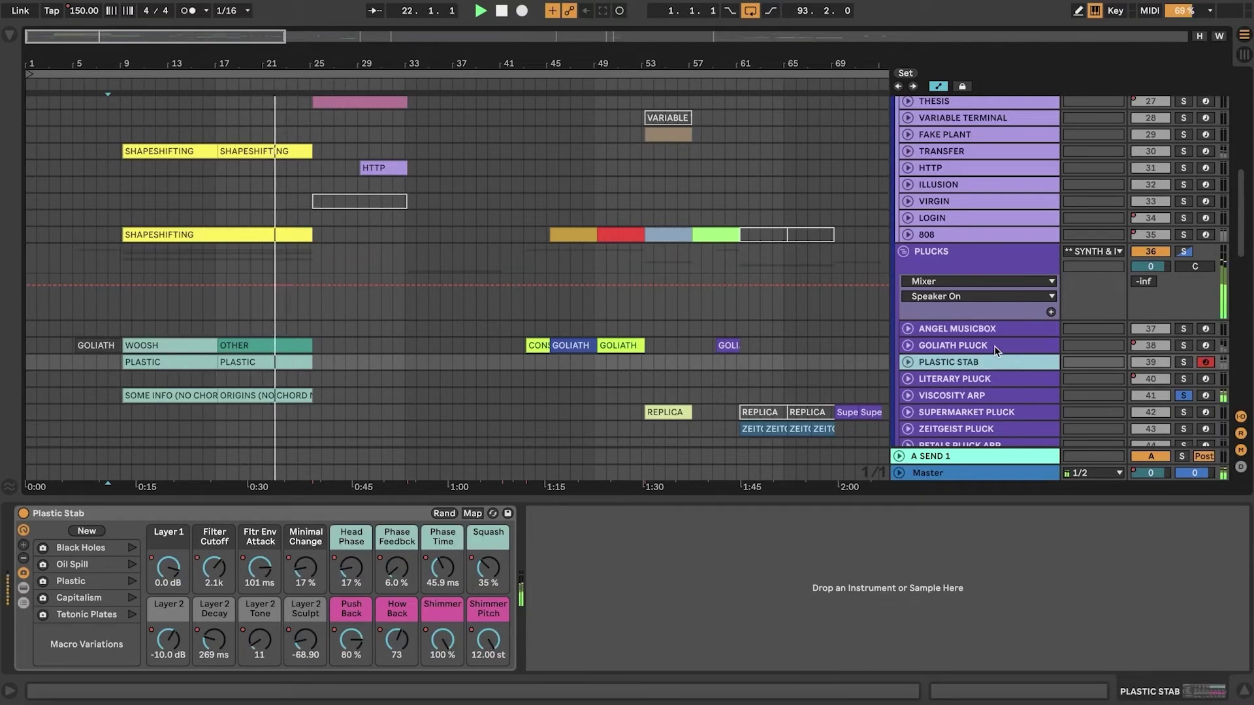
left_click(997, 348)
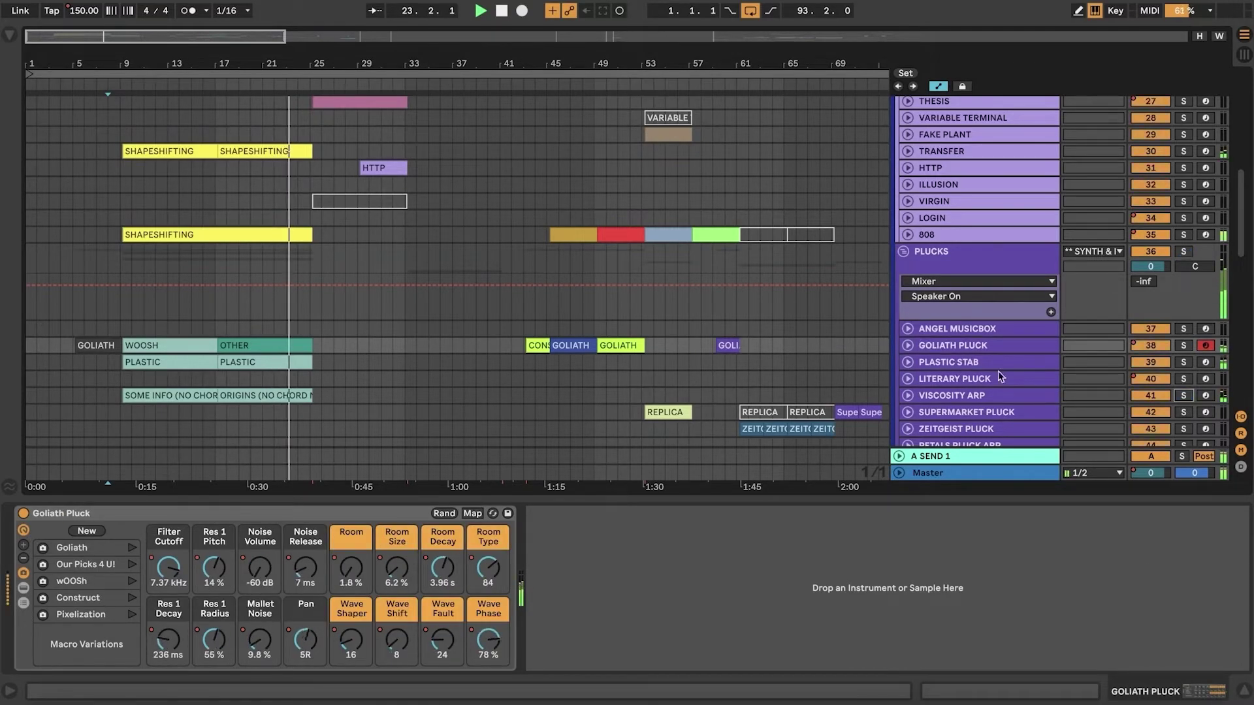
key("ctrl+alt+l")
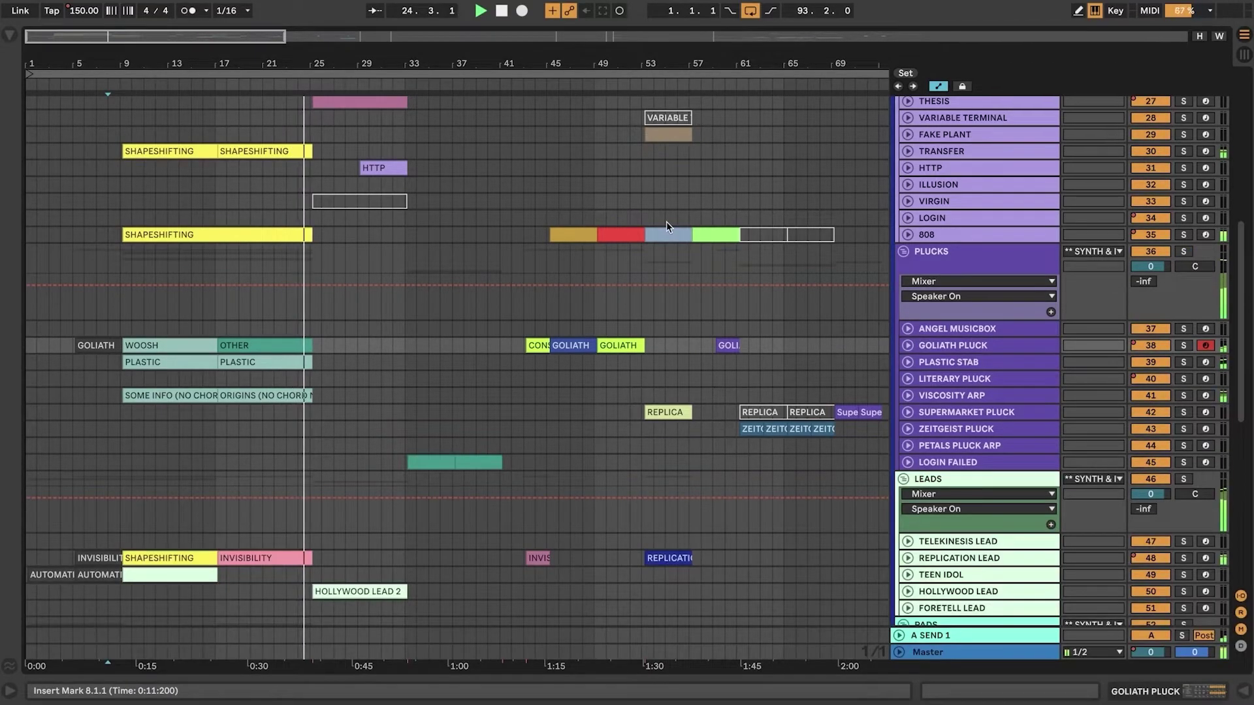
- Show the HOLLYWOOD LEAD track's device rack and listen to the track soloed
scroll(967, 425, "down", 4)
left_click(969, 455)
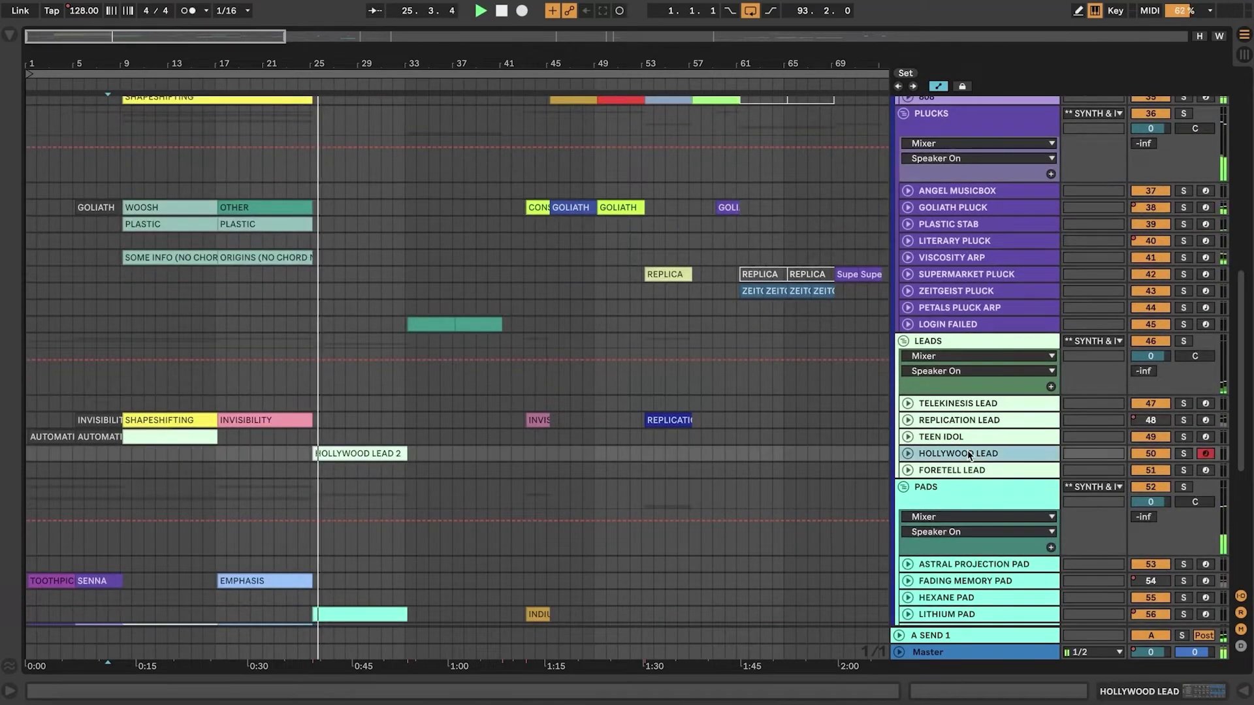
key("ctrl+alt+l")
scroll(1016, 300, "down", 4)
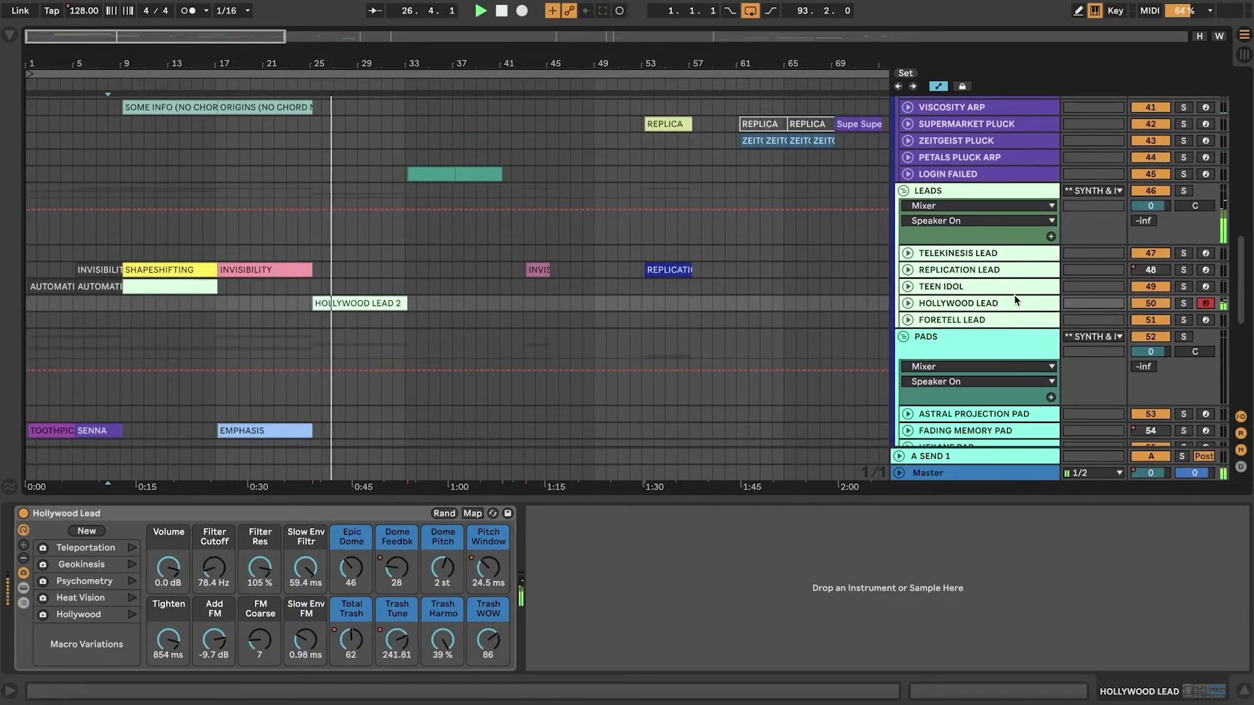
left_click(1184, 303)
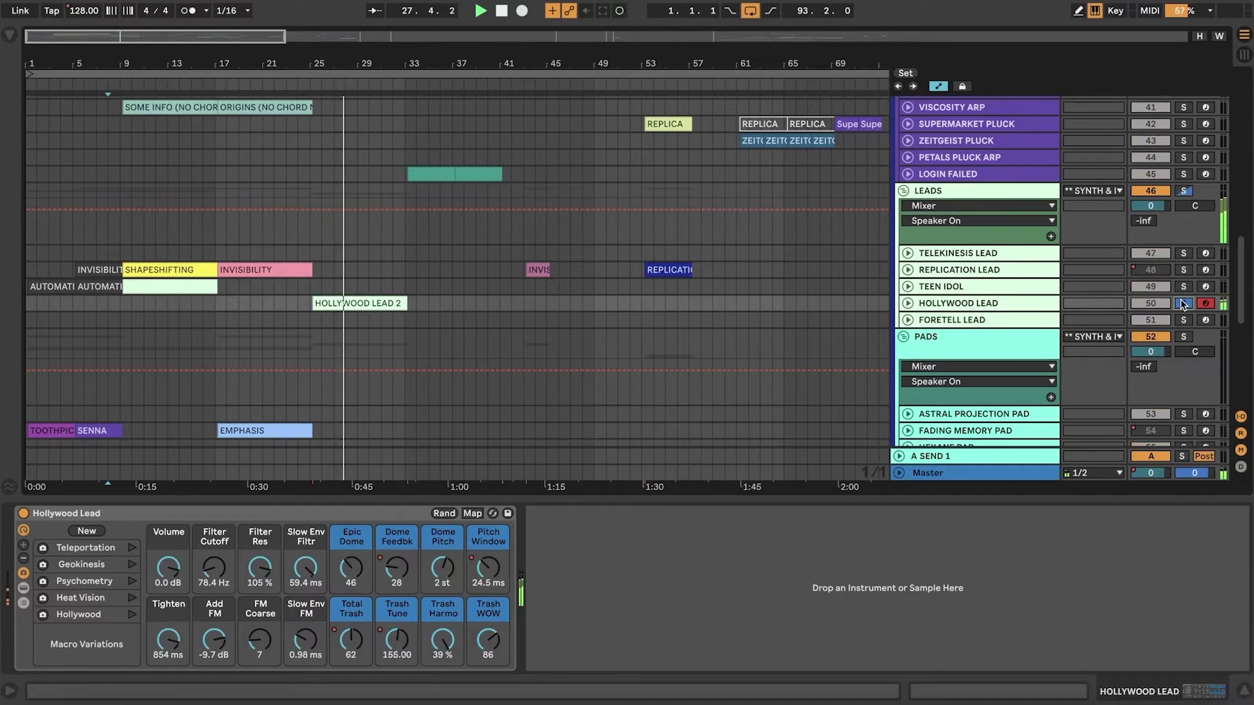
left_click(987, 302)
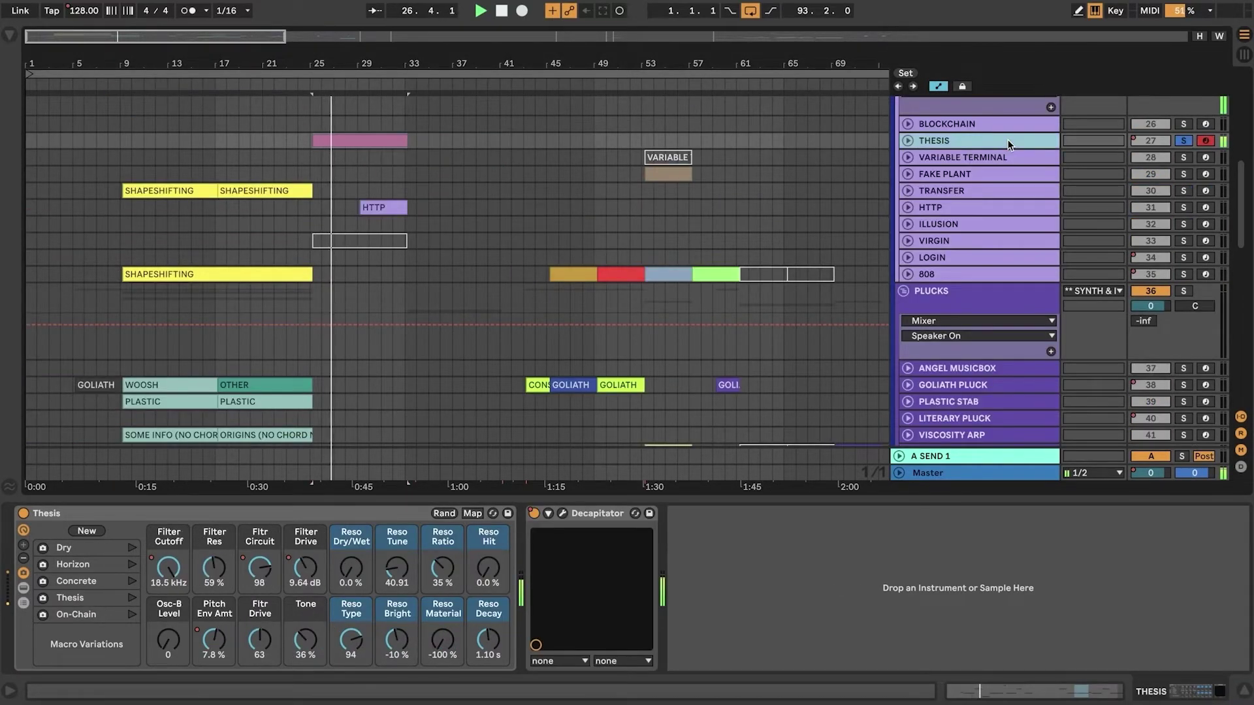
- Unfold the HYPER-REAL DRUM RACKS group, inspect the VR KIT rack and listen to it soloed, then hide the device view
scroll(521, 180, "up", 15)
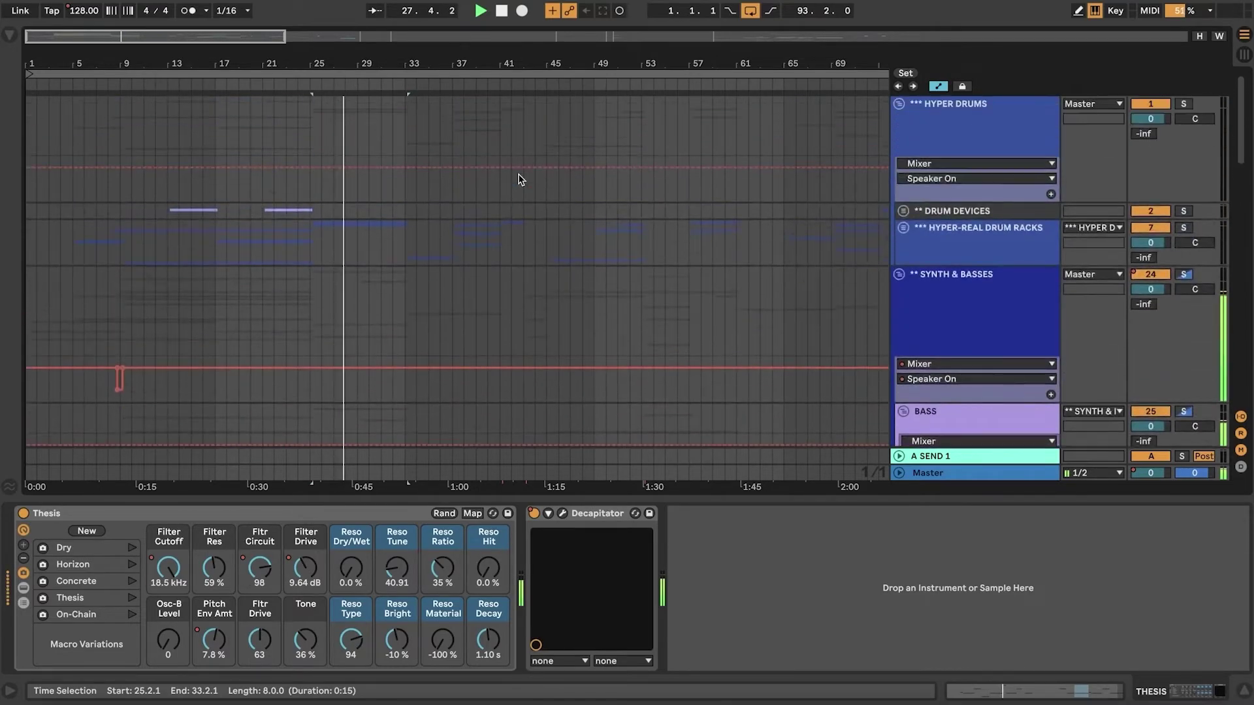
left_click(935, 245)
scroll(936, 245, "down", 5)
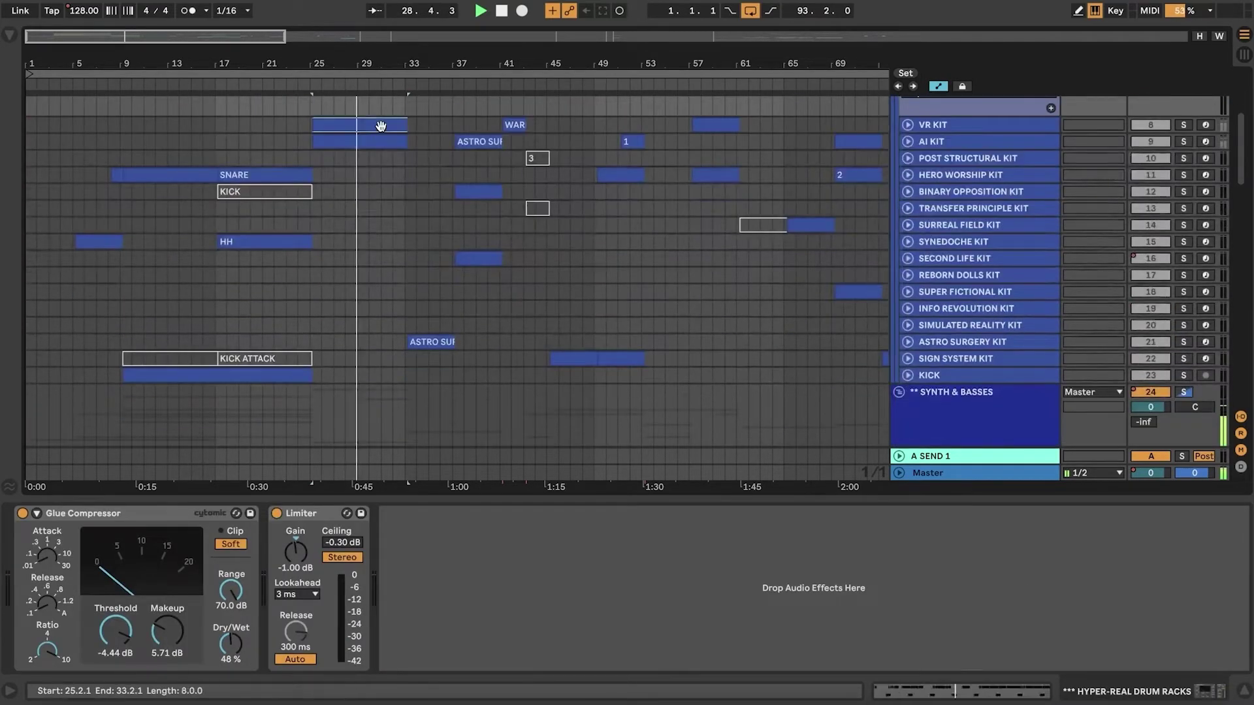
left_click(923, 129)
left_click(1183, 125)
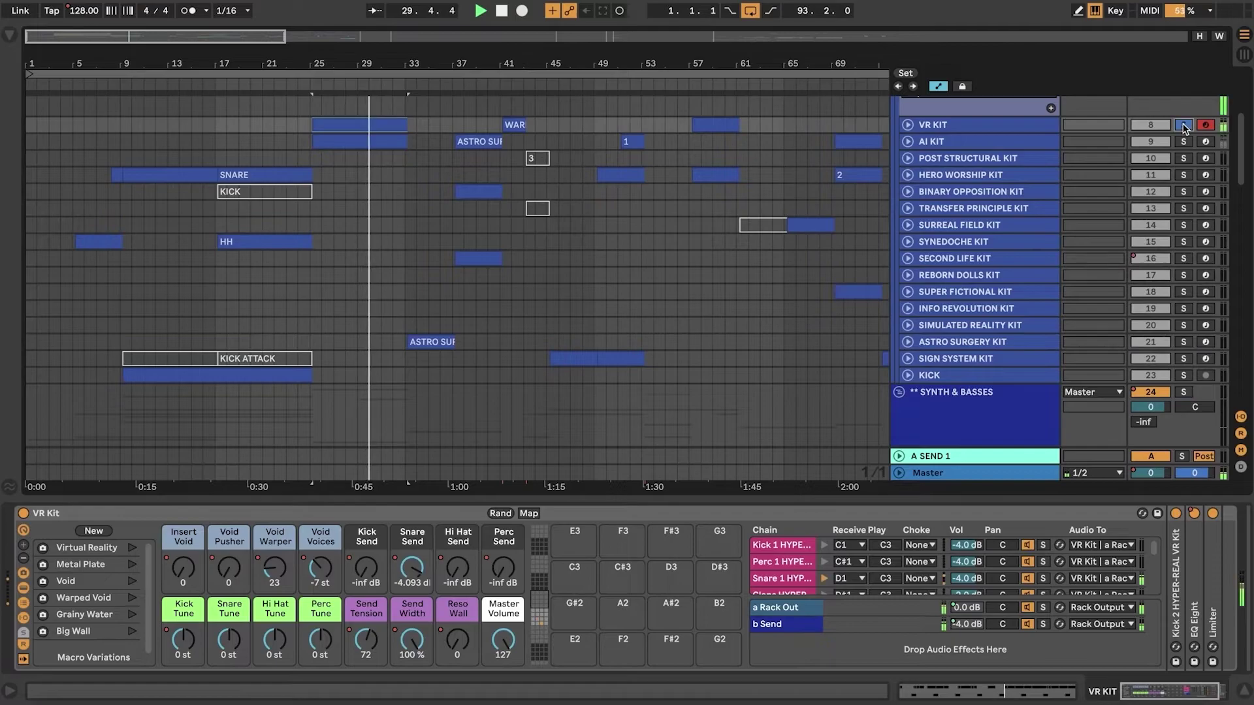
left_click(1183, 125)
left_click(1243, 691)
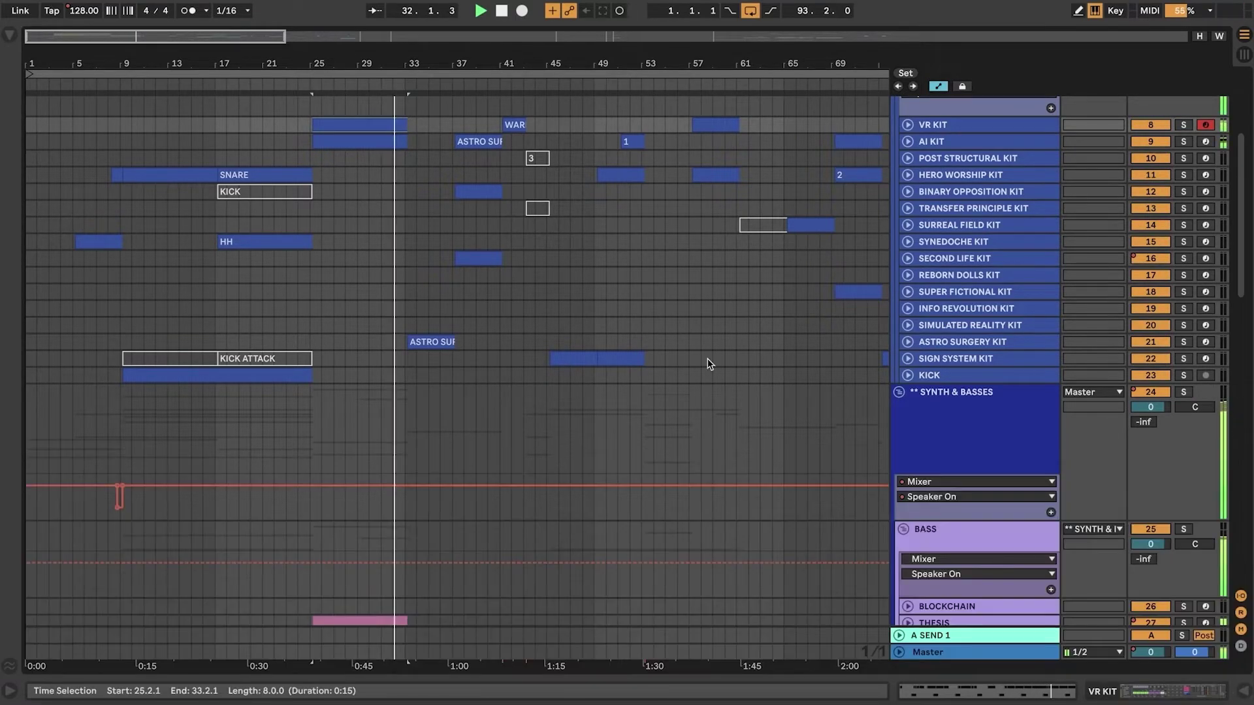
- Show the LOGIN FAILED track's device rack in the PLUCKS group and listen to the track soloed
scroll(605, 279, "down", 8)
scroll(605, 280, "down", 5)
scroll(605, 277, "up", 4)
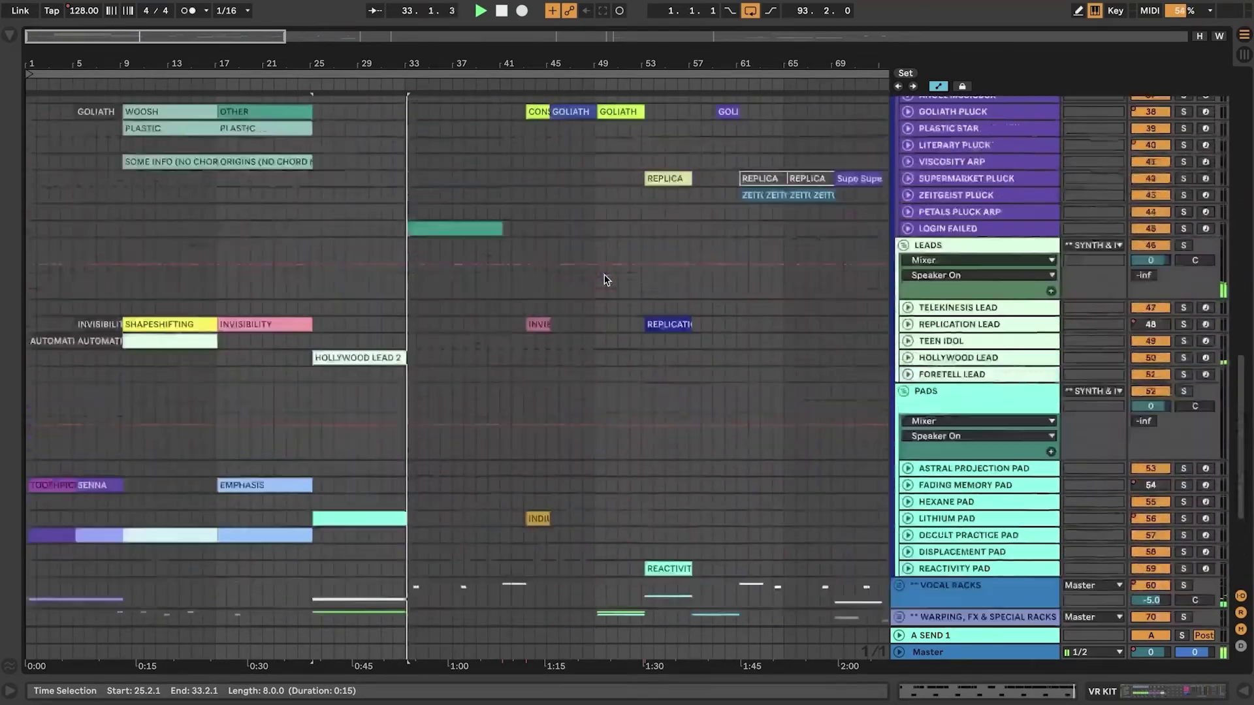
double_click(955, 379)
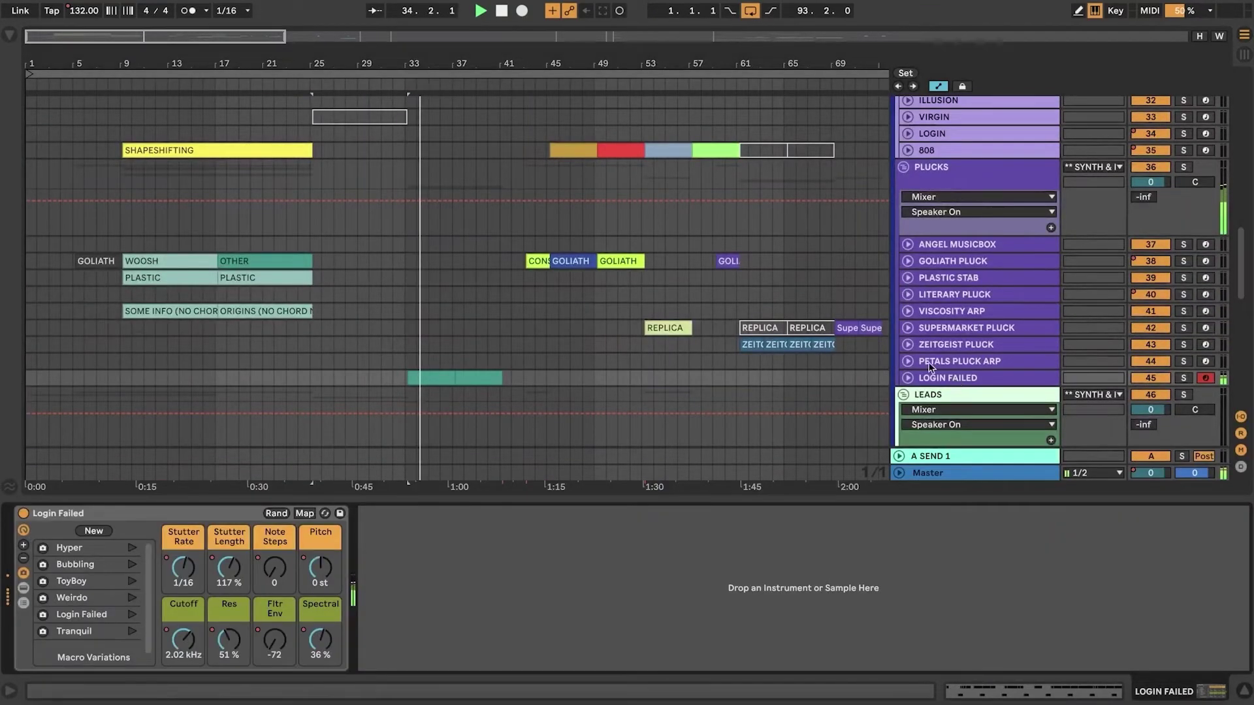
left_click(1183, 378)
left_click(1003, 378)
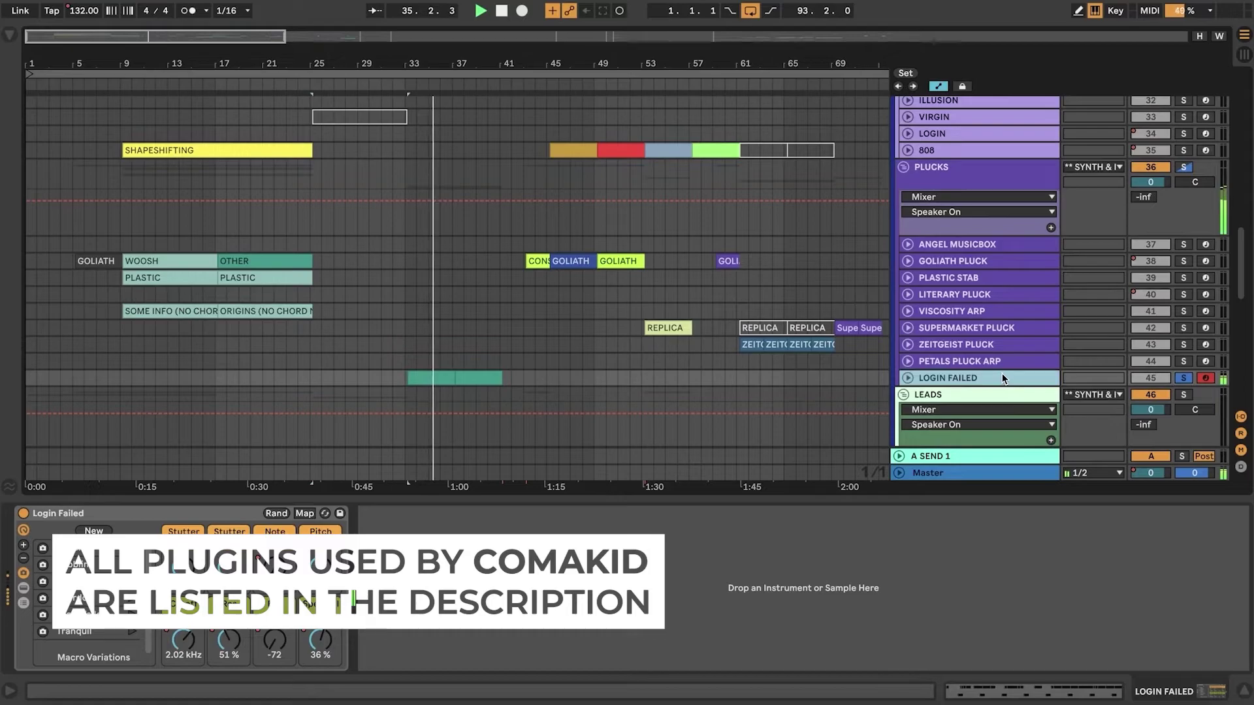
- Listen to the LOGIN FAILED clips between bars 33 and 41, then take the track out of solo
scroll(540, 359, "down", 5)
left_click(444, 188)
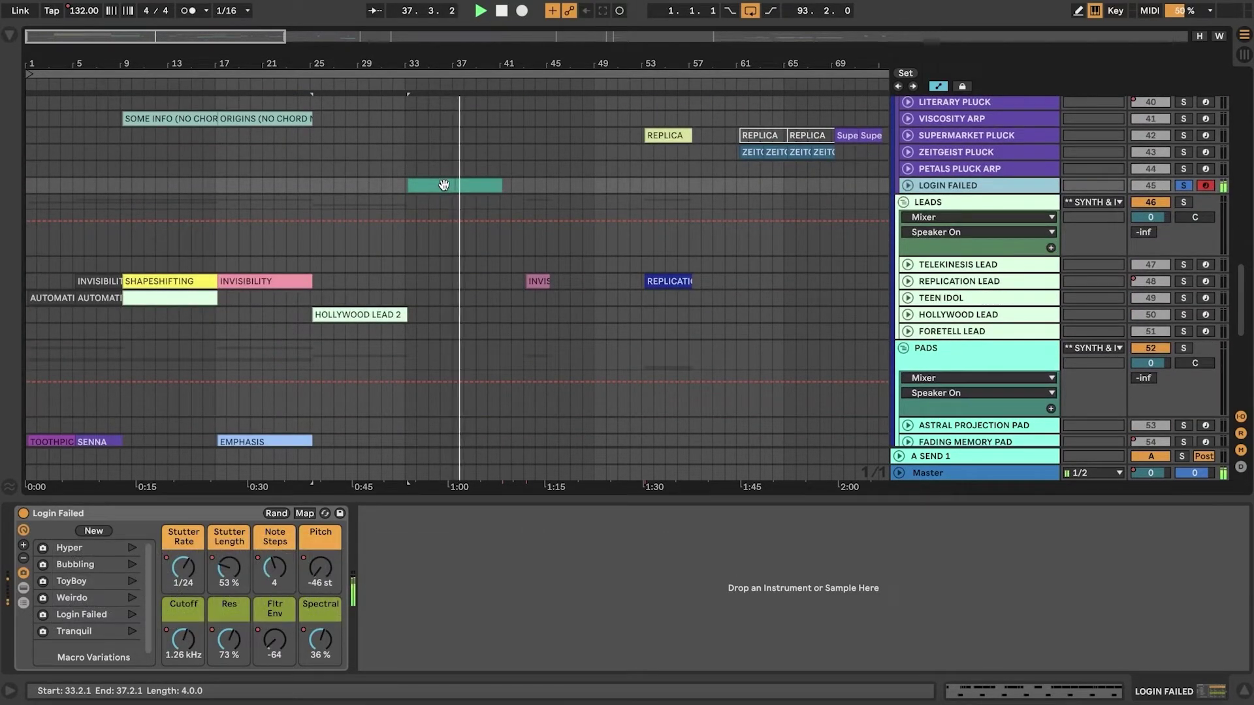
left_click(473, 189)
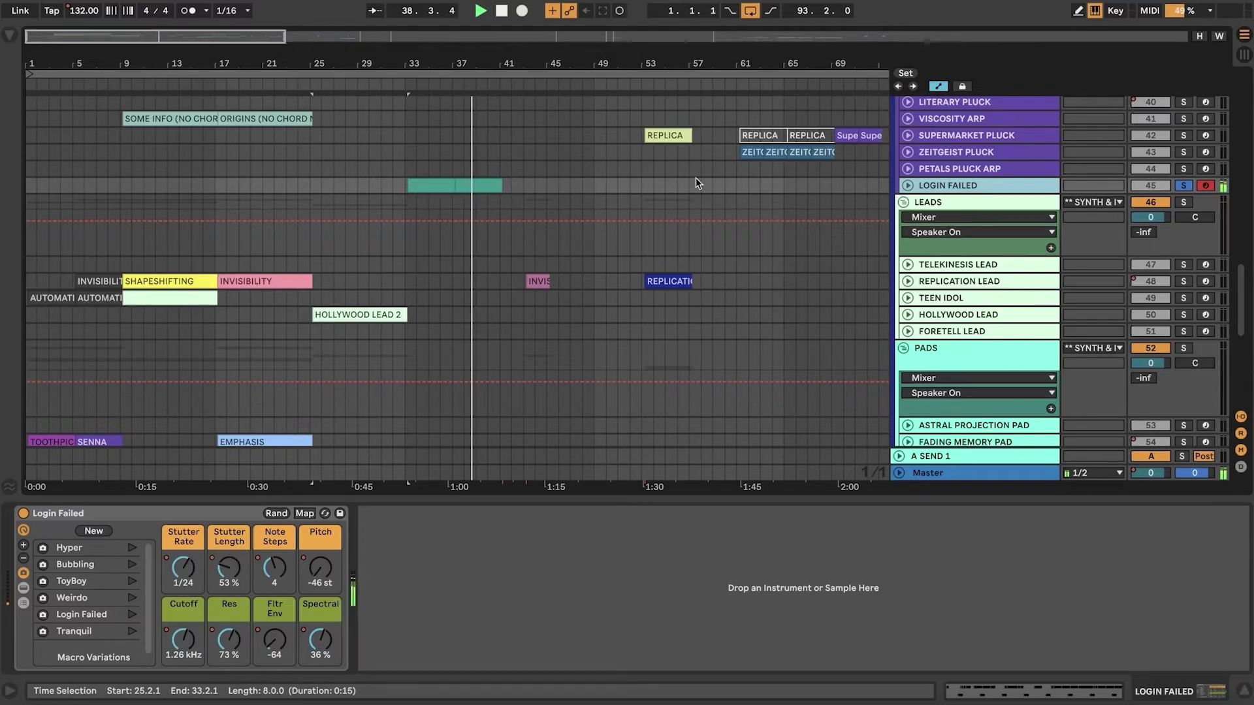
left_click(1183, 186)
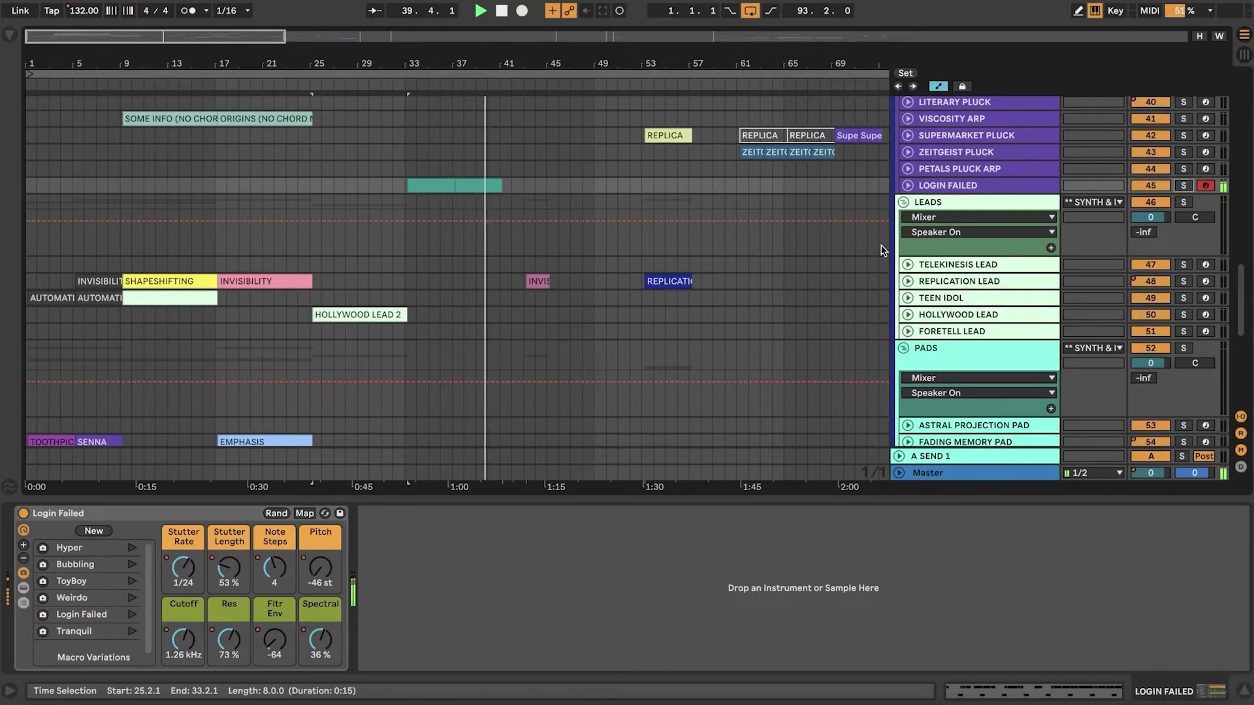
- Show the VR KIT rack and display the Void Voices macro's automation on its track
scroll(884, 252, "down", 8)
scroll(516, 187, "up", 15)
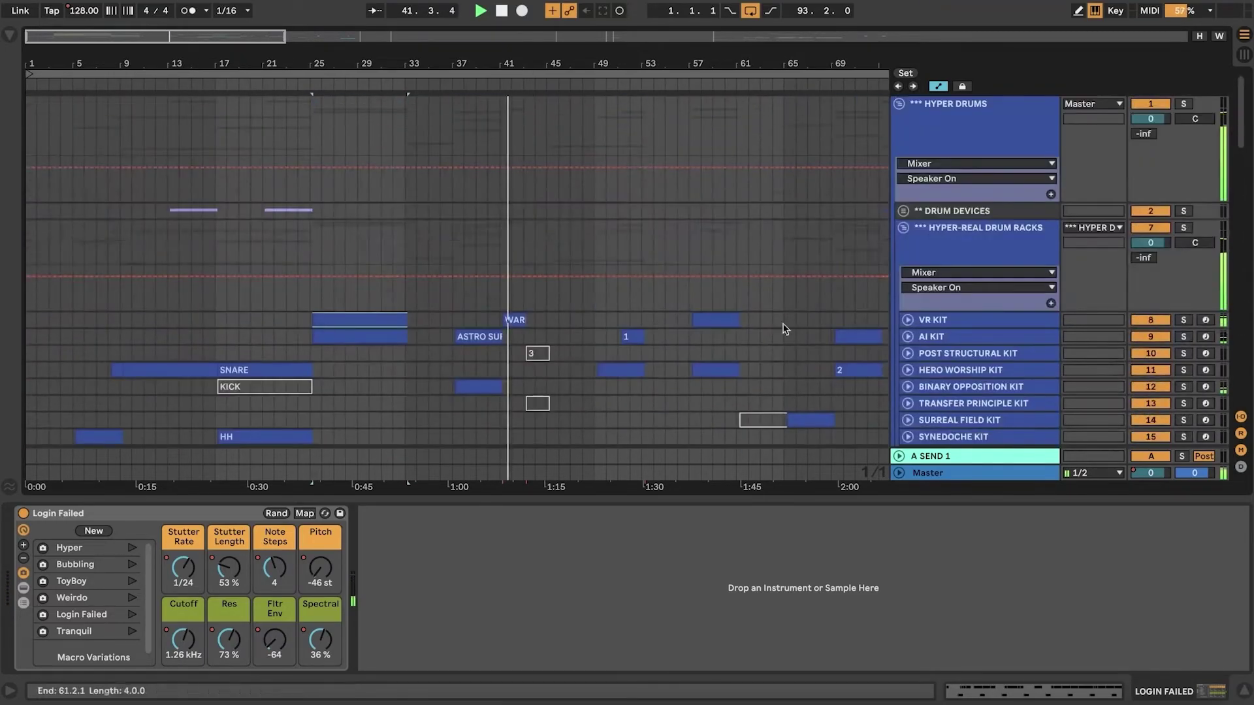
left_click(978, 319)
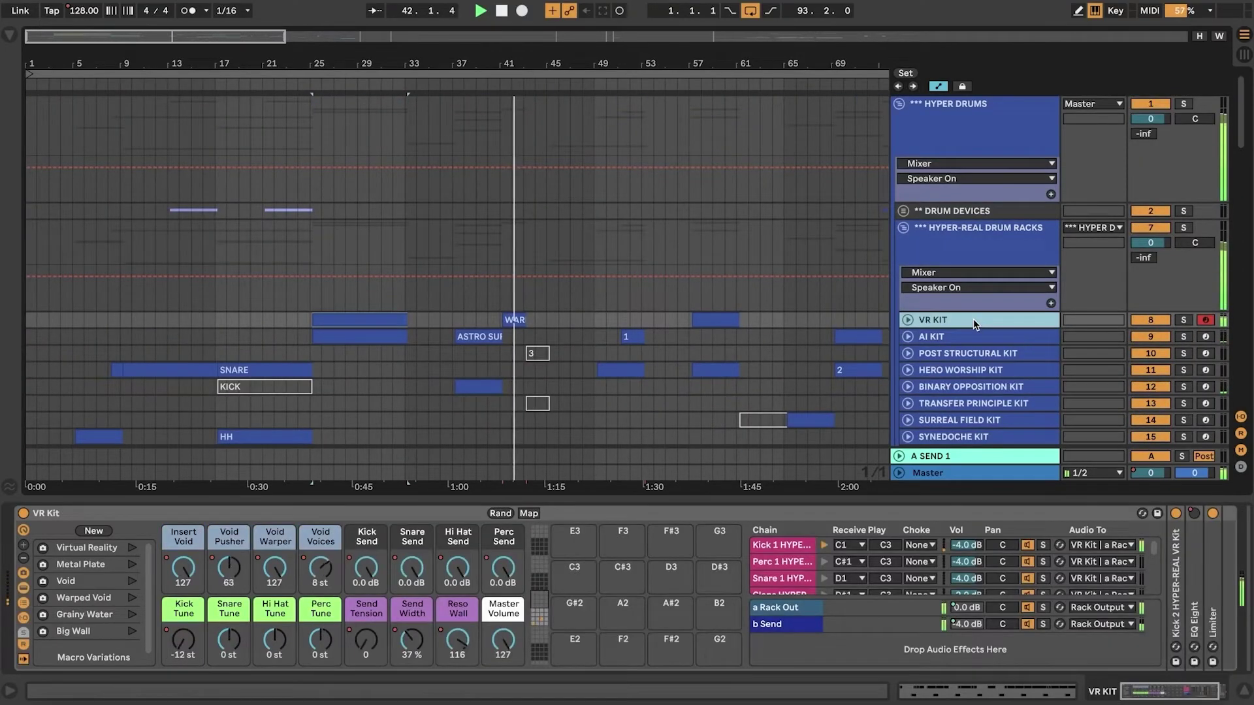
right_click(320, 567)
left_click(370, 276)
- Inspect the SIGN SYSTEM KIT rack via its clip at bar 45, then place the insert mark at bar 61 on ASTRO SURGERY KIT
scroll(370, 276, "down", 5)
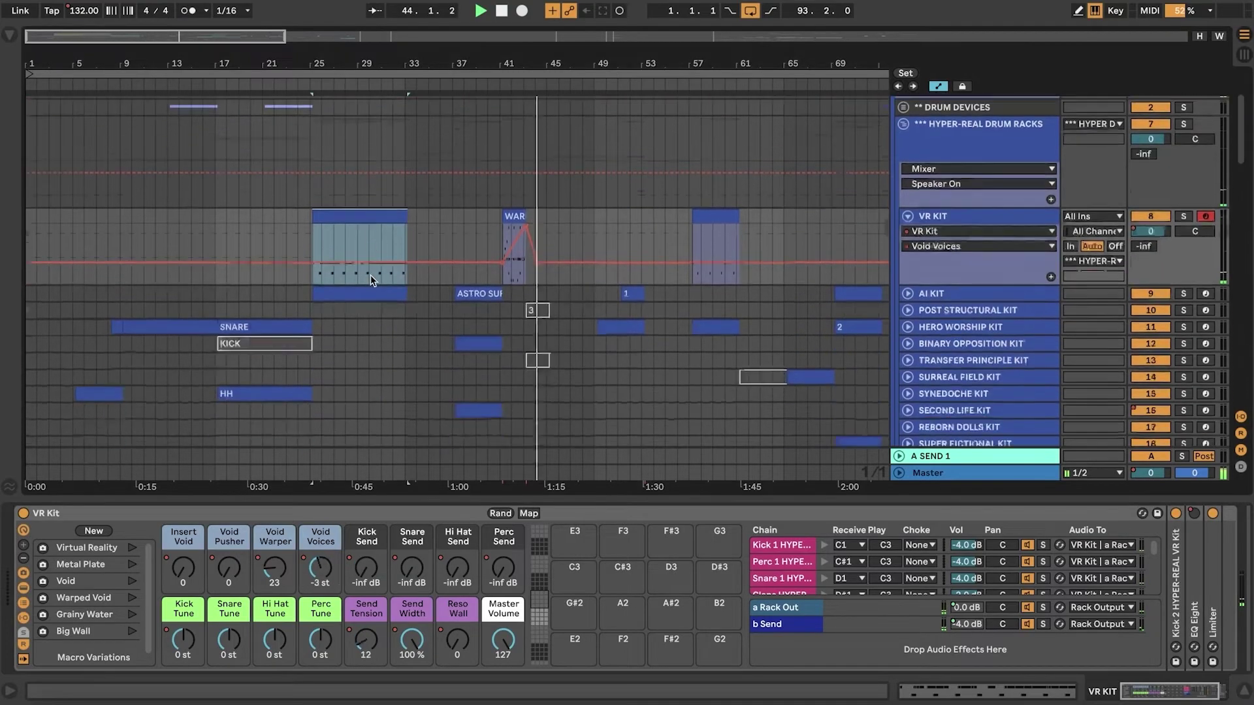
left_click(572, 428)
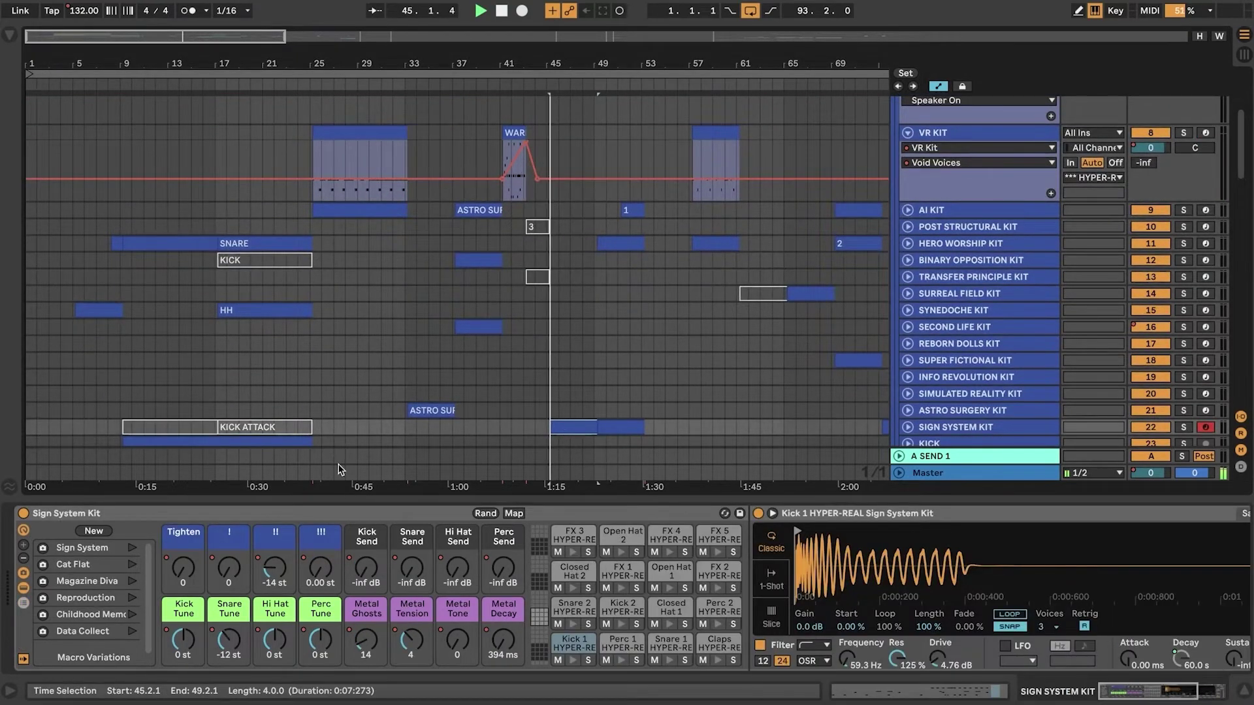
scroll(376, 335, "down", 3)
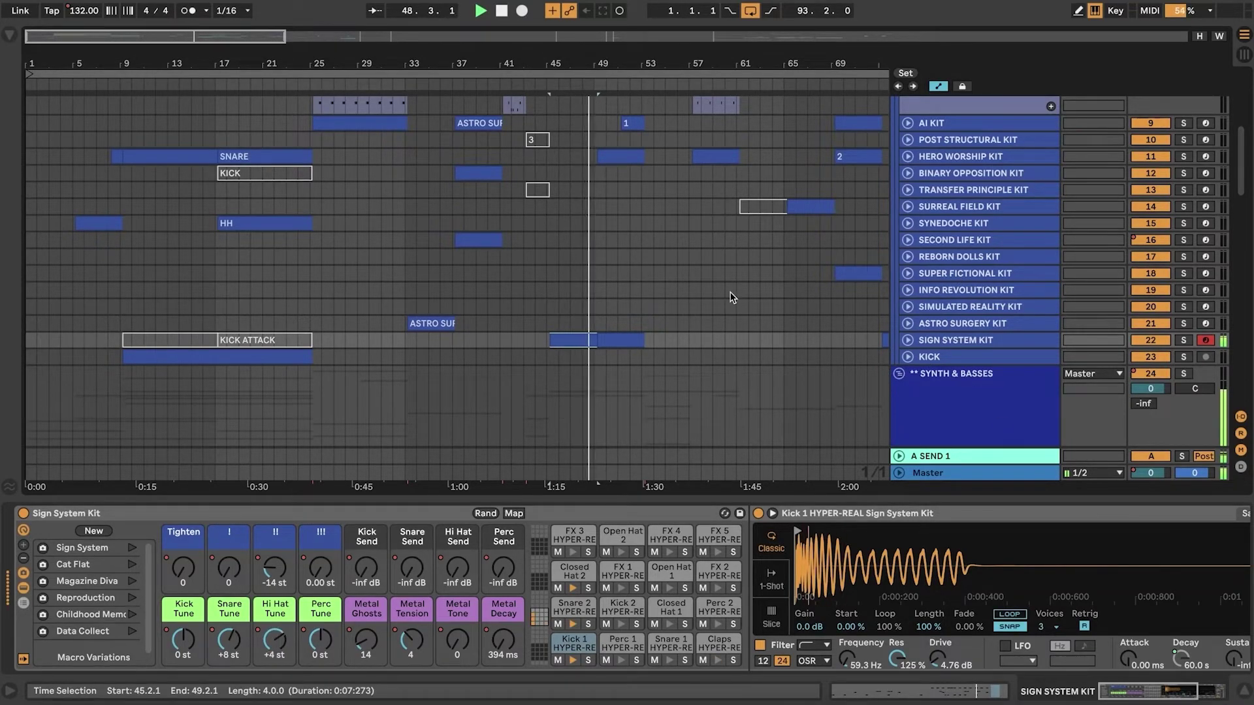
left_click(736, 323)
- Show the Master track's device chain and inspect the UAD API 2500 and Pro-L 2 plug-in windows
left_click(941, 472)
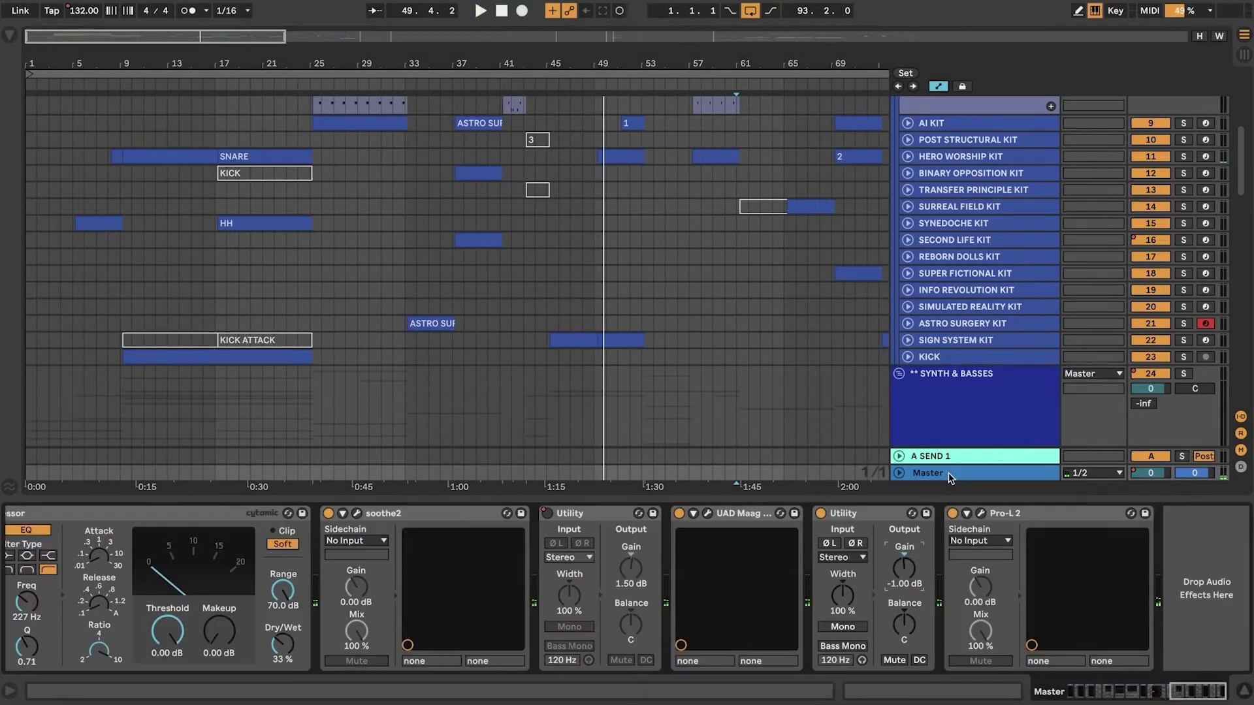
scroll(642, 599, "up", 5)
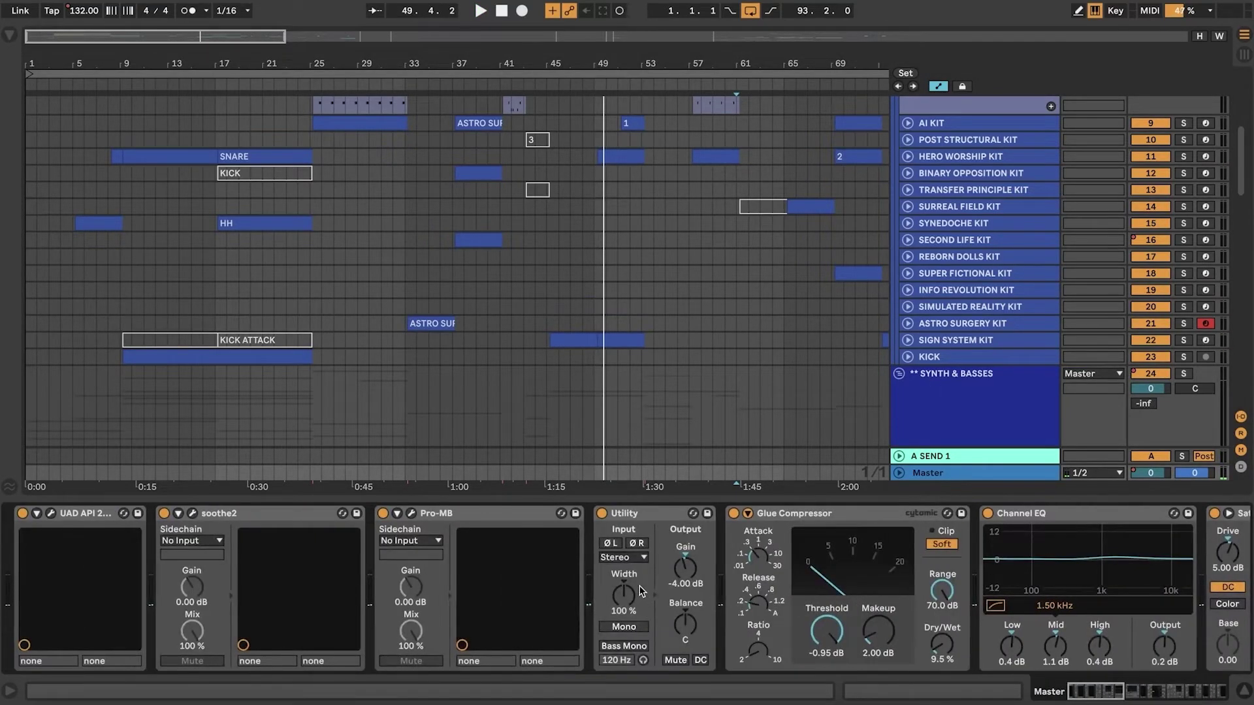
left_click(51, 514)
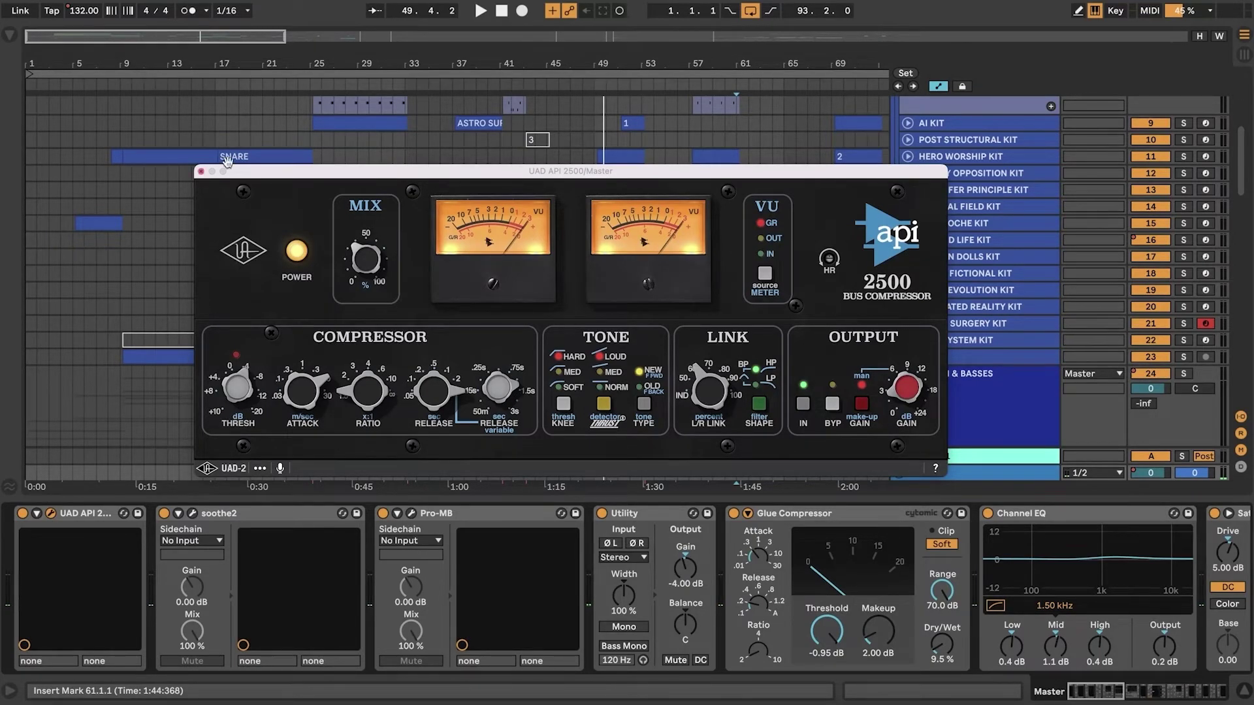
left_click_drag(282, 174, 275, 142)
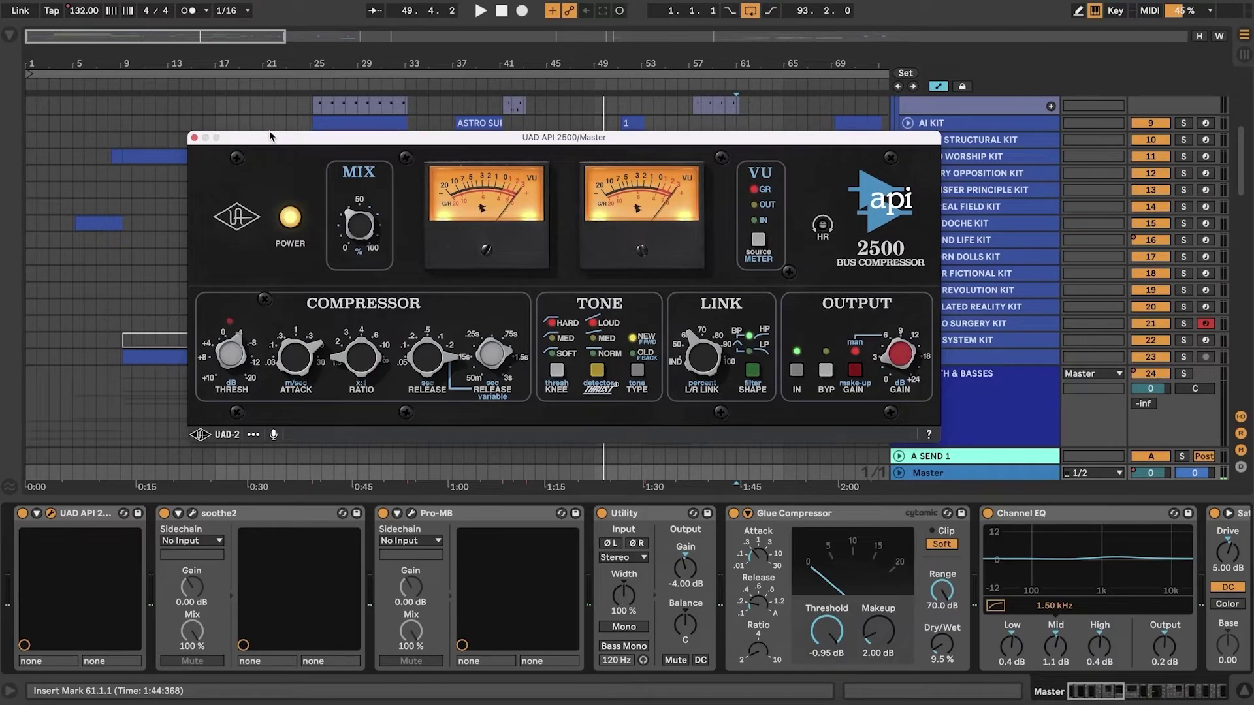
scroll(624, 545, "right", 20)
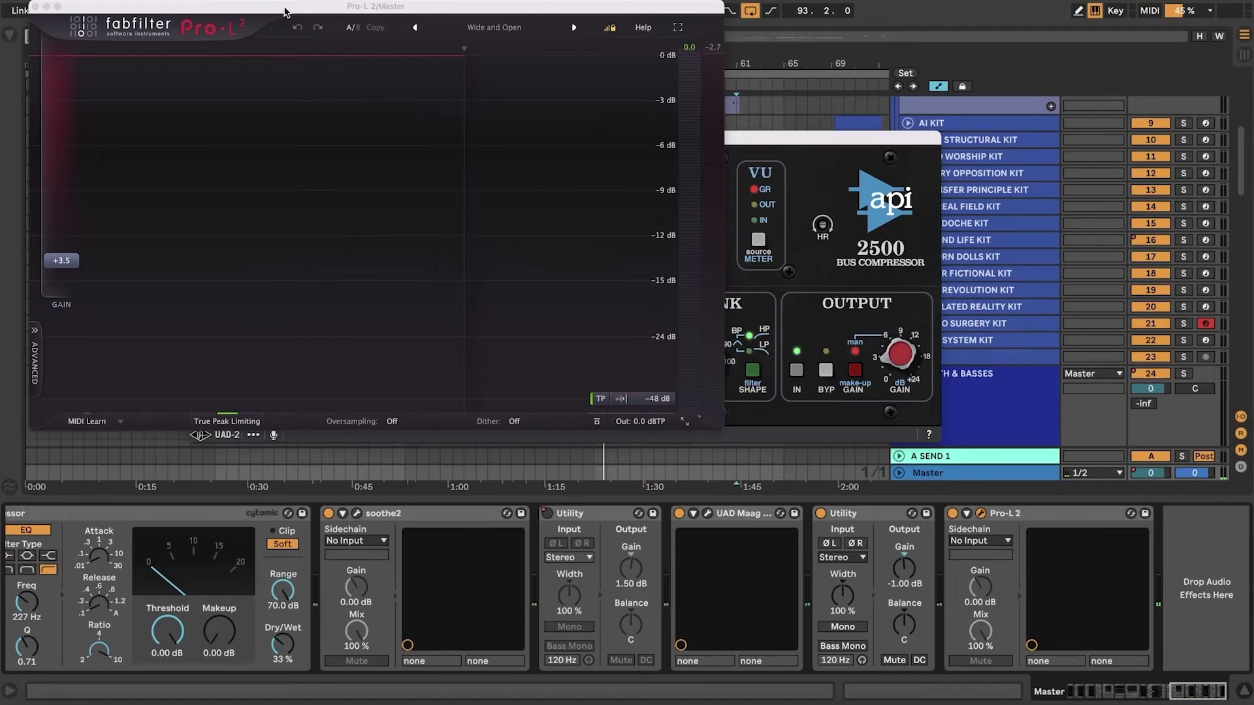
left_click_drag(284, 12, 604, 161)
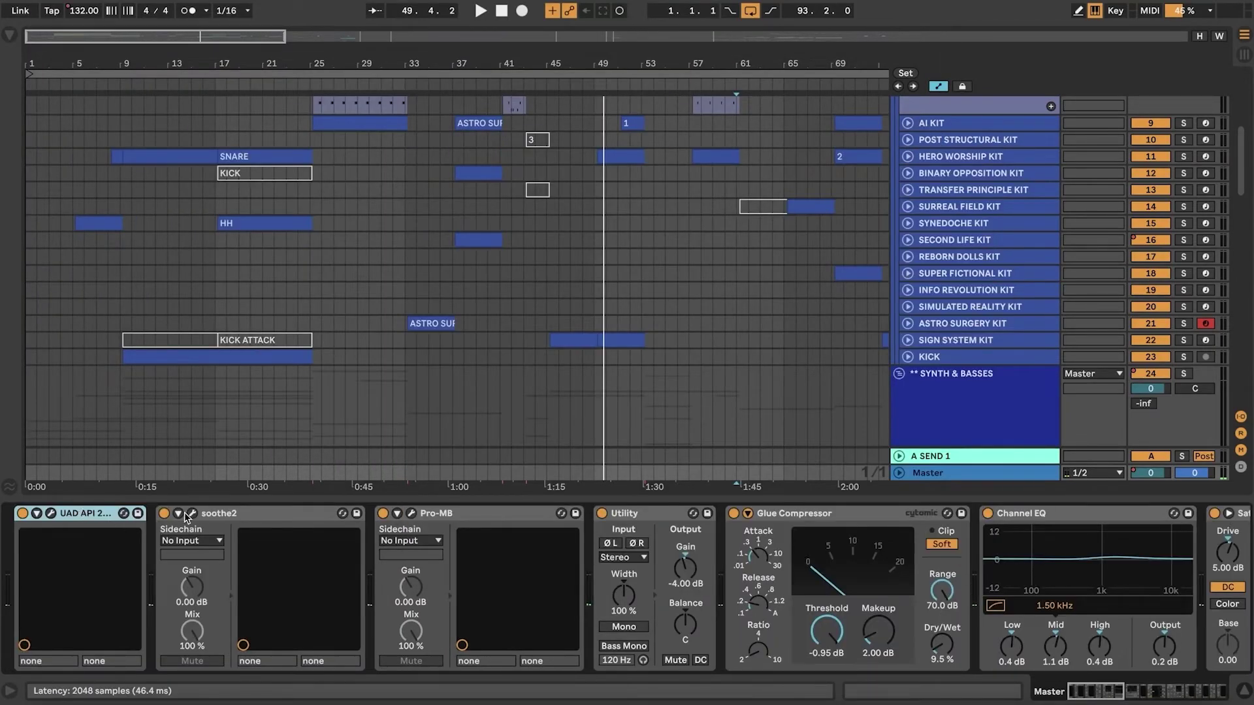
- Inspect the plug-in windows of the first soothe2 and Pro-MB in the Master chain, then close them
left_click(192, 514)
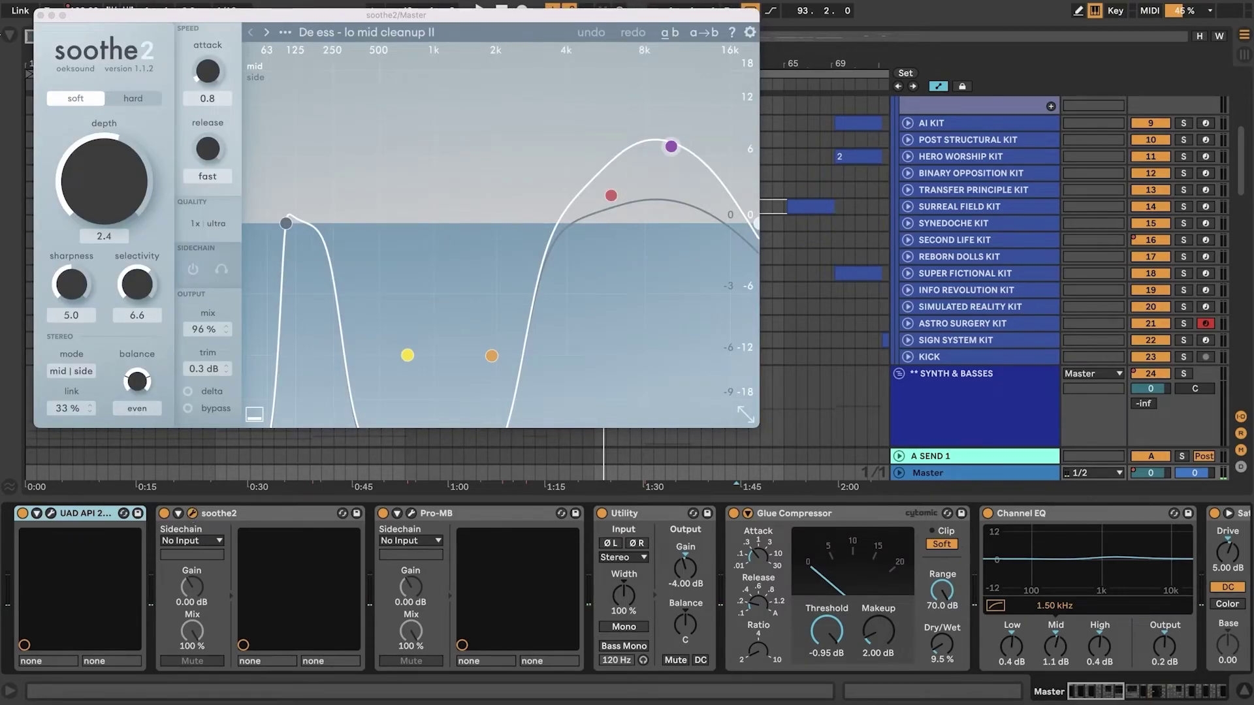
left_click(413, 514)
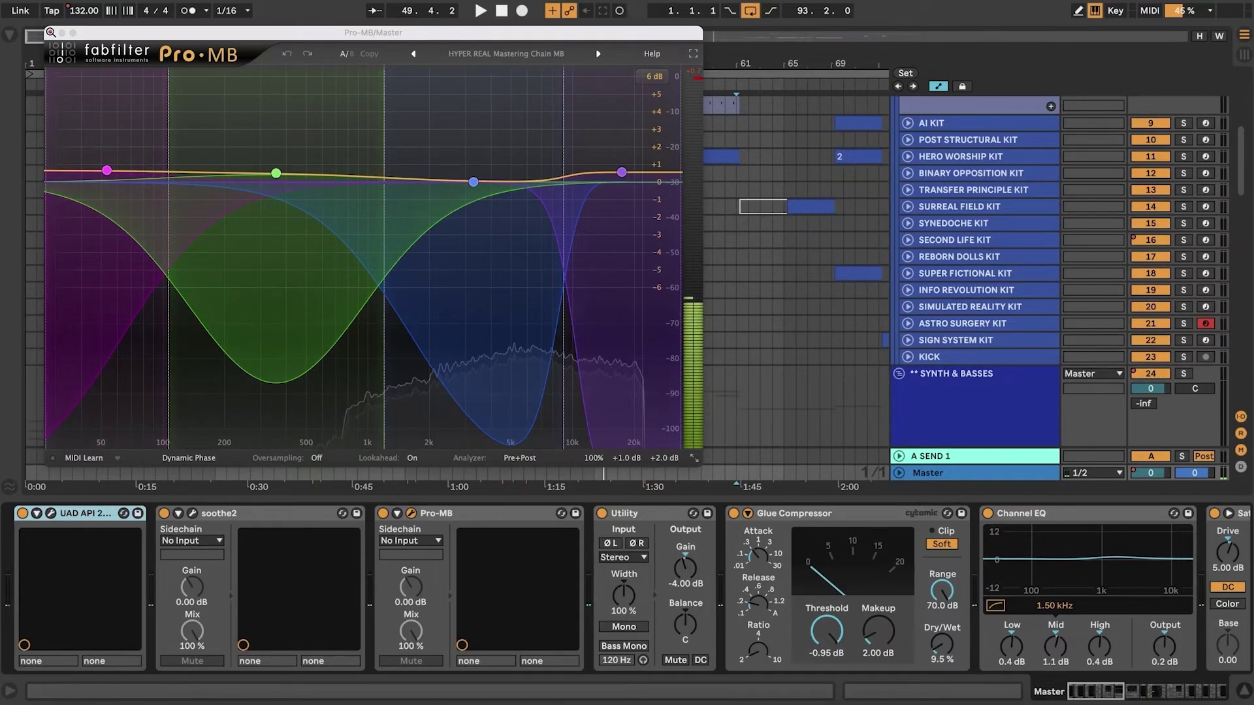
left_click(50, 32)
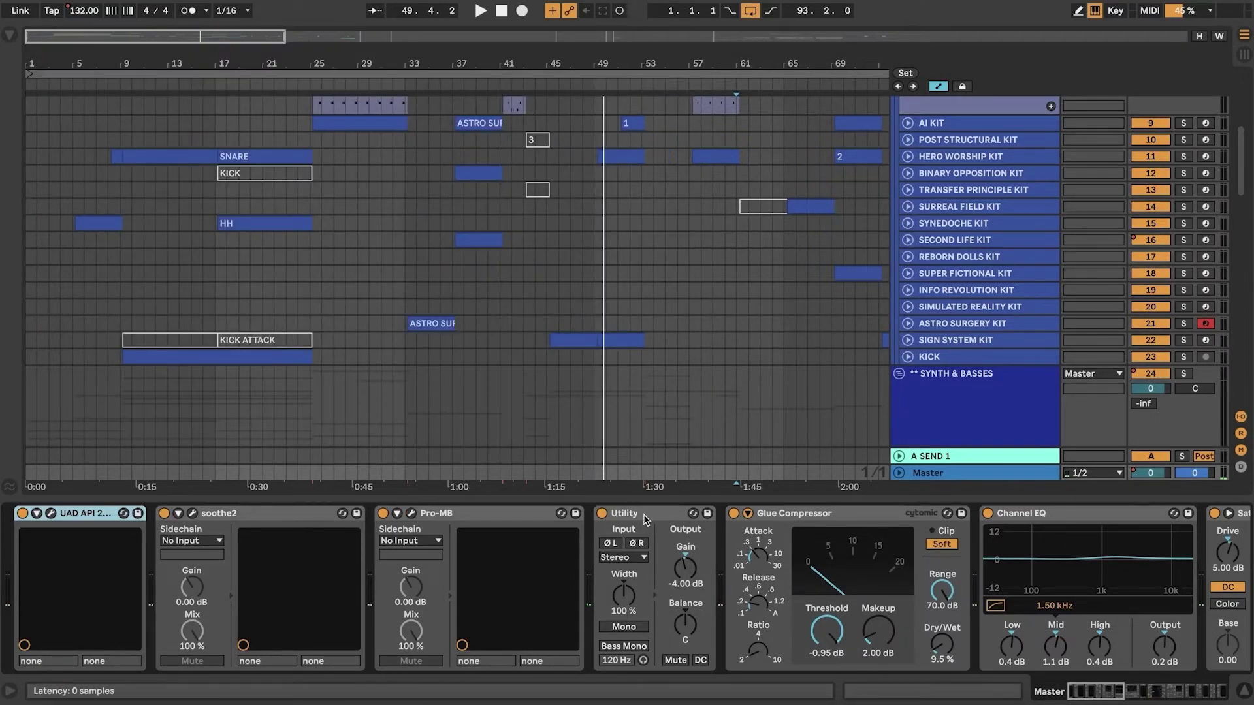
- Examine the first Utility, the first Glue Compressor and the Channel EQ in the Master chain
scroll(660, 509, "right", 5)
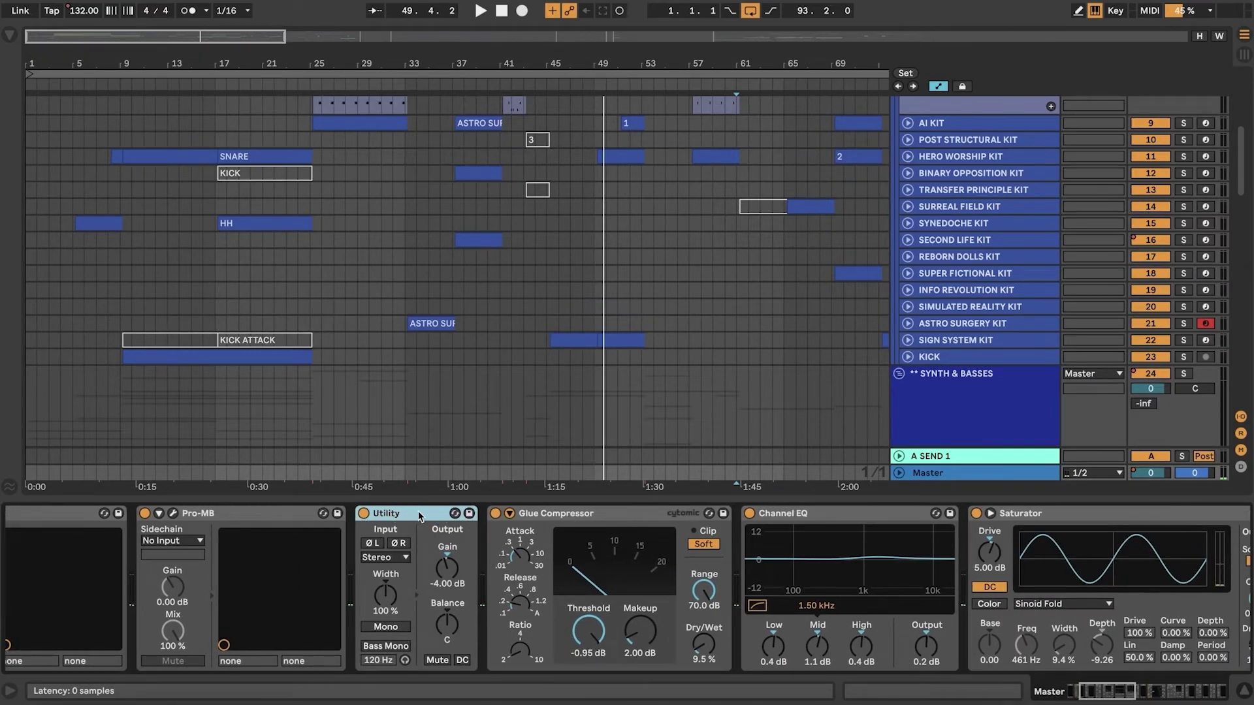
scroll(546, 511, "right", 7)
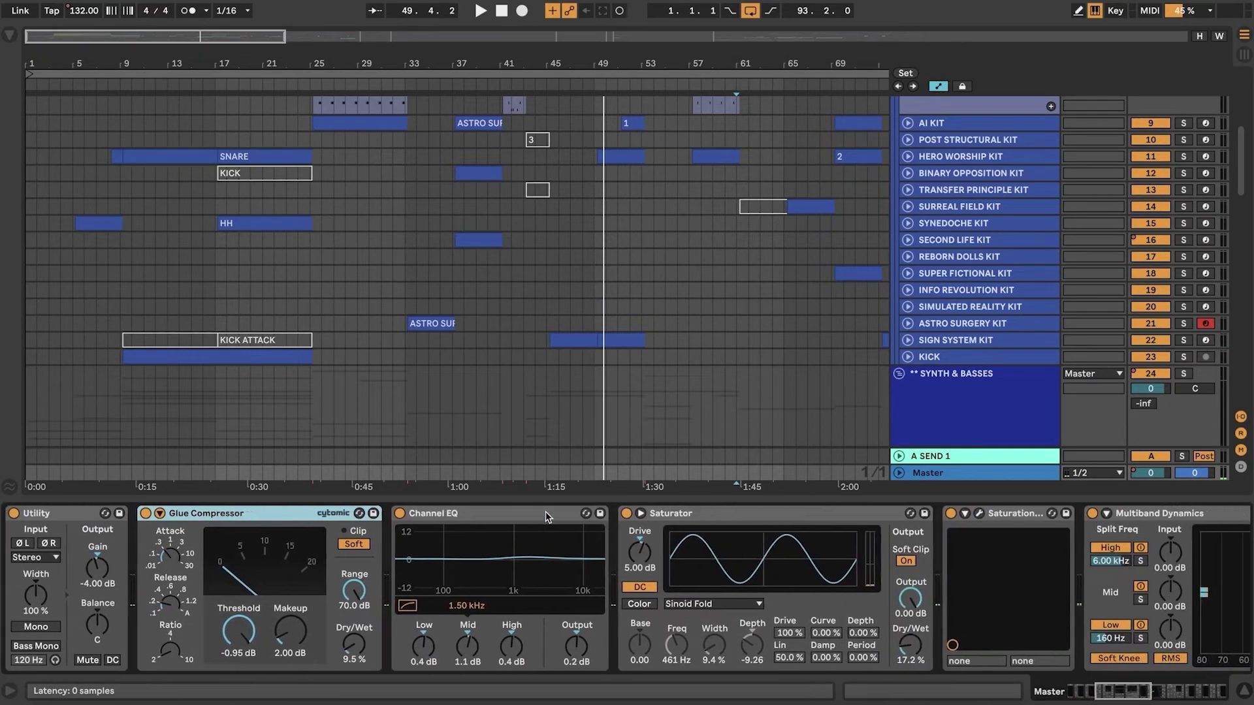
left_click(481, 518)
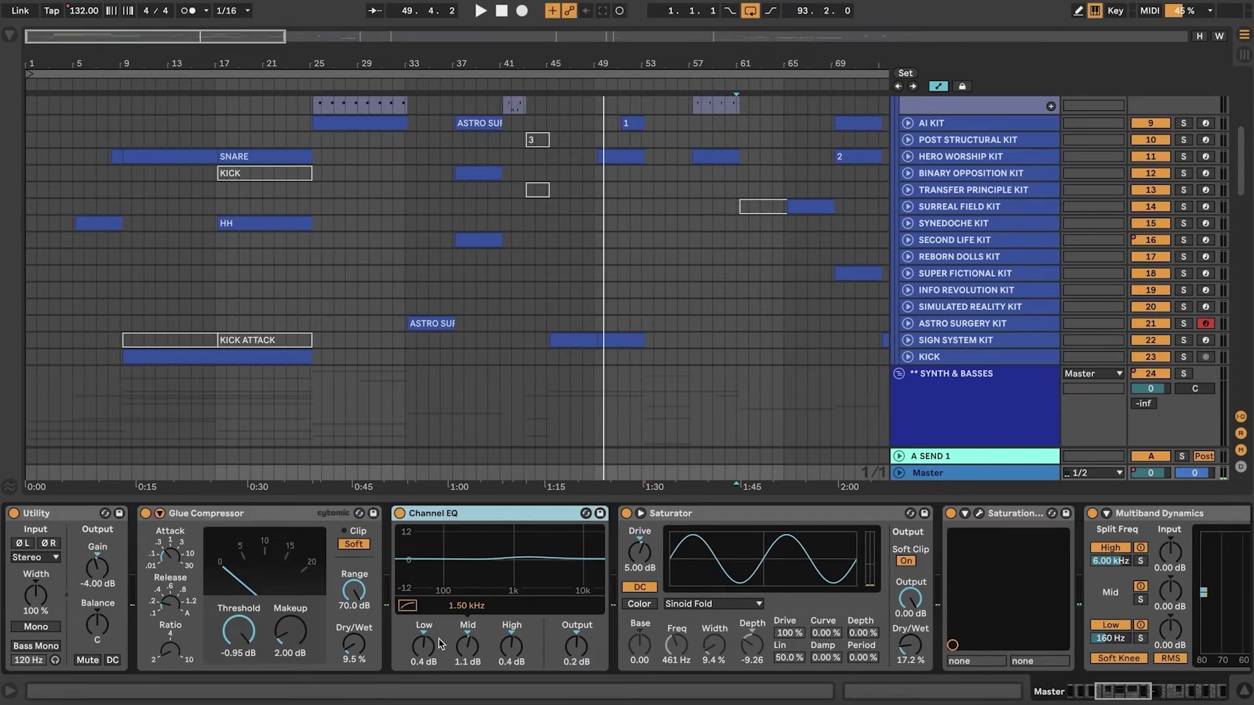
scroll(554, 629, "right", 3)
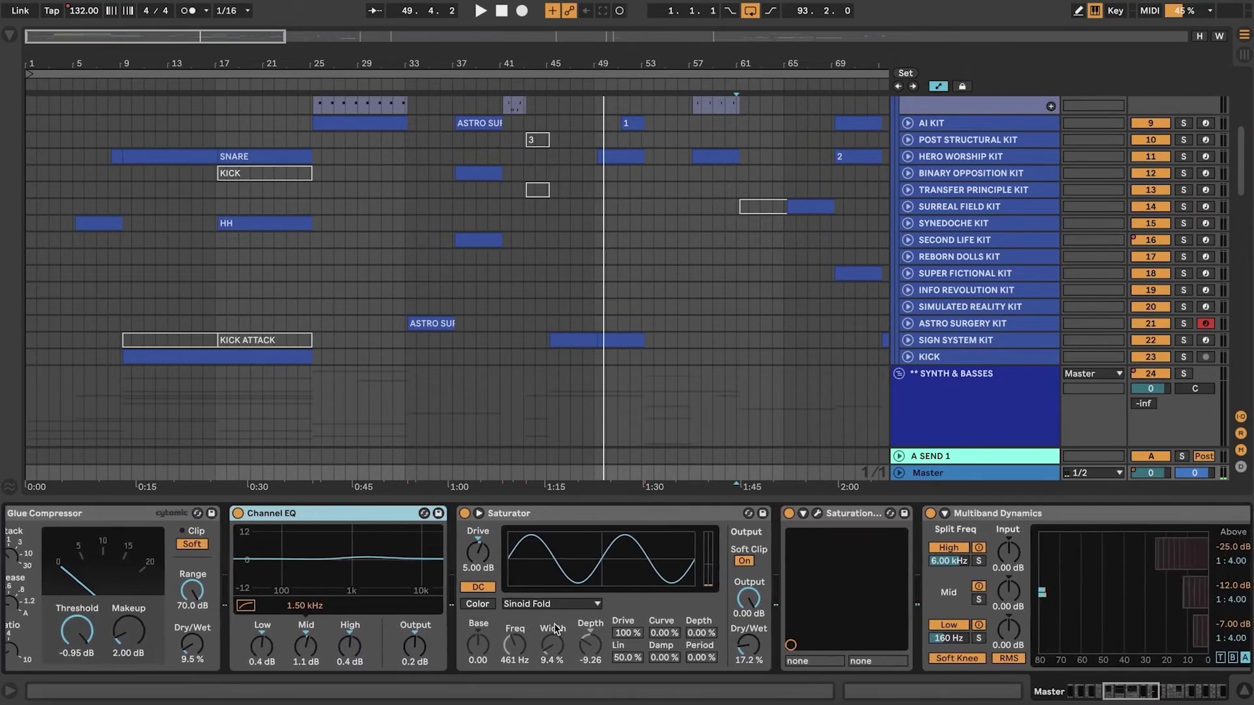
- Examine the Saturator and the Saturation Knob plug-in window in the Master chain, then close the window
scroll(554, 629, "right", 1)
left_click(577, 519)
scroll(574, 516, "right", 5)
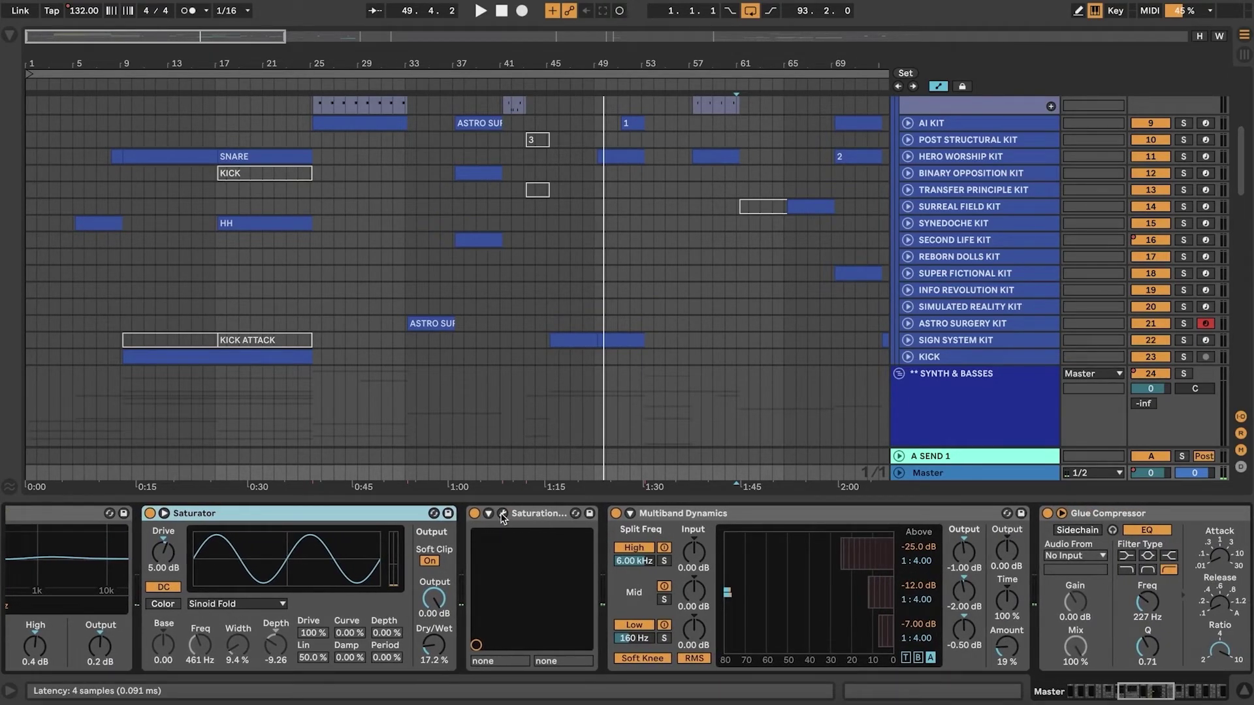
left_click(504, 516)
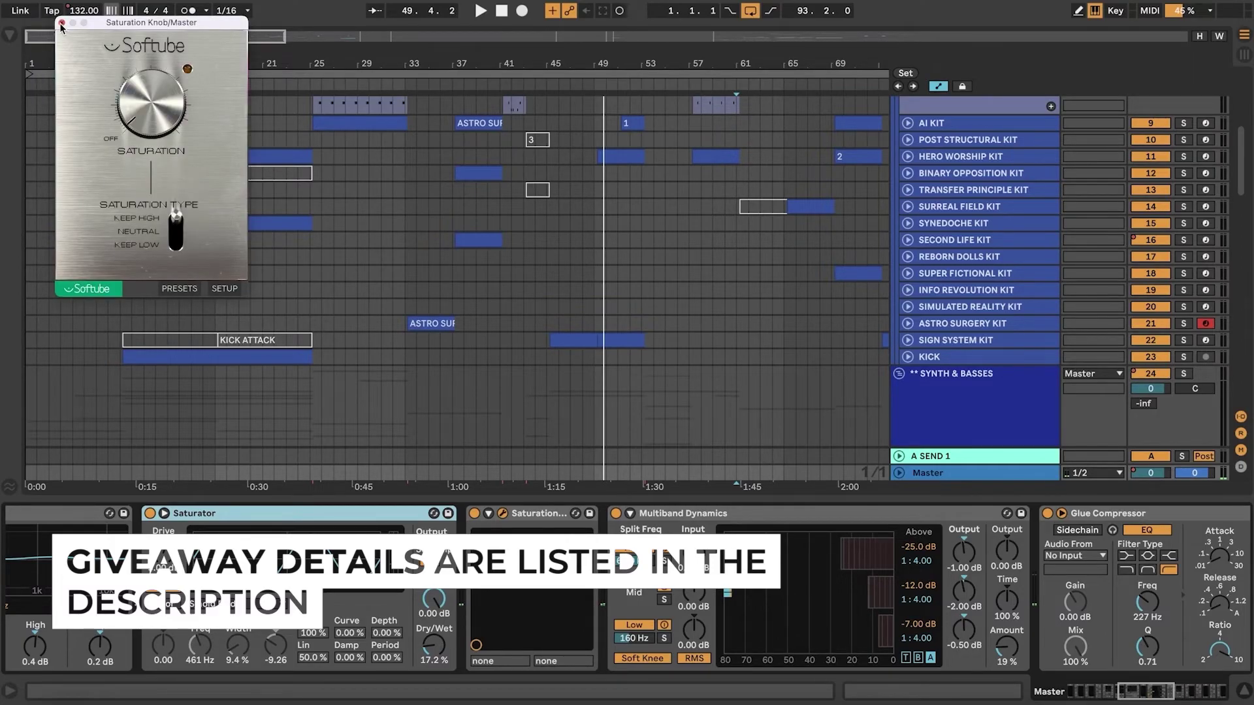
left_click(61, 23)
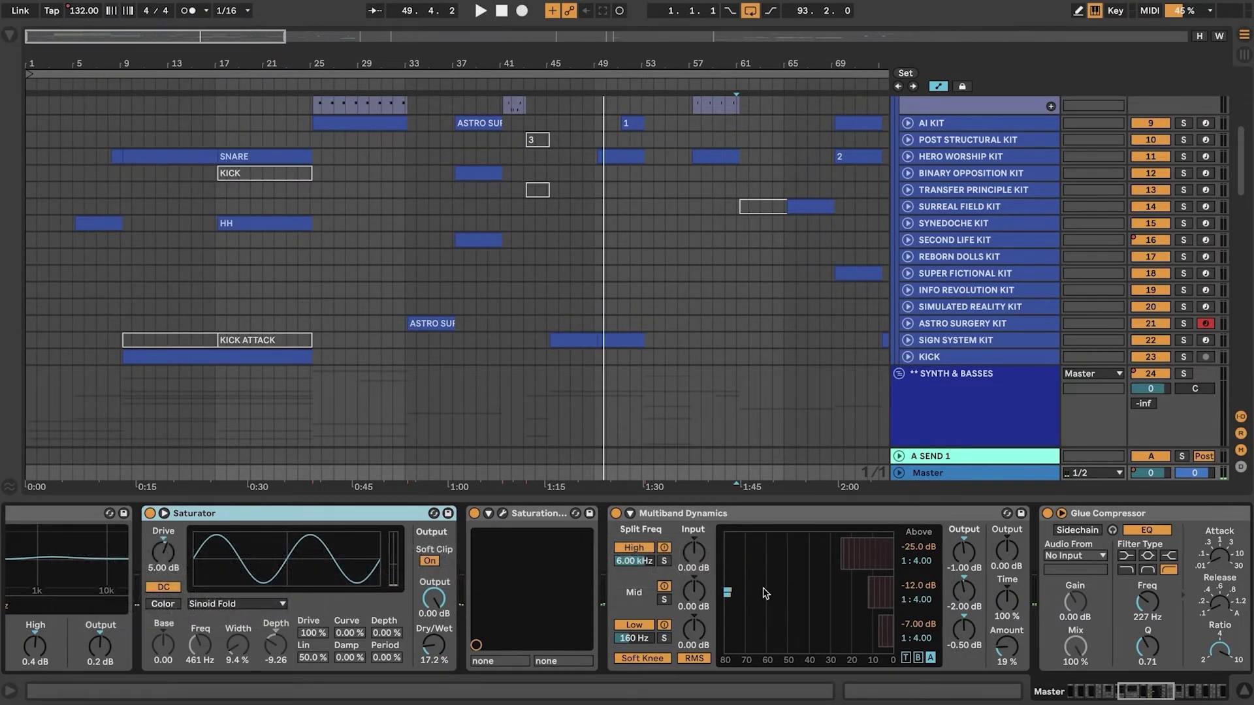
- Examine the Multiband Dynamics device and the second Glue Compressor in the Master chain
scroll(535, 519, "right", 4)
left_click(536, 519)
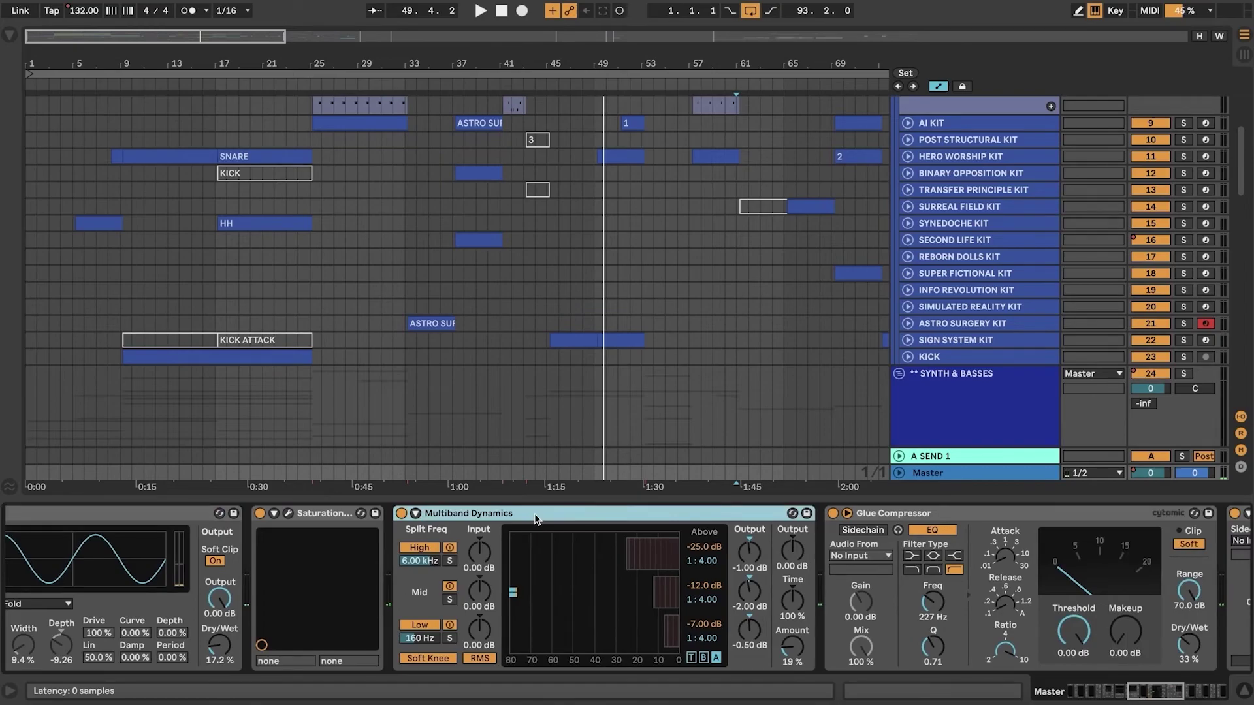
scroll(576, 567, "right", 5)
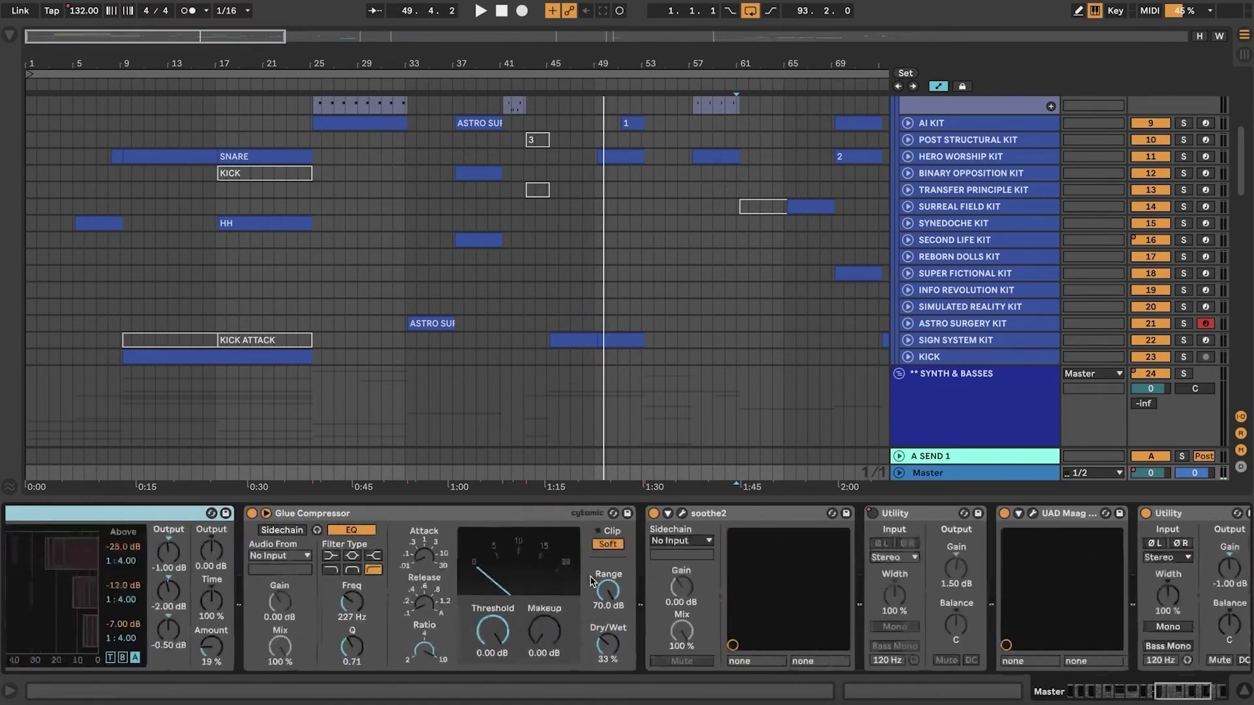
left_click(480, 515)
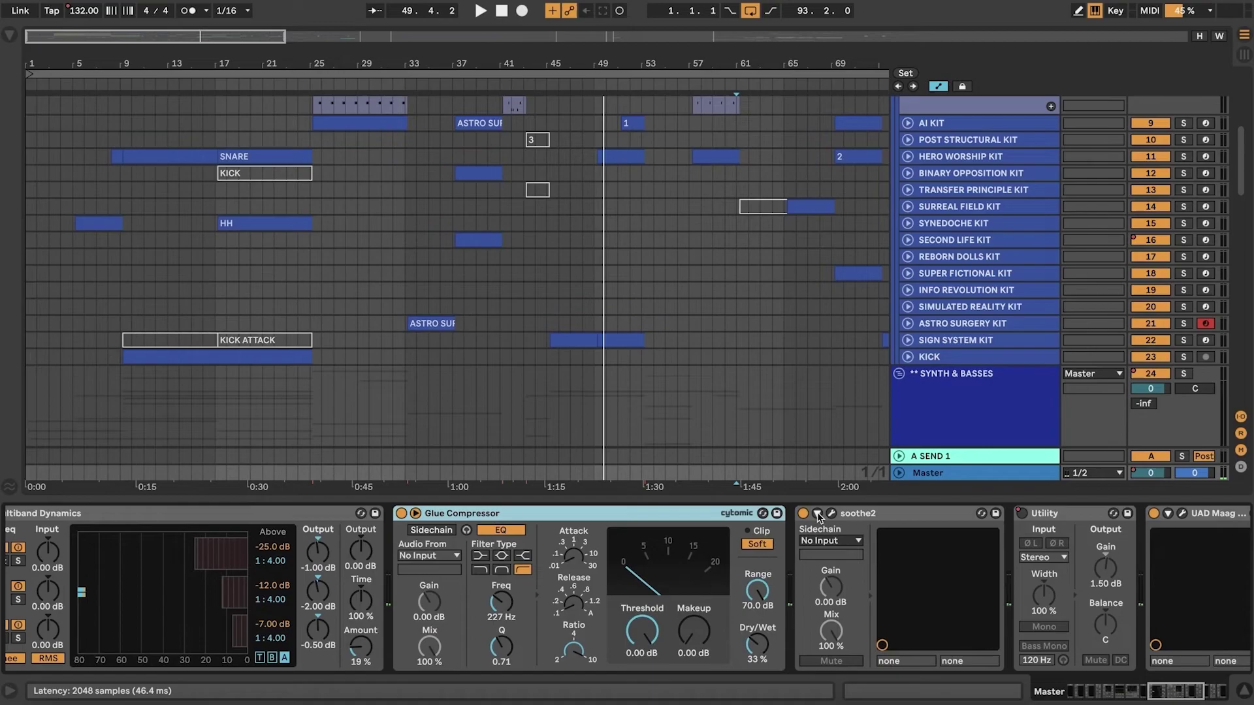
- Open and close the second soothe2's plug-in window, then select the Utility that follows it
left_click(832, 514)
left_click(41, 15)
left_click(579, 517)
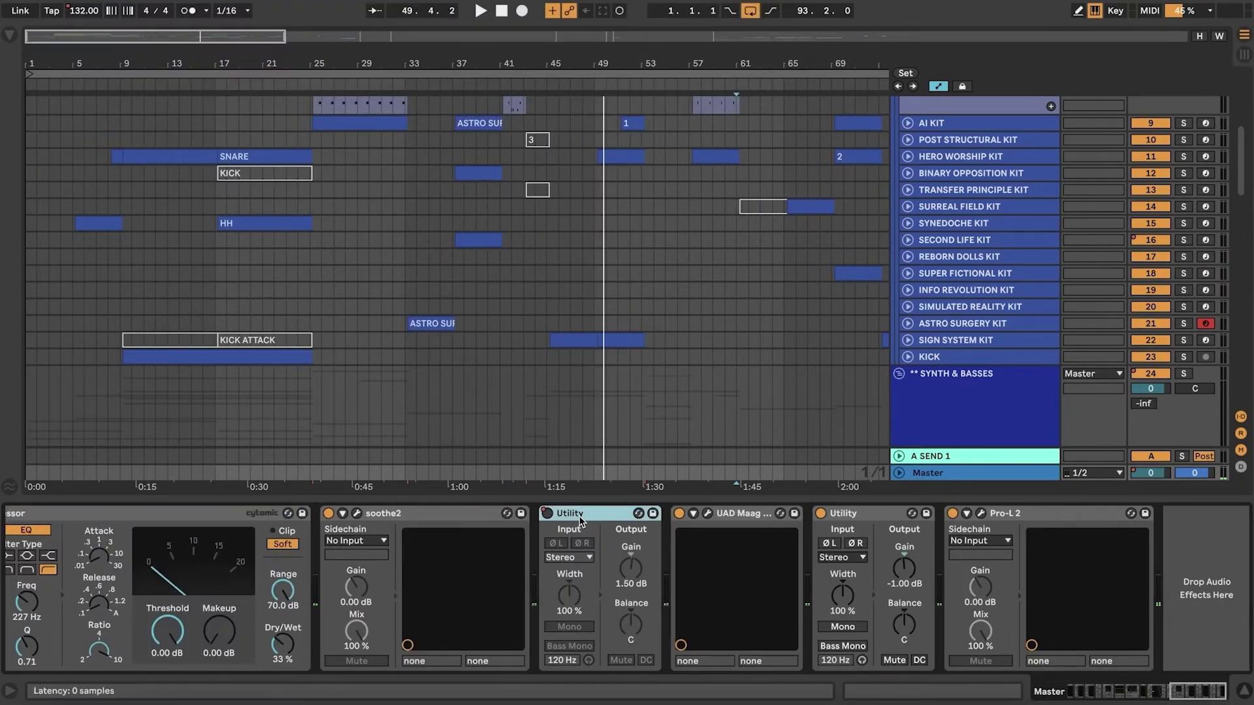
- Open the UAD Maag EQ4 plug-in window on the Master and inspect its air band, air gain and low-frequency knobs
left_click(729, 512)
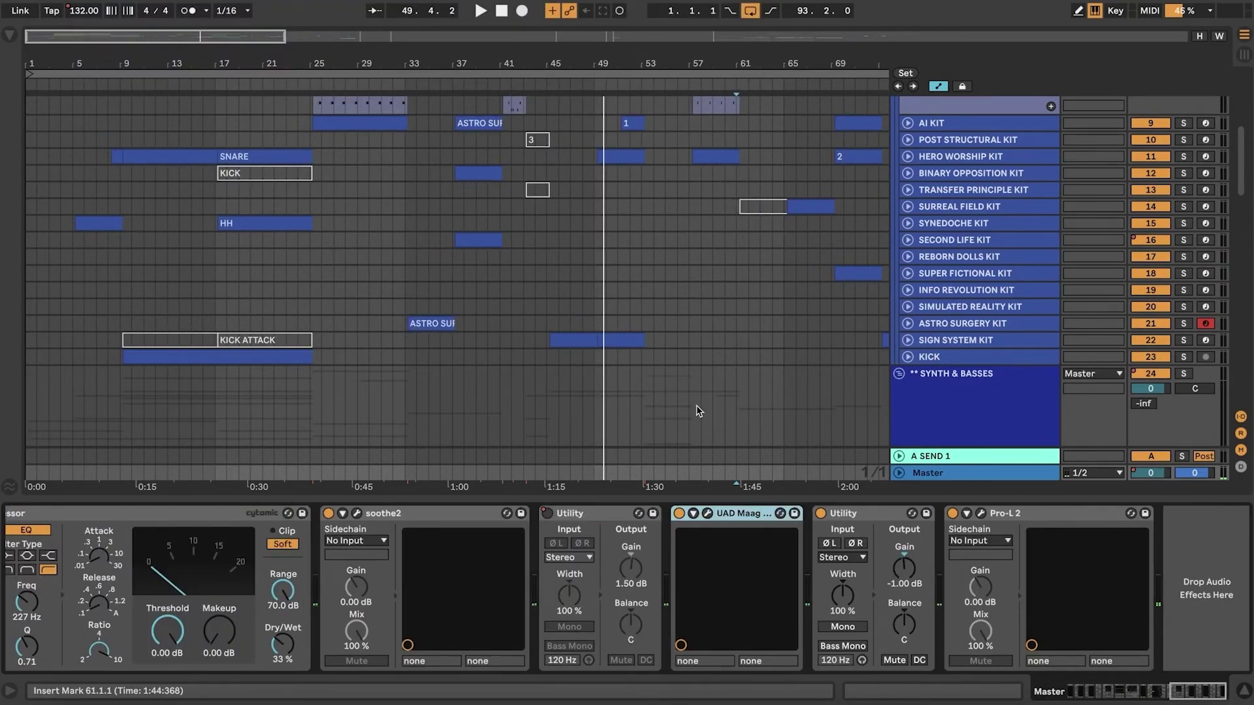
left_click(707, 513)
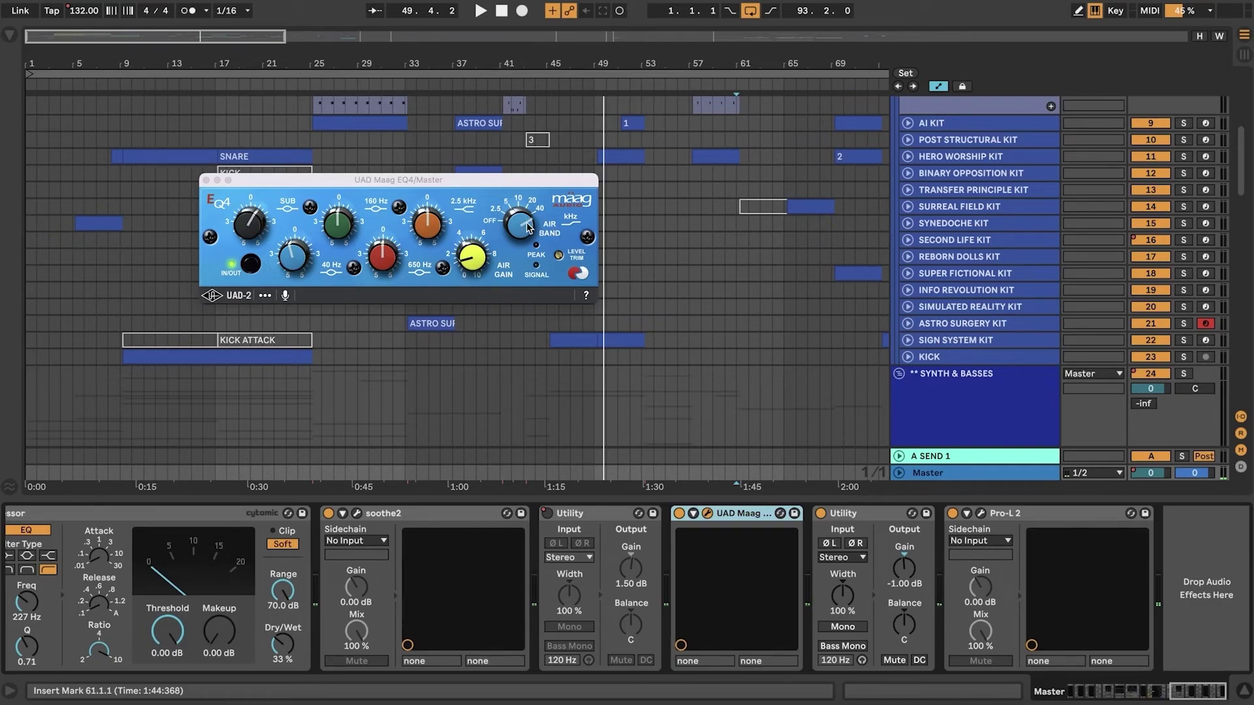
left_click(479, 258)
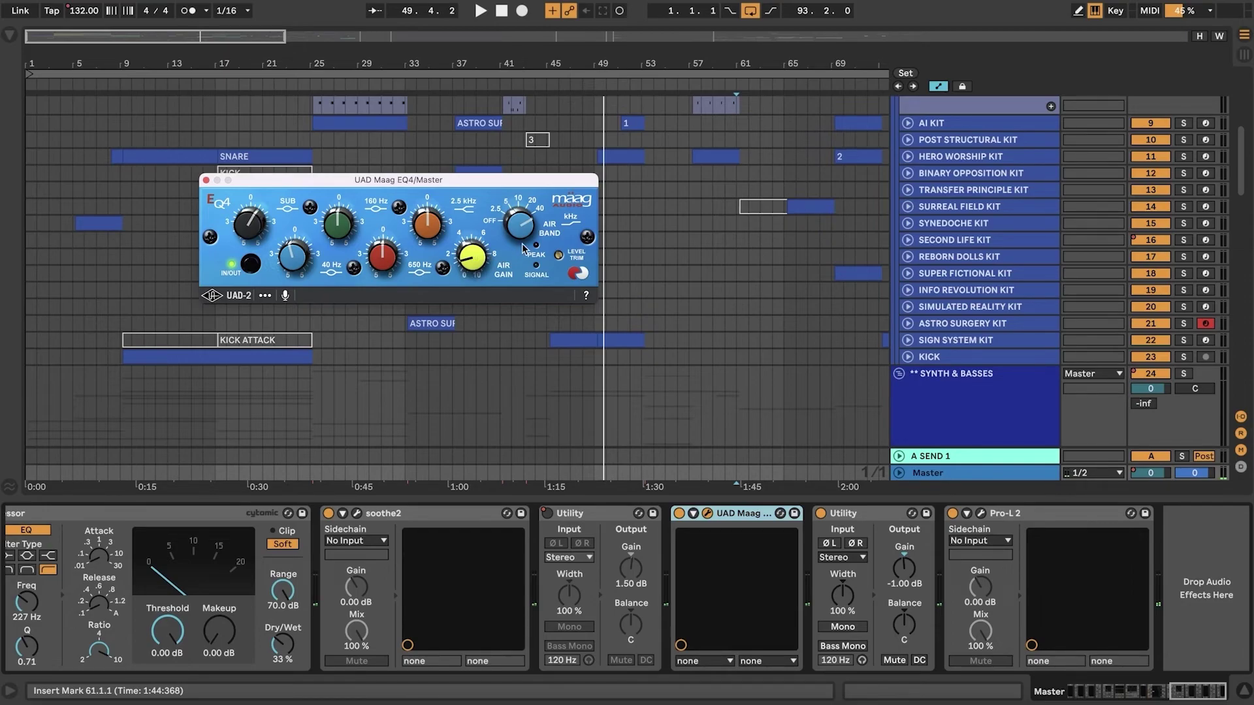
mouse_move(249, 225)
mouse_move(295, 257)
- Examine the last Utility and the Pro-L 2 limiter window at the end of the Master chain, then close the window
left_click(877, 520)
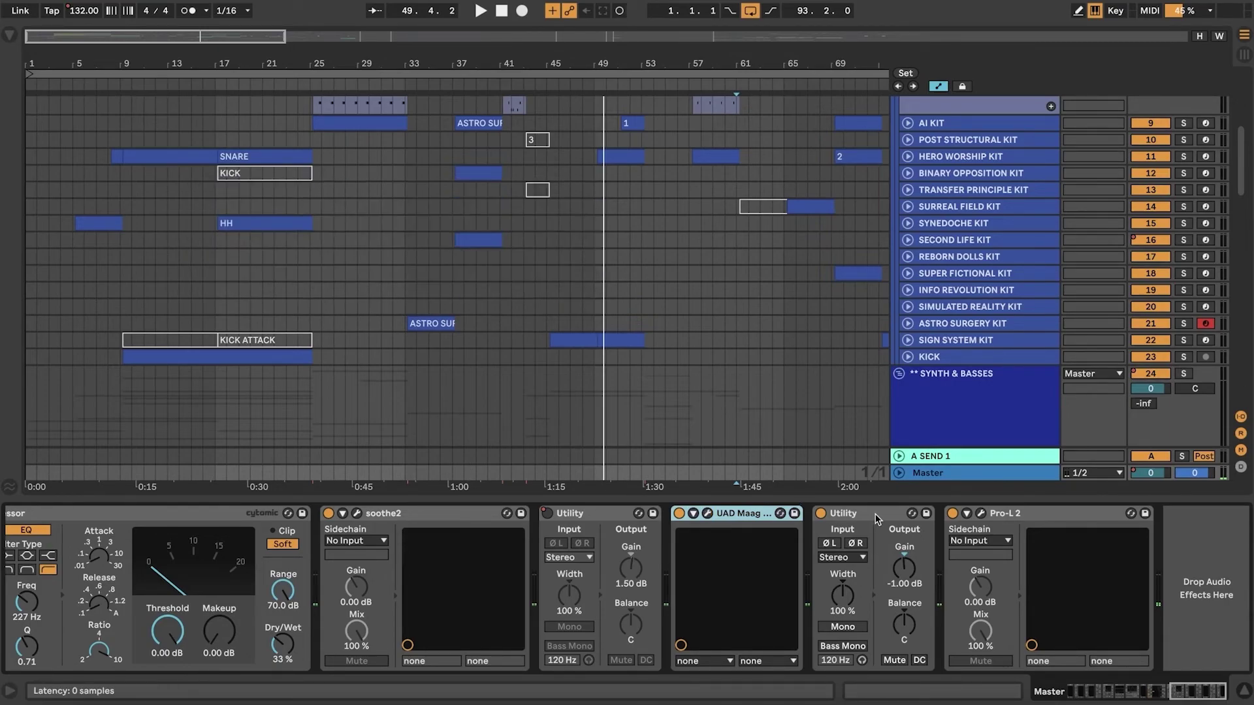
left_click(981, 513)
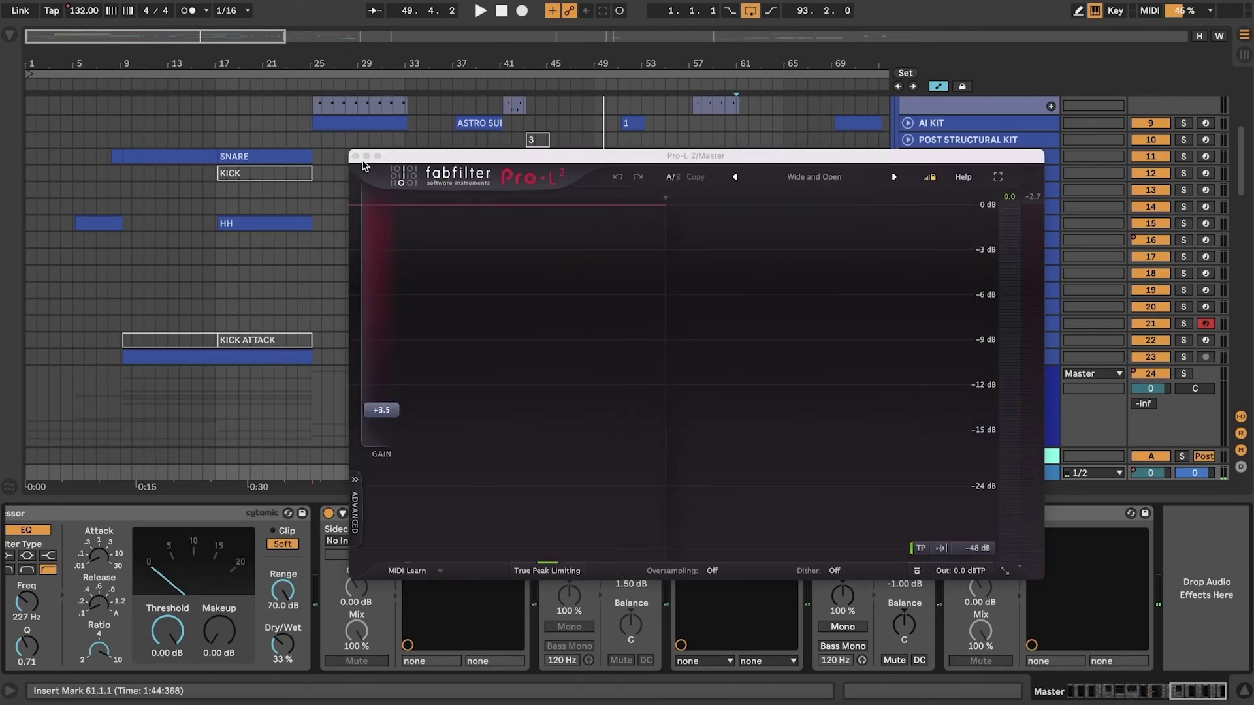
left_click(355, 156)
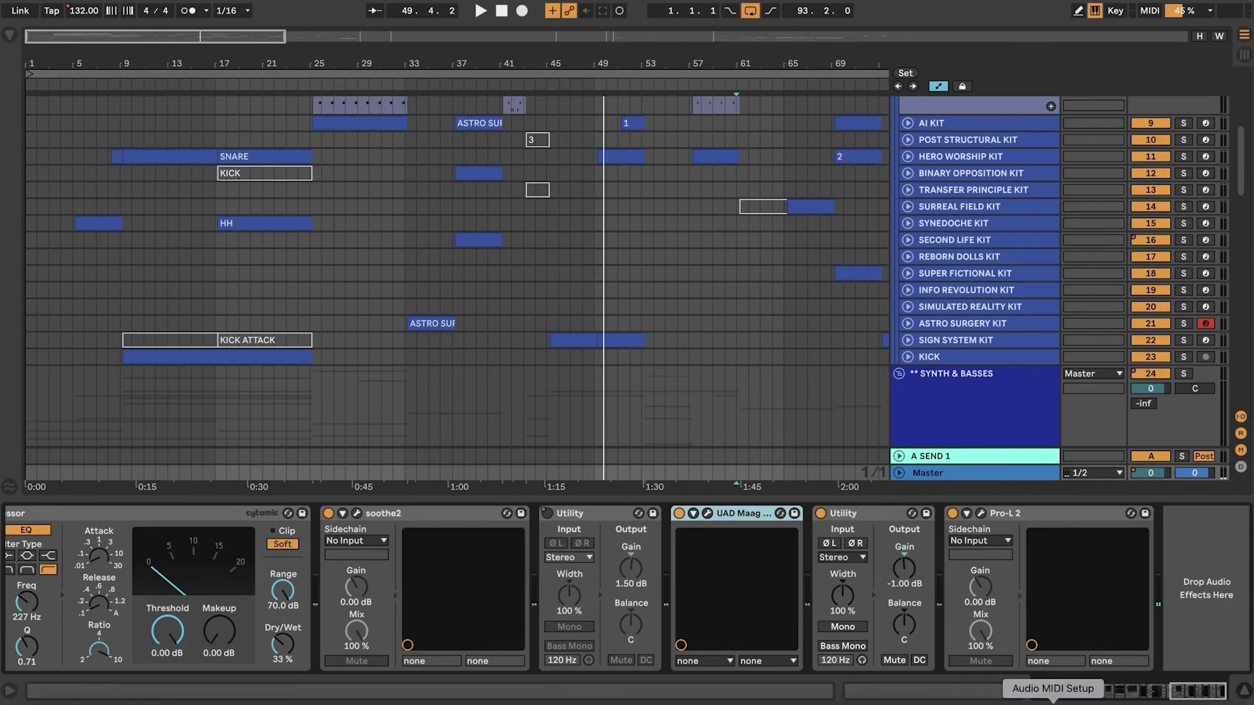